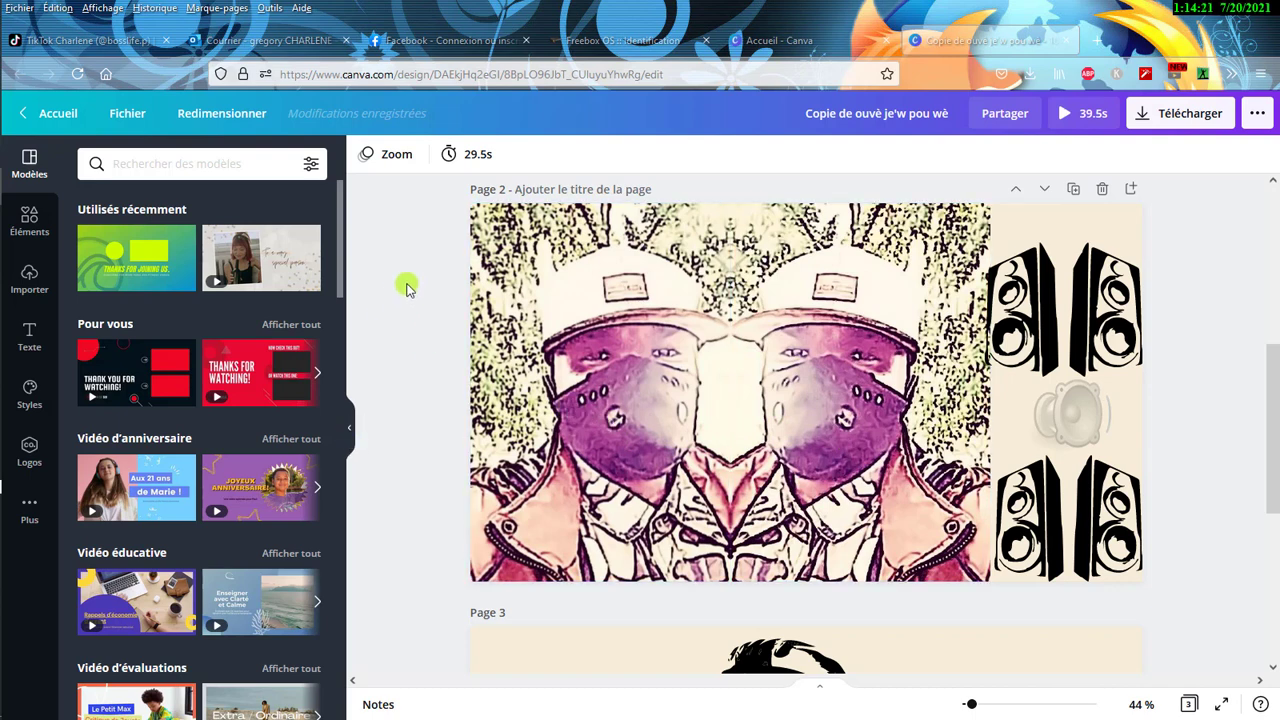
- In a new Firefox tab, search Google for 'canva' and open the Canva ad result
{"action": "left_click", "coordinate": [1097, 43]}
{"action": "left_click", "coordinate": [760, 351]}
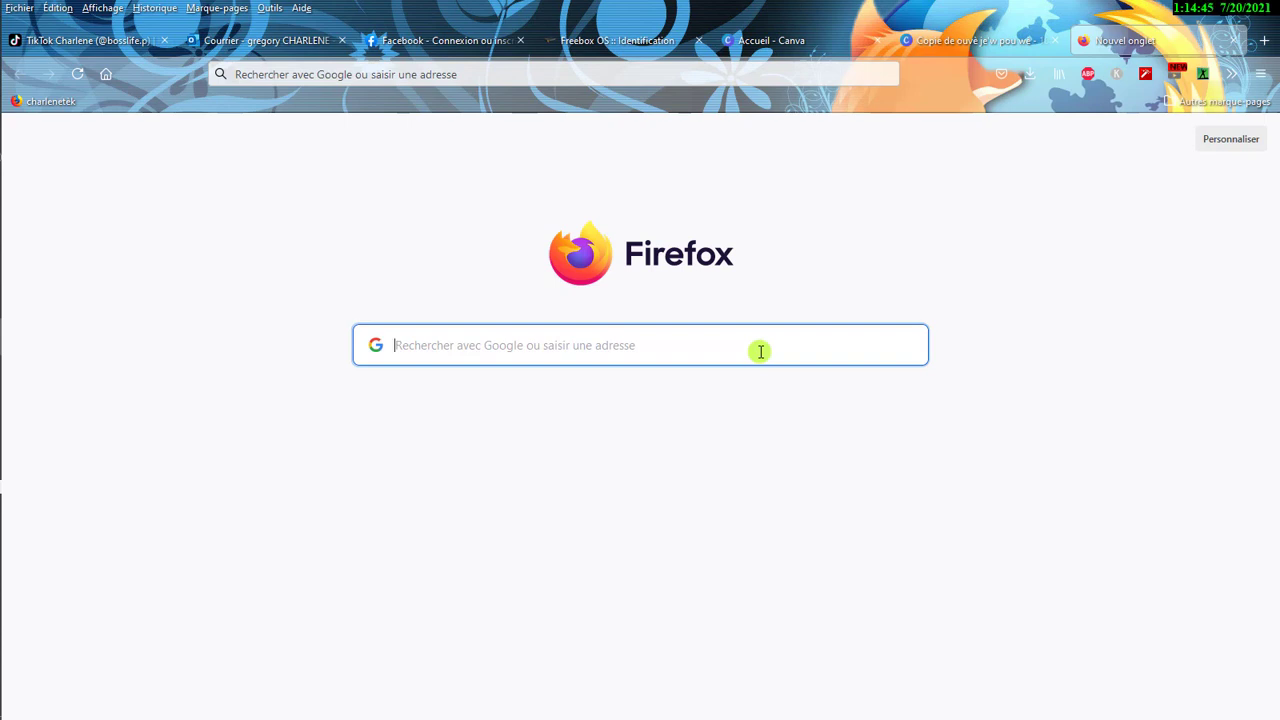
{"action": "type", "text": "ca"}
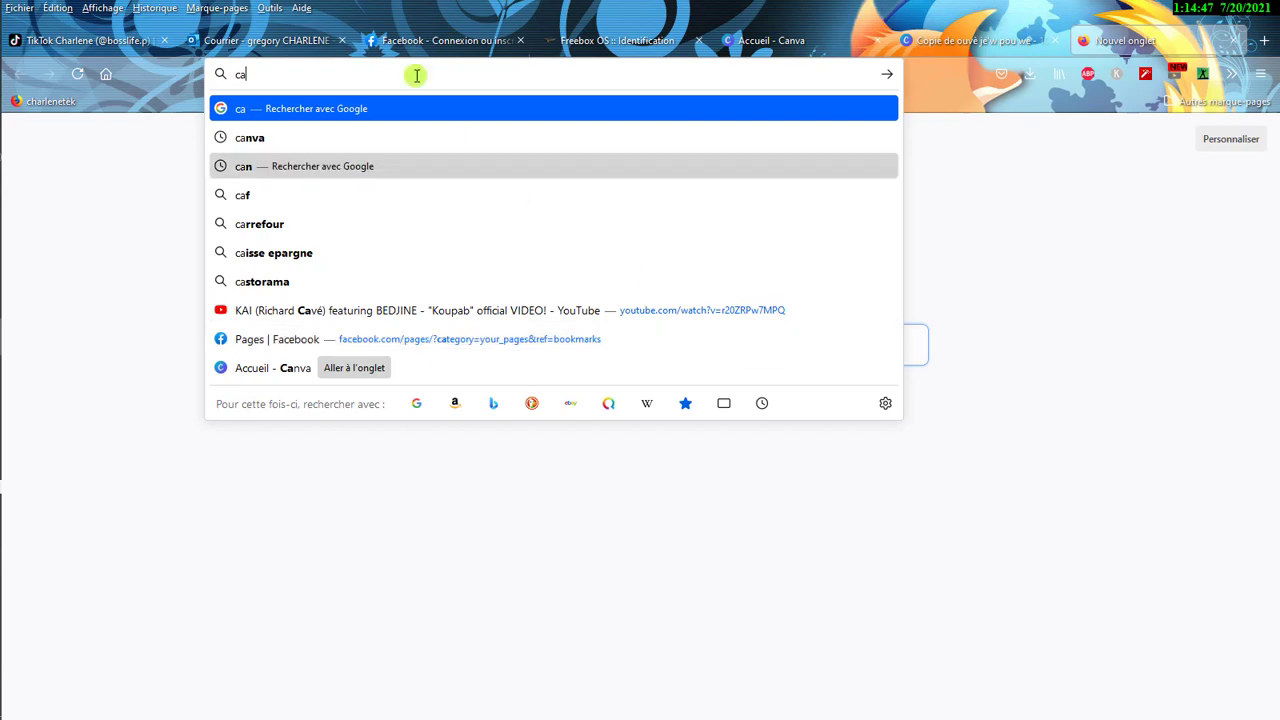
{"action": "left_click", "coordinate": [391, 140]}
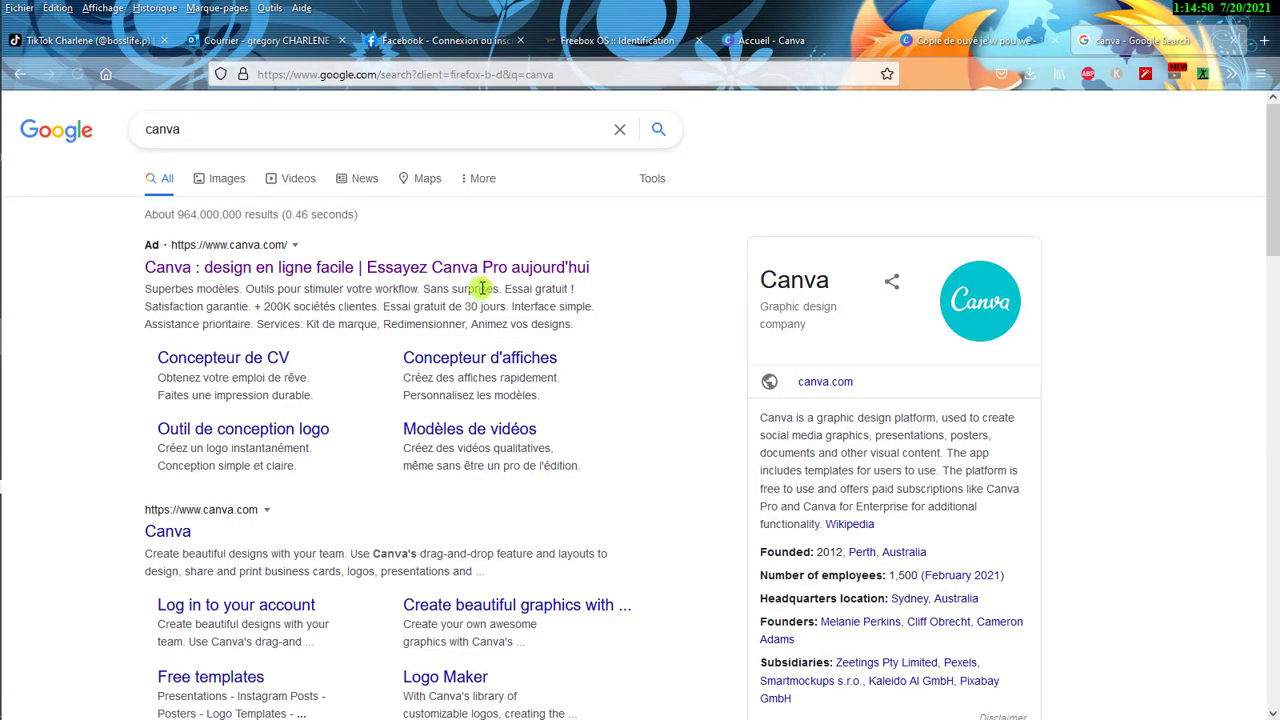
{"action": "left_click", "coordinate": [265, 266]}
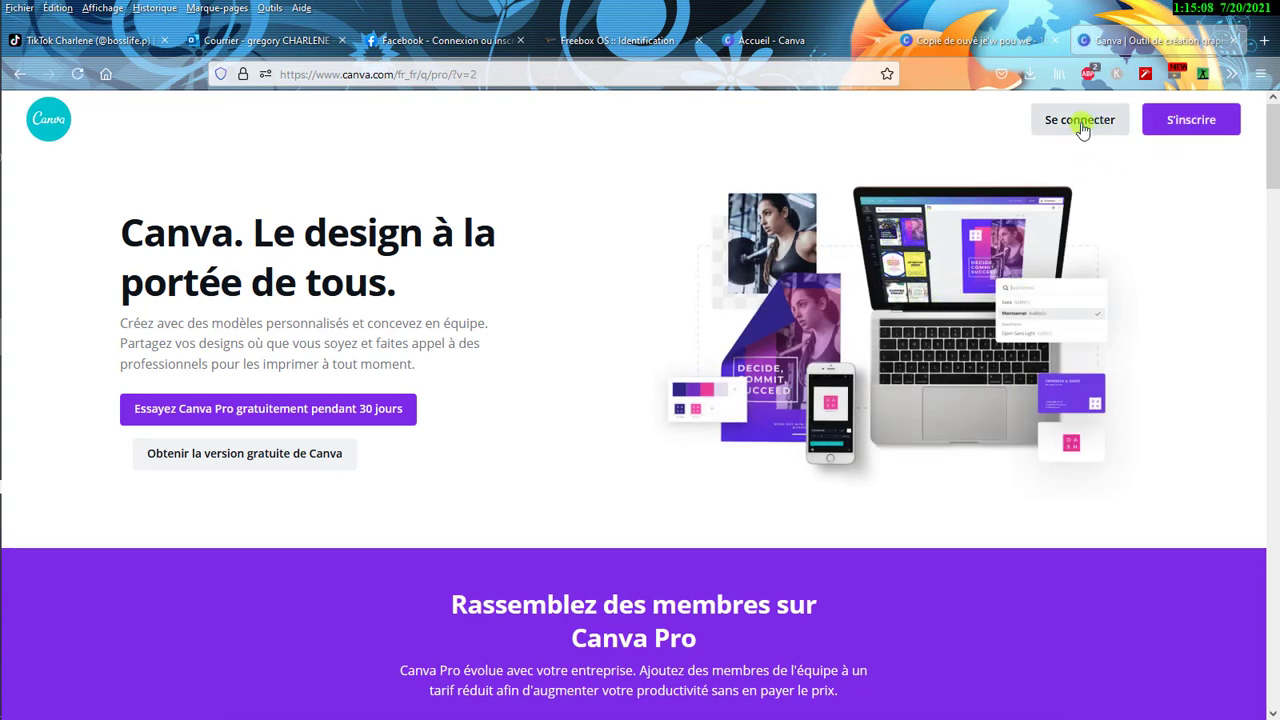
- Close the Freebox OS tab and return to the Canva tab
{"action": "left_click", "coordinate": [703, 40]}
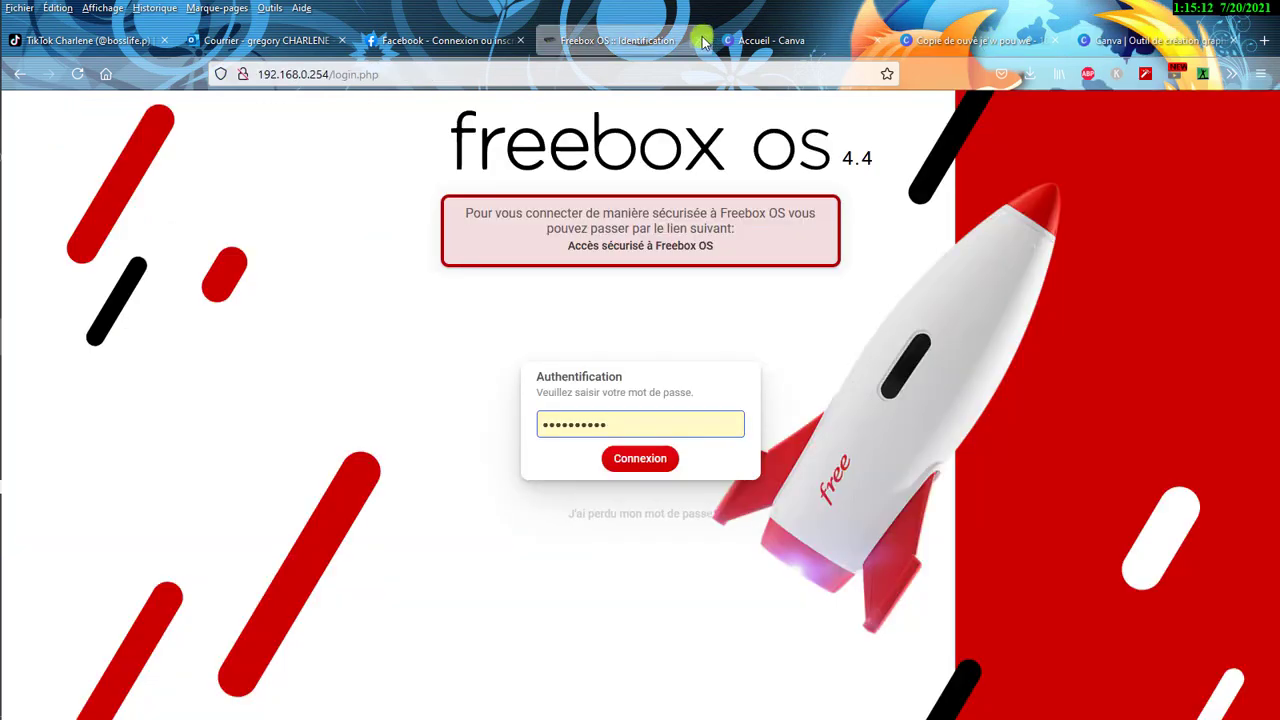
{"action": "left_click", "coordinate": [703, 40]}
{"action": "left_click", "coordinate": [800, 40]}
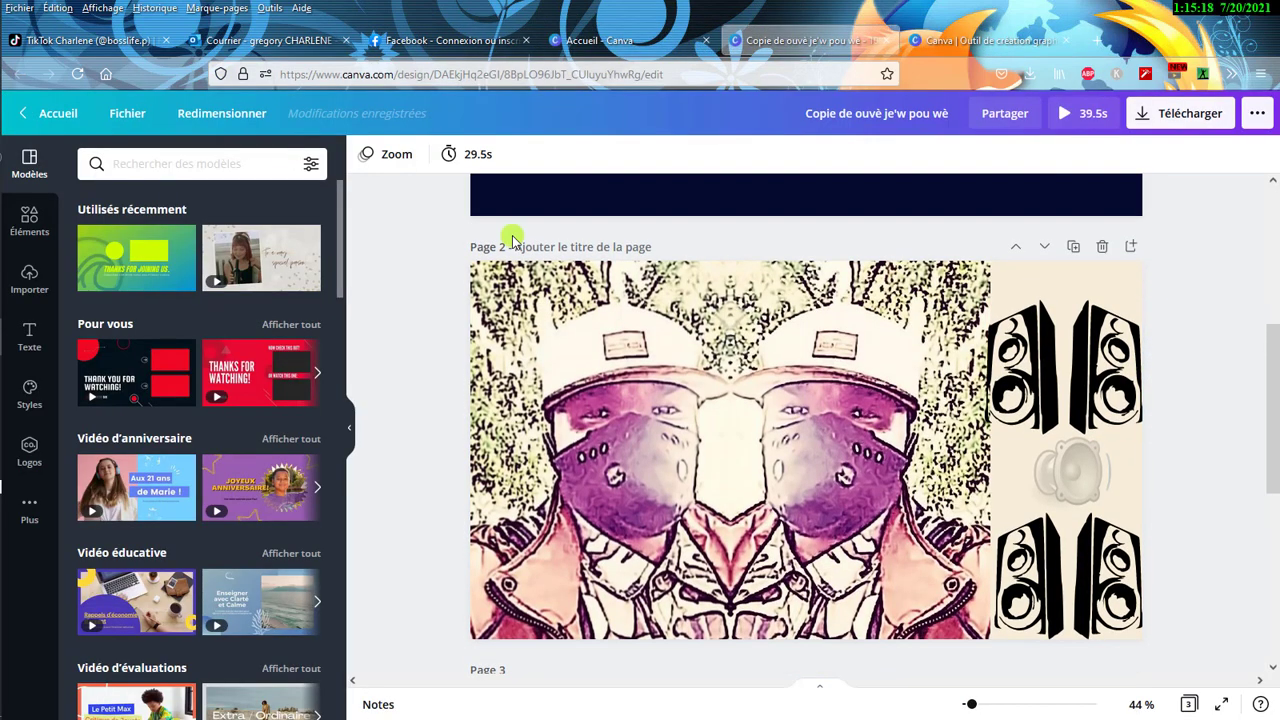
- Go to the Canva Accueil home page and scroll through Vos designs
{"action": "left_click", "coordinate": [47, 113]}
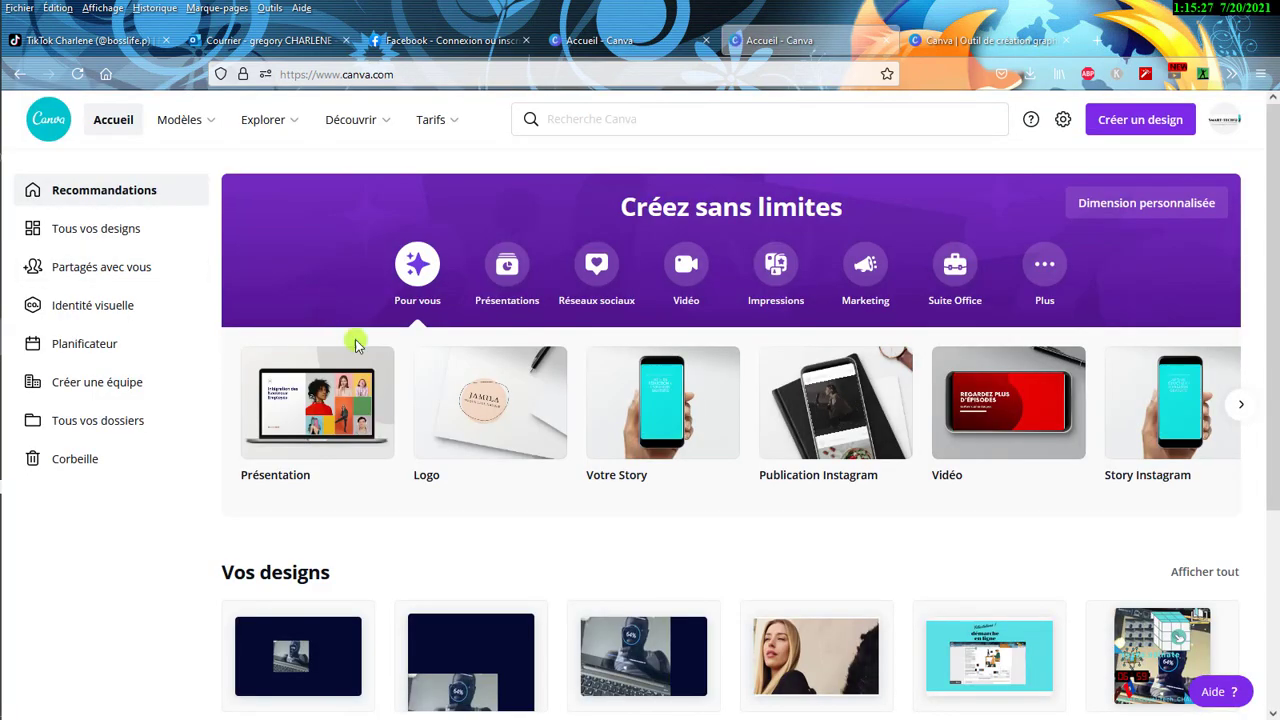
{"action": "left_click", "coordinate": [107, 285]}
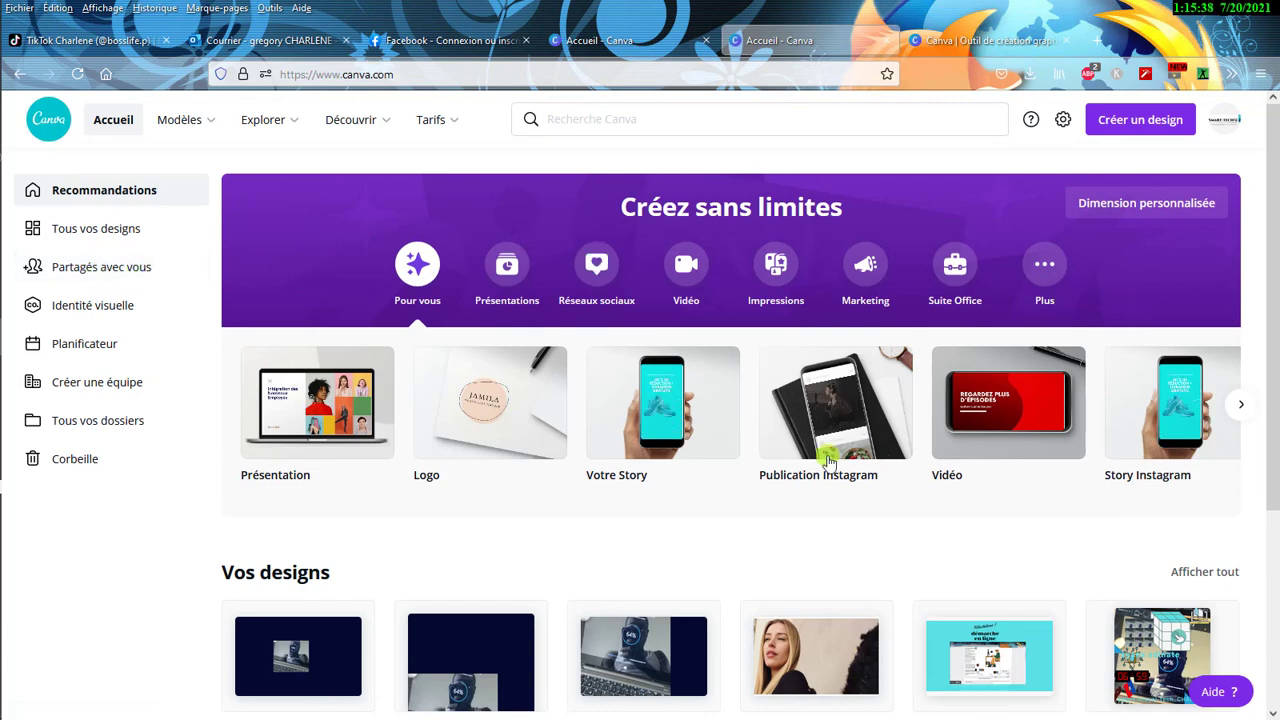
{"action": "mouse_move", "coordinate": [1008, 402]}
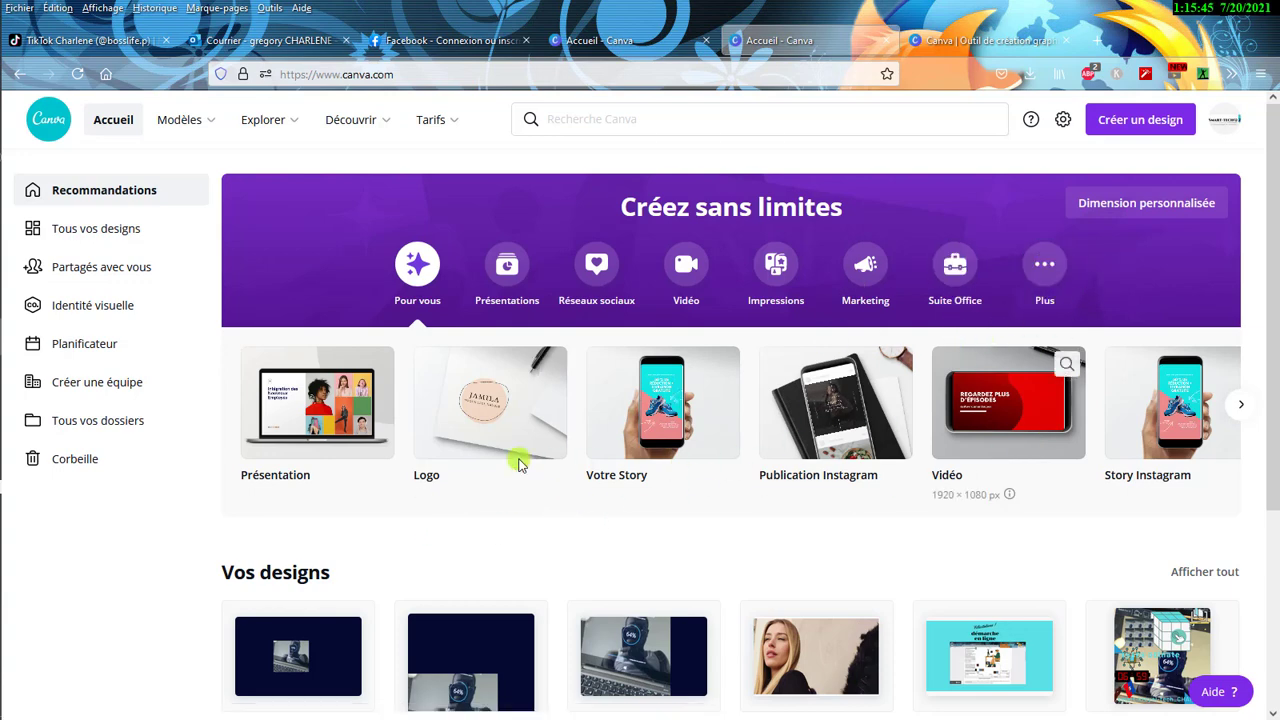
{"action": "scroll", "coordinate": [495, 553], "scroll_direction": "down", "scroll_amount": 3}
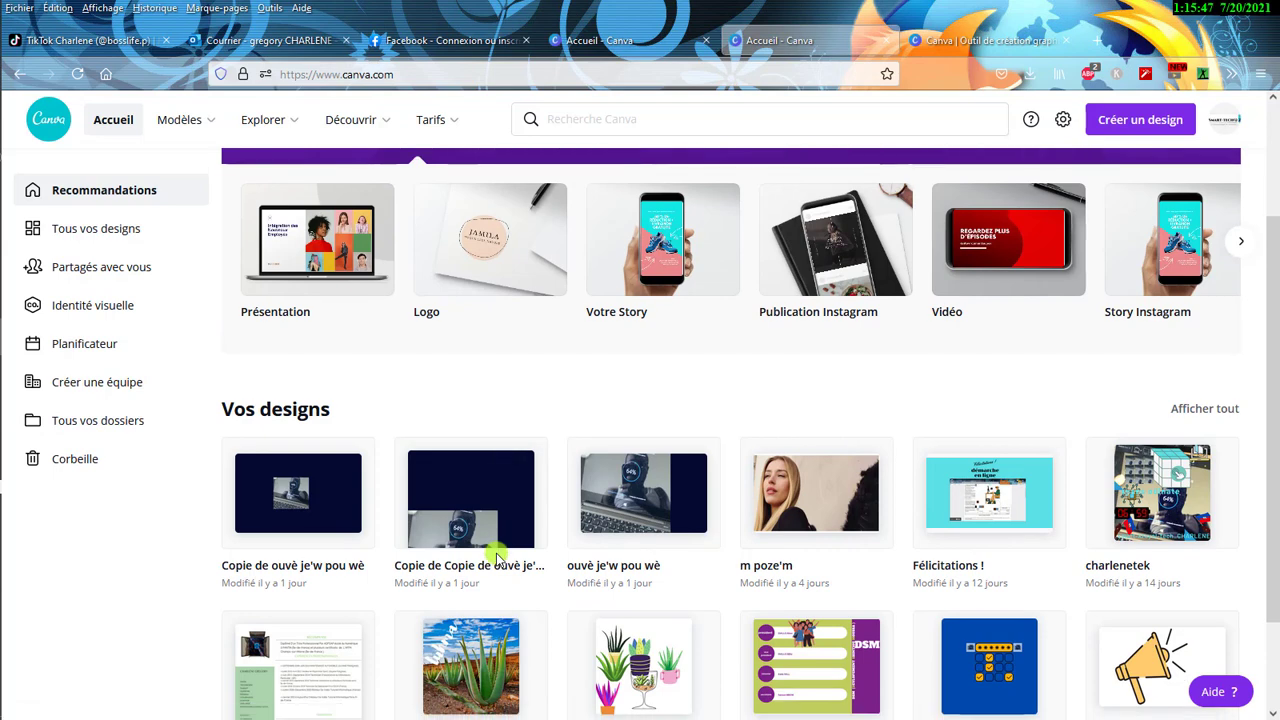
{"action": "scroll", "coordinate": [497, 557], "scroll_direction": "down", "scroll_amount": 2}
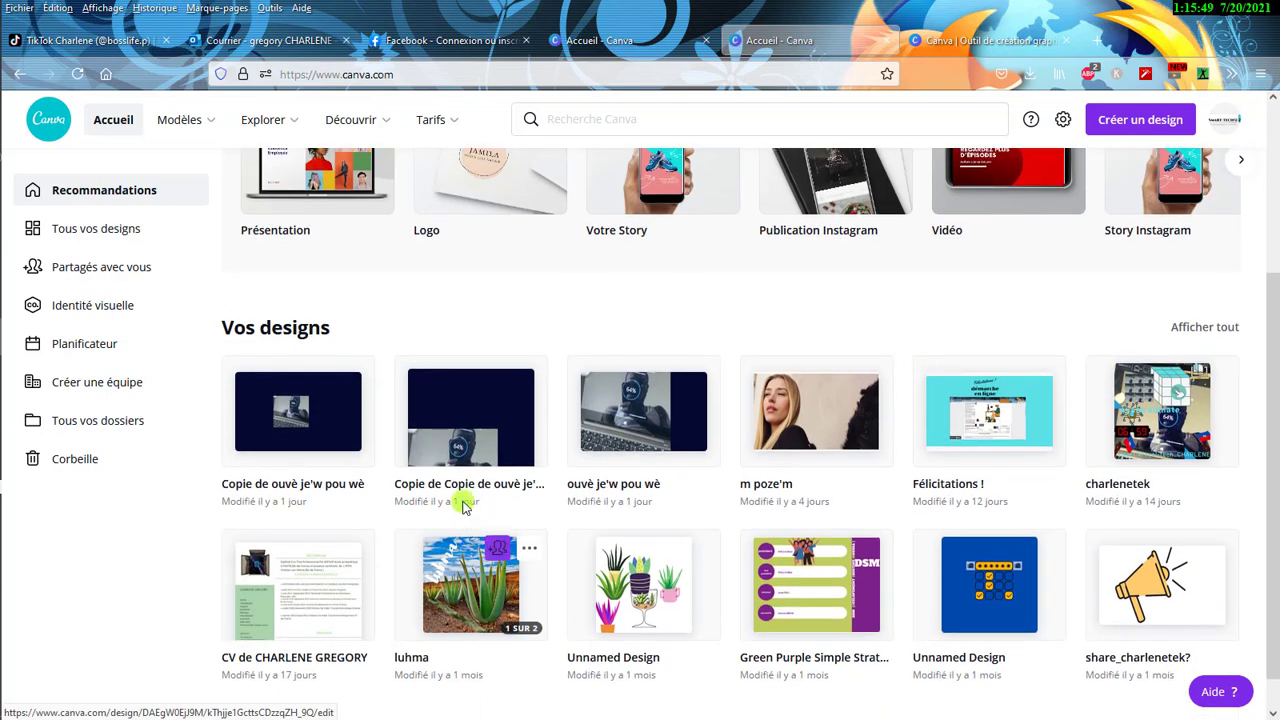
{"action": "scroll", "coordinate": [405, 485], "scroll_direction": "up", "scroll_amount": 5}
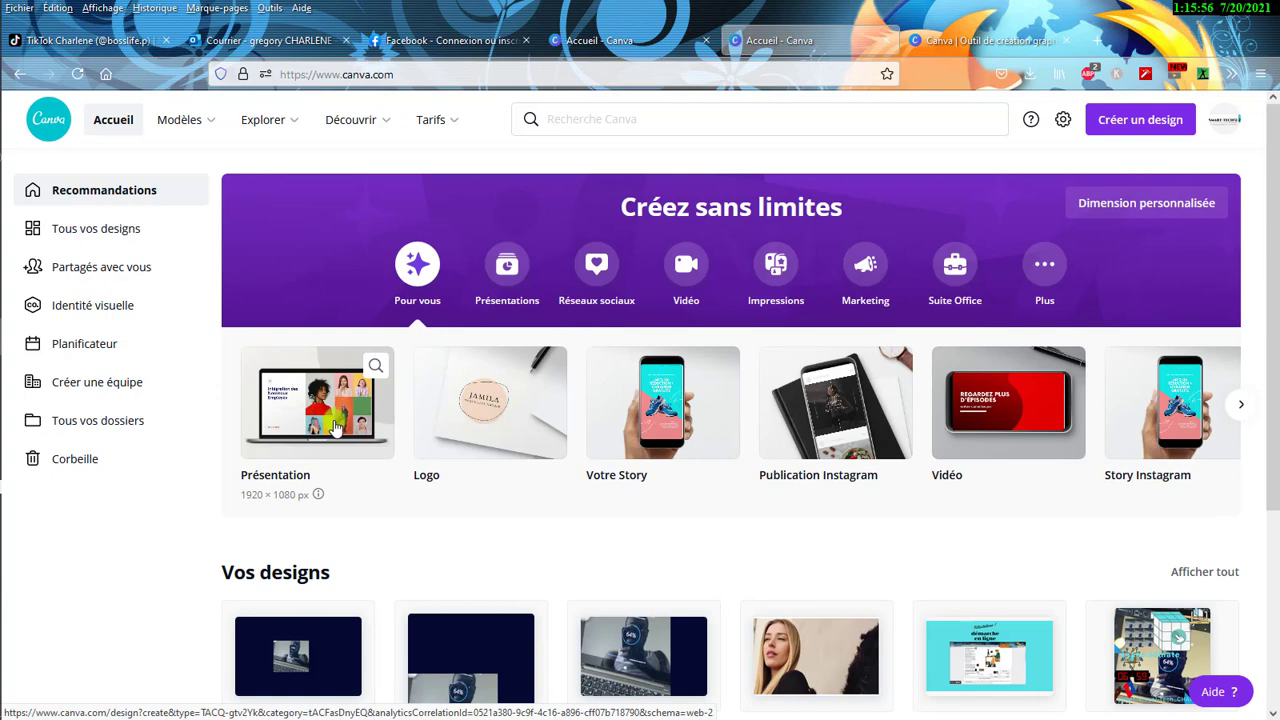
- Open Tous vos designs and scroll down the Créer un design type list
{"action": "left_click", "coordinate": [82, 236]}
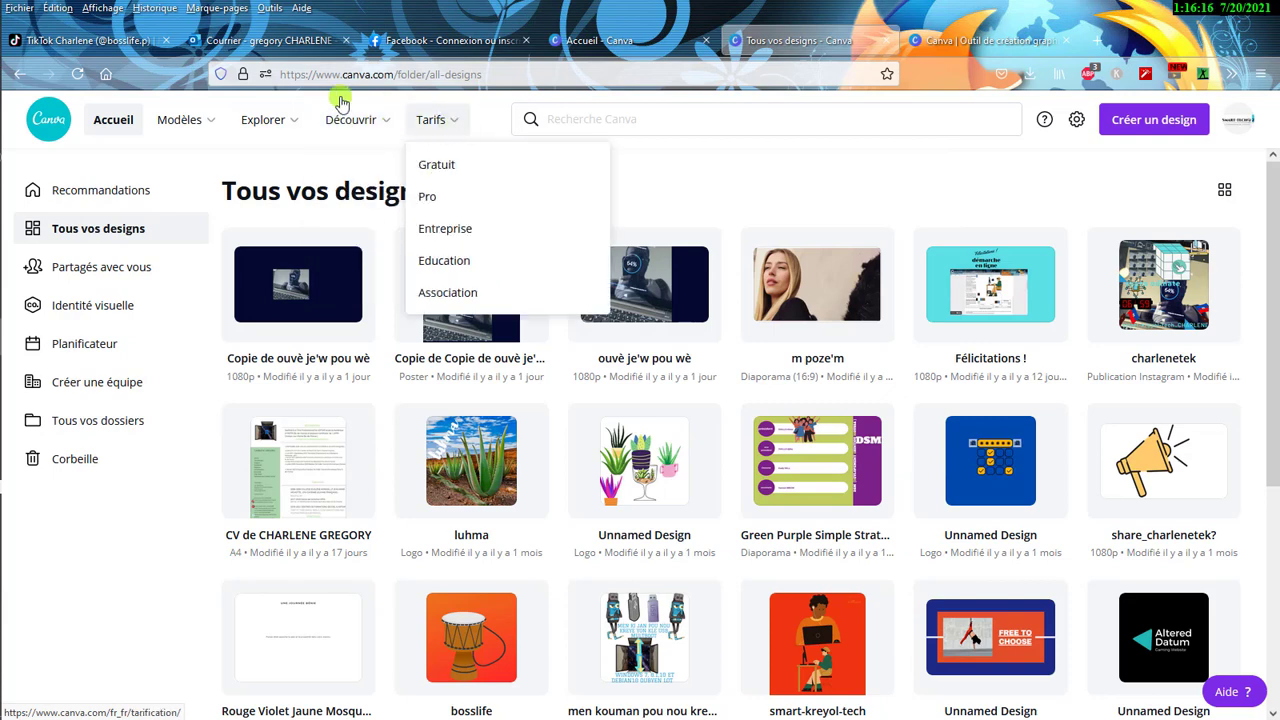
{"action": "left_click", "coordinate": [1164, 124]}
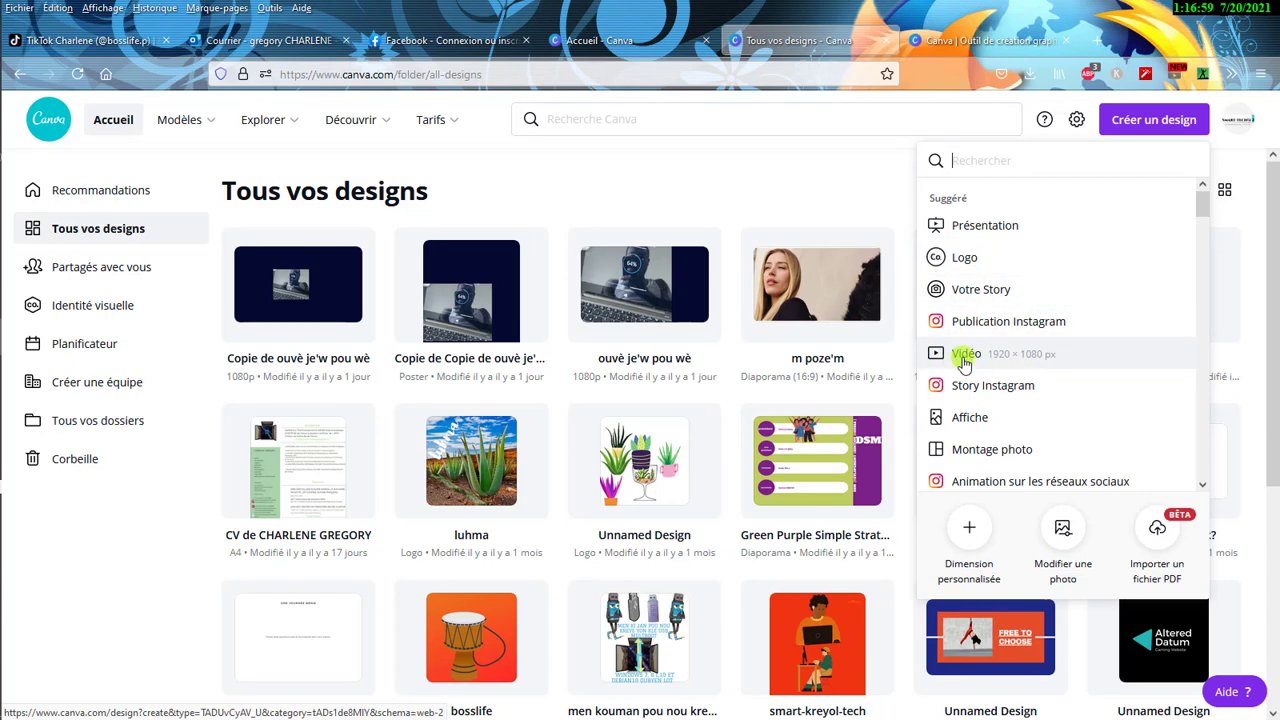
{"action": "scroll", "coordinate": [970, 440], "scroll_direction": "down", "scroll_amount": 2}
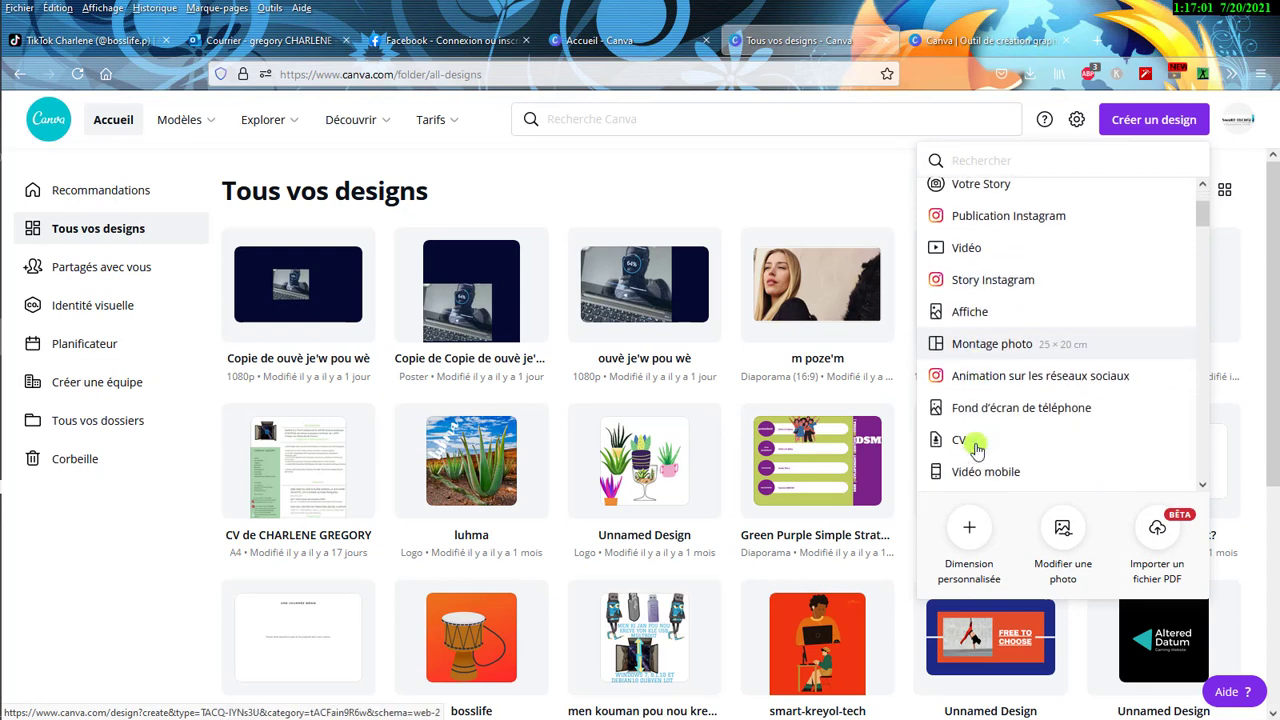
{"action": "scroll", "coordinate": [966, 437], "scroll_direction": "down", "scroll_amount": 1}
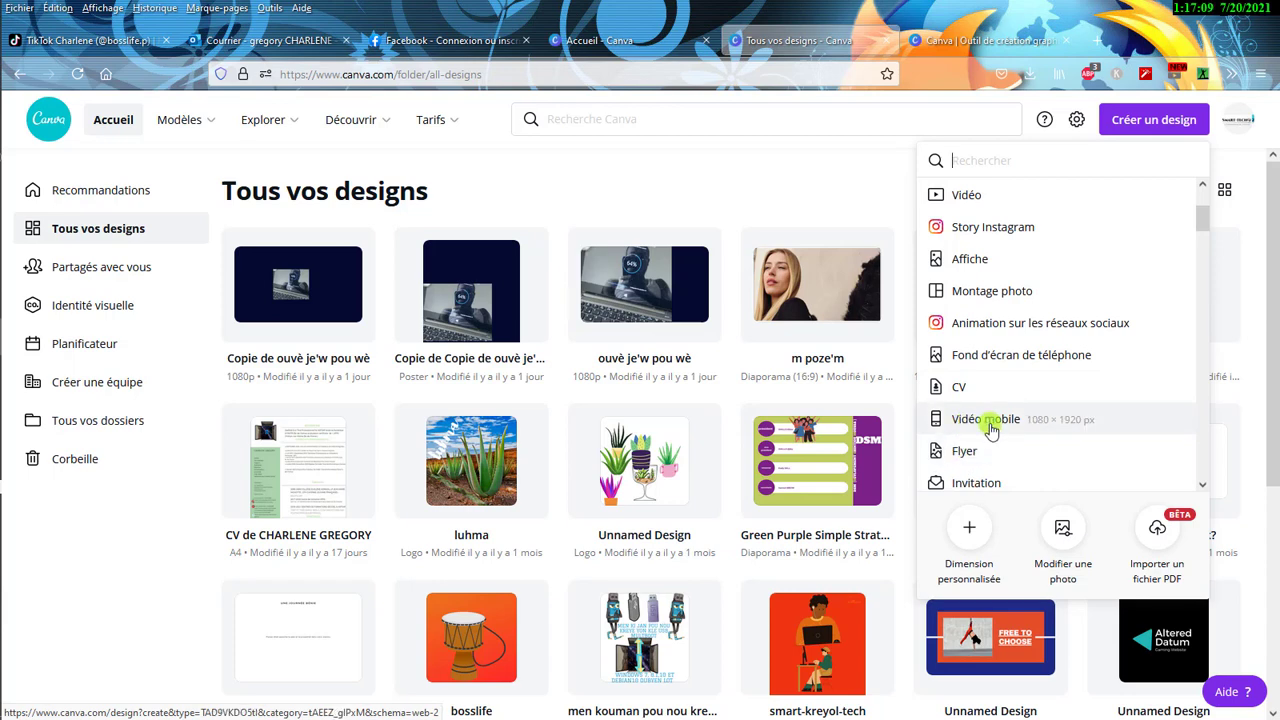
{"action": "scroll", "coordinate": [963, 425], "scroll_direction": "down", "scroll_amount": 2}
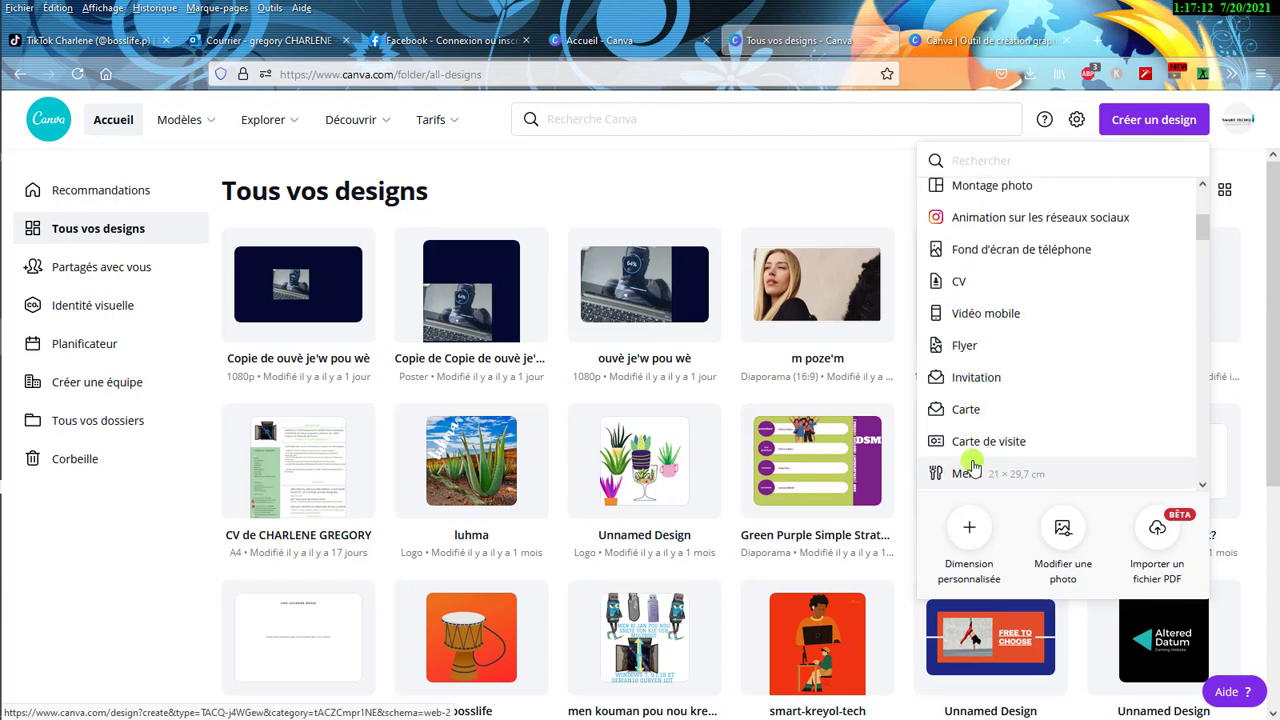
{"action": "scroll", "coordinate": [960, 440], "scroll_direction": "down", "scroll_amount": 5}
{"action": "scroll", "coordinate": [957, 420], "scroll_direction": "down", "scroll_amount": 4}
{"action": "scroll", "coordinate": [957, 420], "scroll_direction": "down", "scroll_amount": 3}
{"action": "scroll", "coordinate": [957, 420], "scroll_direction": "down", "scroll_amount": 2}
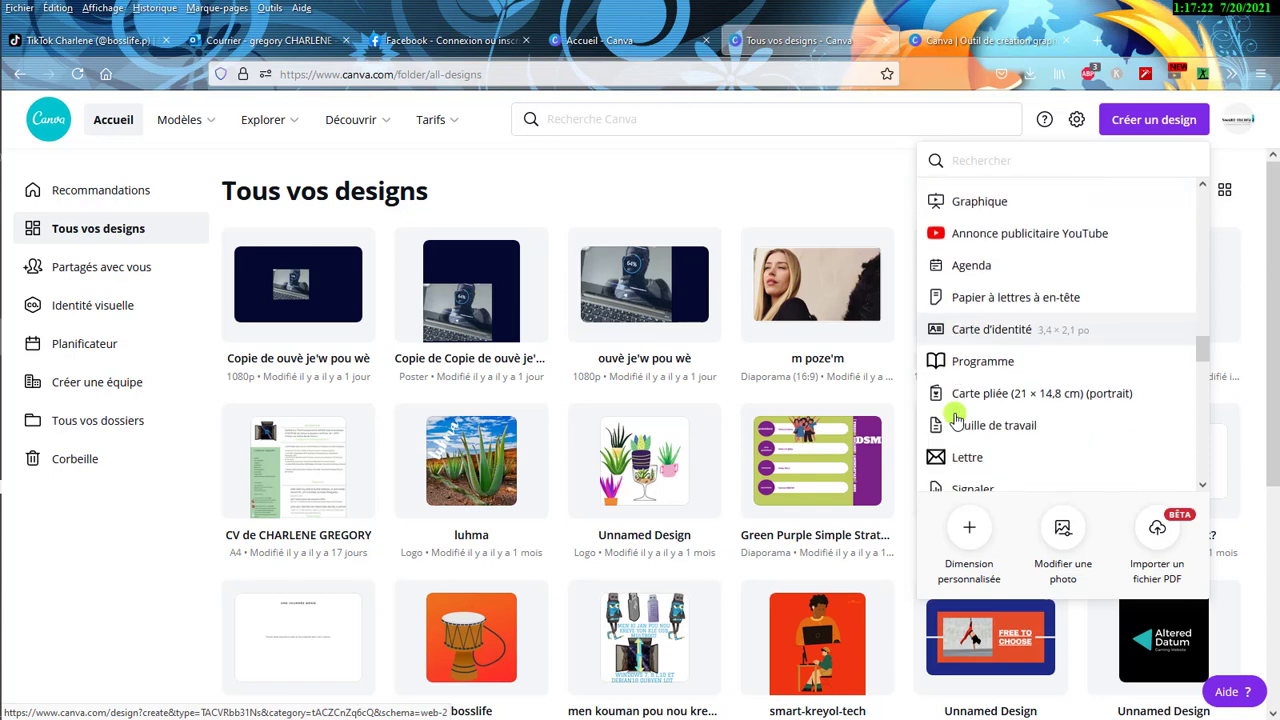
{"action": "scroll", "coordinate": [957, 420], "scroll_direction": "down", "scroll_amount": 3}
{"action": "scroll", "coordinate": [957, 420], "scroll_direction": "down", "scroll_amount": 4}
{"action": "scroll", "coordinate": [957, 420], "scroll_direction": "down", "scroll_amount": 3}
{"action": "scroll", "coordinate": [957, 420], "scroll_direction": "down", "scroll_amount": 3}
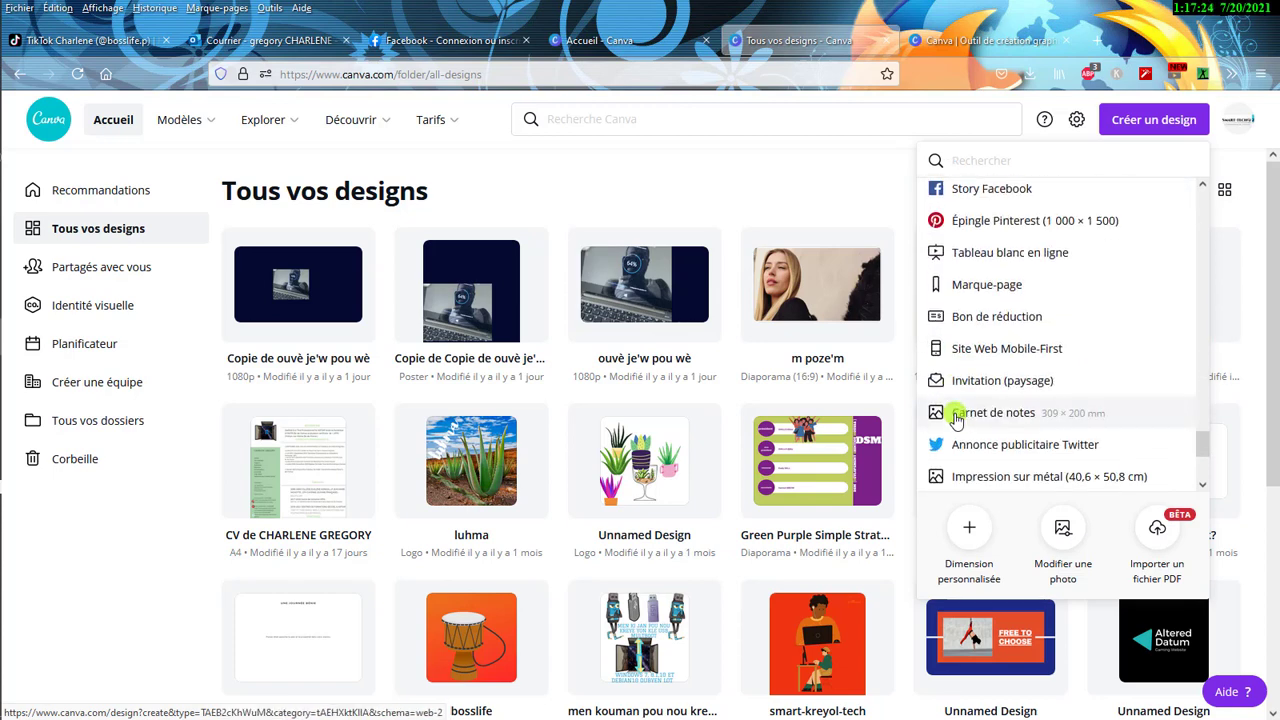
{"action": "scroll", "coordinate": [957, 420], "scroll_direction": "down", "scroll_amount": 2}
- Scroll back up and reopen the 'Copie de ouvè je'w pou wè' design
{"action": "scroll", "coordinate": [957, 415], "scroll_direction": "up", "scroll_amount": 5}
{"action": "scroll", "coordinate": [964, 370], "scroll_direction": "up", "scroll_amount": 5}
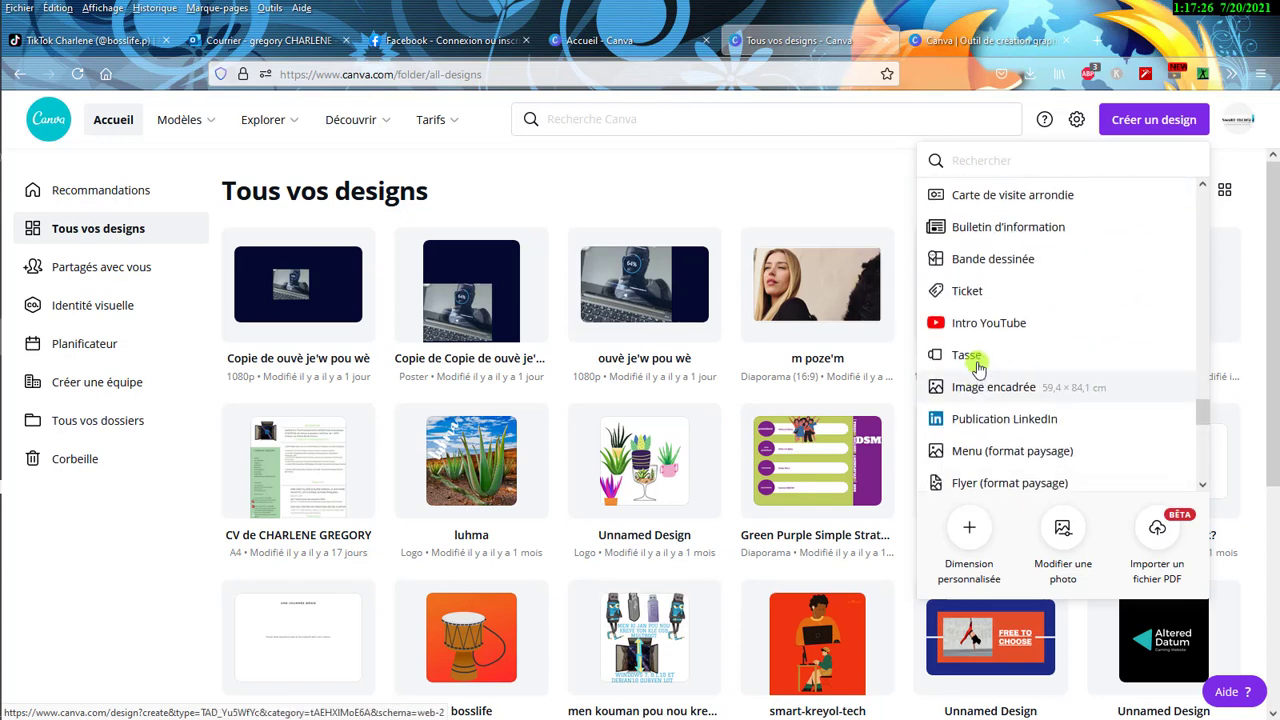
{"action": "scroll", "coordinate": [966, 350], "scroll_direction": "up", "scroll_amount": 5}
{"action": "scroll", "coordinate": [960, 295], "scroll_direction": "up", "scroll_amount": 5}
{"action": "left_click", "coordinate": [320, 294]}
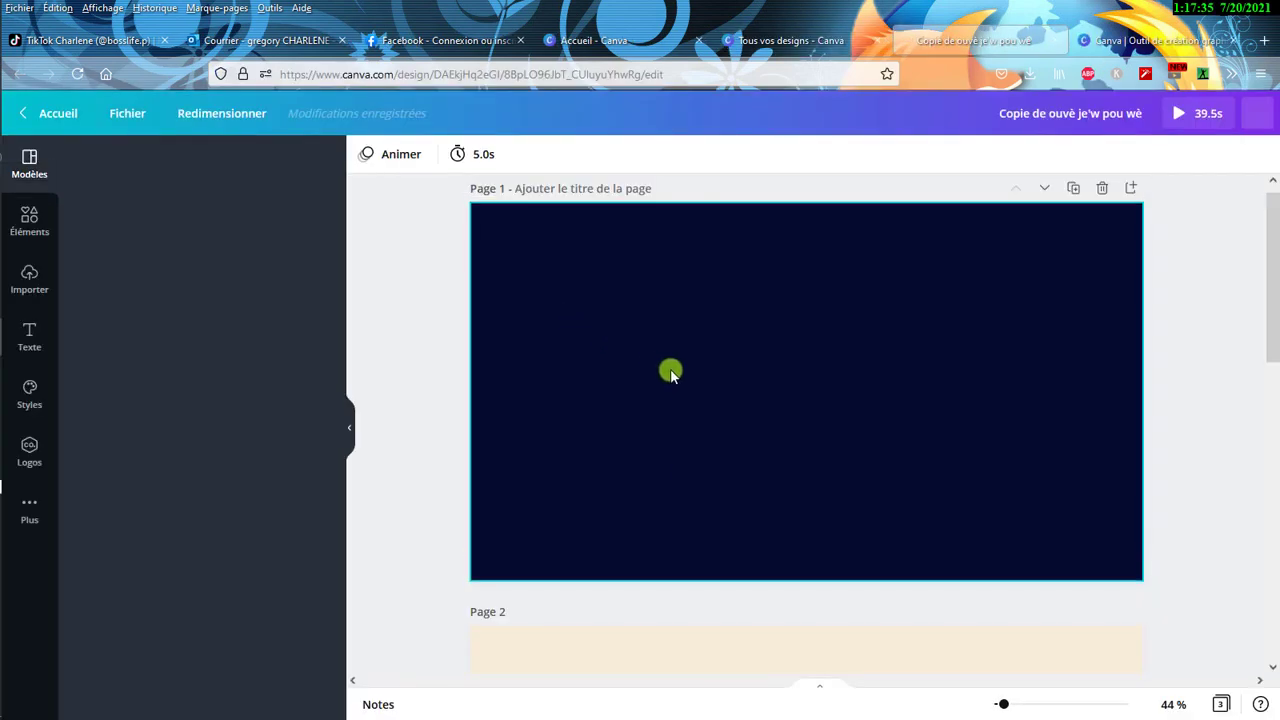
- Scroll past Page 2's speakers to Page 3 and select the black microphone graphic
{"action": "scroll", "coordinate": [675, 375], "scroll_direction": "down", "scroll_amount": 3}
{"action": "scroll", "coordinate": [720, 400], "scroll_direction": "down", "scroll_amount": 3}
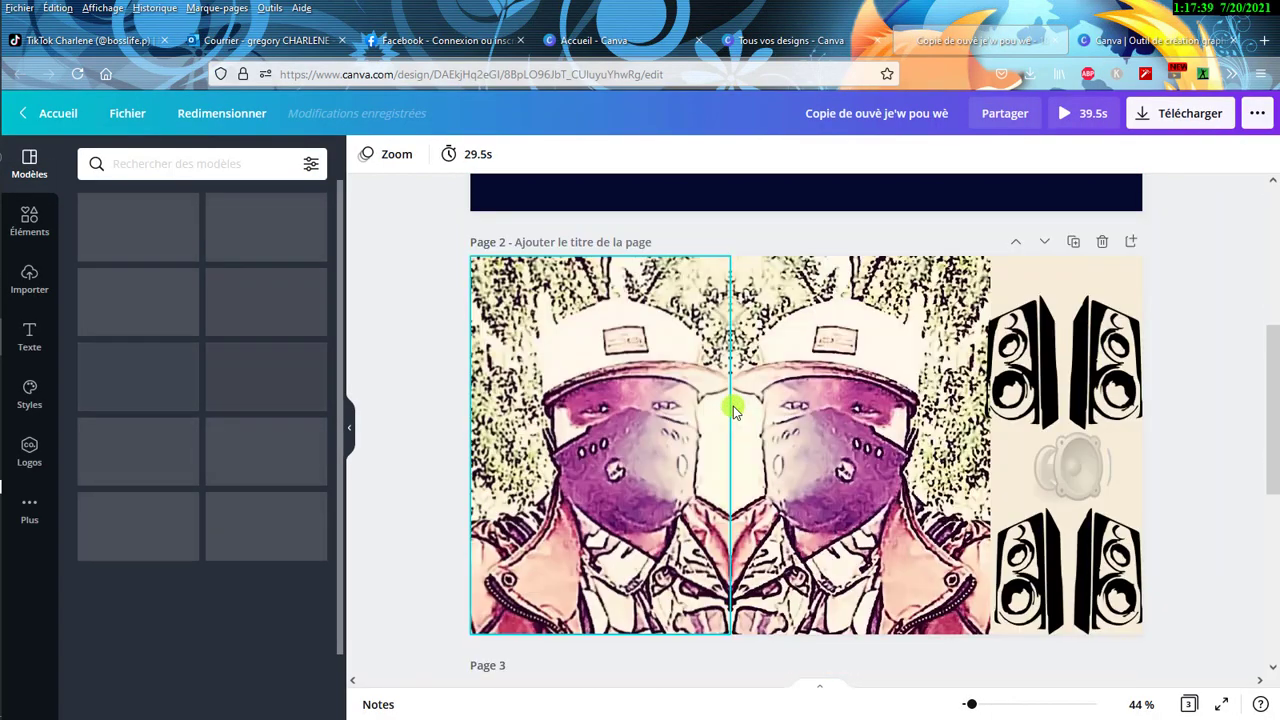
{"action": "left_click", "coordinate": [1043, 313]}
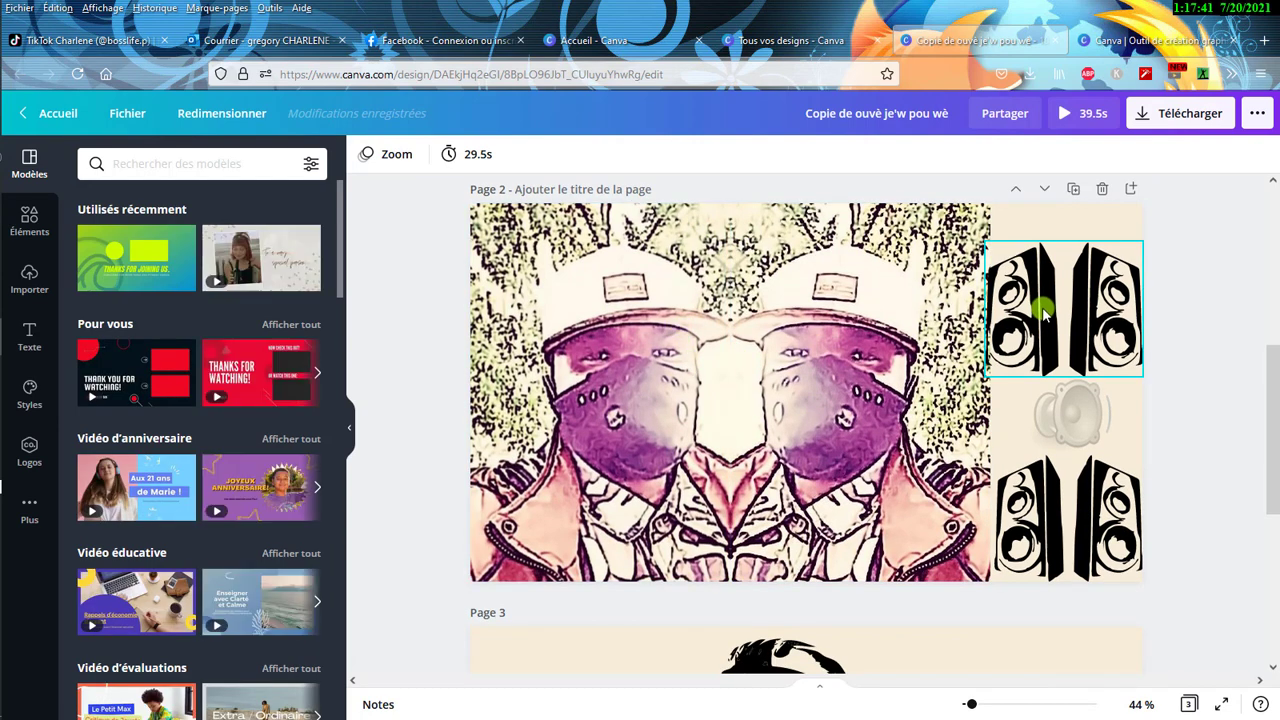
{"action": "scroll", "coordinate": [908, 462], "scroll_direction": "down", "scroll_amount": 2}
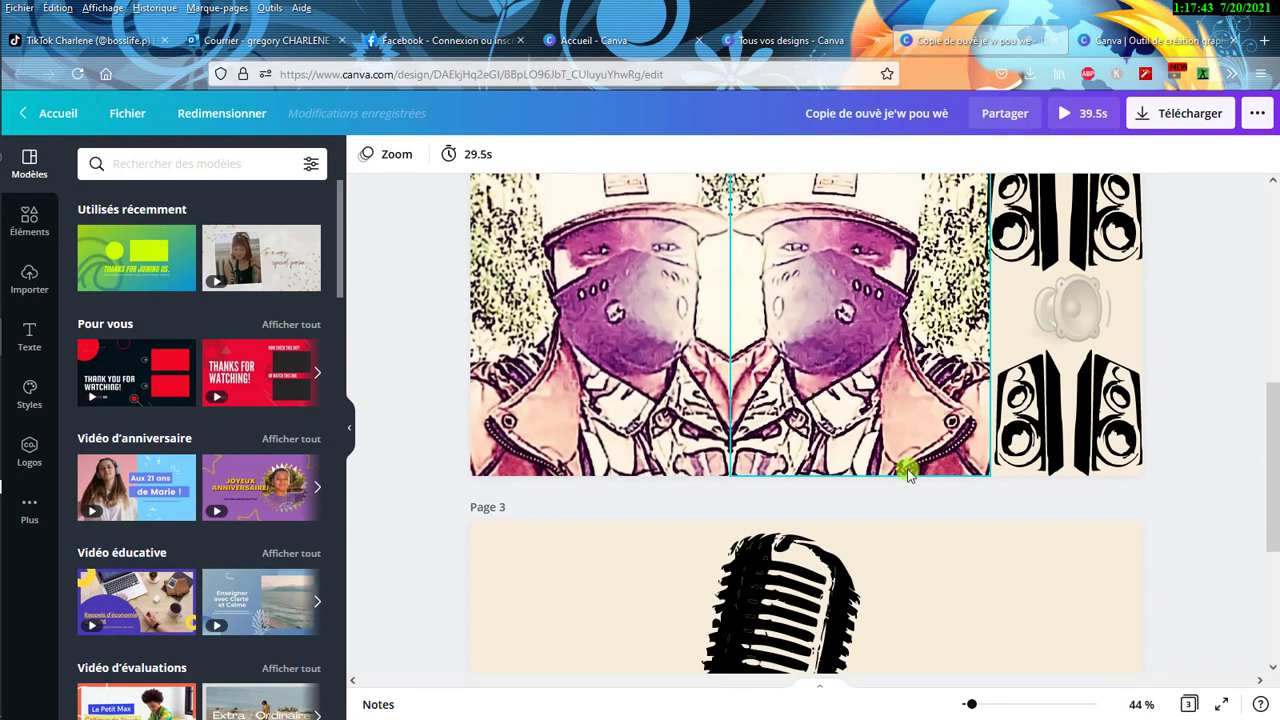
{"action": "scroll", "coordinate": [843, 518], "scroll_direction": "down", "scroll_amount": 2}
{"action": "left_click", "coordinate": [843, 518]}
{"action": "scroll", "coordinate": [820, 517], "scroll_direction": "down", "scroll_amount": 2}
{"action": "scroll", "coordinate": [820, 517], "scroll_direction": "down", "scroll_amount": 1}
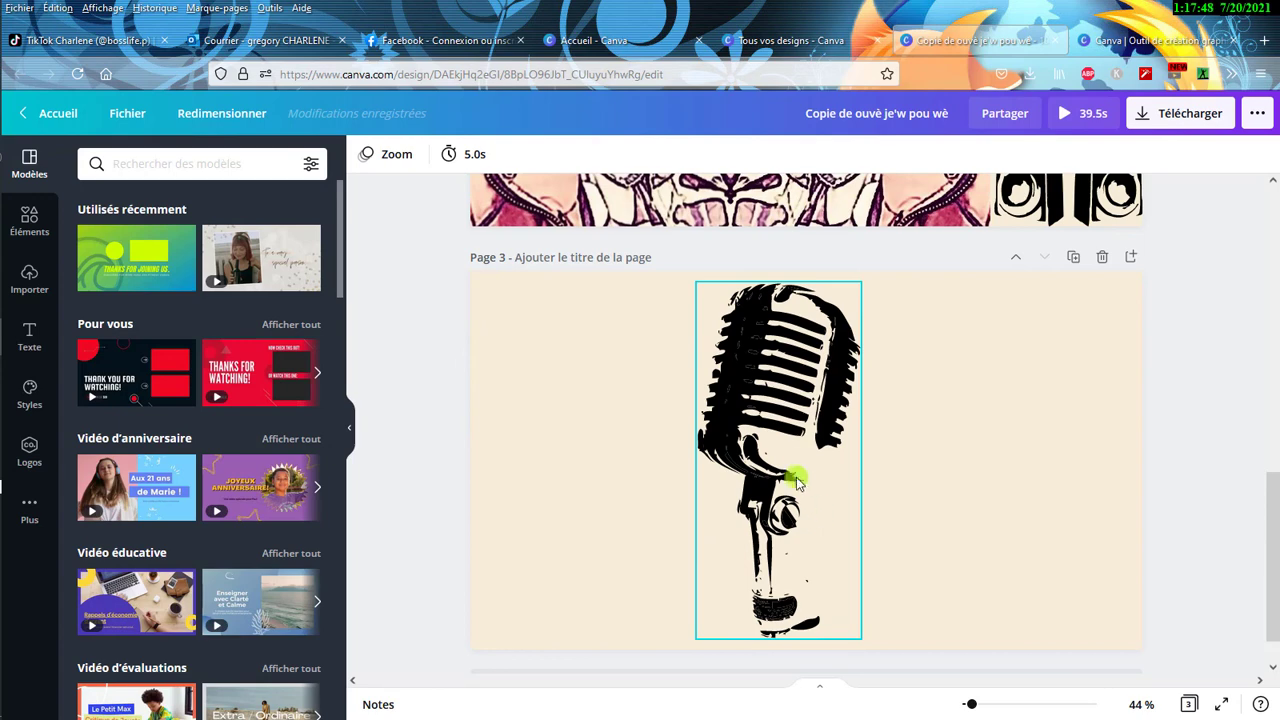
{"action": "scroll", "coordinate": [797, 477], "scroll_direction": "up", "scroll_amount": 4}
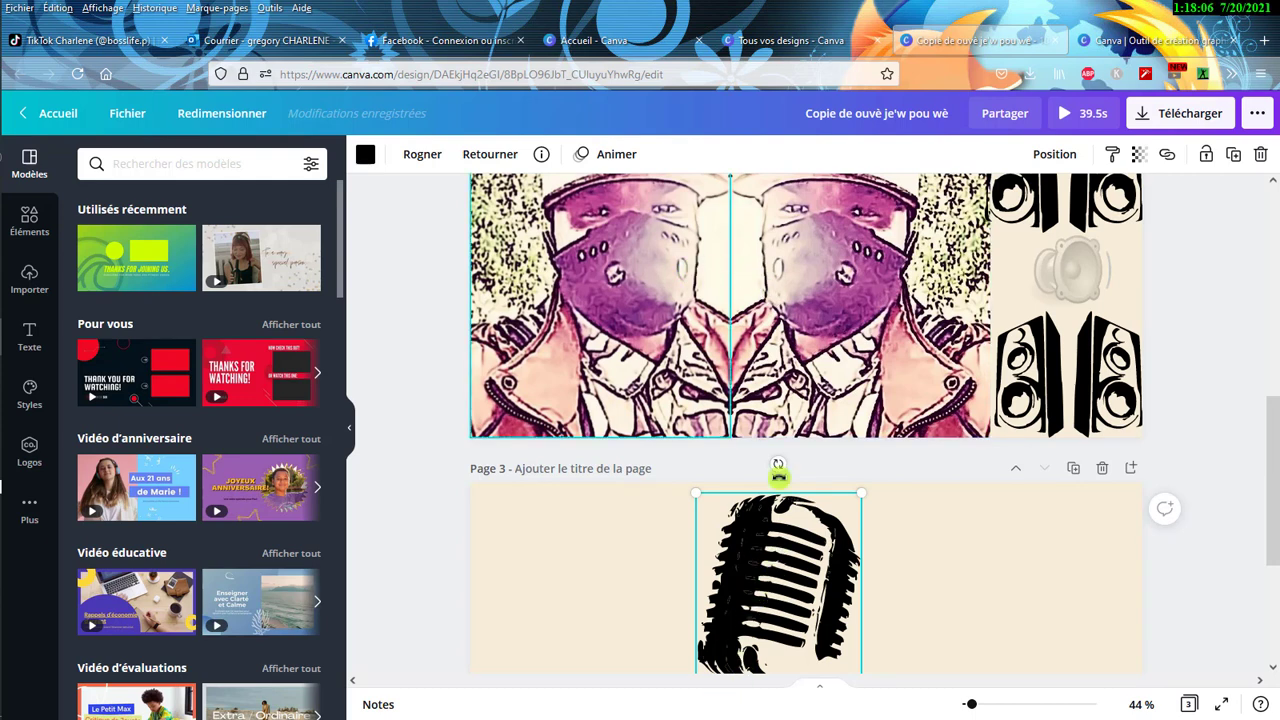
- Copy the microphone from Page 3 and paste it onto Page 2's mirrored photo
{"action": "key", "text": "ctrl+c"}
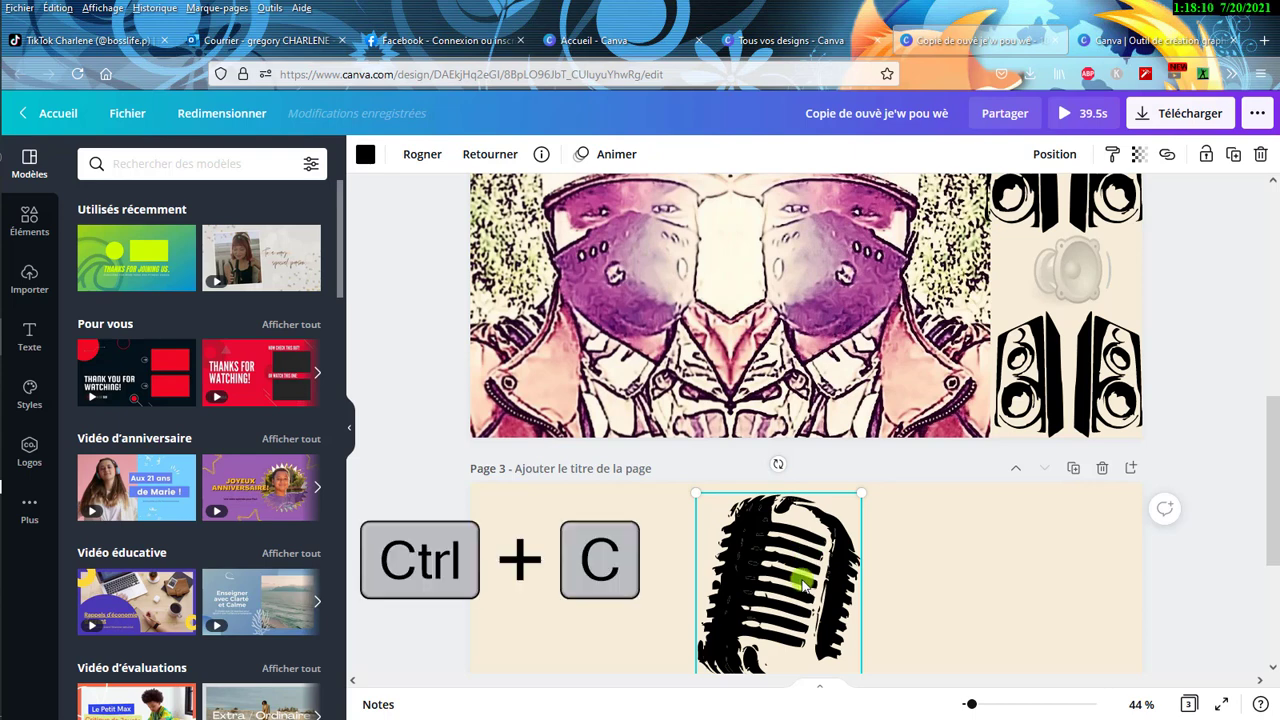
{"action": "key", "text": "ctrl+v"}
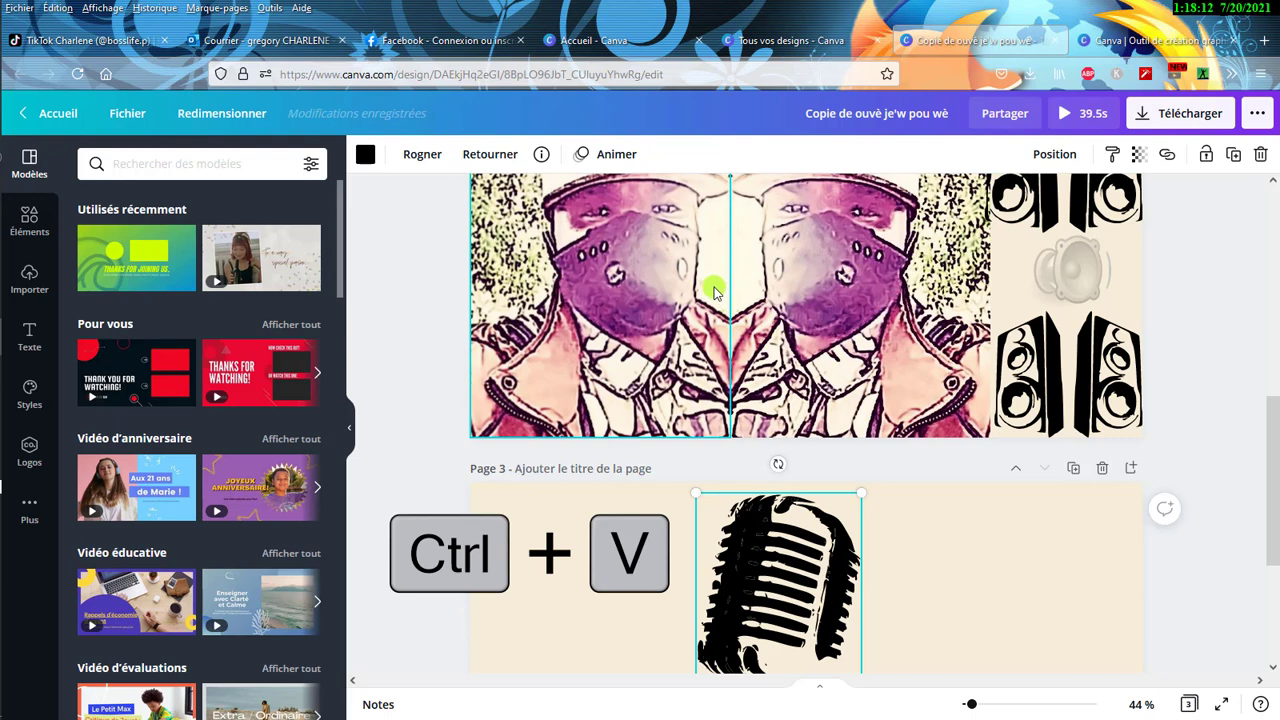
{"action": "left_click", "coordinate": [714, 290]}
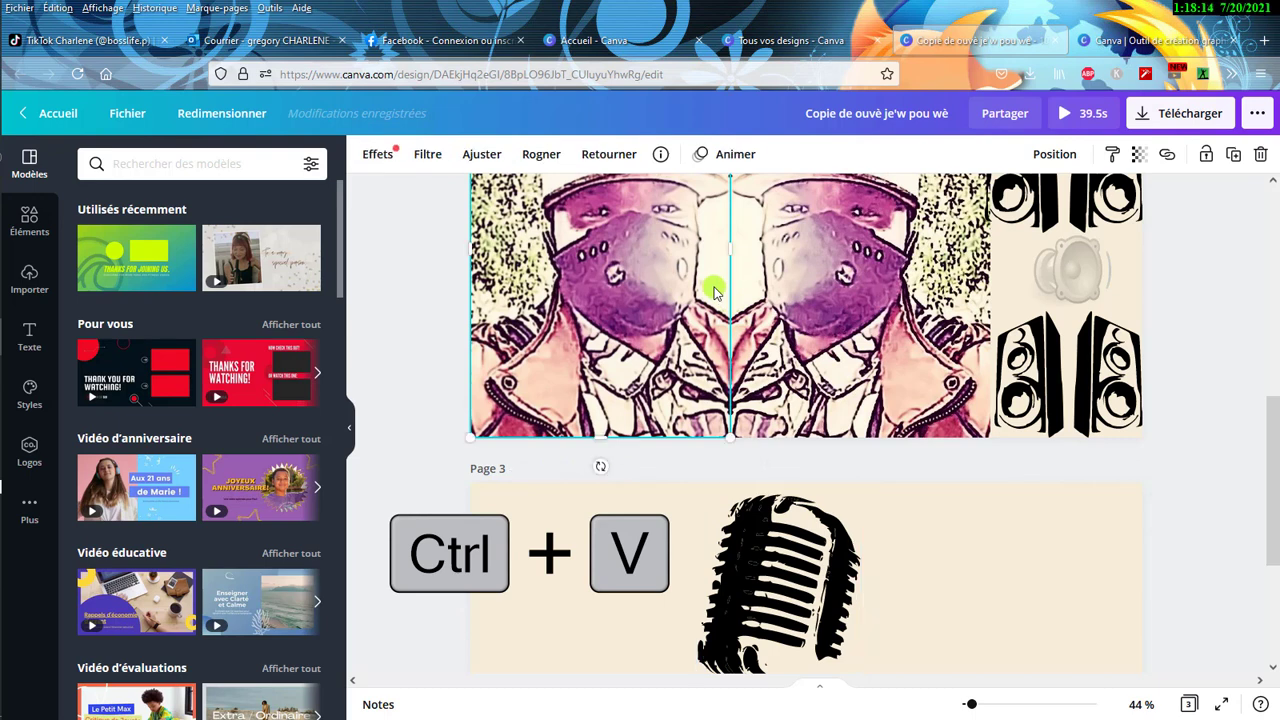
{"action": "key", "text": "ctrl+v"}
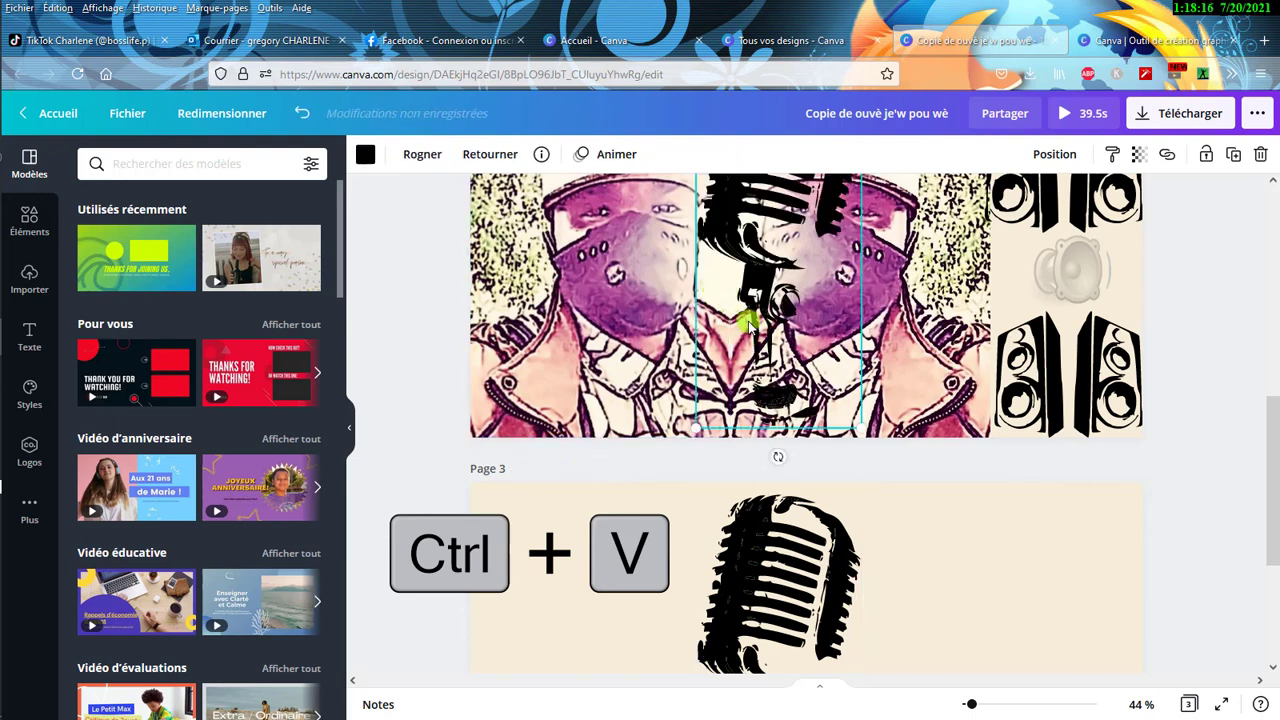
{"action": "scroll", "coordinate": [945, 360], "scroll_direction": "up", "scroll_amount": 3}
{"action": "scroll", "coordinate": [945, 360], "scroll_direction": "up", "scroll_amount": 2}
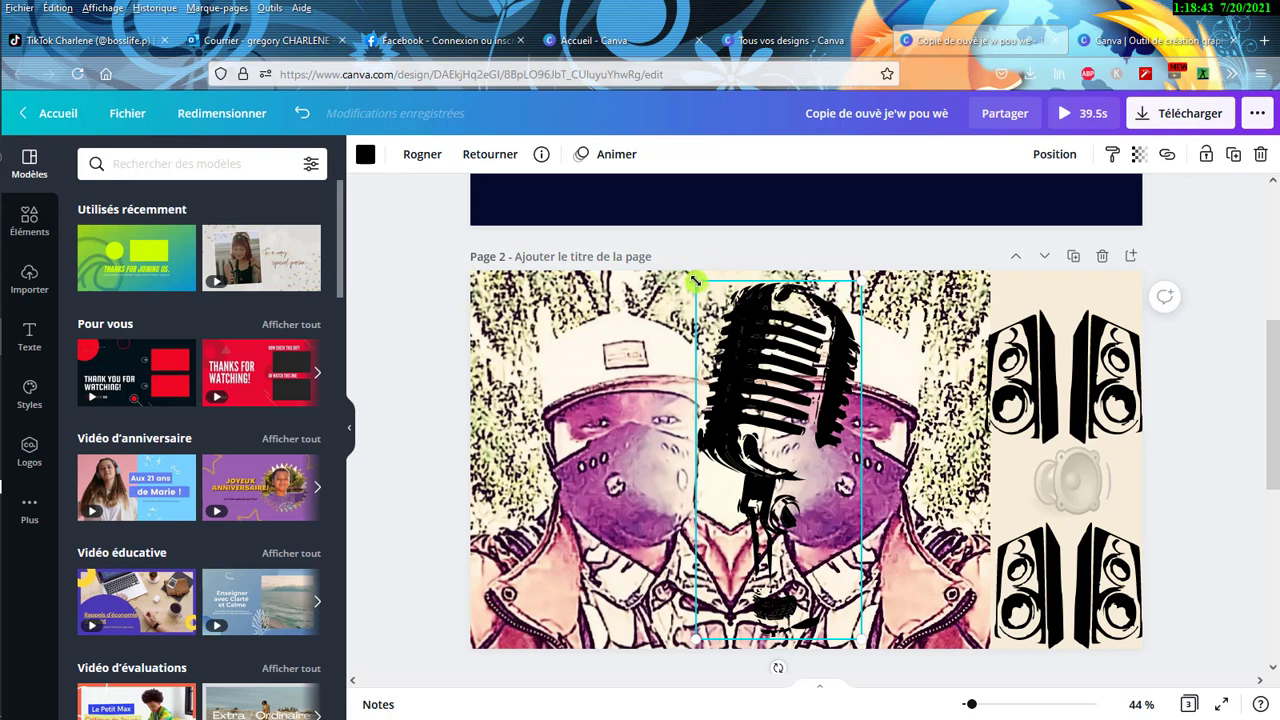
- Shrink the pasted microphone and centre it between the two masked faces
{"action": "left_click_drag", "start_coordinate": [695, 281], "coordinate": [778, 445]}
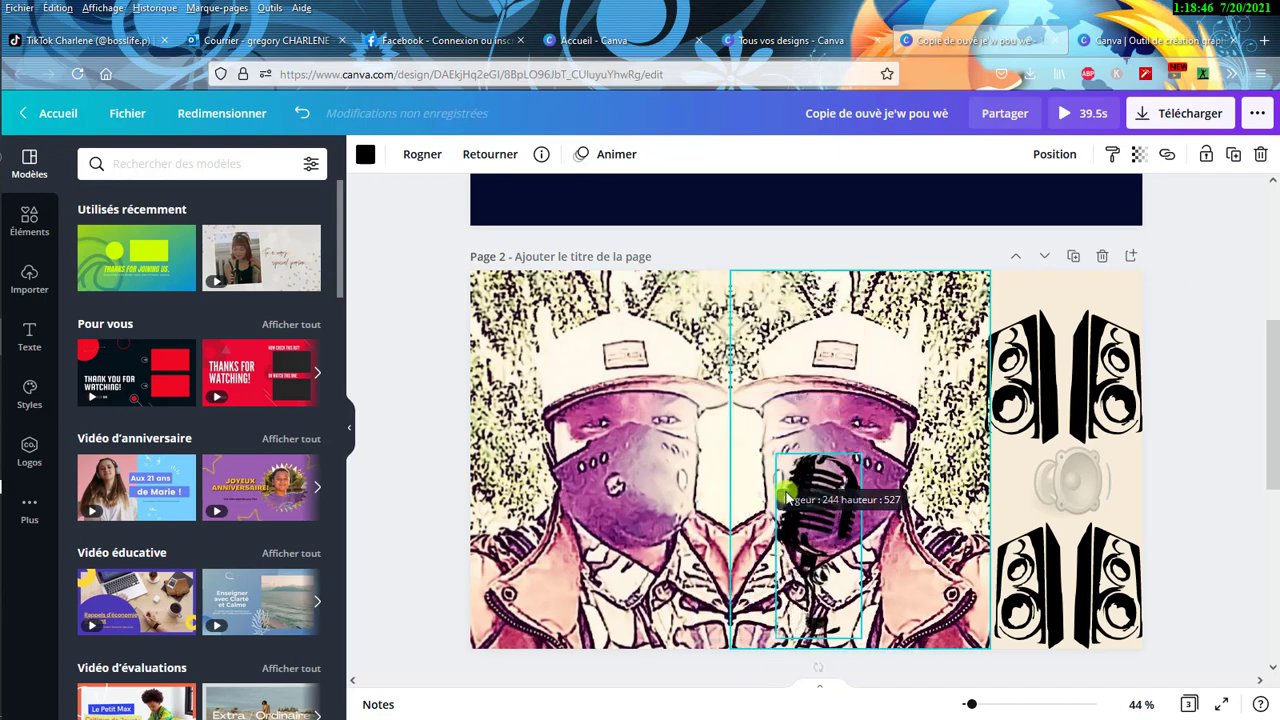
{"action": "left_click_drag", "start_coordinate": [800, 512], "coordinate": [723, 478]}
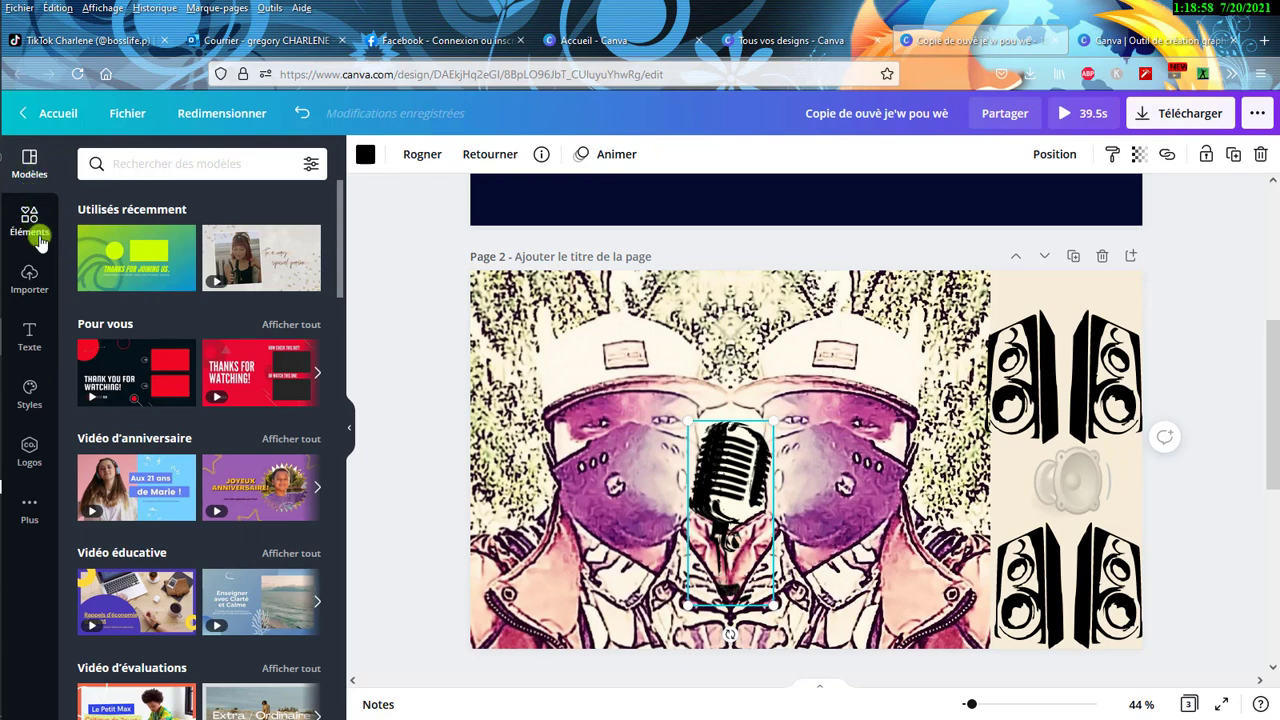
{"action": "mouse_move", "coordinate": [249, 288]}
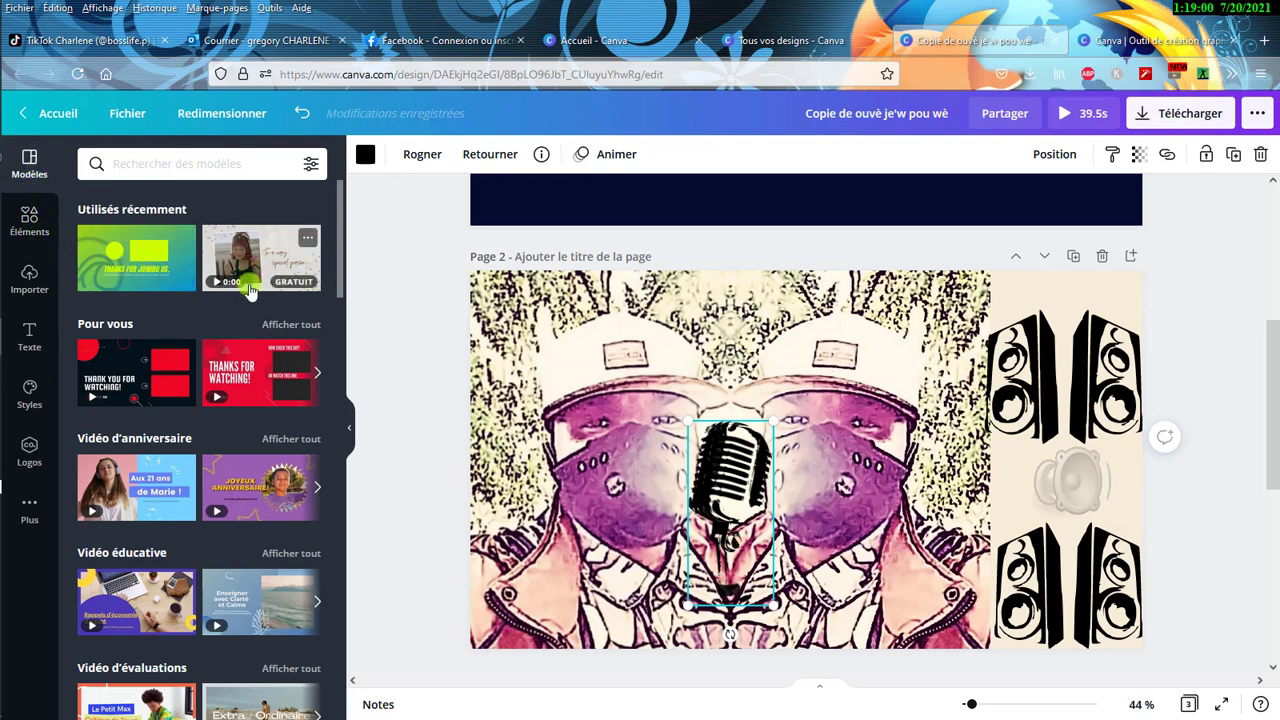
{"action": "scroll", "coordinate": [280, 350], "scroll_direction": "down", "scroll_amount": 3}
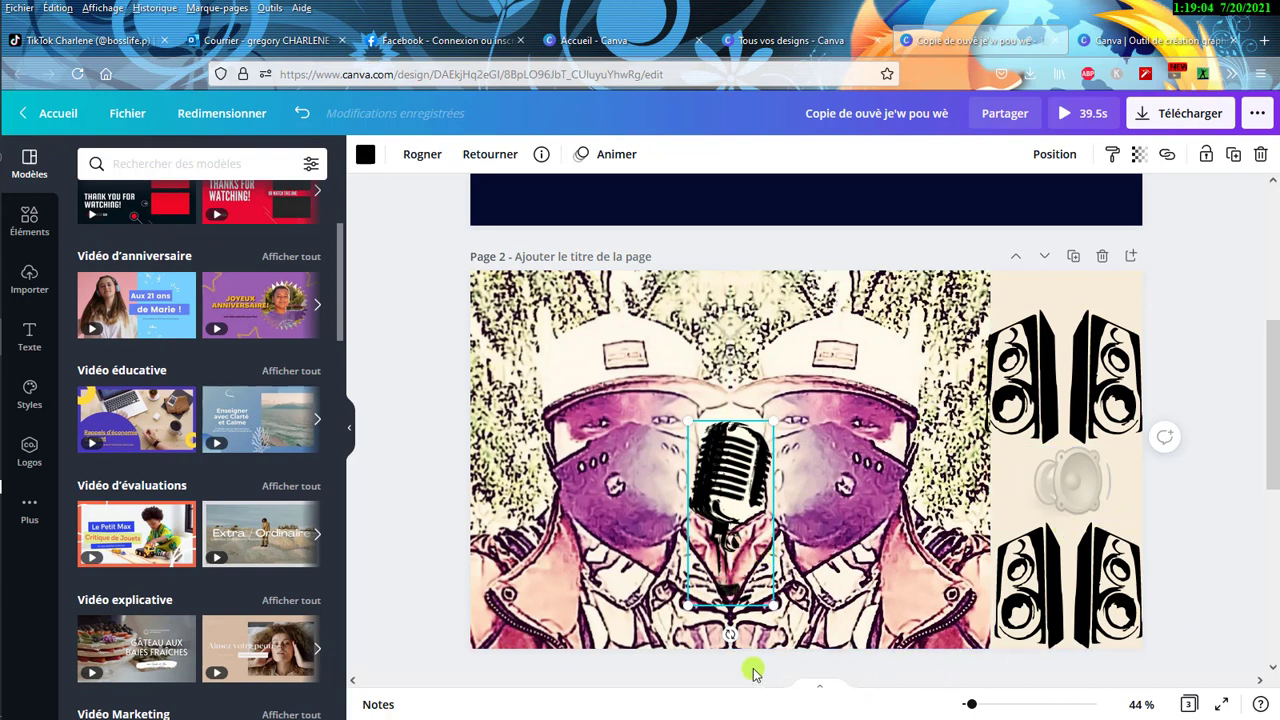
{"action": "scroll", "coordinate": [700, 630], "scroll_direction": "down", "scroll_amount": 5}
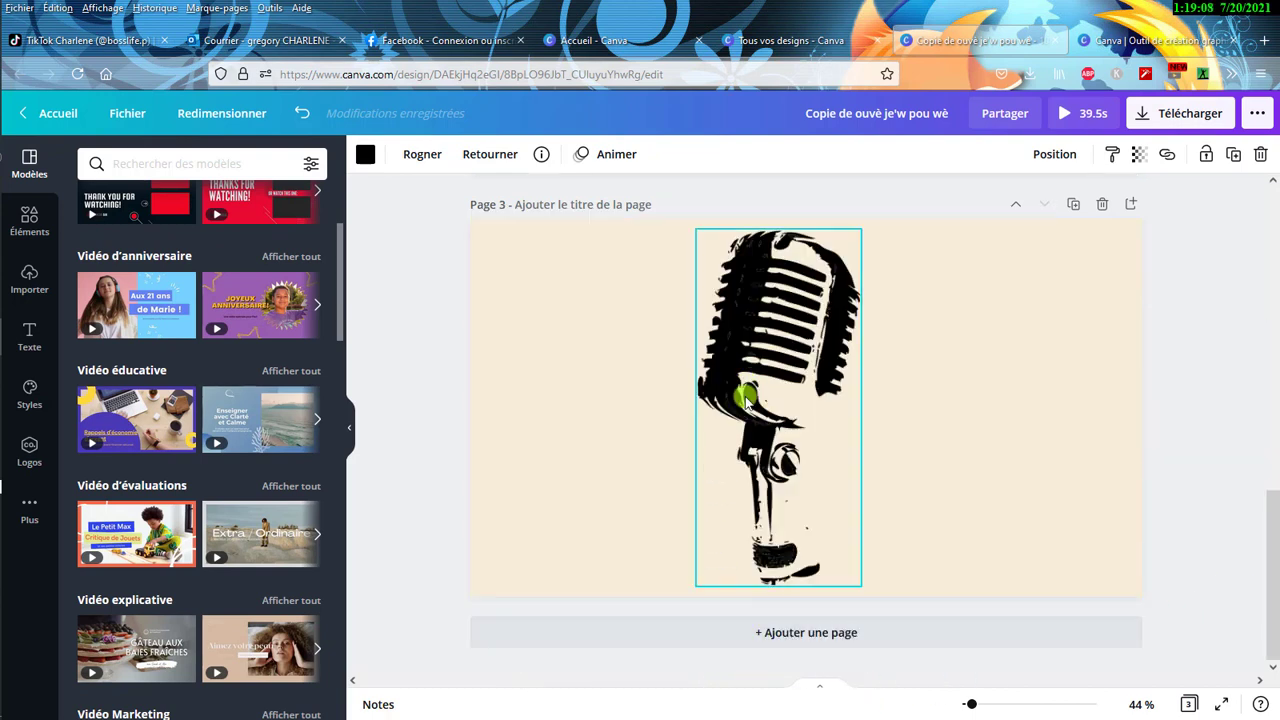
- Add a blank cream Page 4 after the microphone page, making the video 44.5 s
{"action": "left_click", "coordinate": [778, 633]}
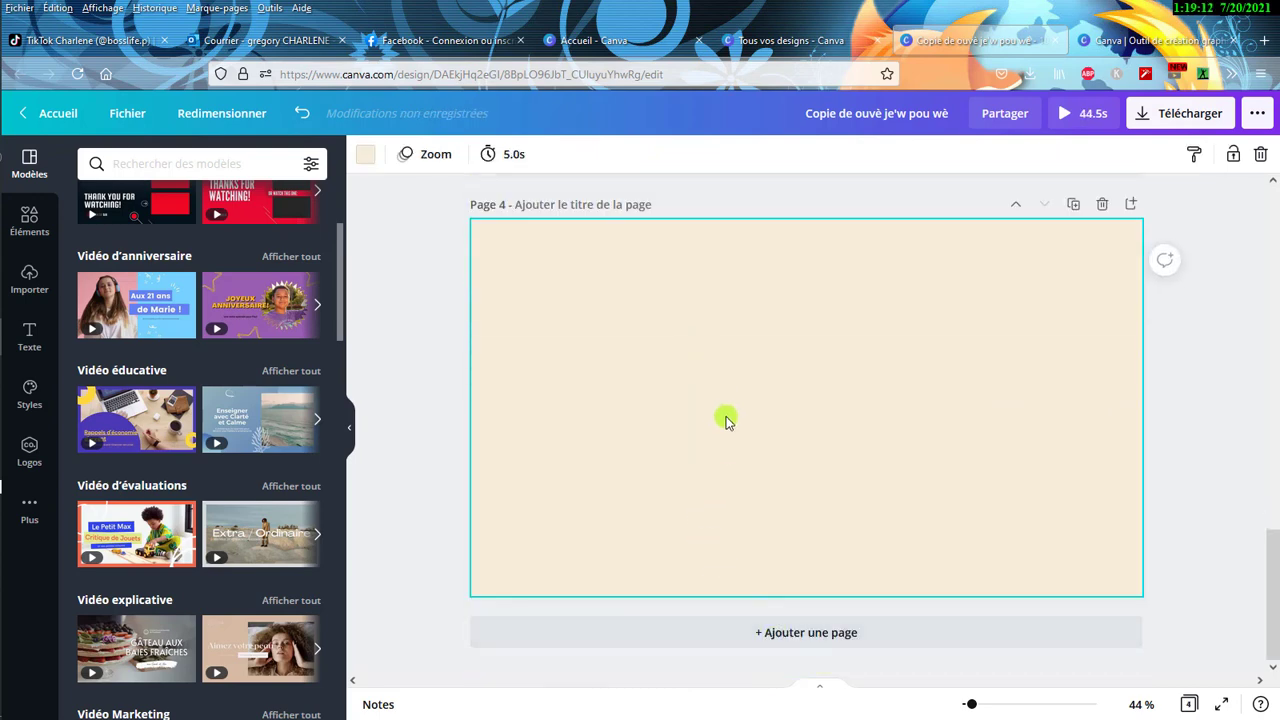
{"action": "scroll", "coordinate": [727, 420], "scroll_direction": "up", "scroll_amount": 1}
{"action": "scroll", "coordinate": [727, 420], "scroll_direction": "up", "scroll_amount": 2}
{"action": "scroll", "coordinate": [727, 420], "scroll_direction": "up", "scroll_amount": 3}
{"action": "scroll", "coordinate": [697, 367], "scroll_direction": "up", "scroll_amount": 2}
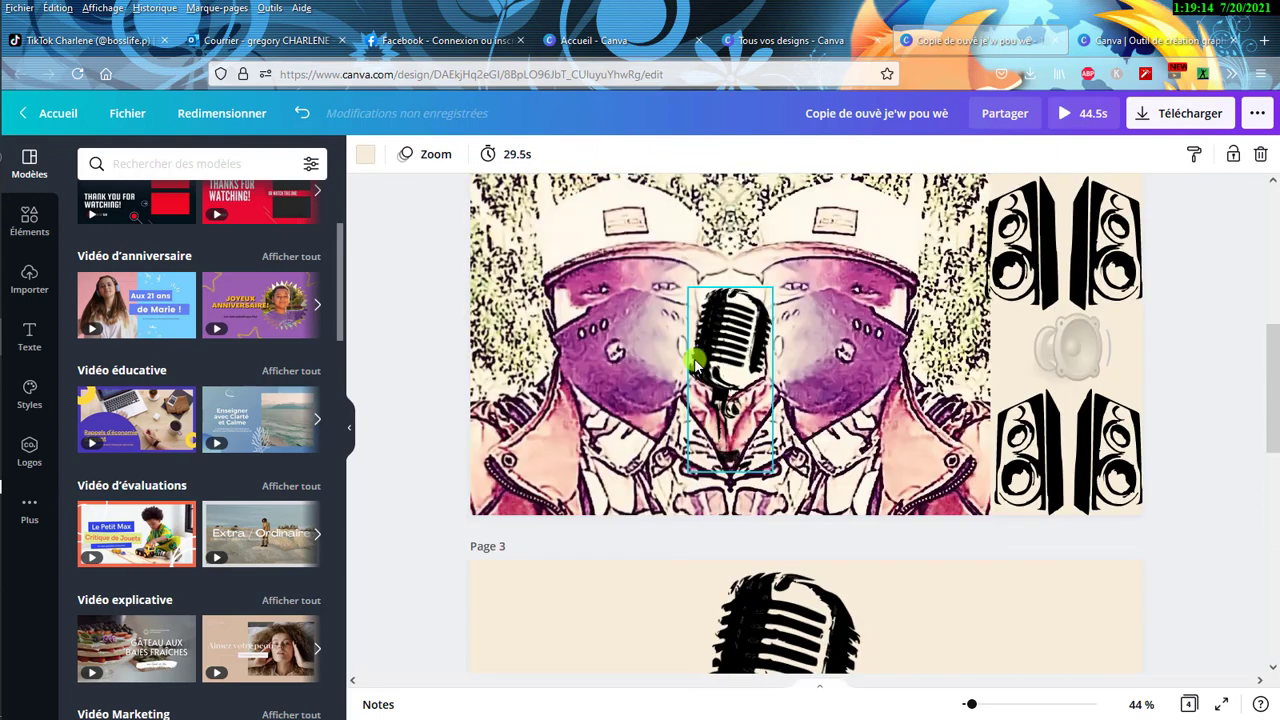
{"action": "scroll", "coordinate": [660, 595], "scroll_direction": "down", "scroll_amount": 2}
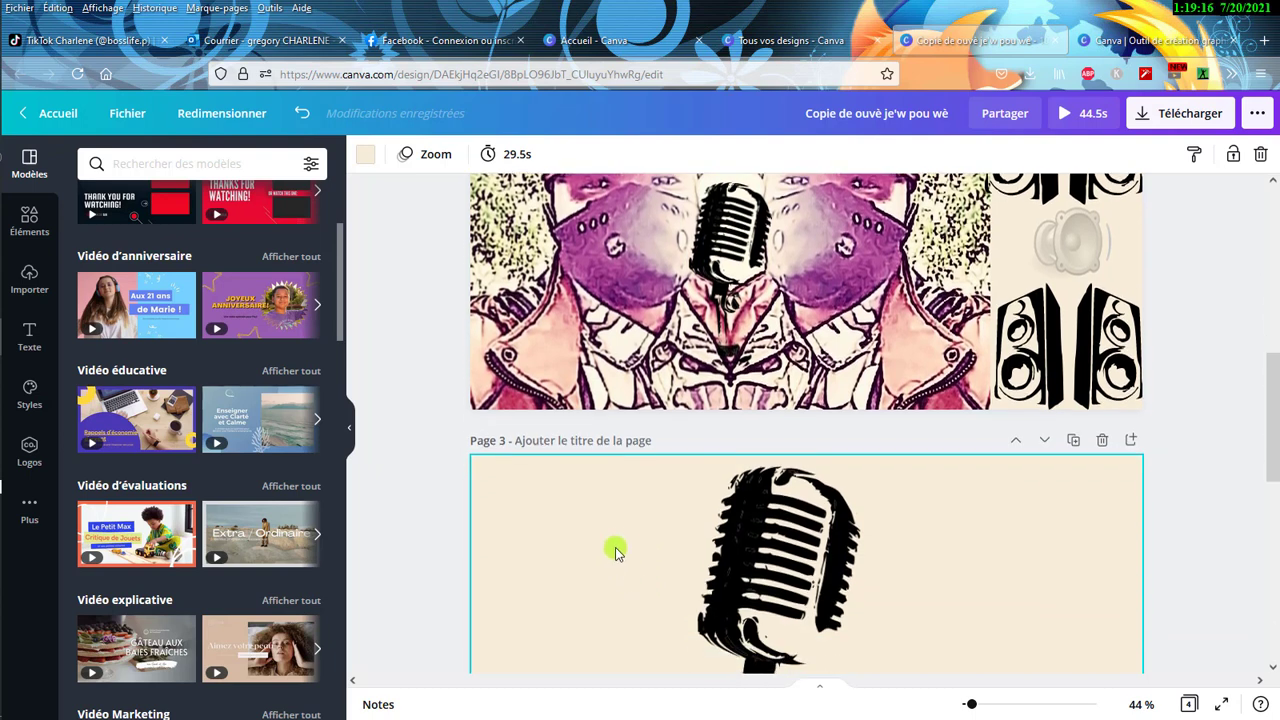
{"action": "scroll", "coordinate": [618, 525], "scroll_direction": "down", "scroll_amount": 5}
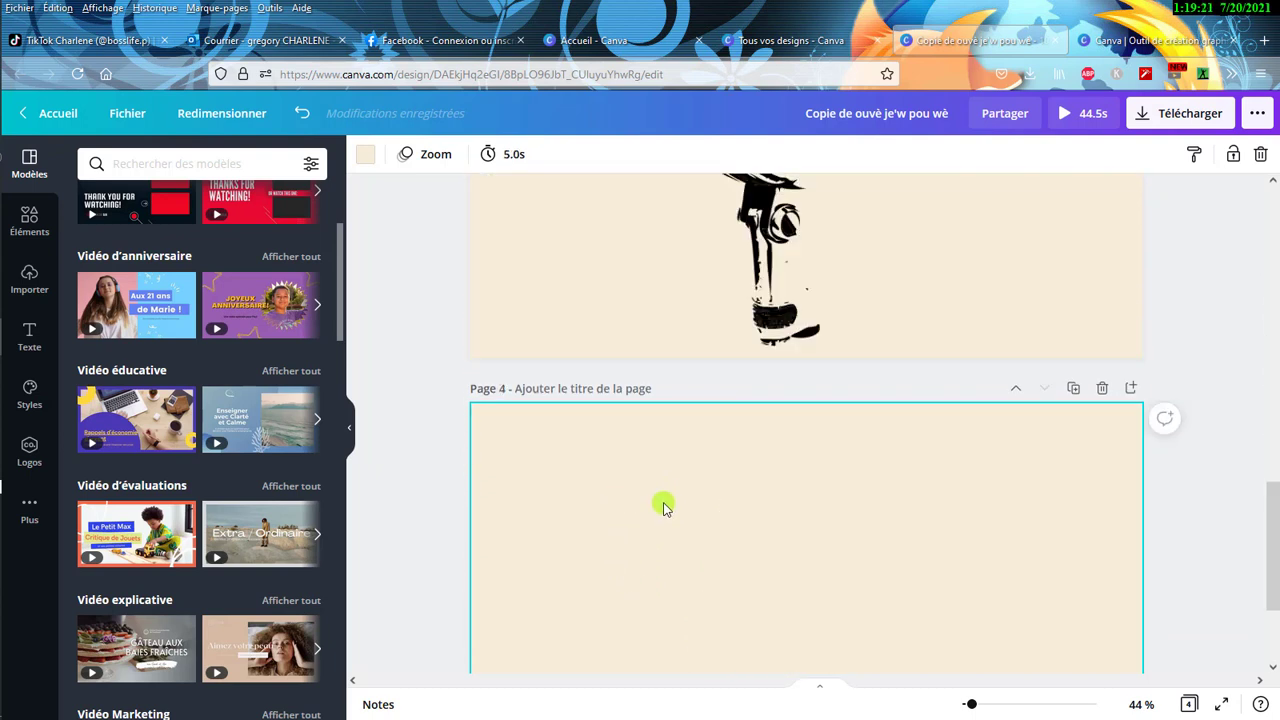
- Set Page 4's background to the blue #2C7EF4 from the background colour choices
{"action": "left_click", "coordinate": [368, 162]}
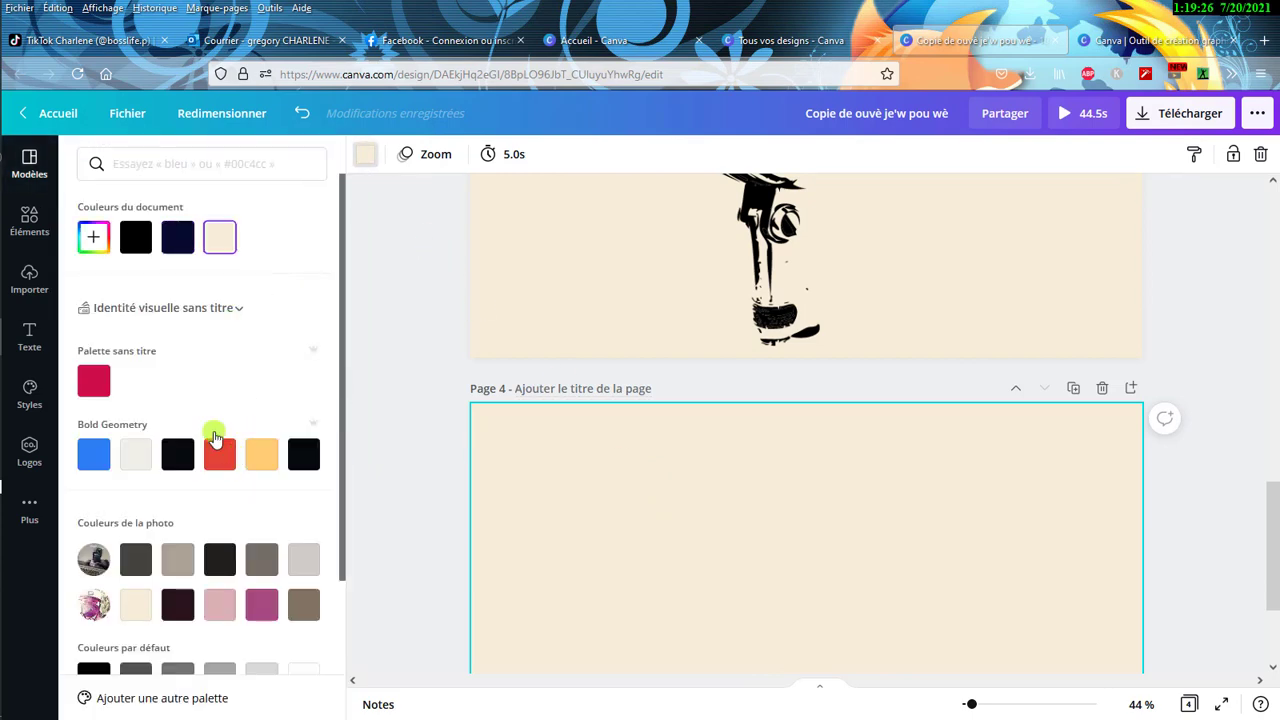
{"action": "left_click", "coordinate": [96, 456]}
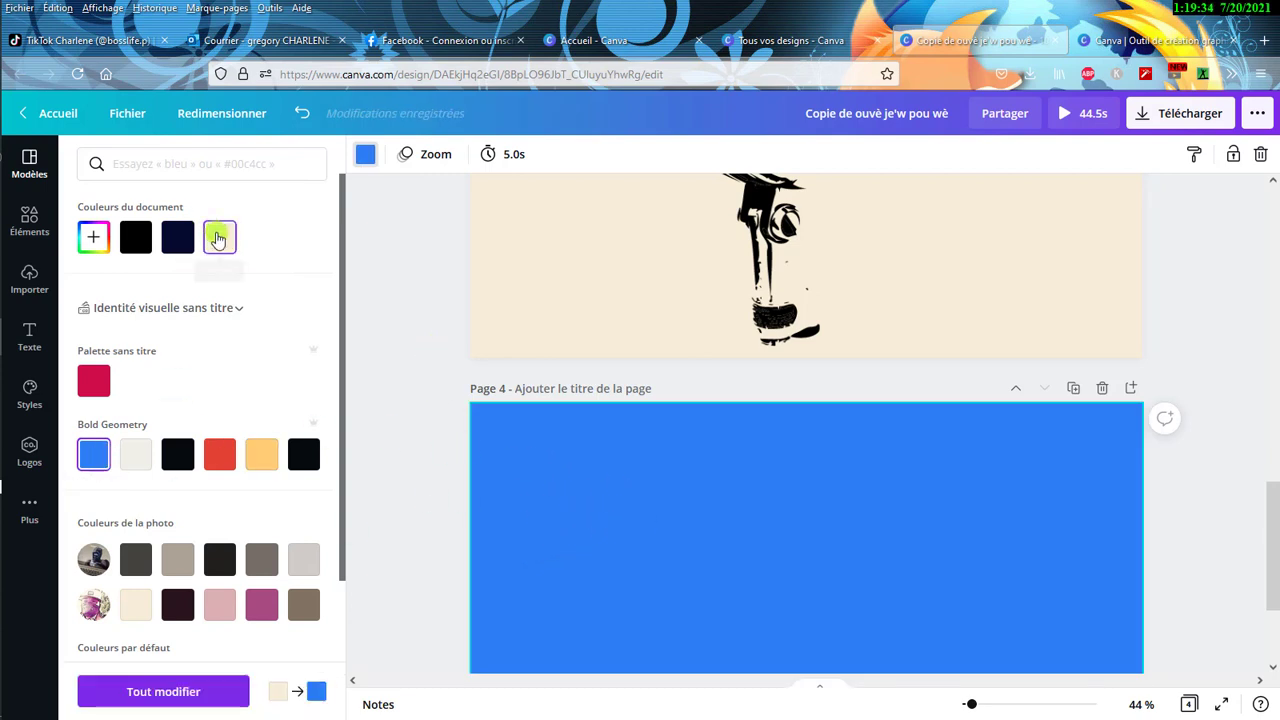
{"action": "left_click", "coordinate": [220, 237]}
{"action": "left_click", "coordinate": [94, 455]}
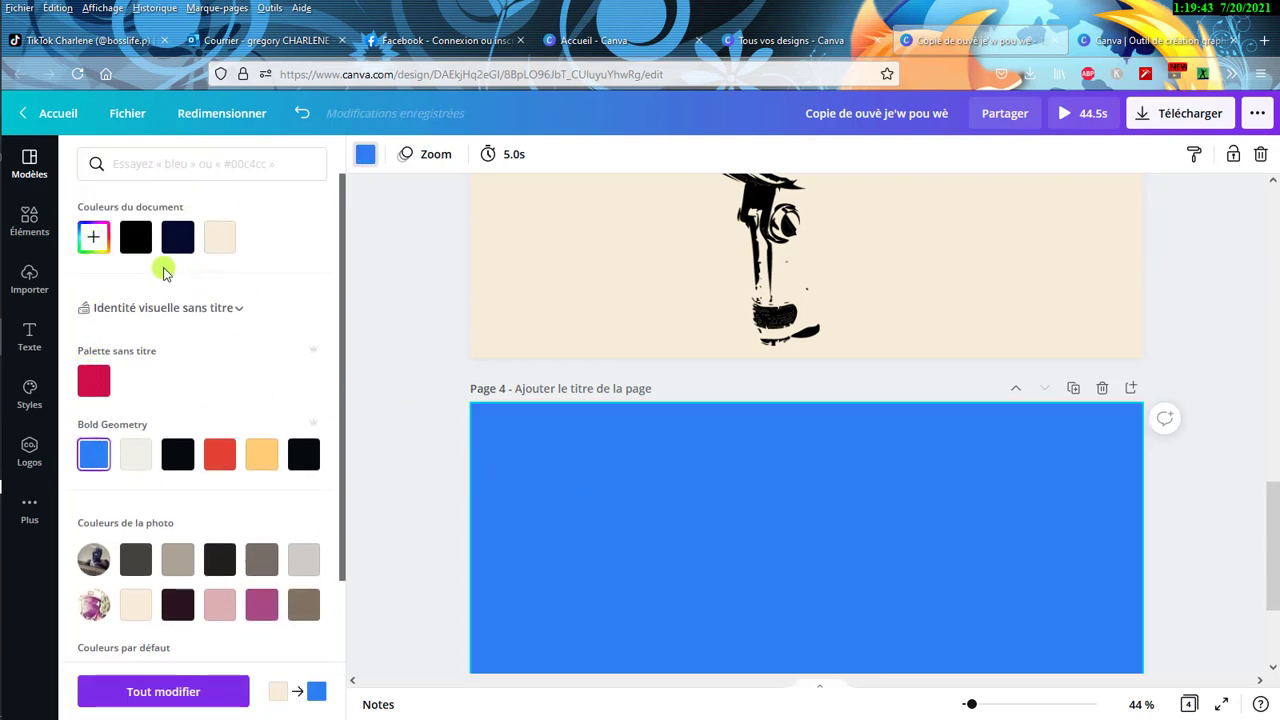
{"action": "left_click", "coordinate": [100, 242]}
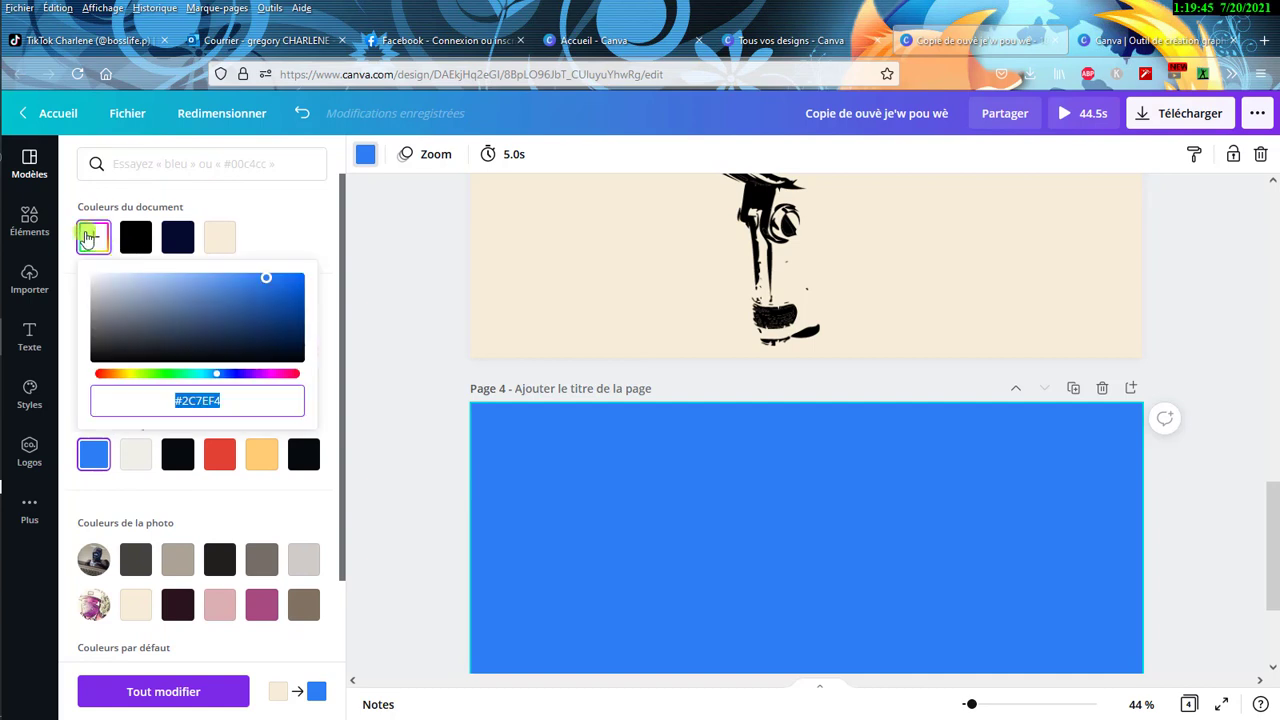
- Deepen Page 4's background to #2C40F4 with the hue slider
{"action": "left_click_drag", "start_coordinate": [217, 379], "coordinate": [228, 379]}
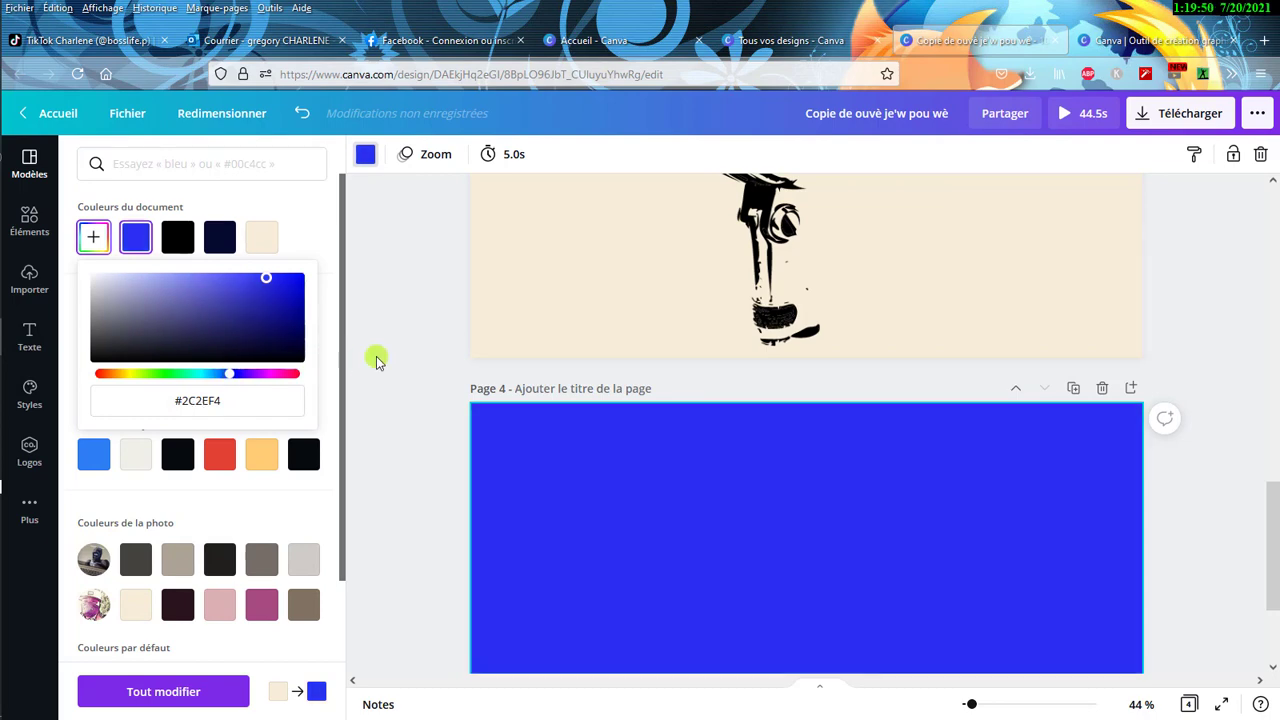
{"action": "left_click", "coordinate": [392, 352]}
{"action": "scroll", "coordinate": [800, 600], "scroll_direction": "down", "scroll_amount": 2}
- Add a new Page 5 and give it a red background from Couleurs par défaut
{"action": "left_click", "coordinate": [808, 634]}
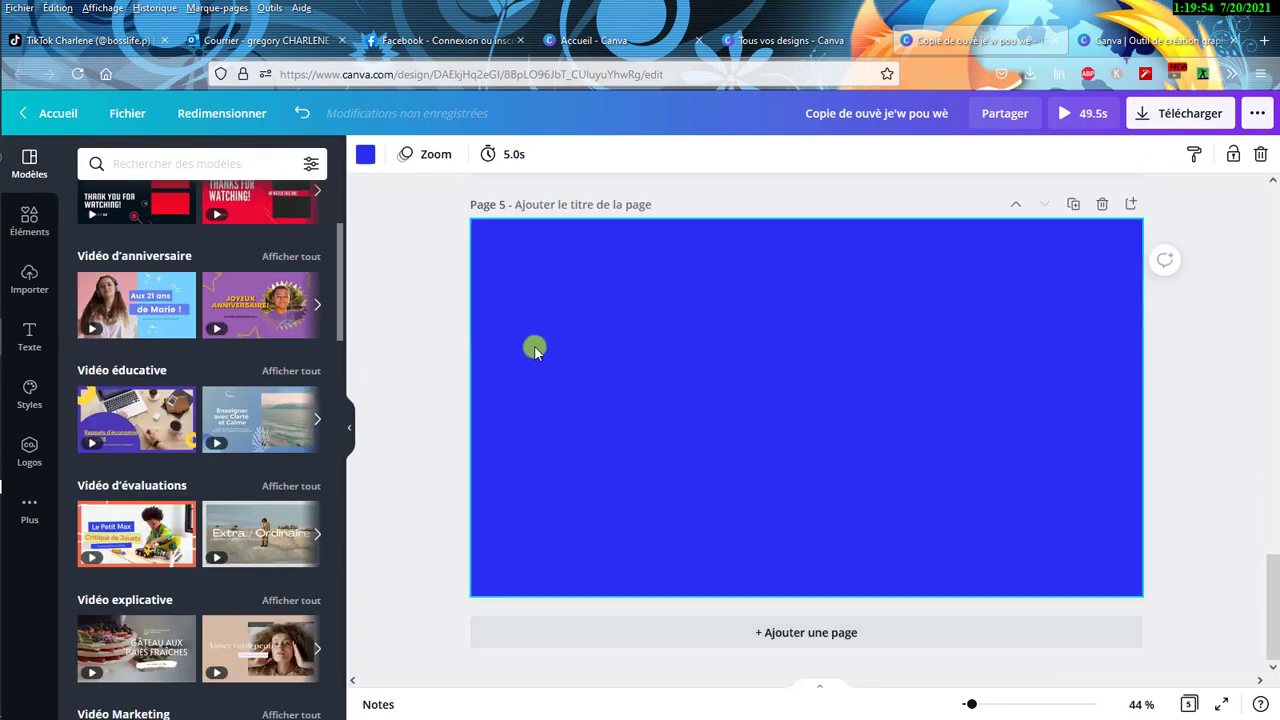
{"action": "scroll", "coordinate": [626, 400], "scroll_direction": "up", "scroll_amount": 2}
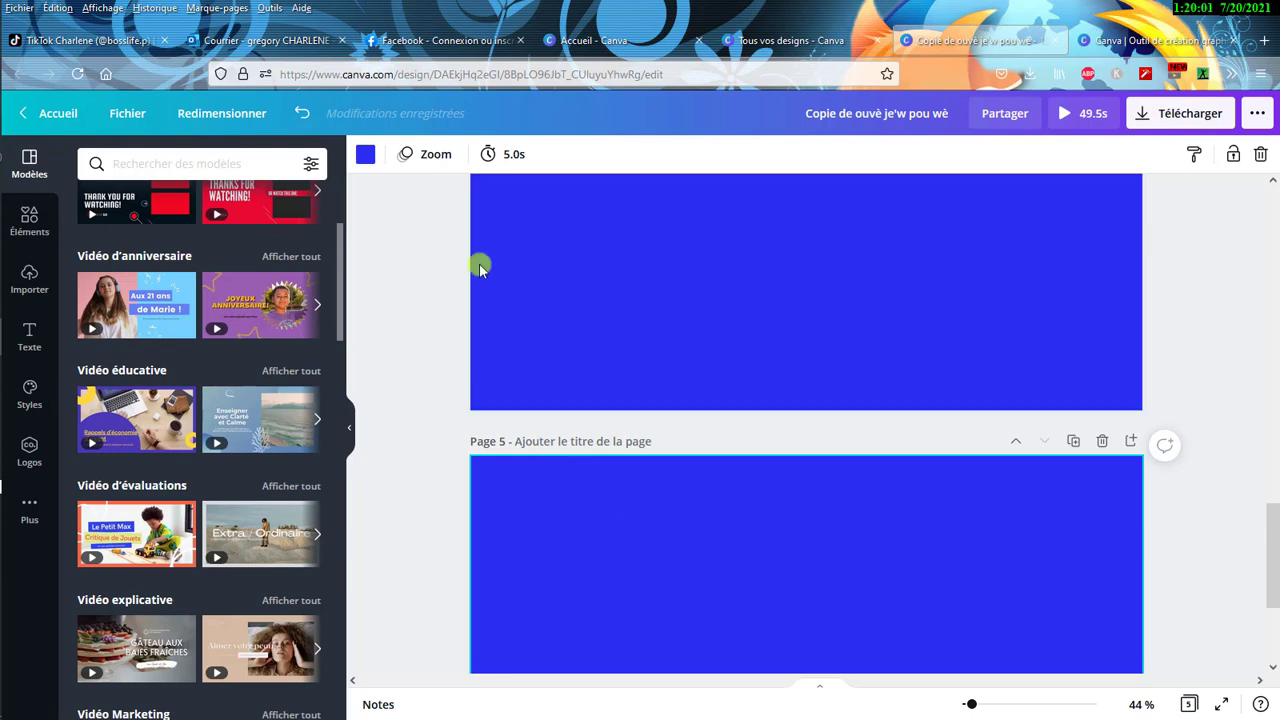
{"action": "left_click", "coordinate": [366, 157]}
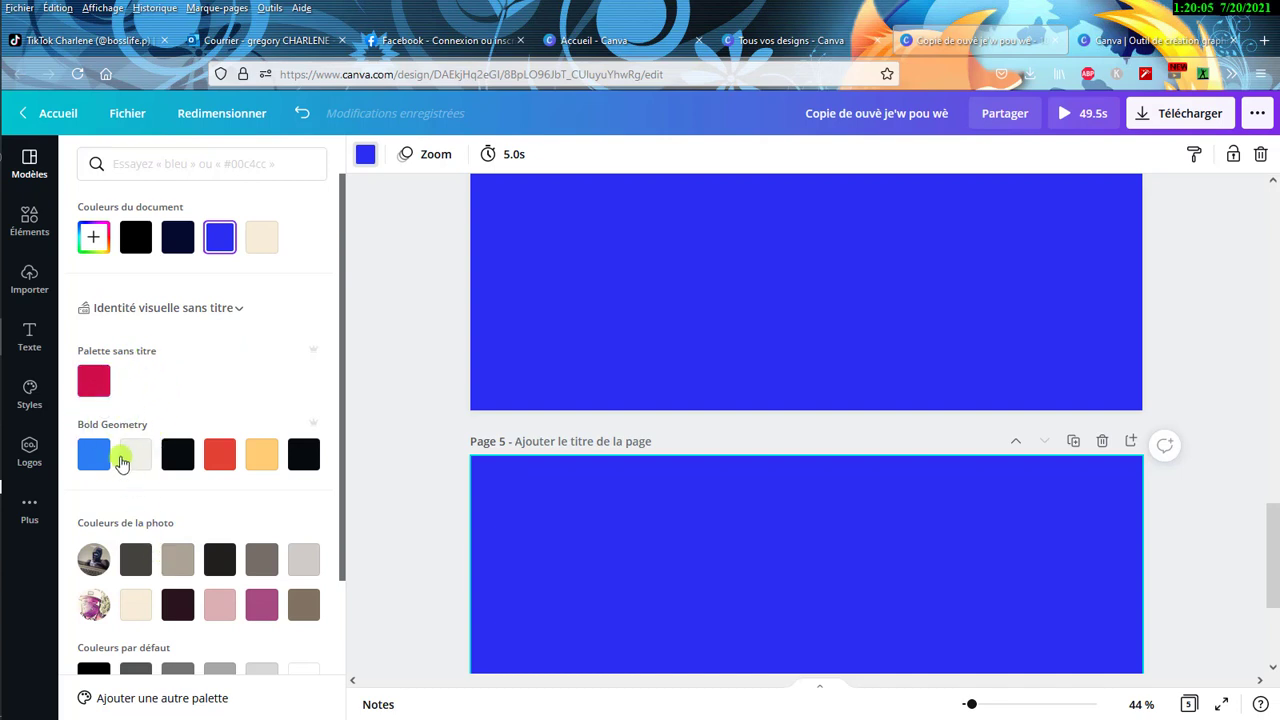
{"action": "scroll", "coordinate": [160, 495], "scroll_direction": "down", "scroll_amount": 2}
{"action": "scroll", "coordinate": [160, 527], "scroll_direction": "down", "scroll_amount": 1}
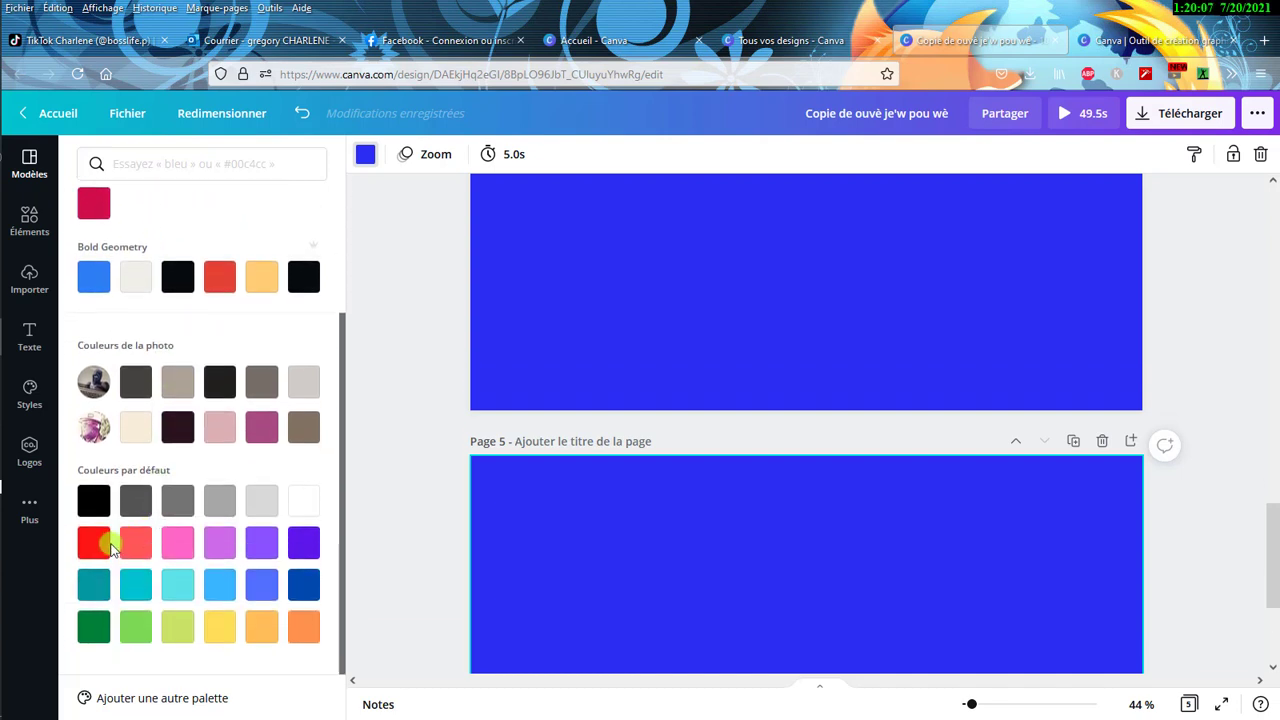
{"action": "left_click", "coordinate": [95, 545]}
{"action": "scroll", "coordinate": [594, 495], "scroll_direction": "down", "scroll_amount": 3}
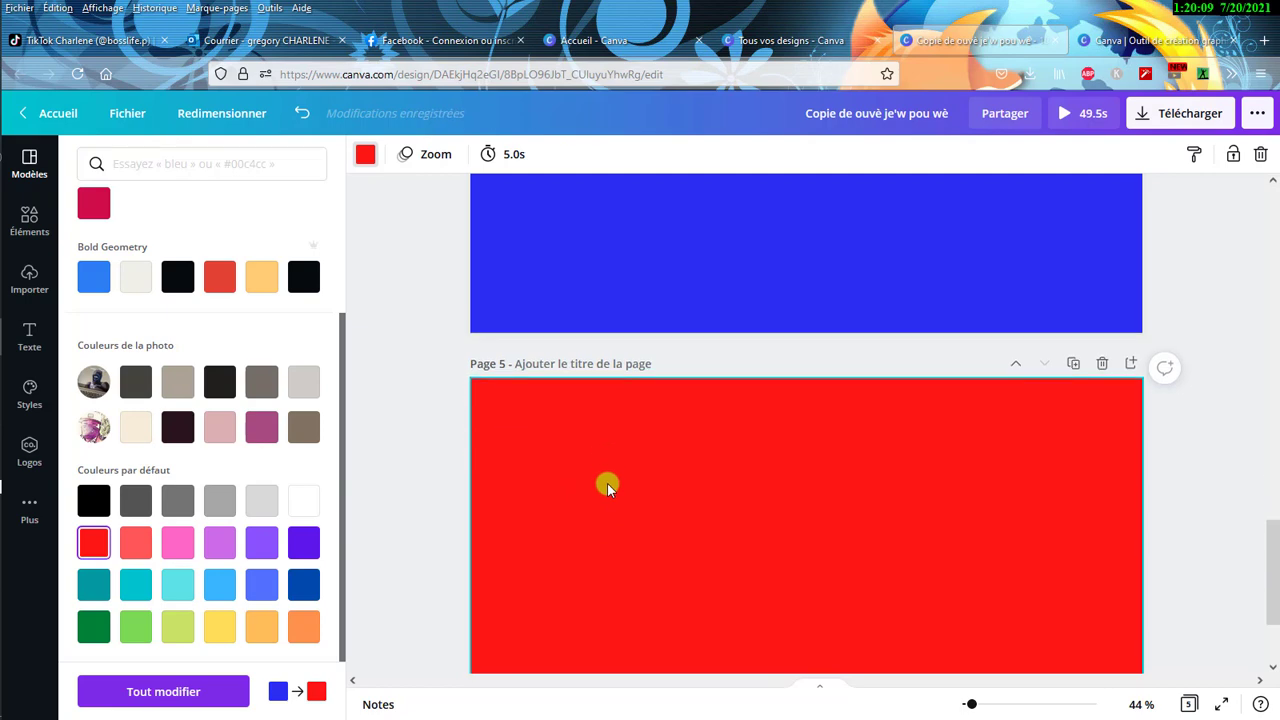
{"action": "scroll", "coordinate": [594, 487], "scroll_direction": "up", "scroll_amount": 3}
{"action": "scroll", "coordinate": [549, 486], "scroll_direction": "up", "scroll_amount": 2}
- Enlarge the open-box image to 844 px and set its transparency to 83
{"action": "left_click_drag", "start_coordinate": [777, 371], "coordinate": [774, 390]}
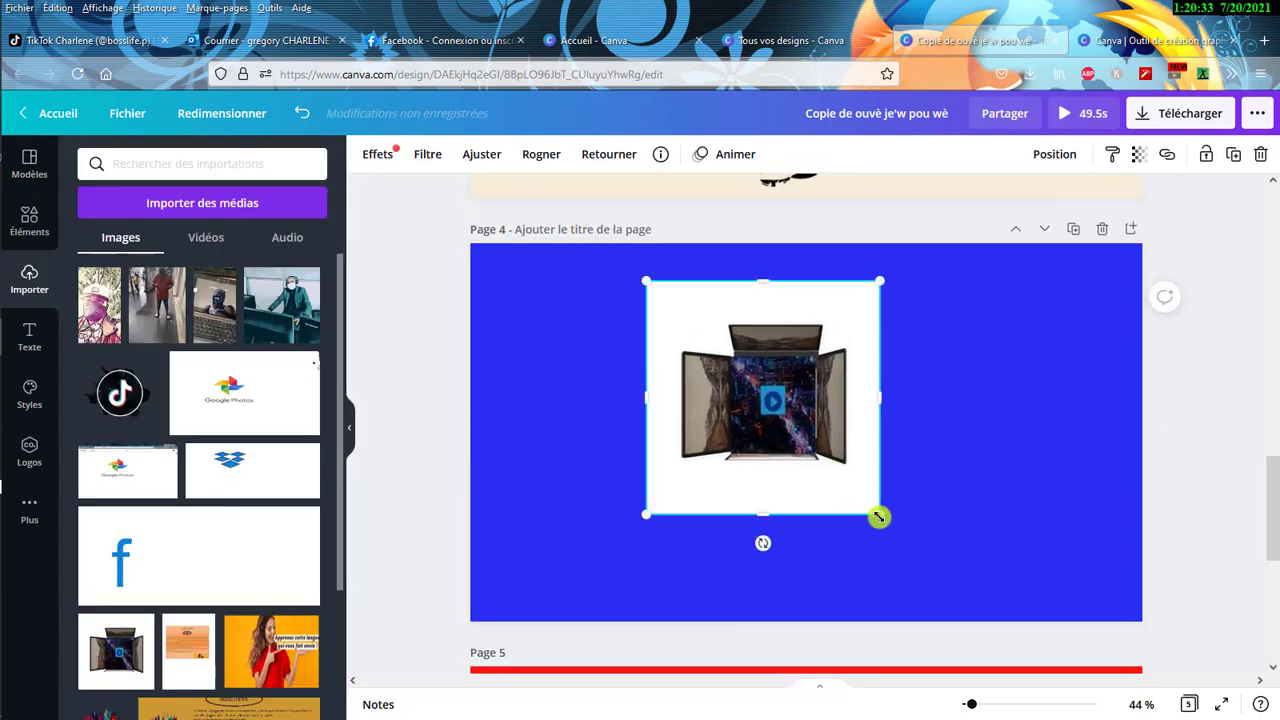
{"action": "left_click_drag", "start_coordinate": [847, 497], "coordinate": [918, 529]}
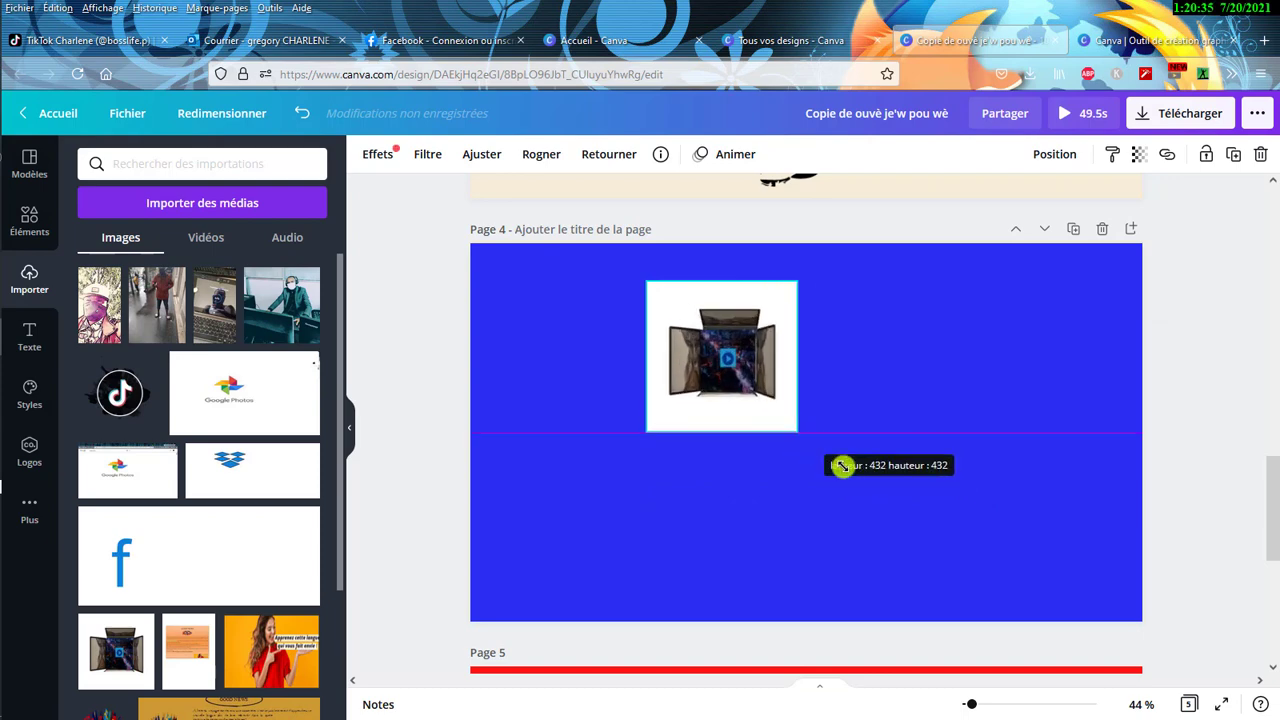
{"action": "left_click_drag", "start_coordinate": [918, 529], "coordinate": [960, 560]}
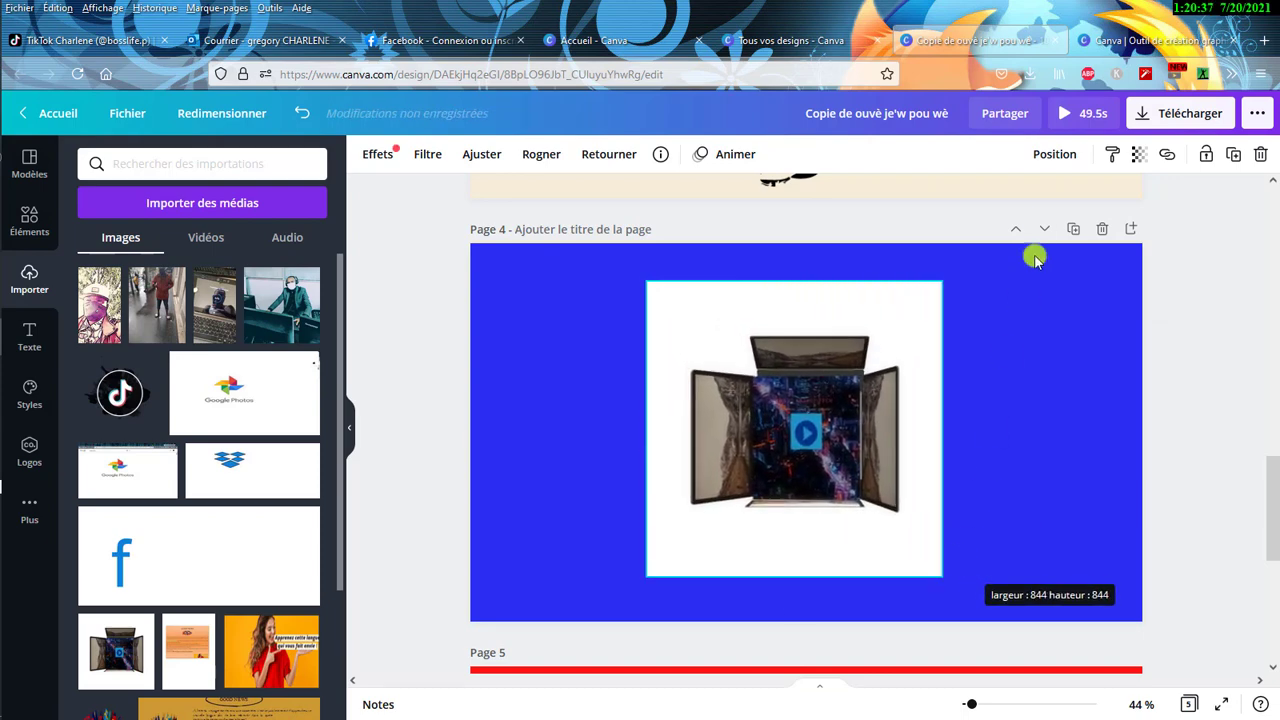
{"action": "left_click", "coordinate": [1138, 160]}
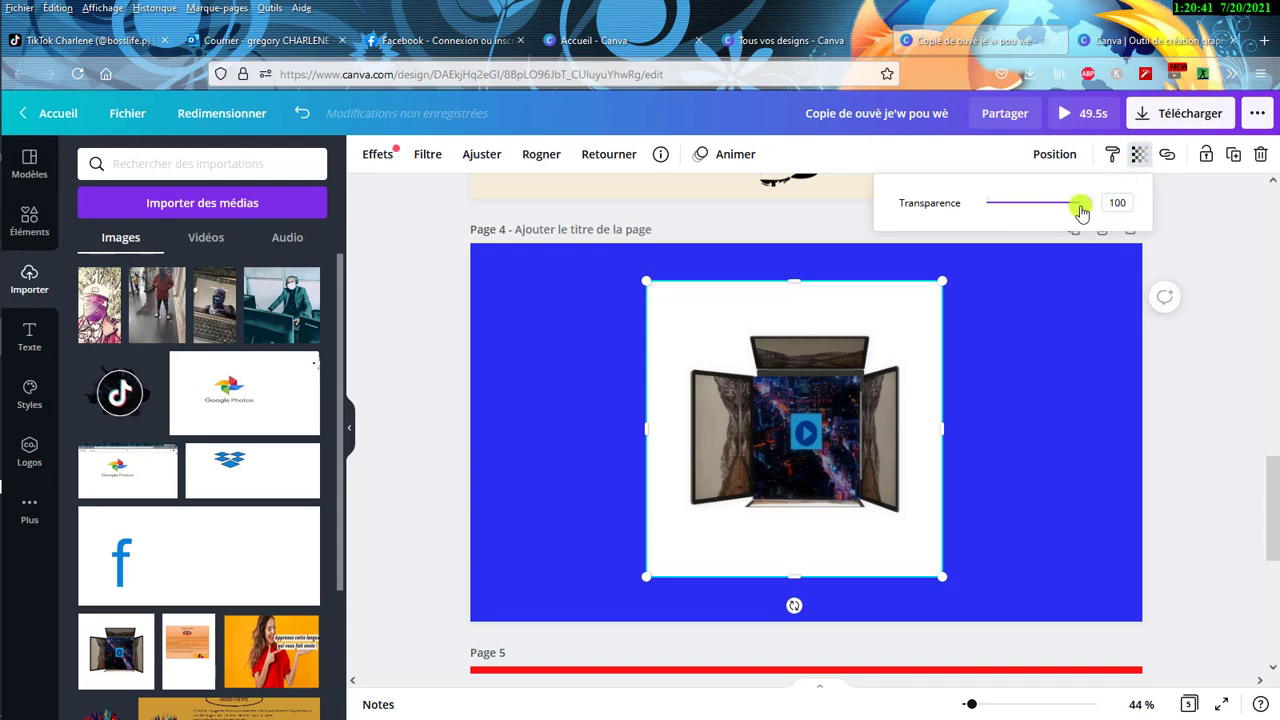
{"action": "mouse_move", "coordinate": [1081, 210]}
{"action": "left_mouse_down"}
{"action": "mouse_move", "coordinate": [986, 214]}
{"action": "mouse_move", "coordinate": [1087, 216]}
{"action": "left_mouse_up"}
{"action": "left_click", "coordinate": [1138, 154]}
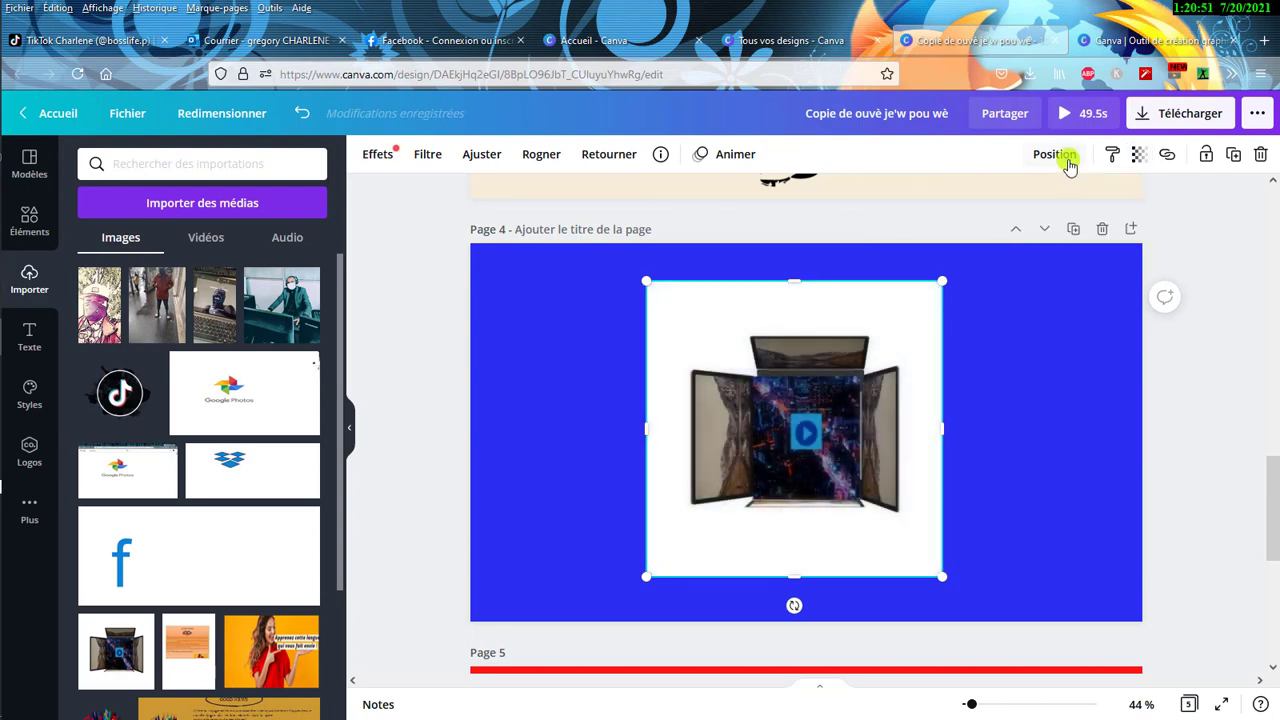
- Try top, centre, bottom and right alignments, then drag the box back near the centre
{"action": "left_click", "coordinate": [1068, 156]}
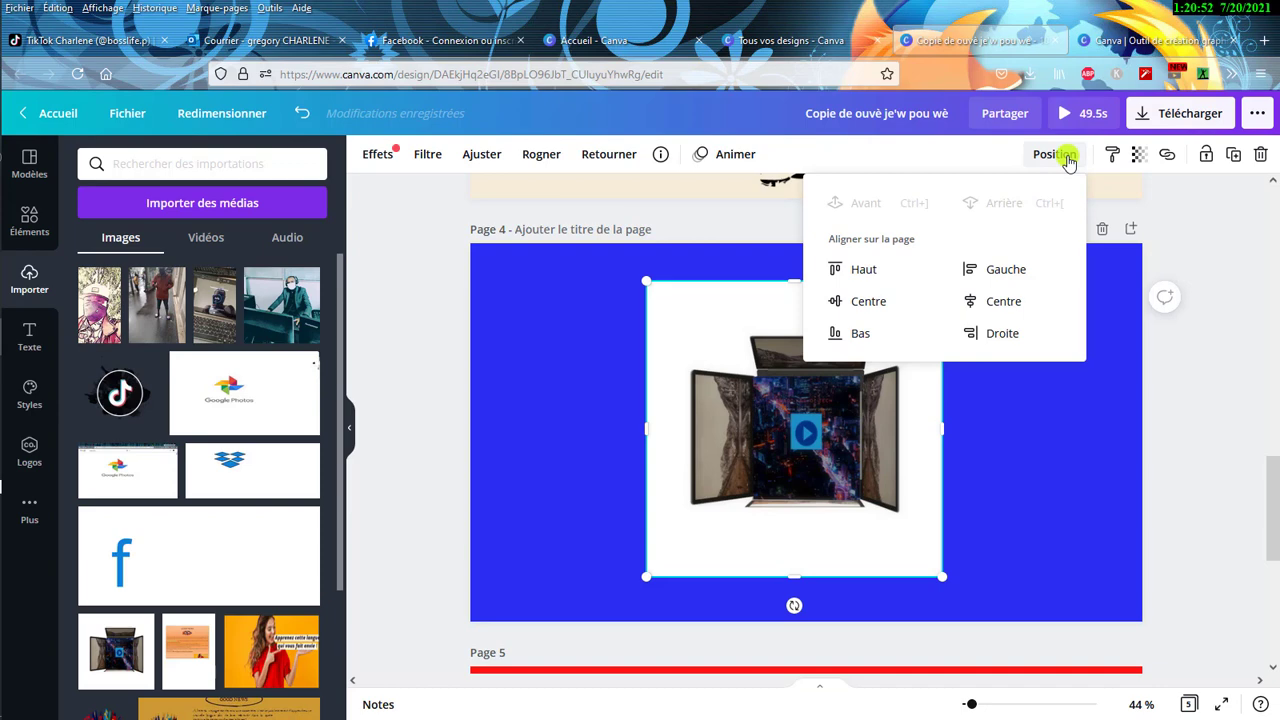
{"action": "left_click", "coordinate": [865, 275]}
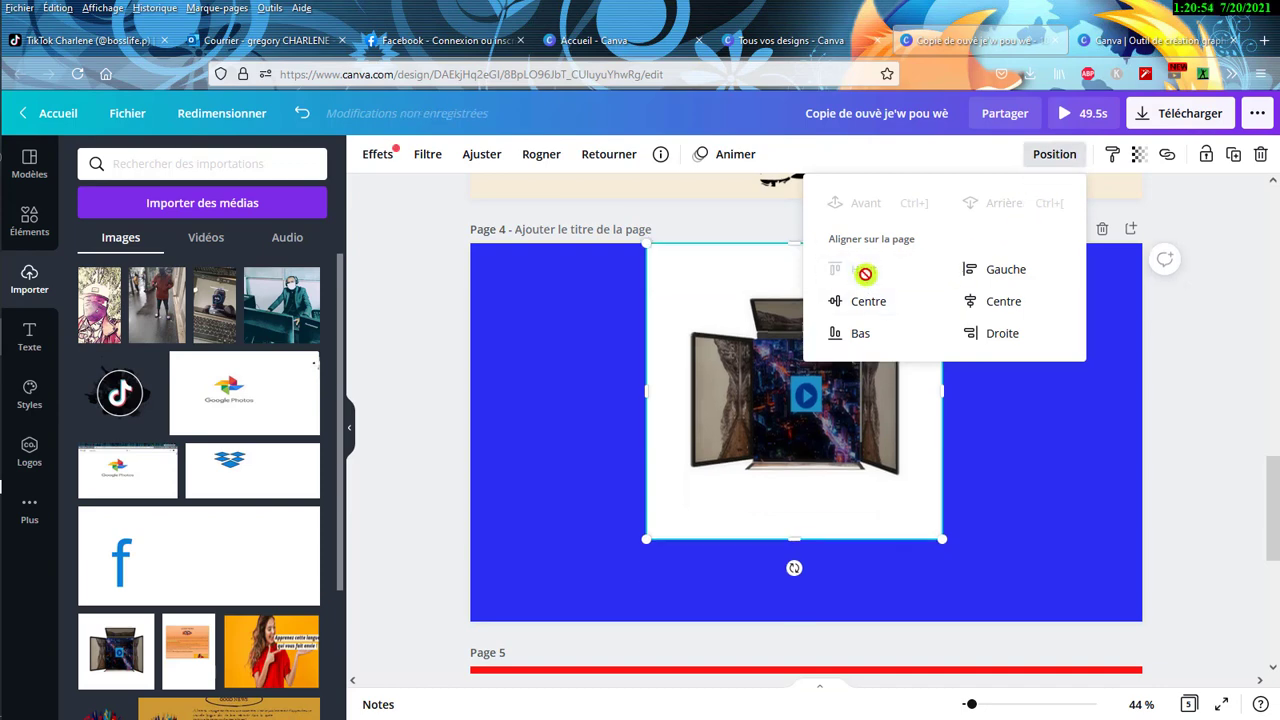
{"action": "left_click", "coordinate": [966, 300]}
{"action": "left_click", "coordinate": [863, 336]}
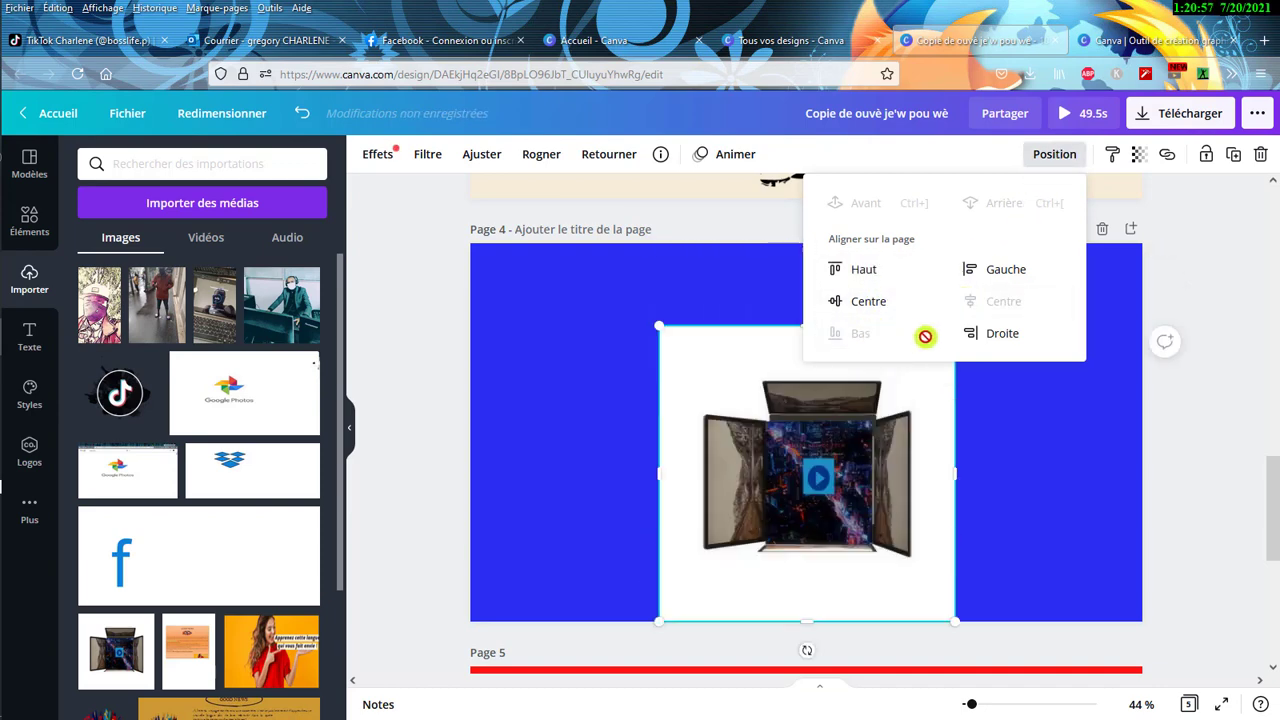
{"action": "left_click", "coordinate": [985, 338]}
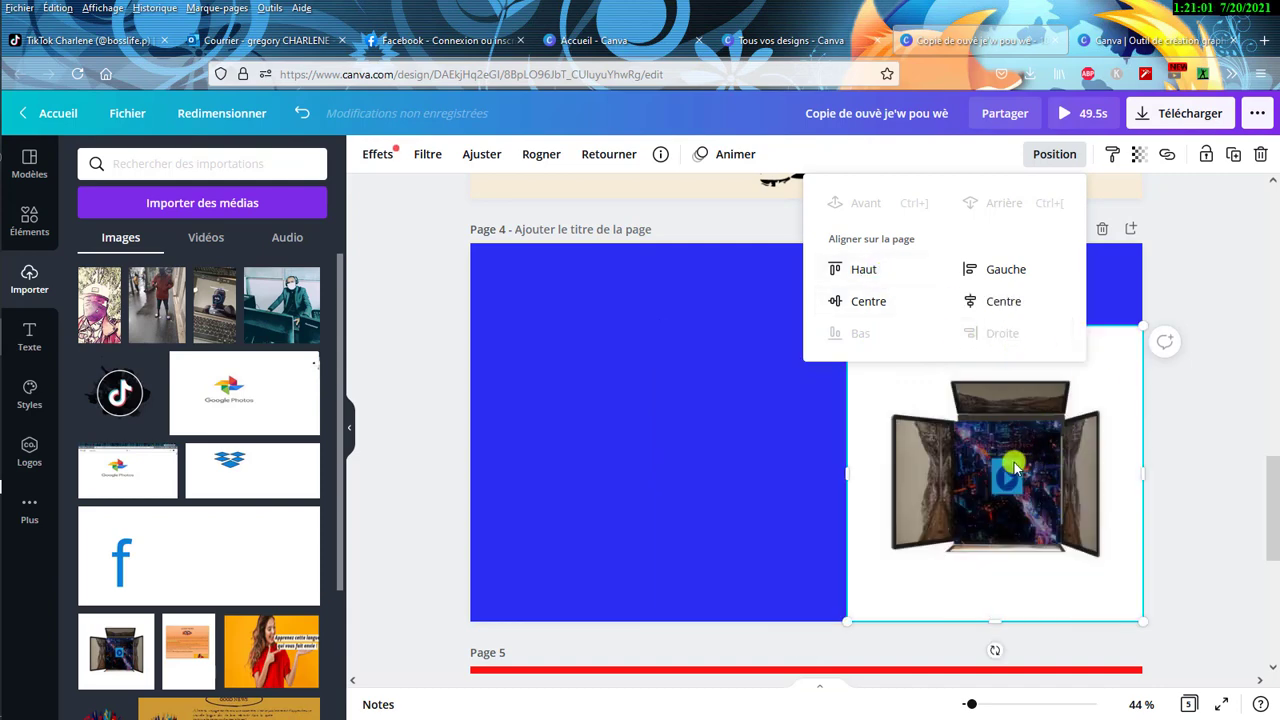
{"action": "left_click", "coordinate": [705, 378]}
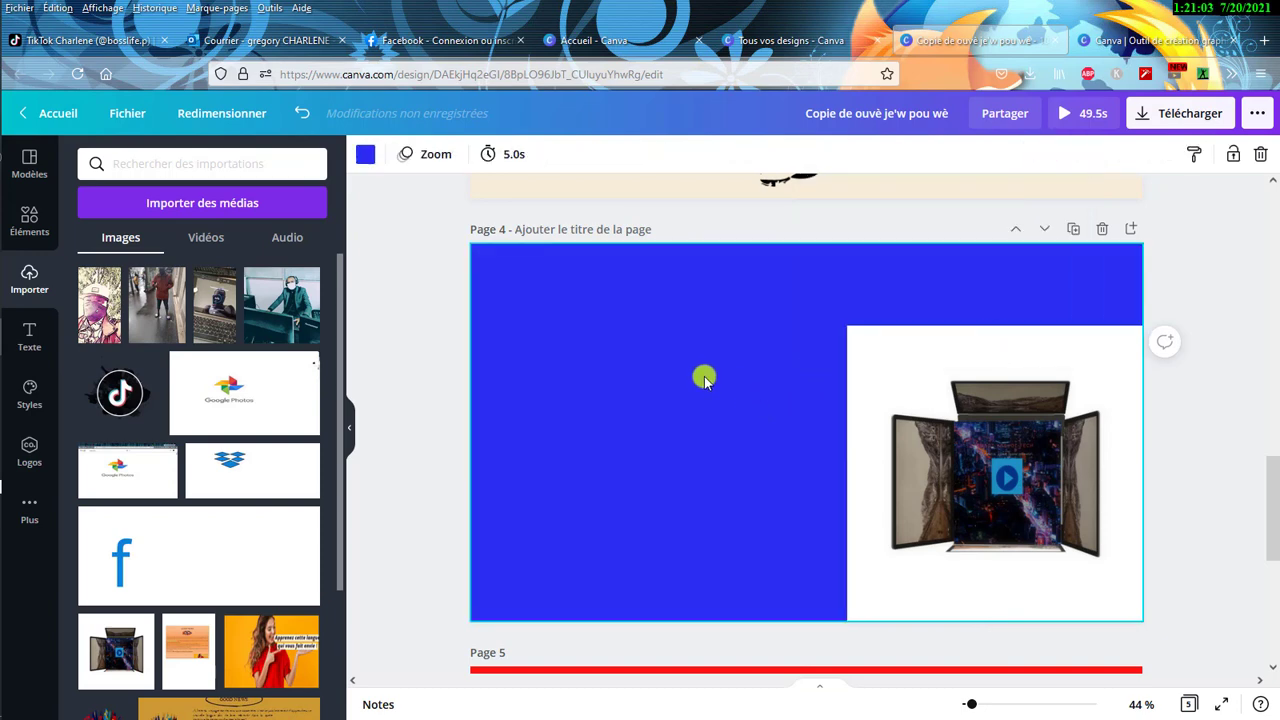
{"action": "mouse_move", "coordinate": [883, 400]}
{"action": "left_mouse_down"}
{"action": "mouse_move", "coordinate": [912, 395]}
{"action": "mouse_move", "coordinate": [819, 396]}
{"action": "left_mouse_up"}
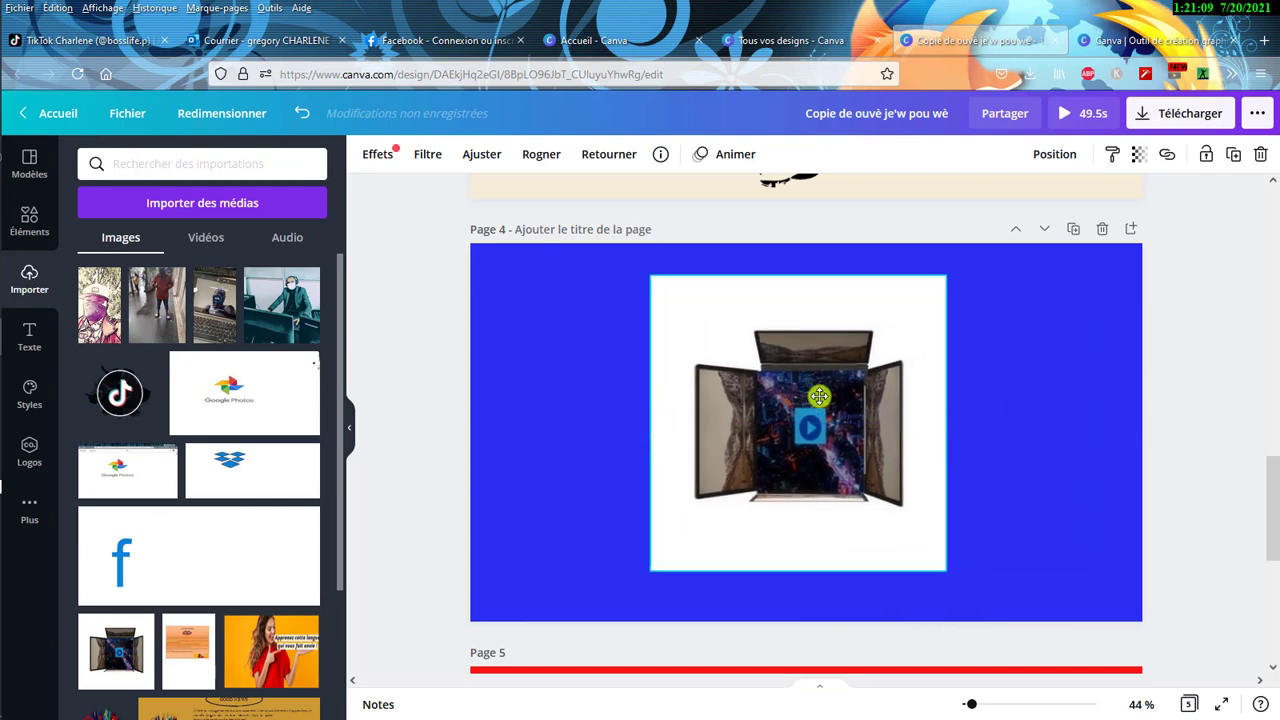
{"action": "left_click", "coordinate": [29, 338]}
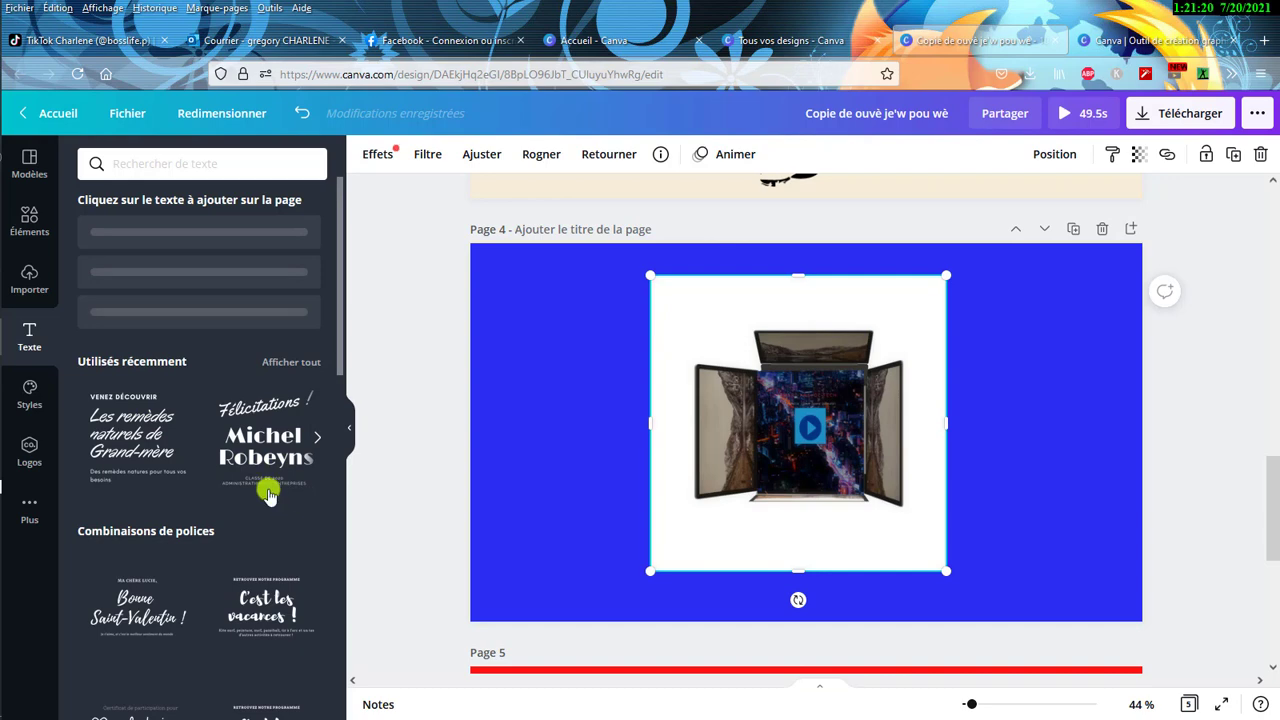
{"action": "scroll", "coordinate": [244, 577], "scroll_direction": "down", "scroll_amount": 3}
{"action": "scroll", "coordinate": [244, 577], "scroll_direction": "down", "scroll_amount": 1}
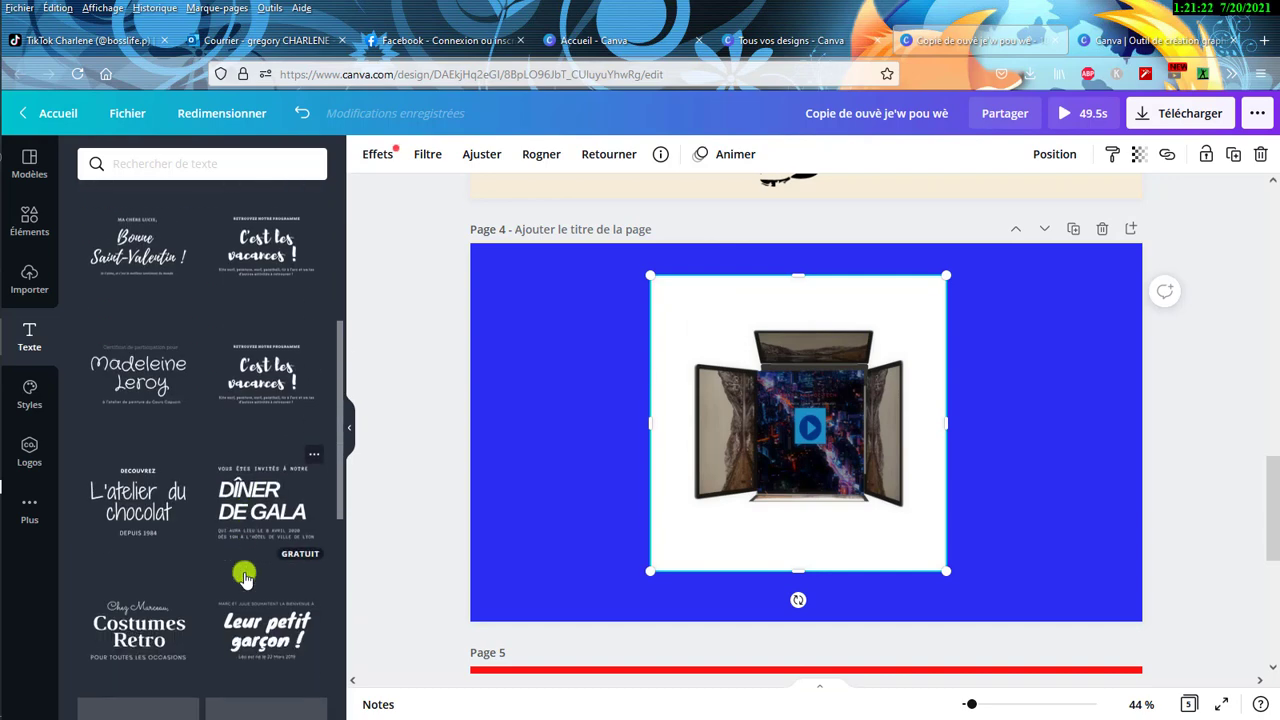
{"action": "scroll", "coordinate": [244, 577], "scroll_direction": "down", "scroll_amount": 1}
{"action": "scroll", "coordinate": [244, 577], "scroll_direction": "down", "scroll_amount": 1}
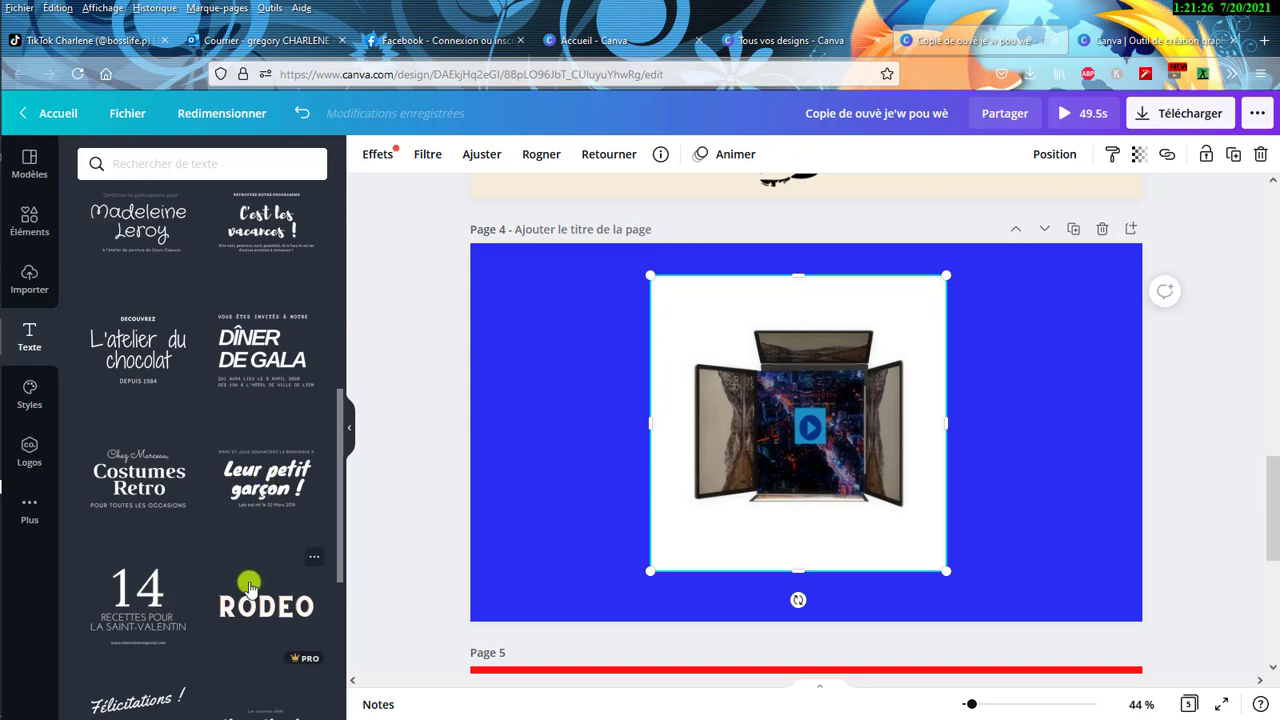
{"action": "scroll", "coordinate": [248, 586], "scroll_direction": "down", "scroll_amount": 2}
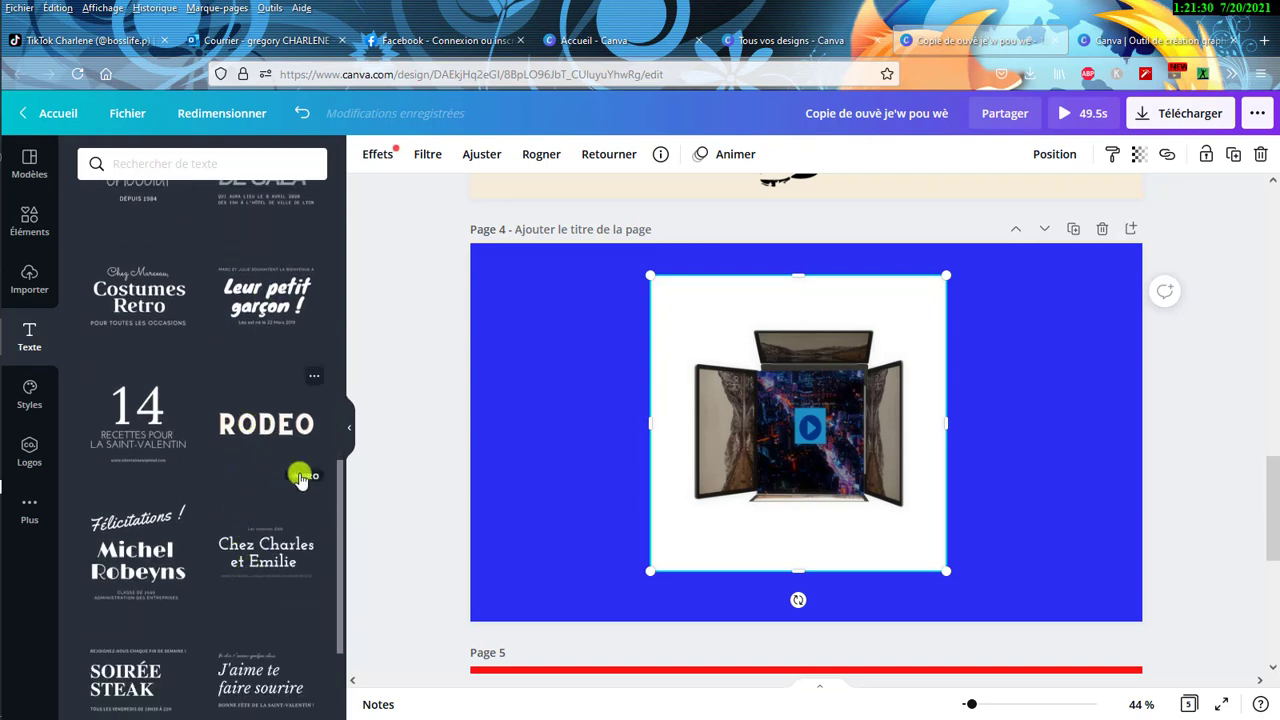
{"action": "scroll", "coordinate": [290, 478], "scroll_direction": "up", "scroll_amount": 3}
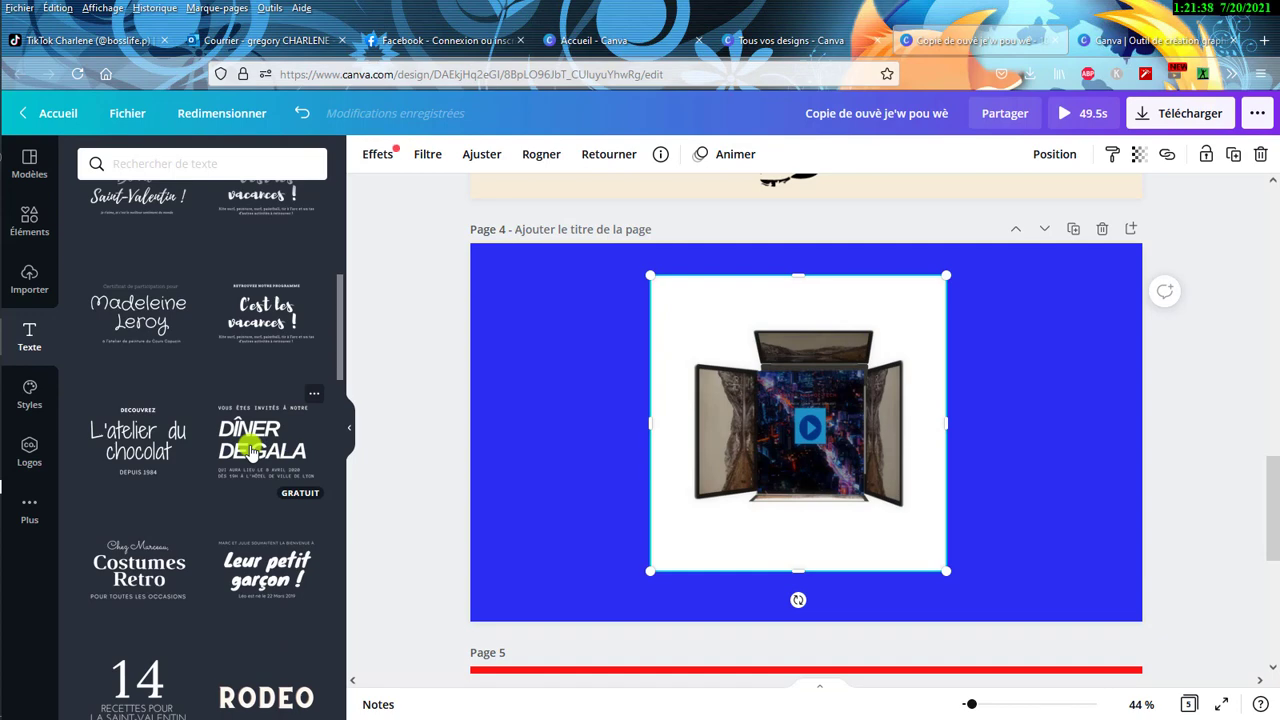
{"action": "mouse_move", "coordinate": [250, 450]}
{"action": "left_mouse_down"}
{"action": "mouse_move", "coordinate": [625, 447]}
{"action": "mouse_move", "coordinate": [634, 430]}
{"action": "left_mouse_up"}
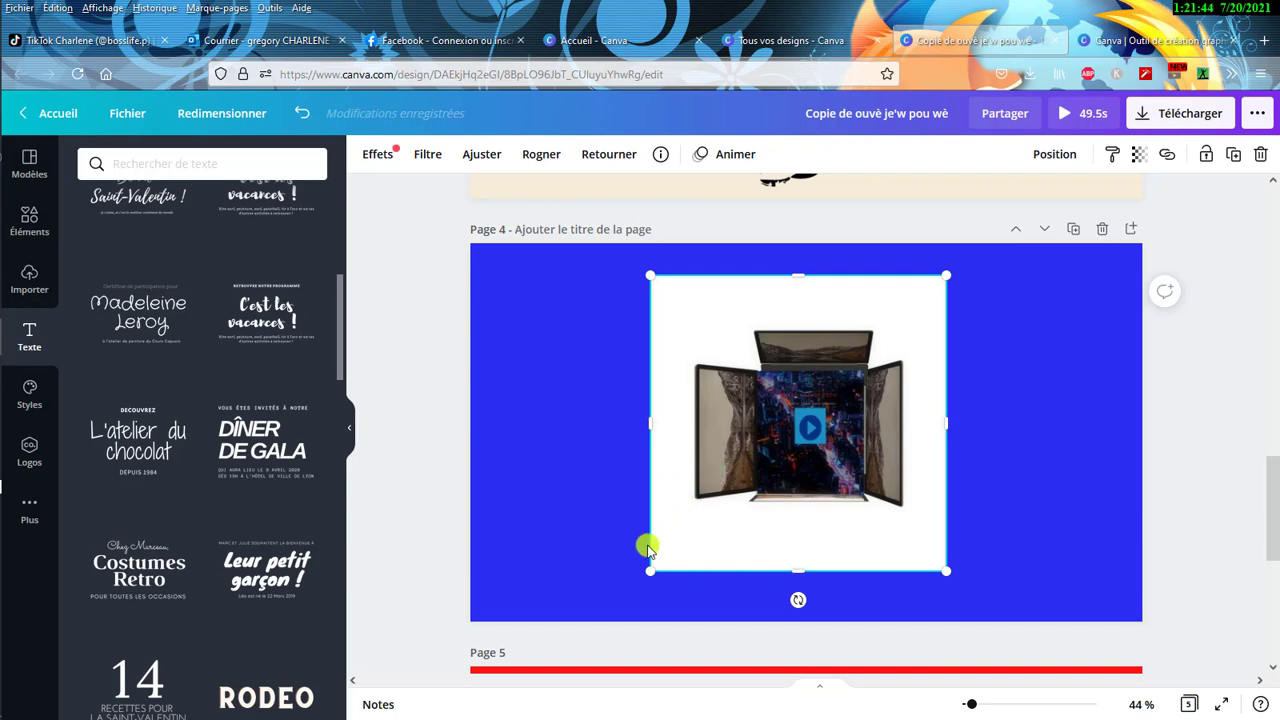
{"action": "scroll", "coordinate": [590, 568], "scroll_direction": "up", "scroll_amount": 1}
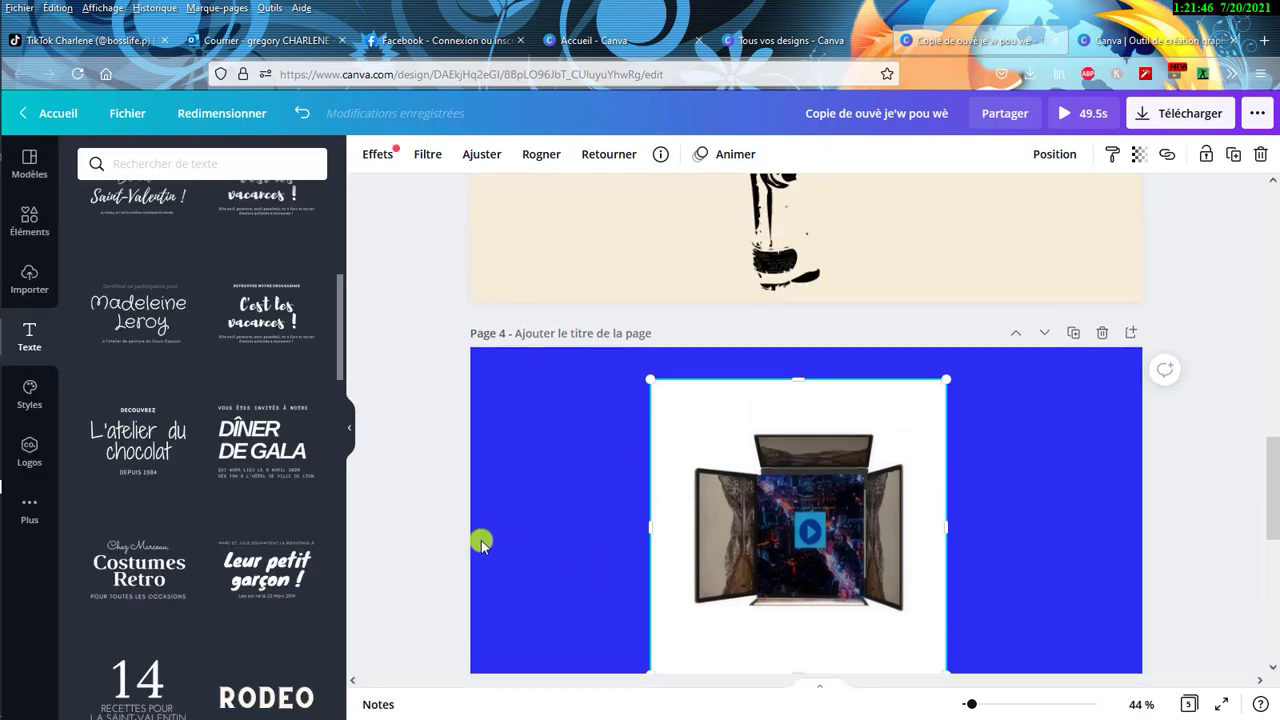
- Add the Dîner de Gala text template to page 4 and remove its emptied title line
{"action": "left_click_drag", "start_coordinate": [258, 451], "coordinate": [680, 459]}
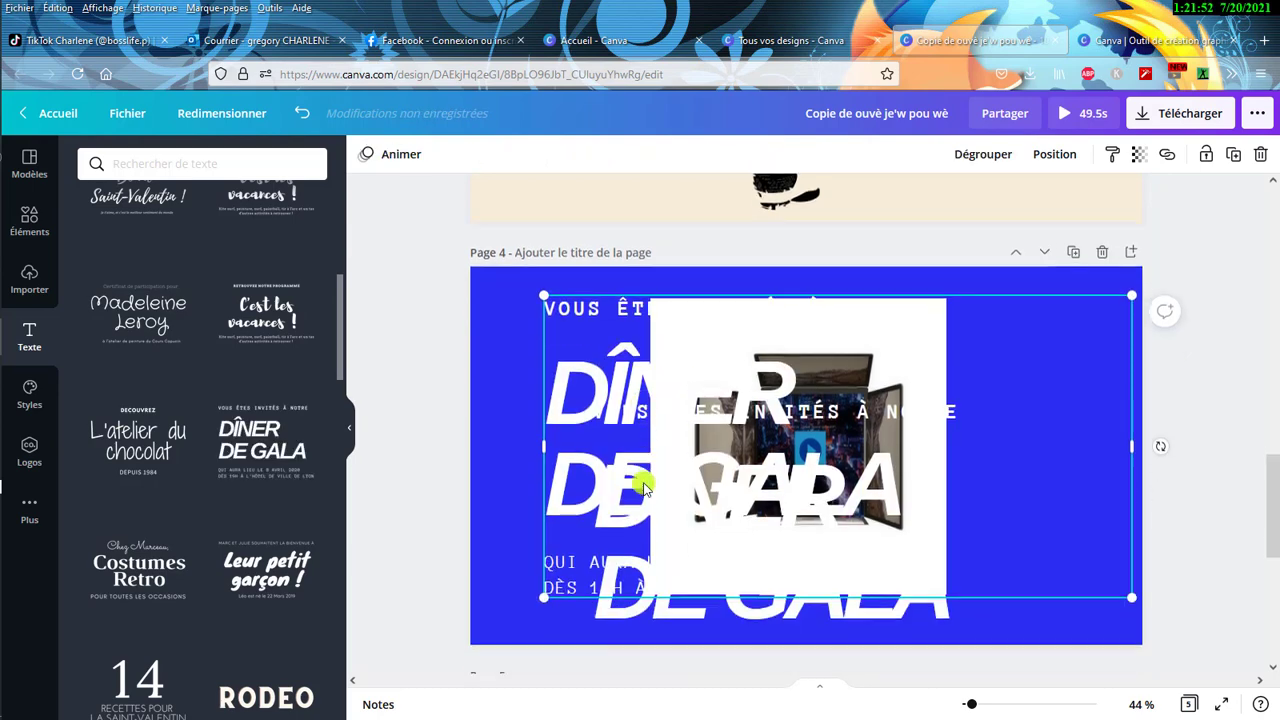
{"action": "left_click", "coordinate": [604, 291]}
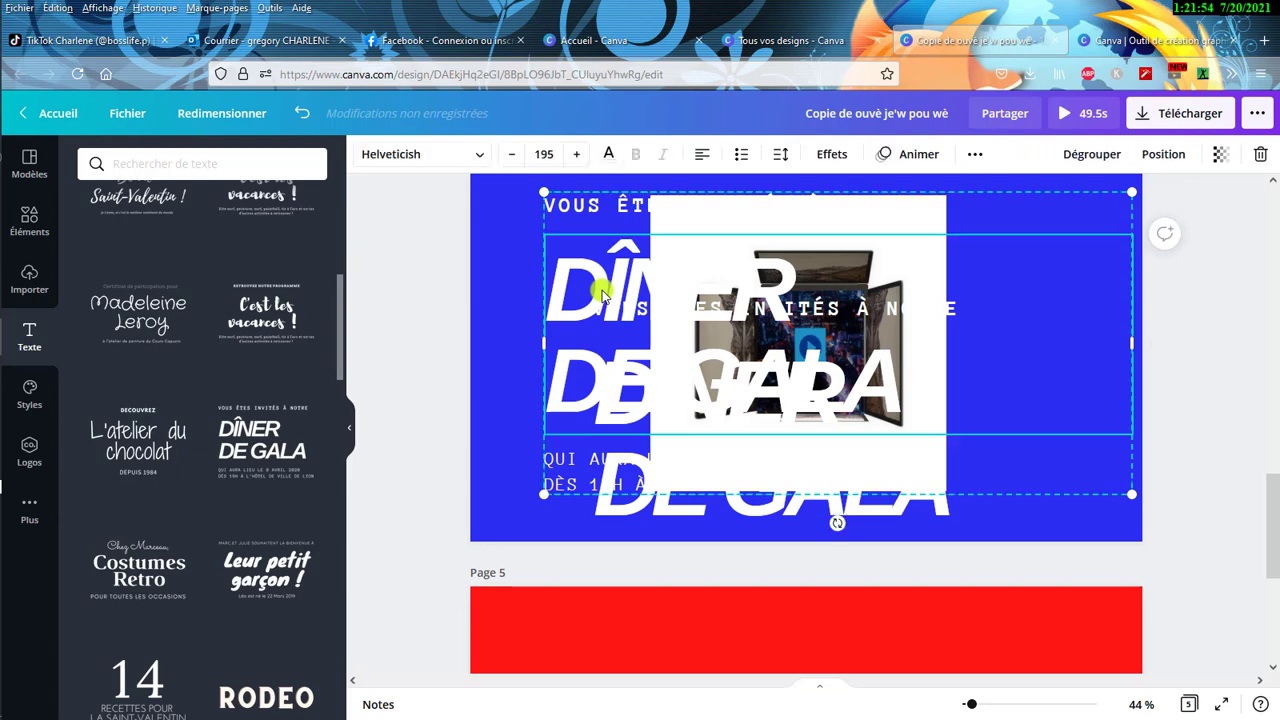
{"action": "left_click", "coordinate": [604, 291]}
{"action": "double_click", "coordinate": [604, 291]}
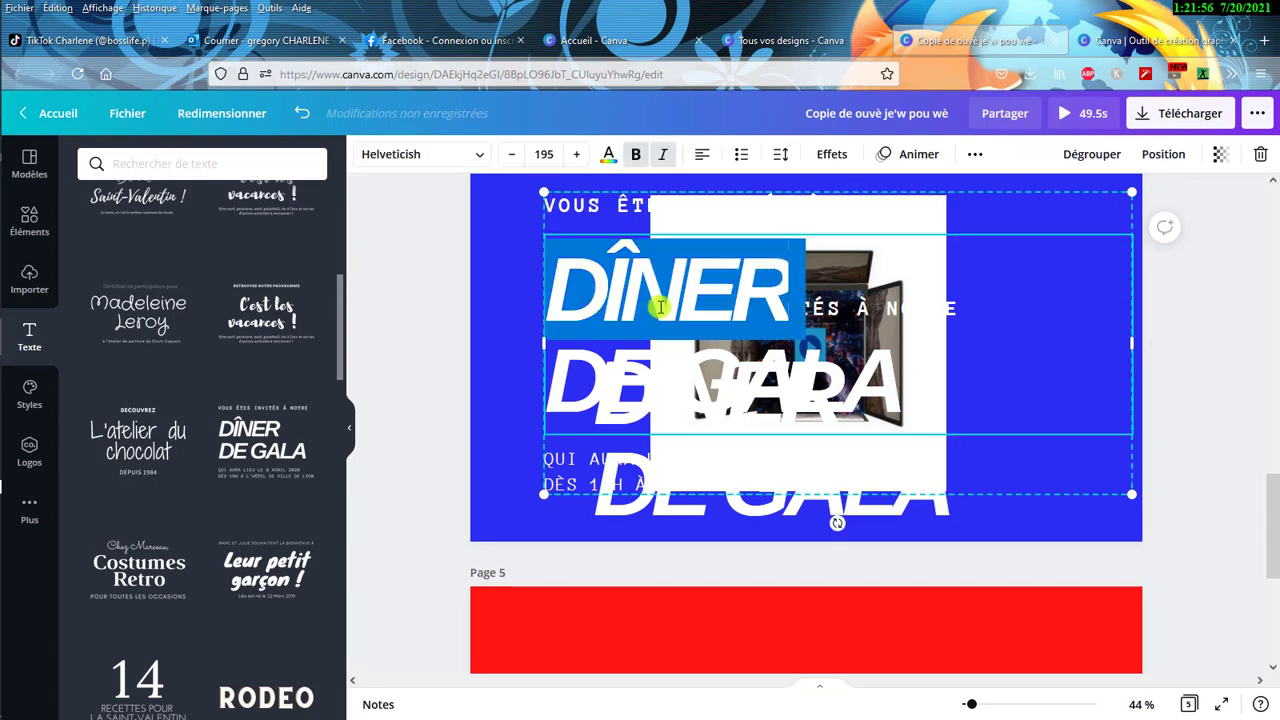
{"action": "left_click_drag", "start_coordinate": [740, 357], "coordinate": [829, 391]}
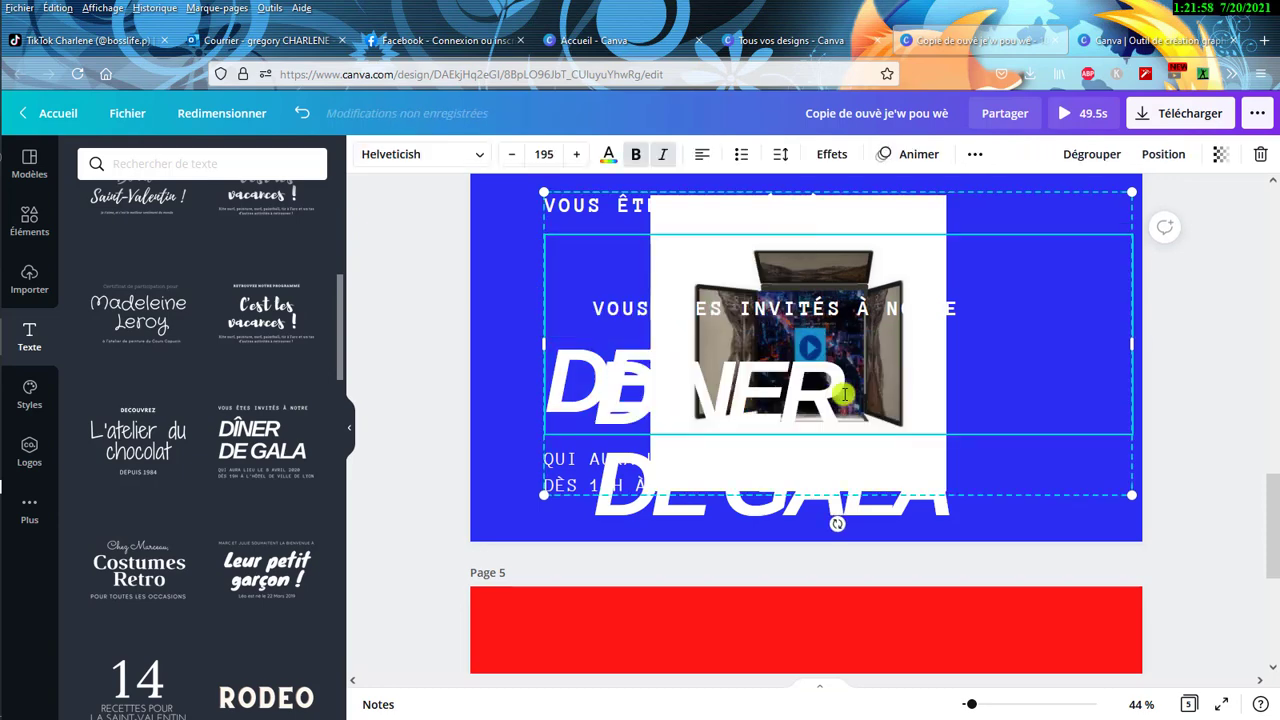
{"action": "key", "text": "BackSpace"}
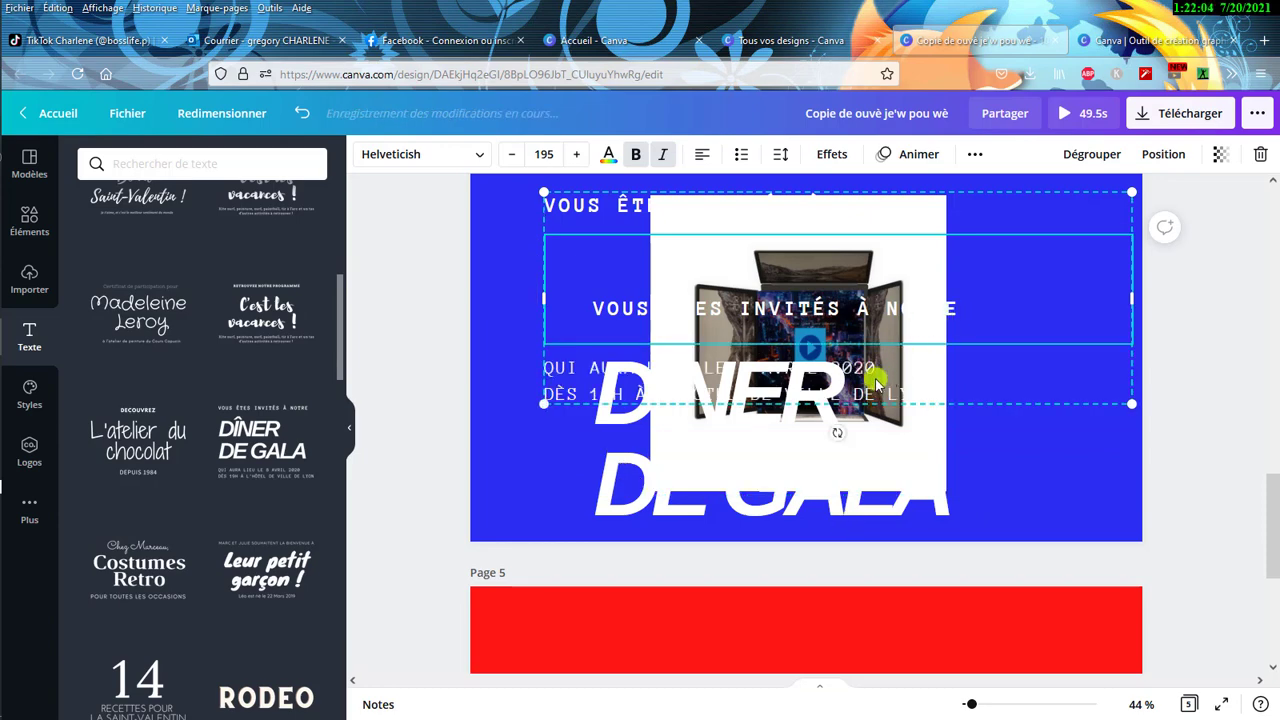
- Delete the date/venue lines and the DÎNER DE GALA title, keeping only the invitation line
{"action": "double_click", "coordinate": [845, 385]}
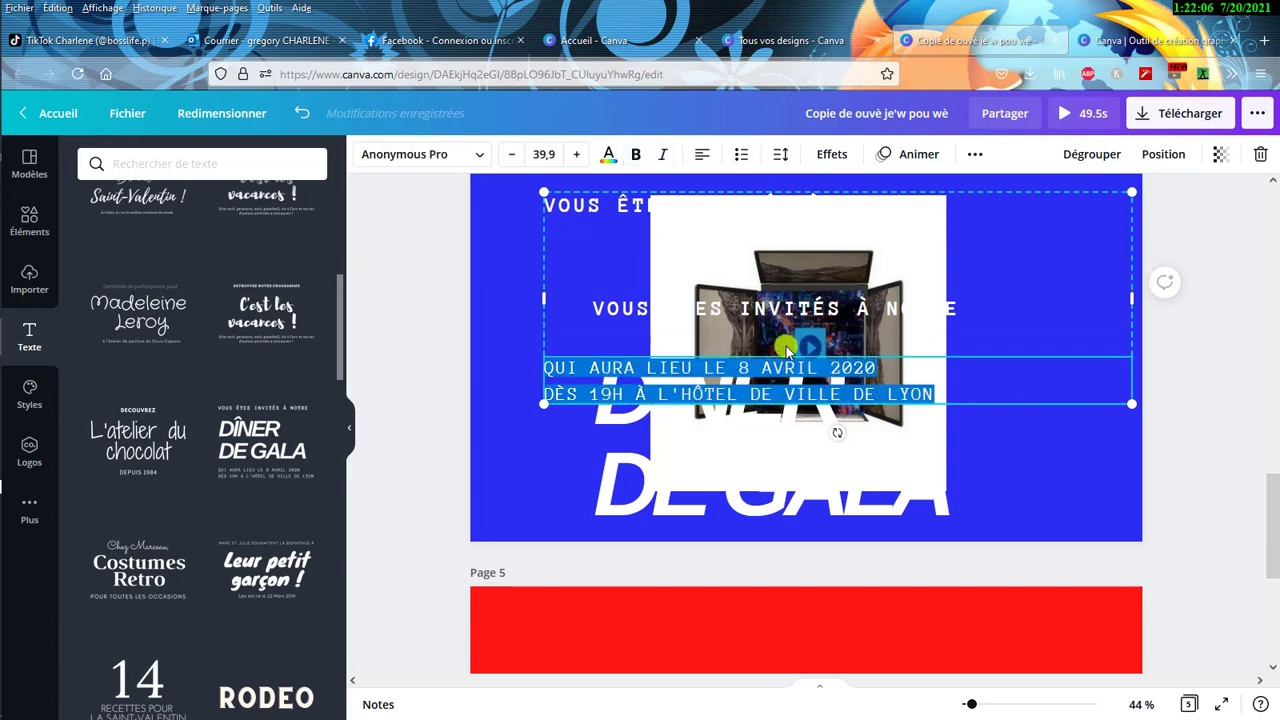
{"action": "key", "text": "BackSpace"}
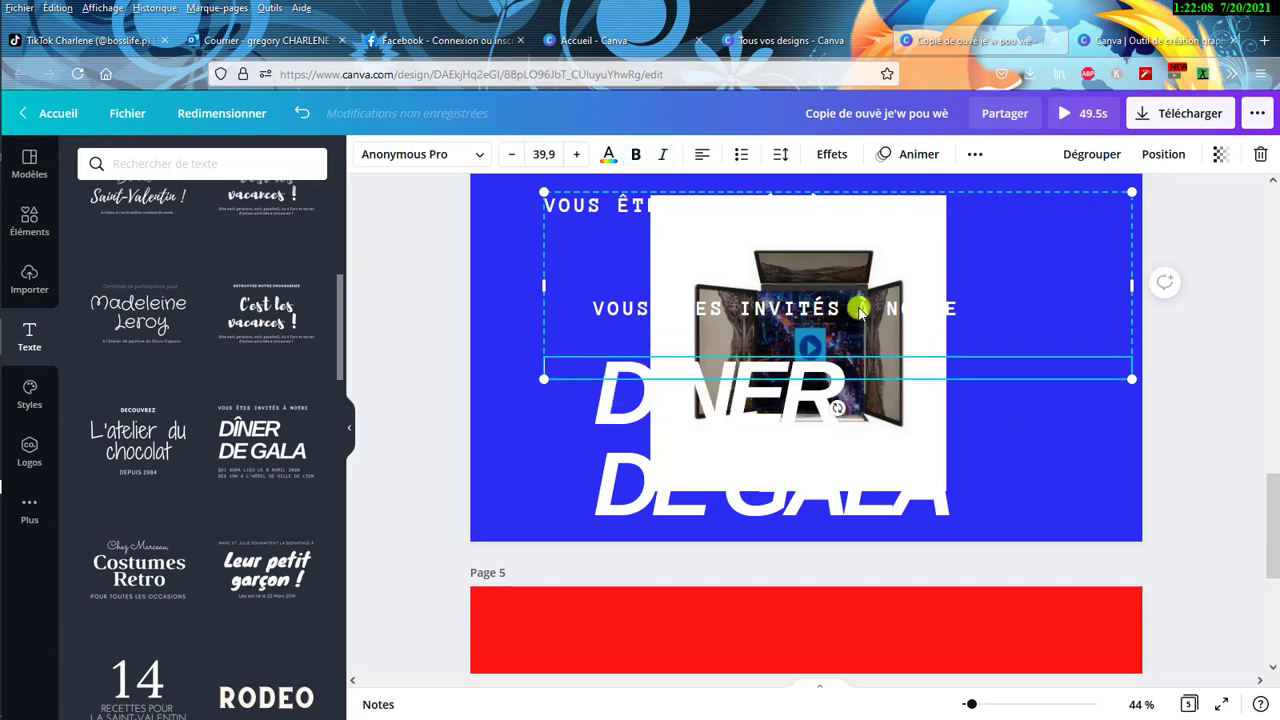
{"action": "left_click", "coordinate": [860, 310]}
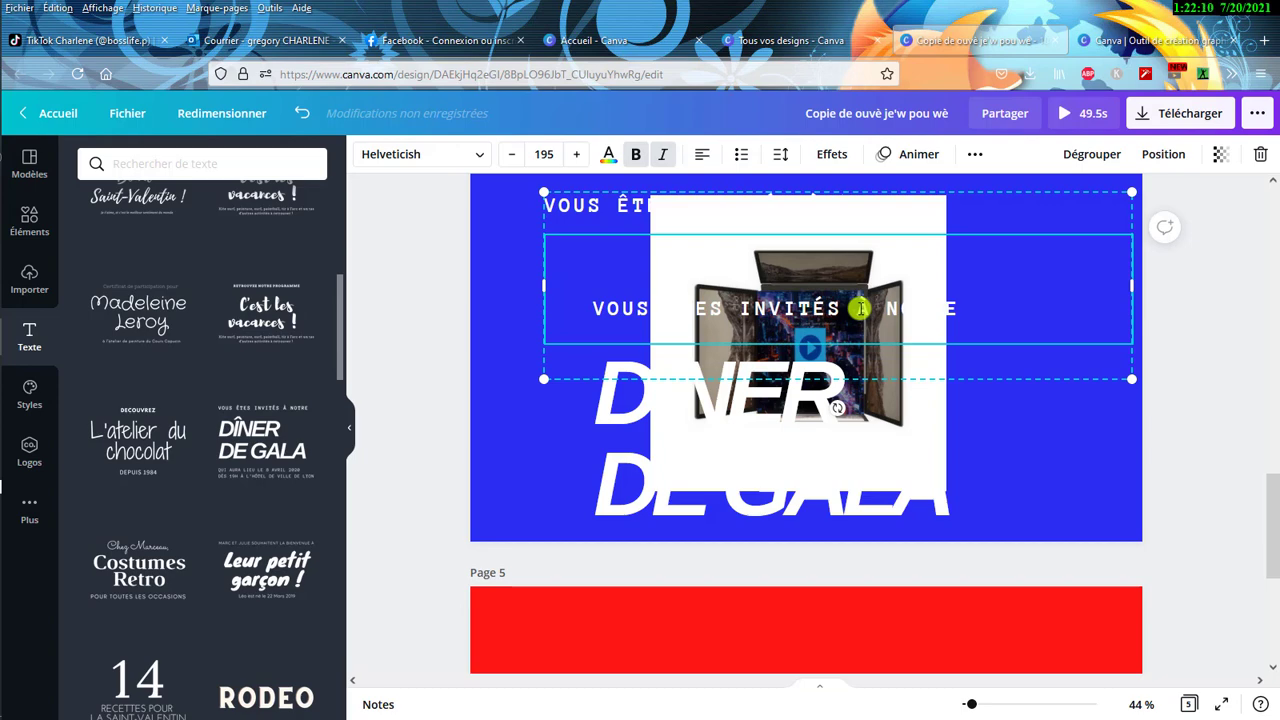
{"action": "key", "text": "Delete"}
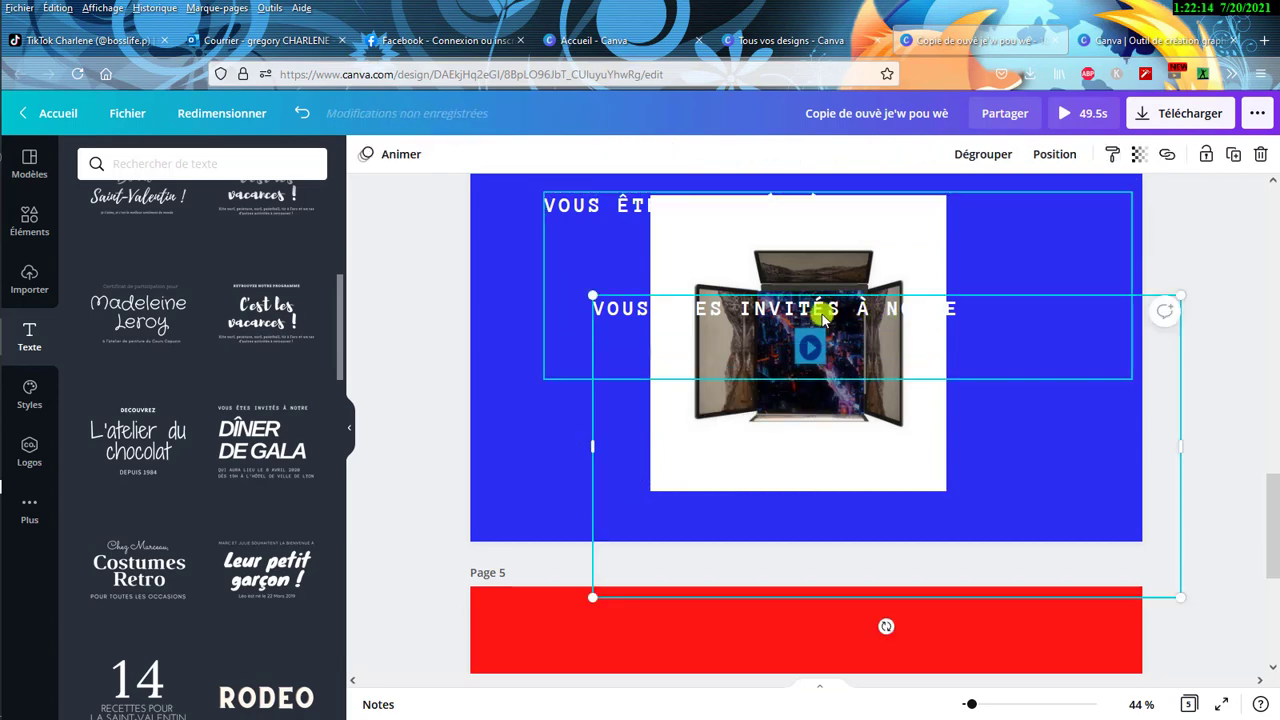
{"action": "left_click", "coordinate": [820, 312]}
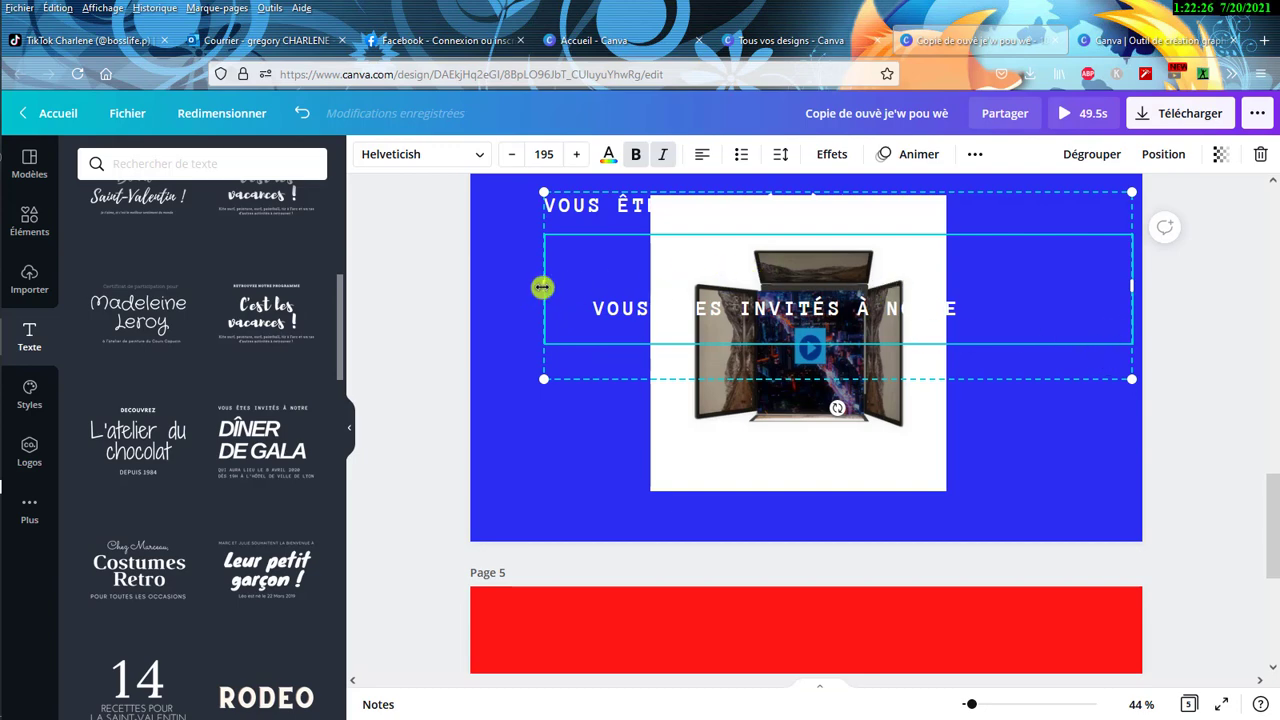
- Narrow the invitation text so it wraps and move it onto the laptop image
{"action": "left_click_drag", "start_coordinate": [541, 287], "coordinate": [970, 293]}
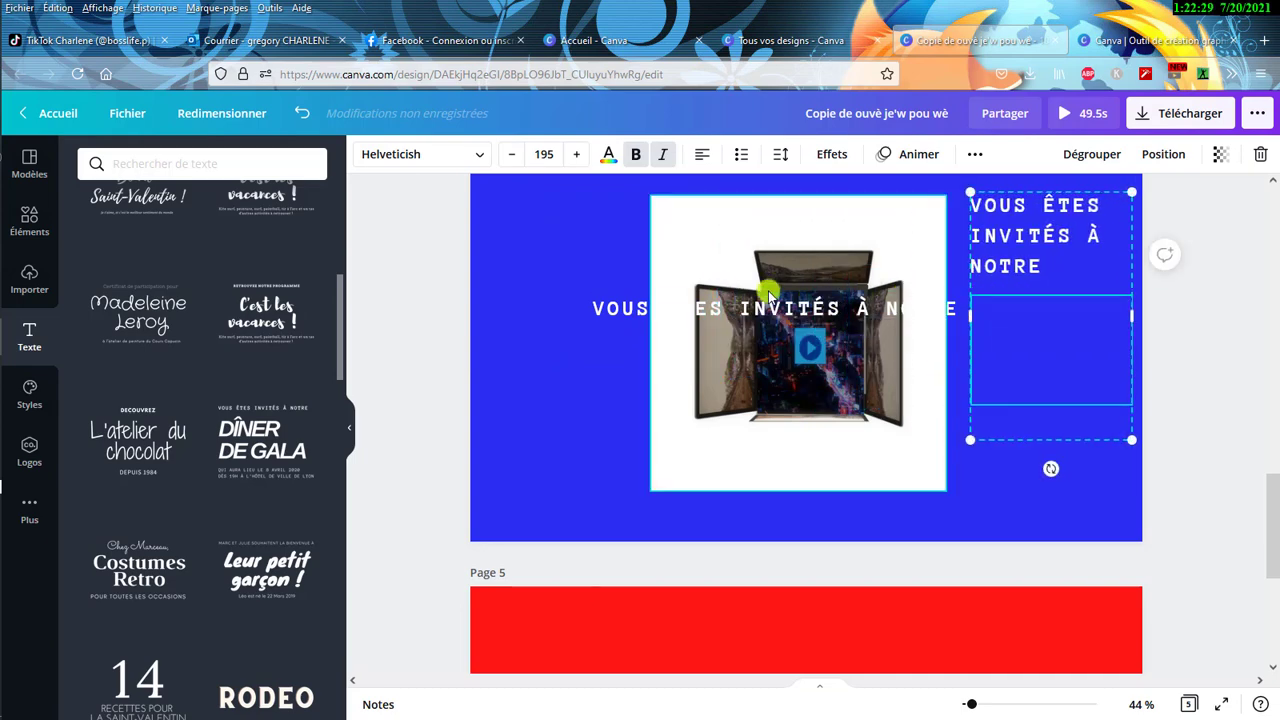
{"action": "left_click", "coordinate": [766, 312]}
{"action": "left_click", "coordinate": [766, 312]}
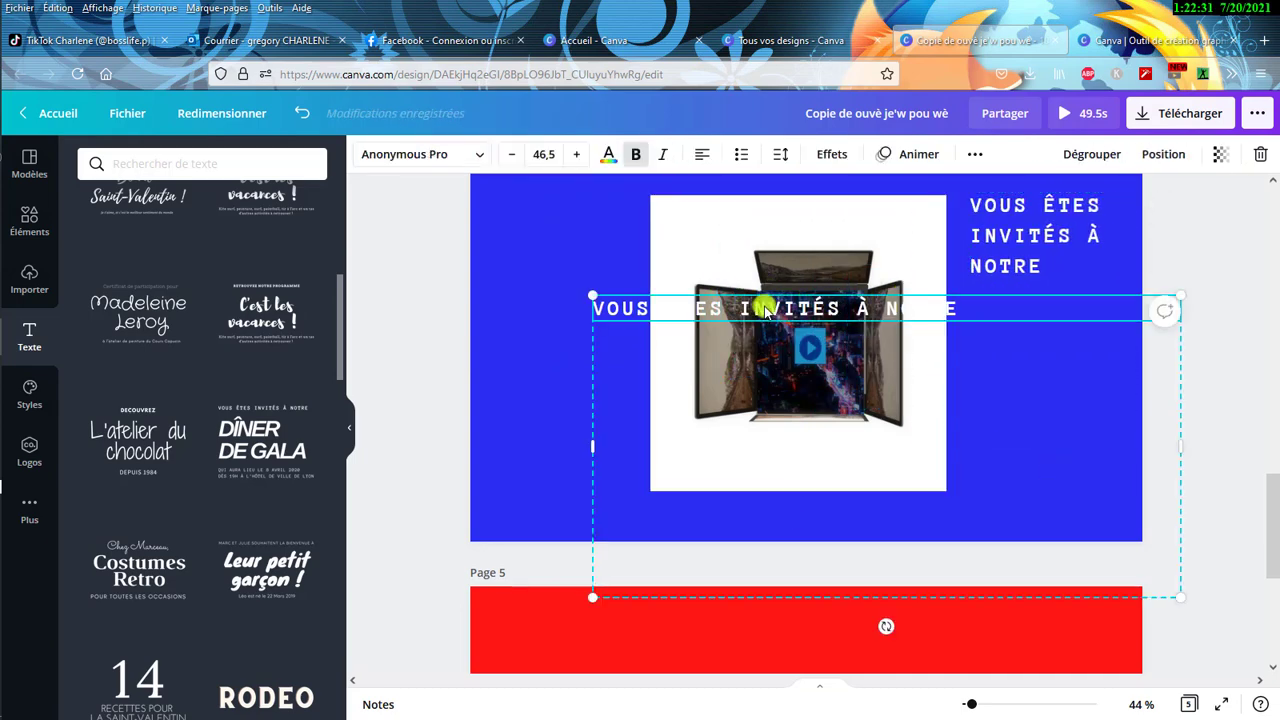
{"action": "mouse_move", "coordinate": [1096, 238]}
{"action": "left_mouse_down"}
{"action": "mouse_move", "coordinate": [829, 275]}
{"action": "mouse_move", "coordinate": [836, 287]}
{"action": "left_mouse_up"}
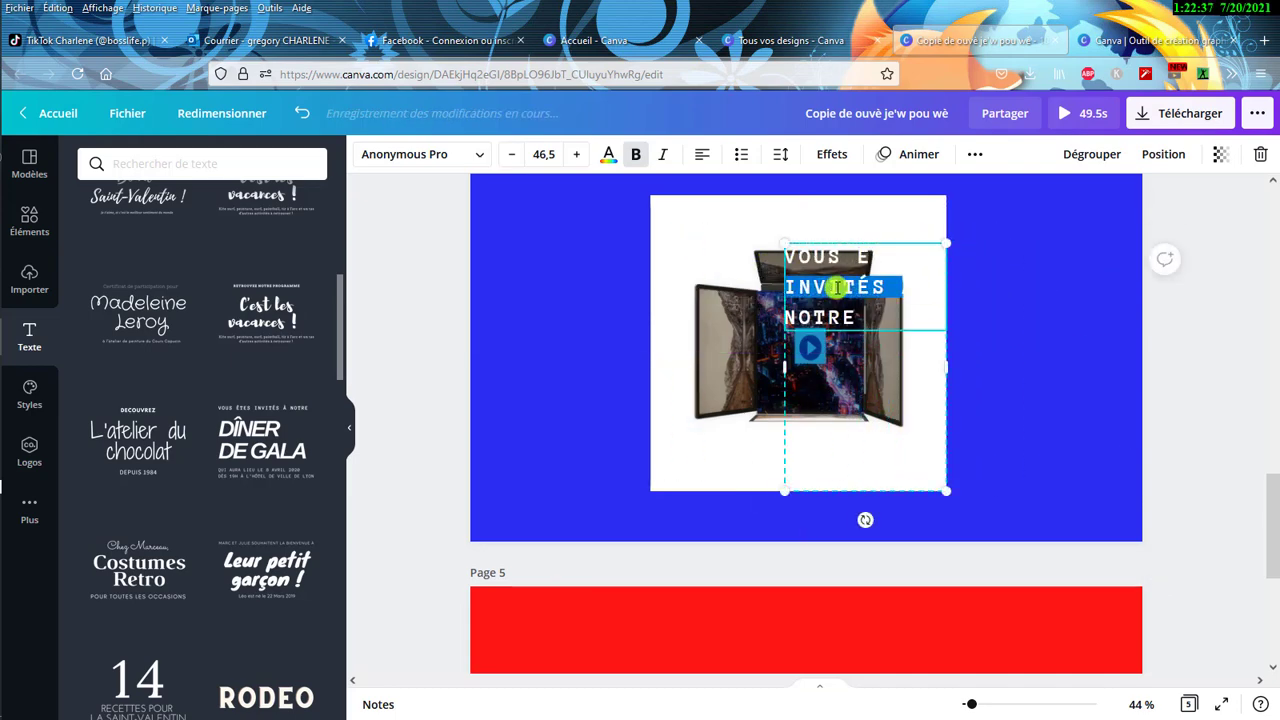
- Make the invitation text black and move it to the image's top-left corner
{"action": "double_click", "coordinate": [838, 287]}
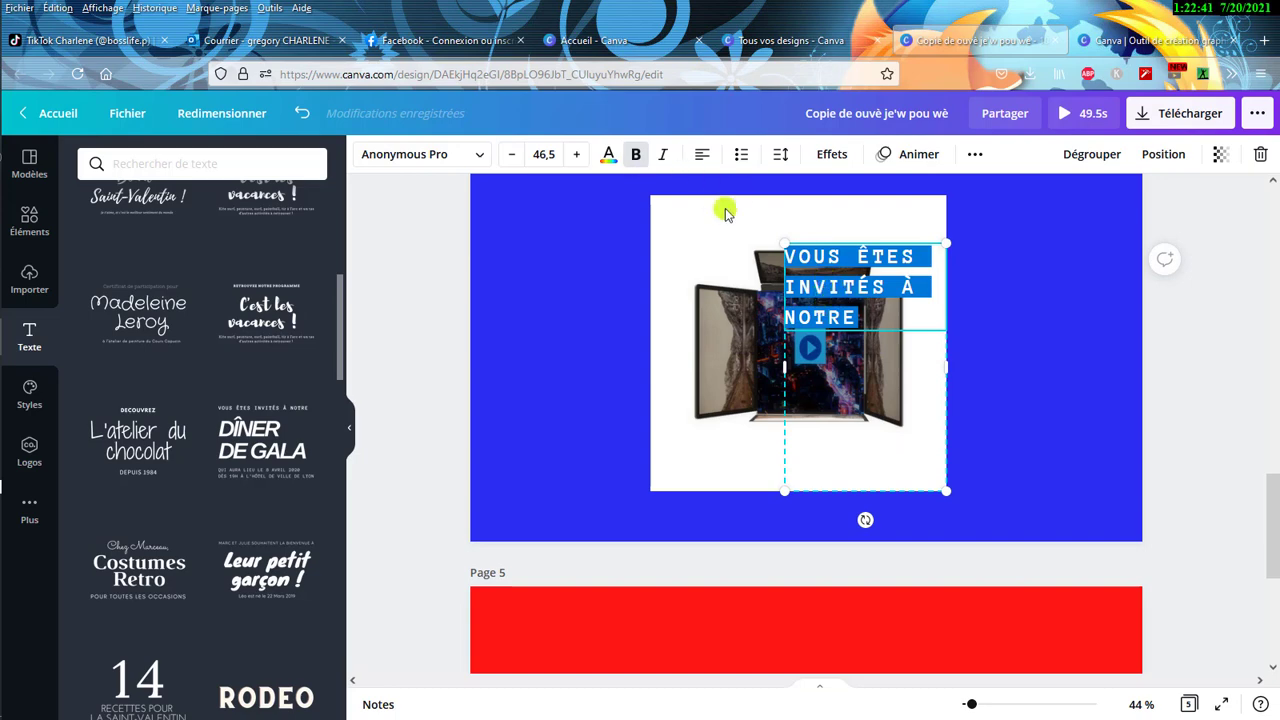
{"action": "left_click", "coordinate": [609, 156]}
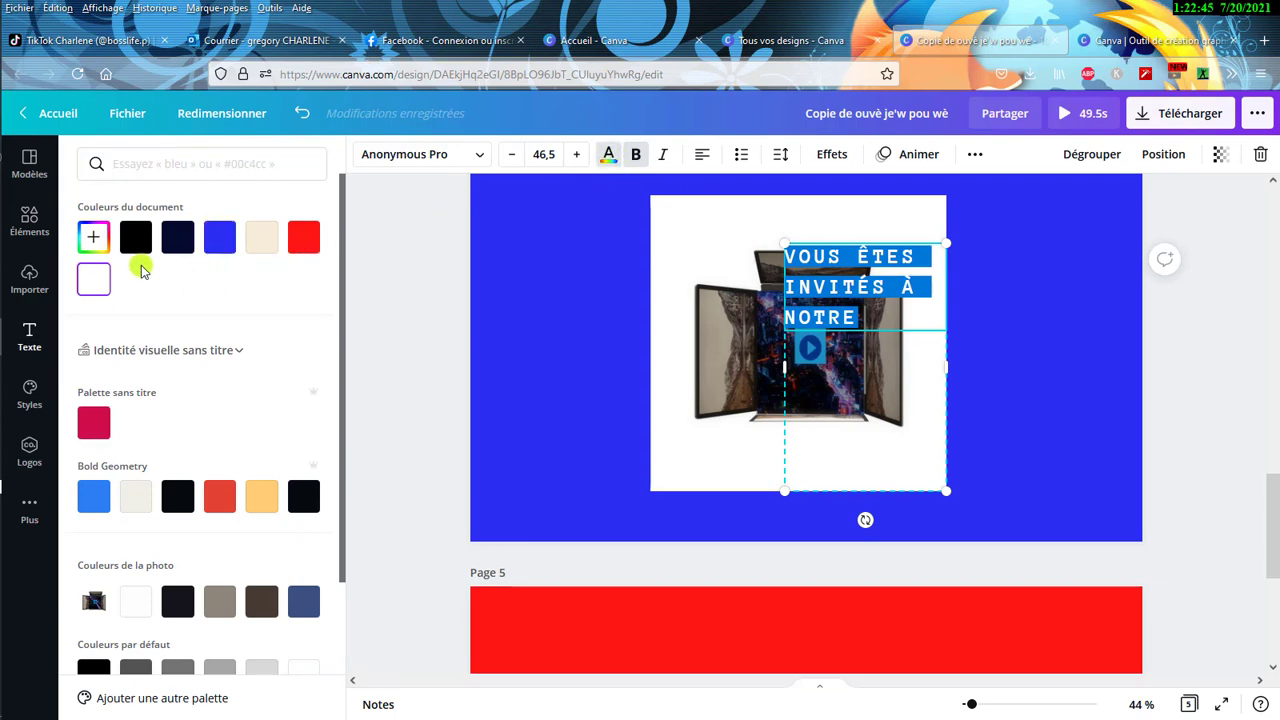
{"action": "left_click", "coordinate": [136, 240]}
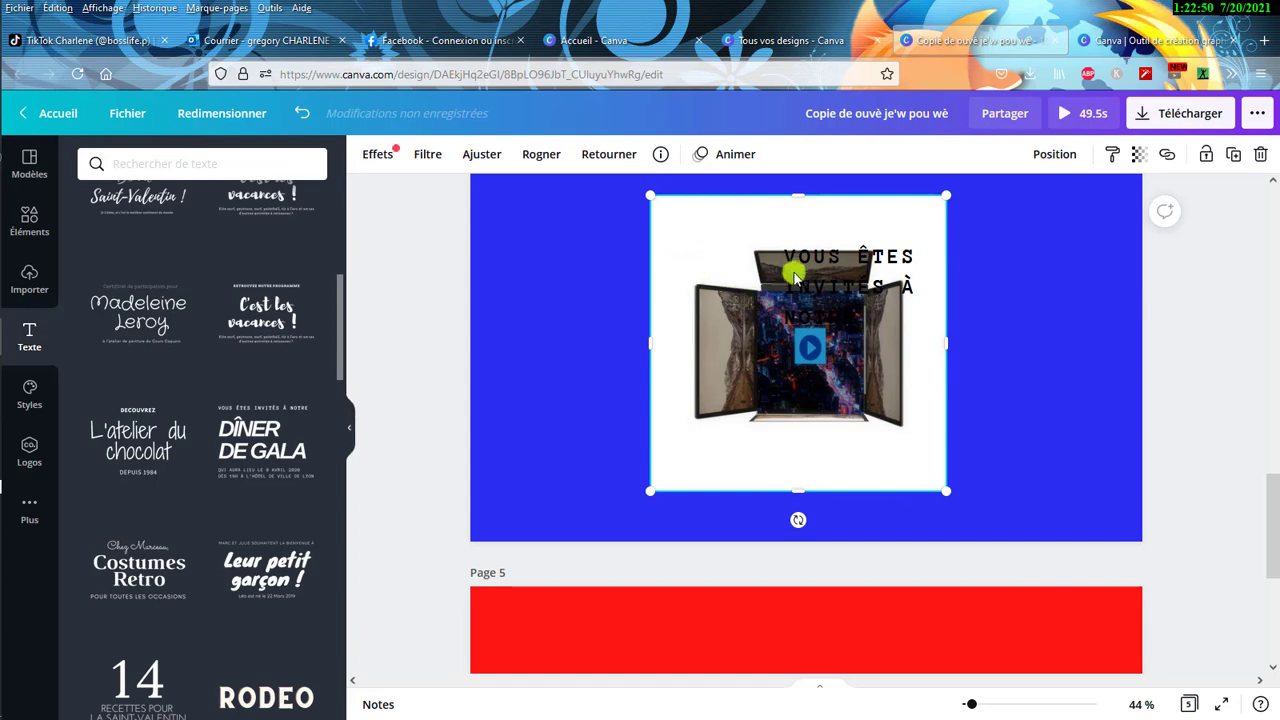
{"action": "mouse_move", "coordinate": [803, 257]}
{"action": "left_mouse_down"}
{"action": "mouse_move", "coordinate": [670, 224]}
{"action": "mouse_move", "coordinate": [686, 220]}
{"action": "left_mouse_up"}
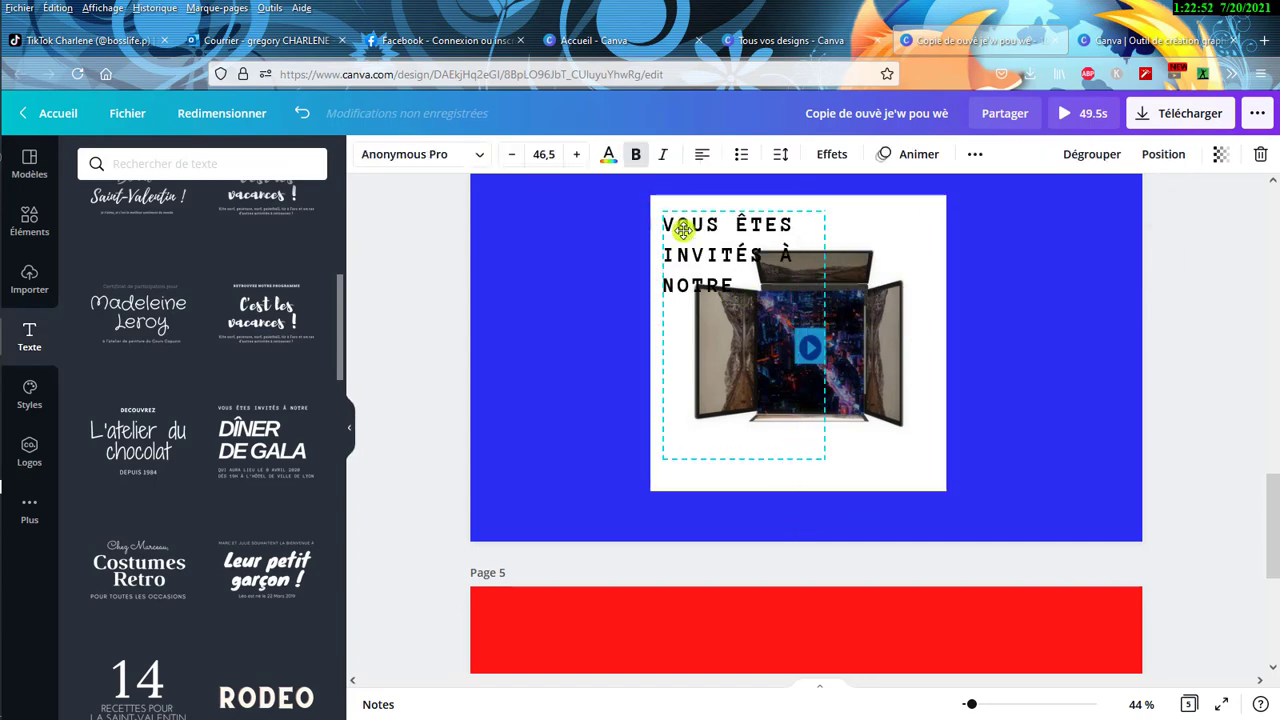
- Clear the invitation wording and begin typing the new title 'SM…'
{"action": "double_click", "coordinate": [706, 230]}
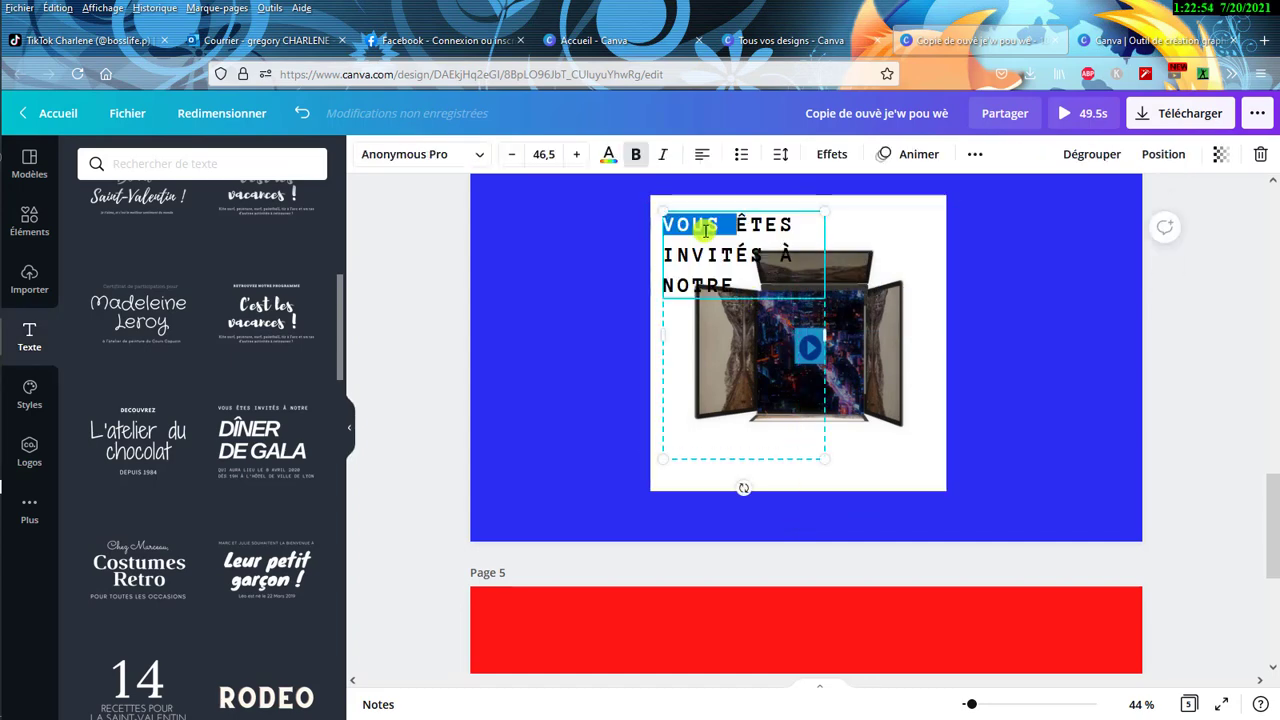
{"action": "triple_click", "coordinate": [706, 230]}
{"action": "key", "text": "BackSpace"}
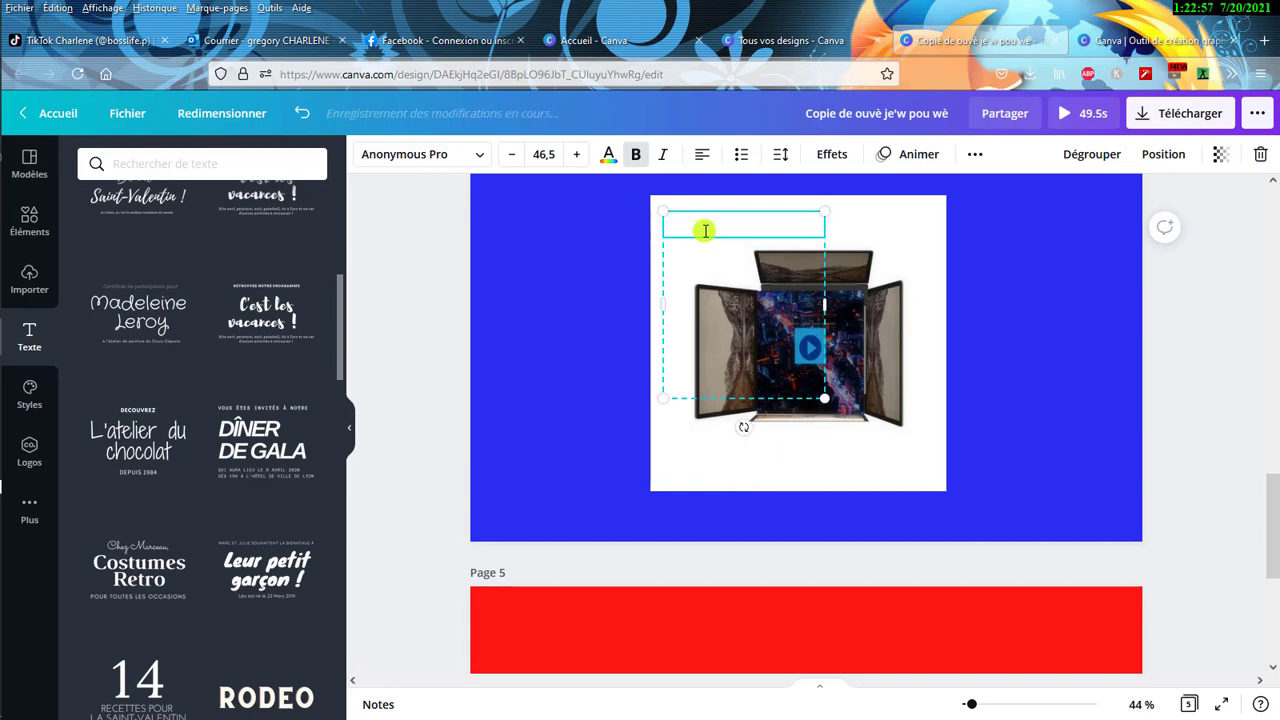
{"action": "type", "text": "SMARTTECH"}
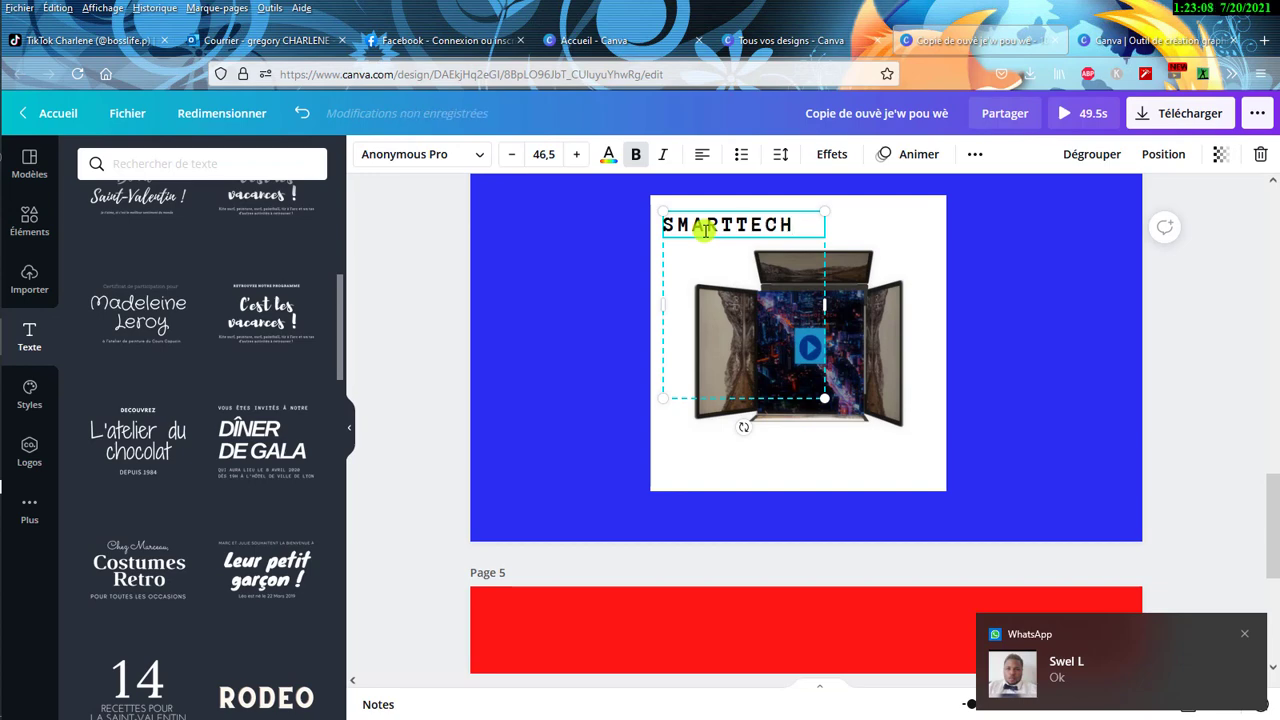
- Complete the title as 'SMARTTECH2.0_' plus the creator's first name, widened onto one line
{"action": "type", "text": "2"}
{"action": "key", "text": "Return"}
{"action": "type", "text": ".0_"}
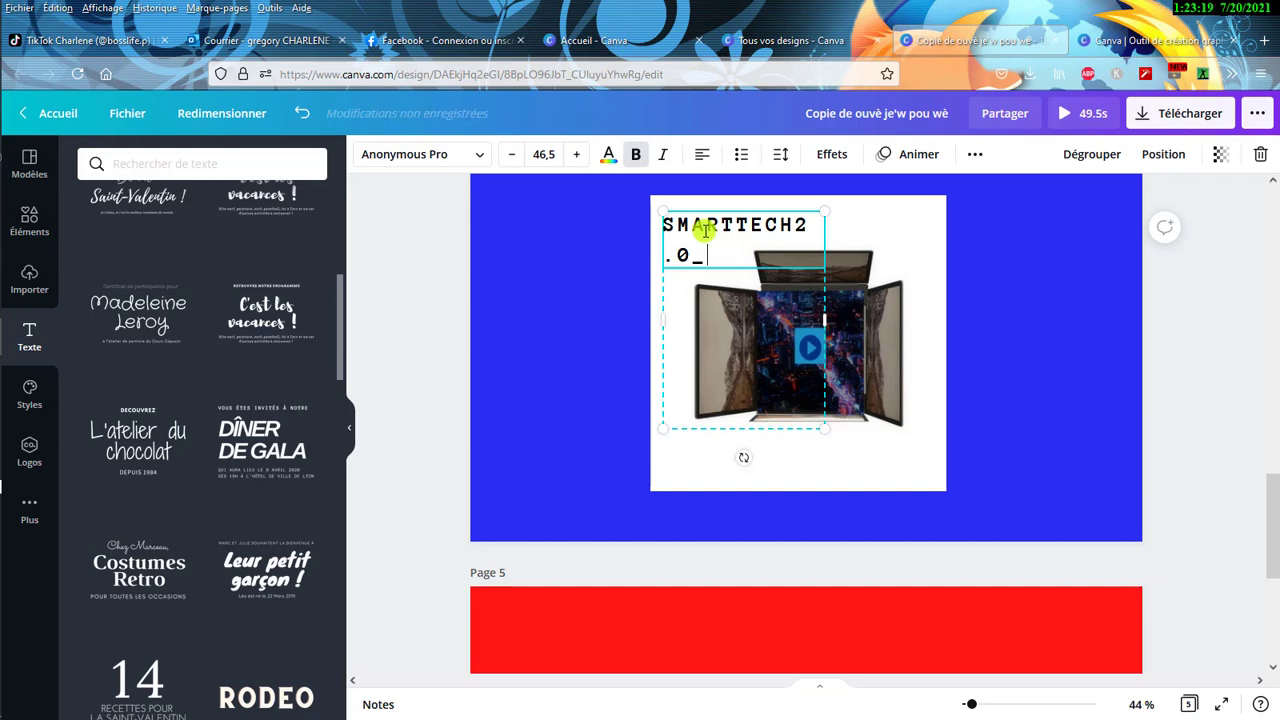
{"action": "type", "text": "CHARLE"}
{"action": "type", "text": "NE"}
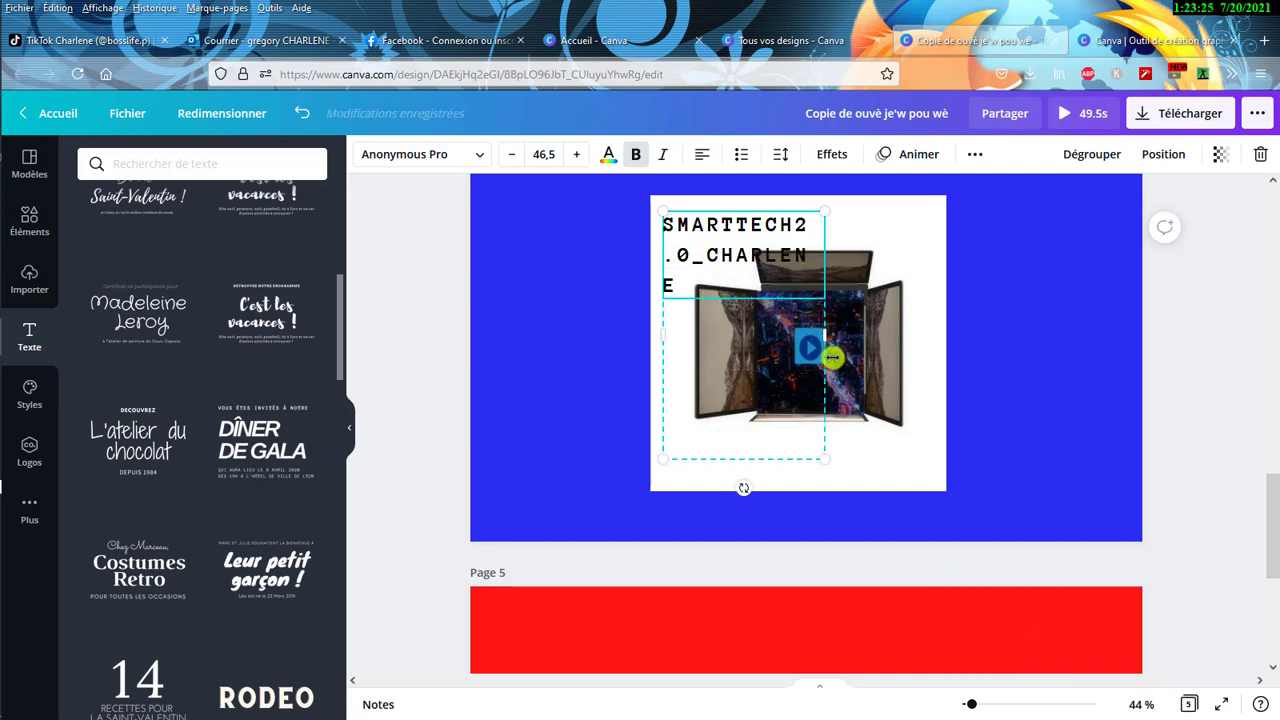
{"action": "left_click_drag", "start_coordinate": [825, 337], "coordinate": [975, 320]}
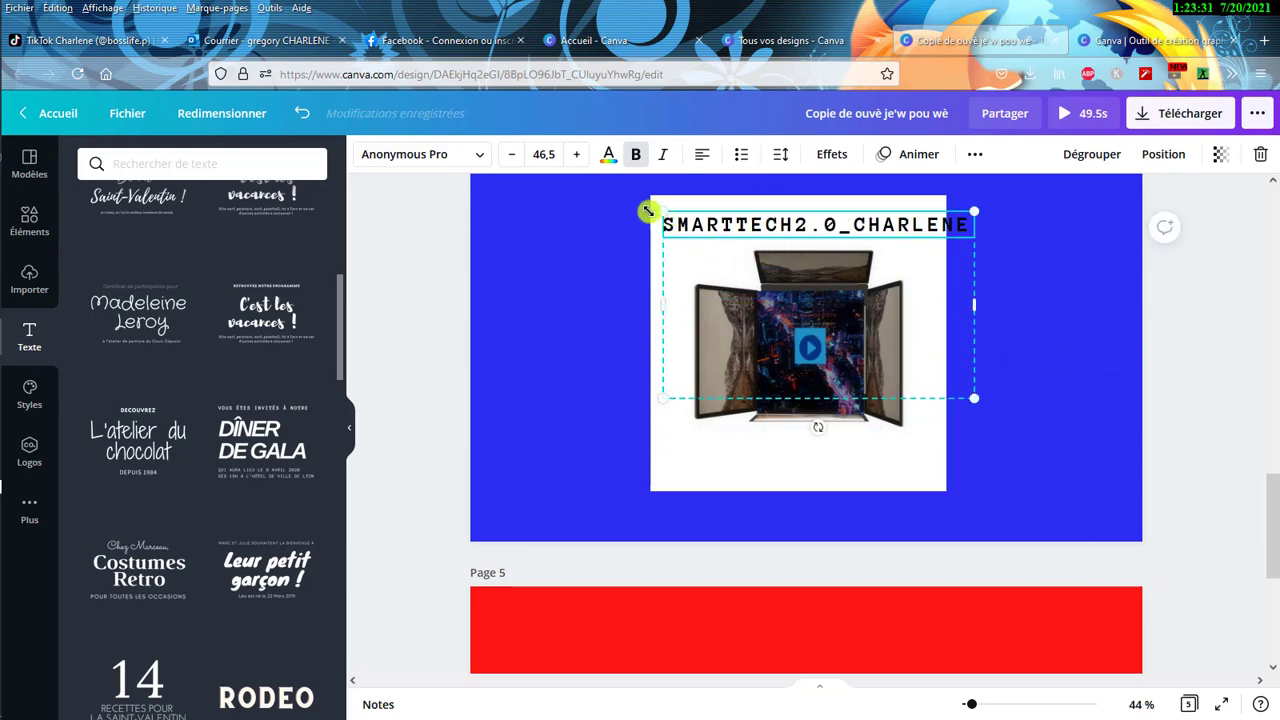
- Enlarge the title text and reposition it into the blue area beside the image
{"action": "left_click_drag", "start_coordinate": [648, 211], "coordinate": [645, 206]}
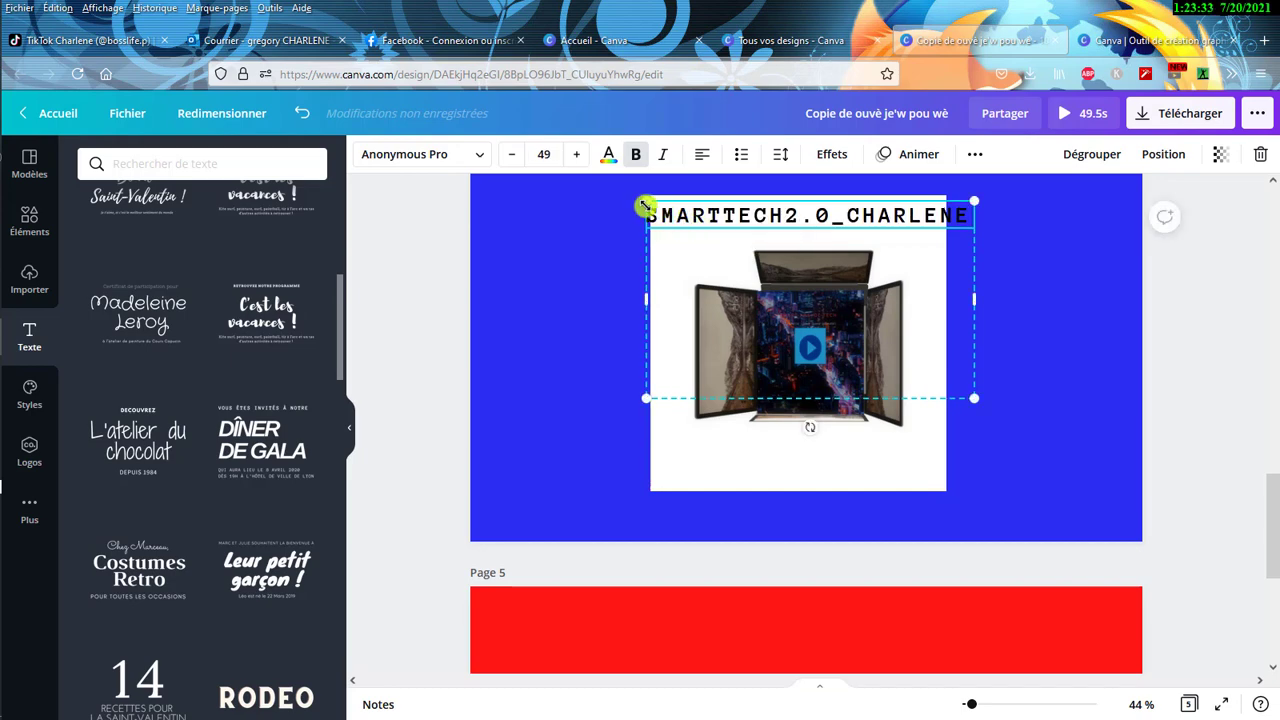
{"action": "mouse_move", "coordinate": [636, 202]}
{"action": "left_mouse_down"}
{"action": "mouse_move", "coordinate": [612, 225]}
{"action": "mouse_move", "coordinate": [617, 254]}
{"action": "left_mouse_up"}
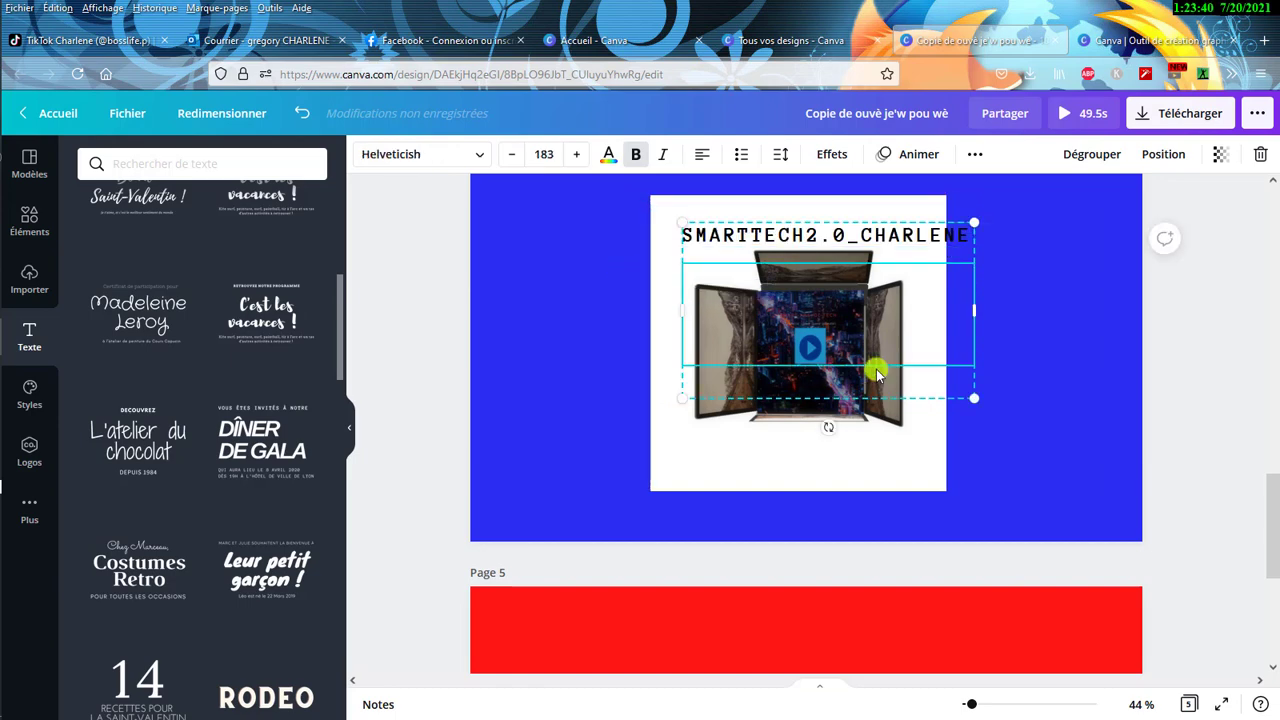
{"action": "mouse_move", "coordinate": [877, 365]}
{"action": "left_mouse_down"}
{"action": "mouse_move", "coordinate": [985, 372]}
{"action": "mouse_move", "coordinate": [960, 340]}
{"action": "left_mouse_up"}
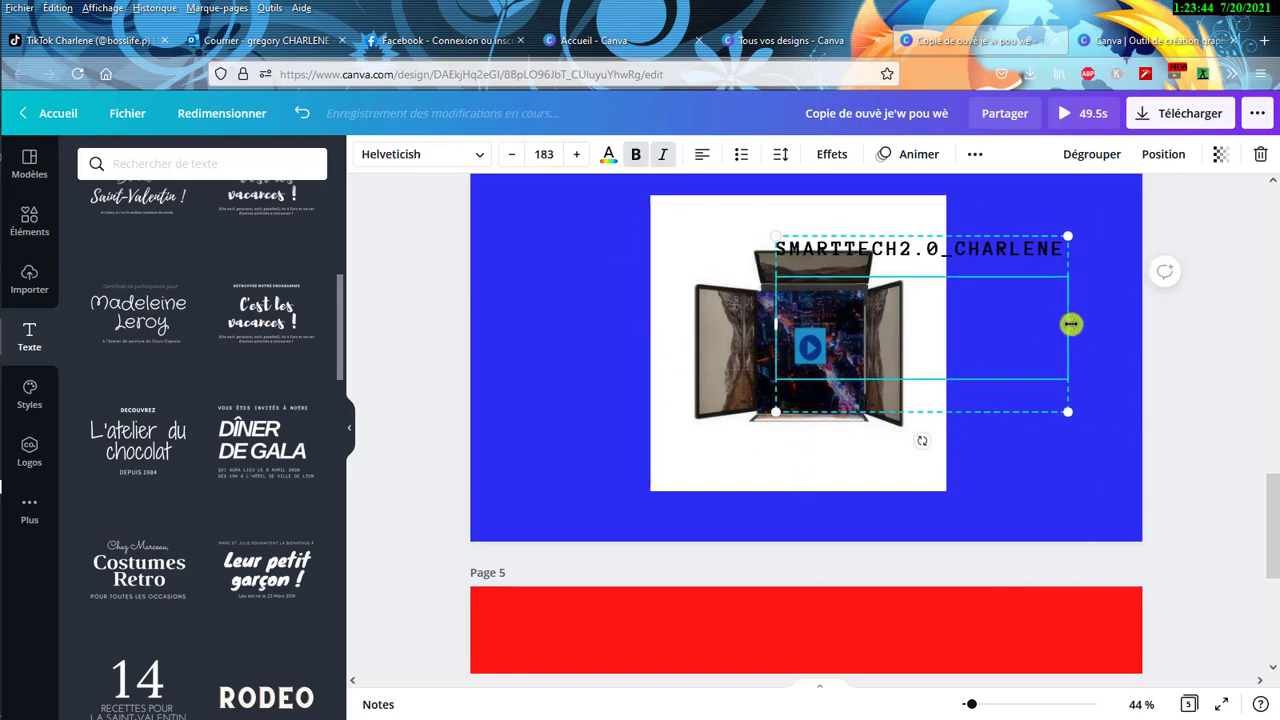
{"action": "mouse_move", "coordinate": [1066, 326]}
{"action": "left_mouse_down"}
{"action": "mouse_move", "coordinate": [913, 318]}
{"action": "mouse_move", "coordinate": [1063, 298]}
{"action": "left_mouse_up"}
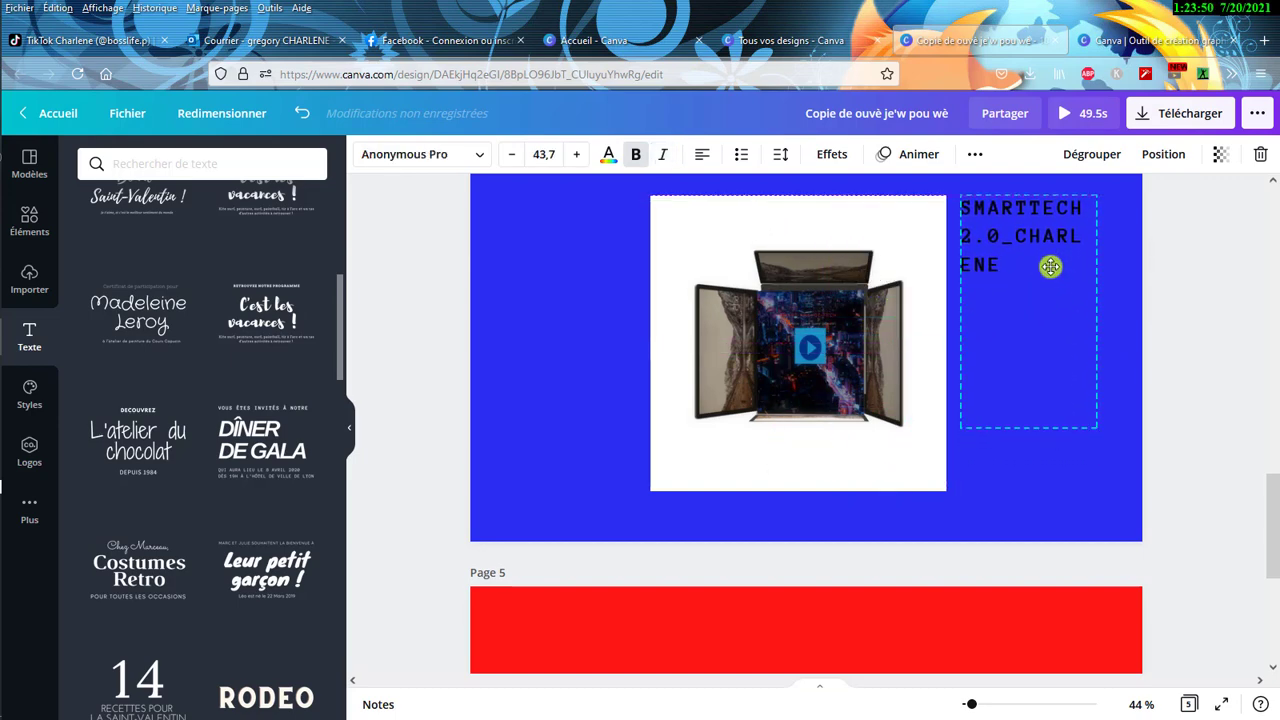
{"action": "left_click_drag", "start_coordinate": [1063, 298], "coordinate": [1005, 268]}
- Add a second line of the creator's first name plus 'TEK' and widen the text box
{"action": "key", "text": "Return"}
{"action": "type", "text": "CHARLENET"}
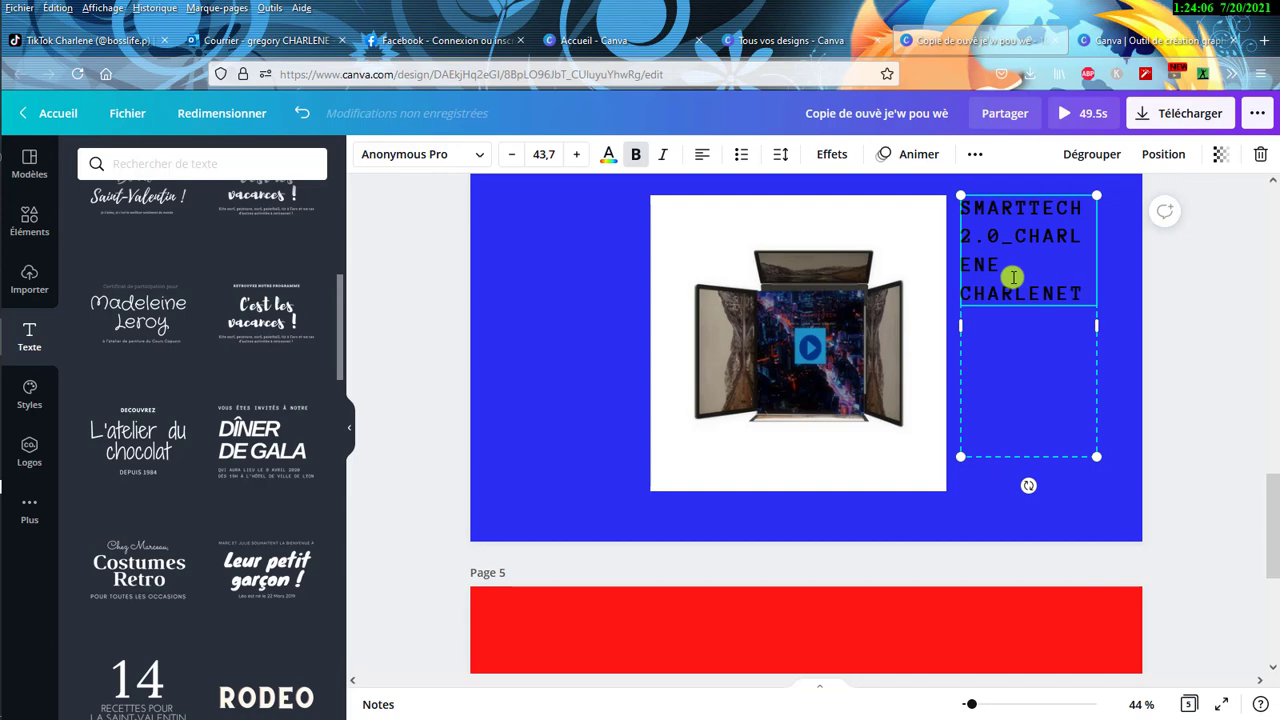
{"action": "type", "text": "EK"}
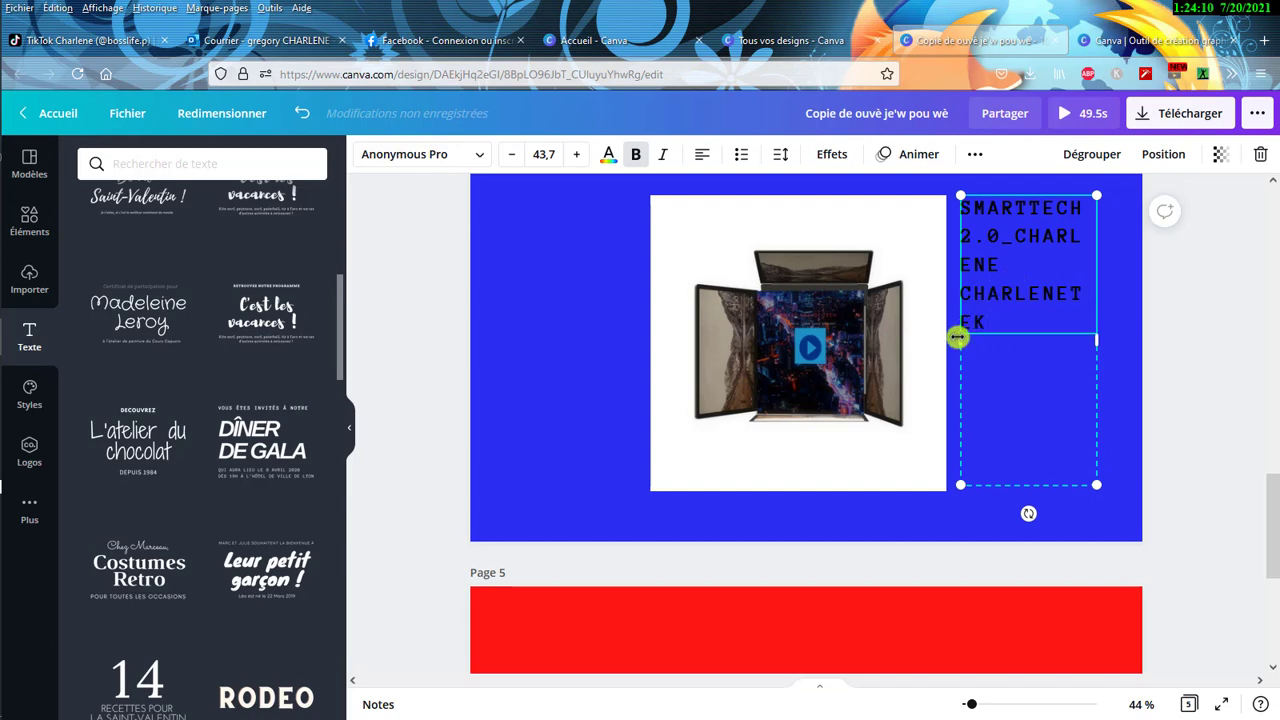
{"action": "mouse_move", "coordinate": [949, 337]}
{"action": "left_mouse_down"}
{"action": "mouse_move", "coordinate": [459, 351]}
{"action": "mouse_move", "coordinate": [562, 386]}
{"action": "left_mouse_up"}
- Shrink the framed image on page 4 and place the two-line title beneath it
{"action": "left_click", "coordinate": [726, 458]}
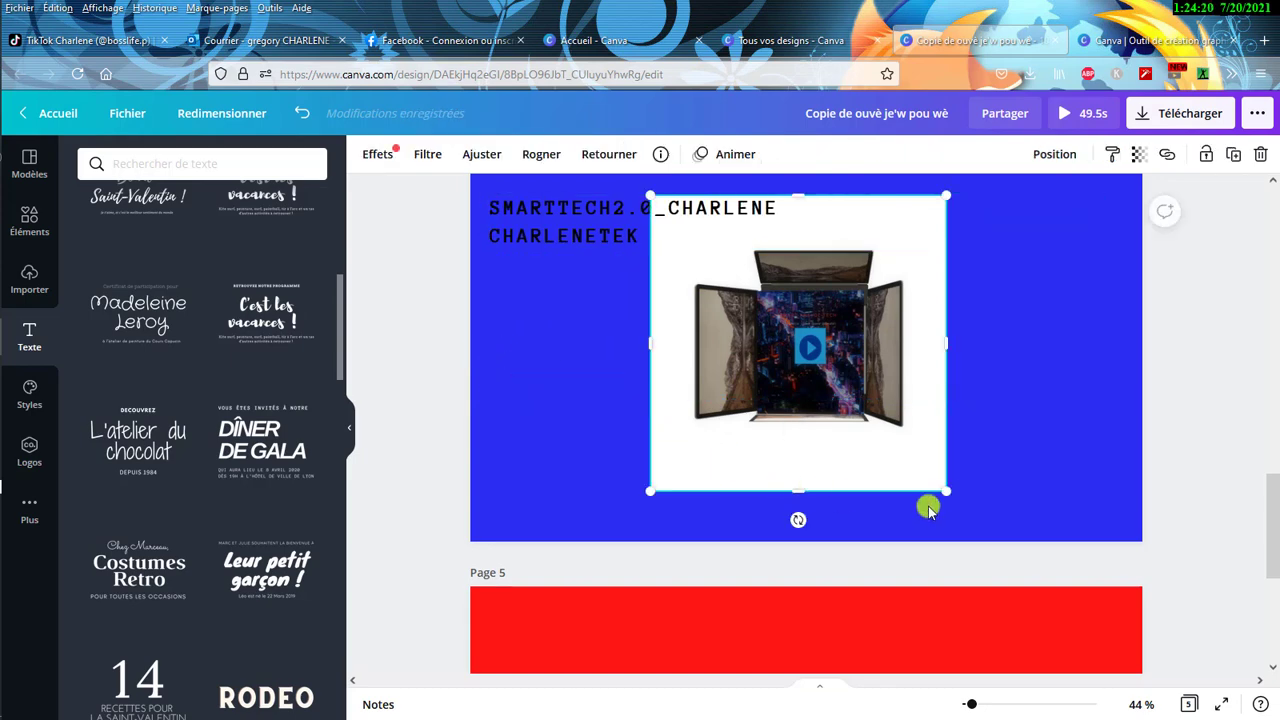
{"action": "mouse_move", "coordinate": [945, 494]}
{"action": "left_mouse_down"}
{"action": "mouse_move", "coordinate": [760, 295]}
{"action": "mouse_move", "coordinate": [837, 425]}
{"action": "mouse_move", "coordinate": [857, 423]}
{"action": "left_mouse_up"}
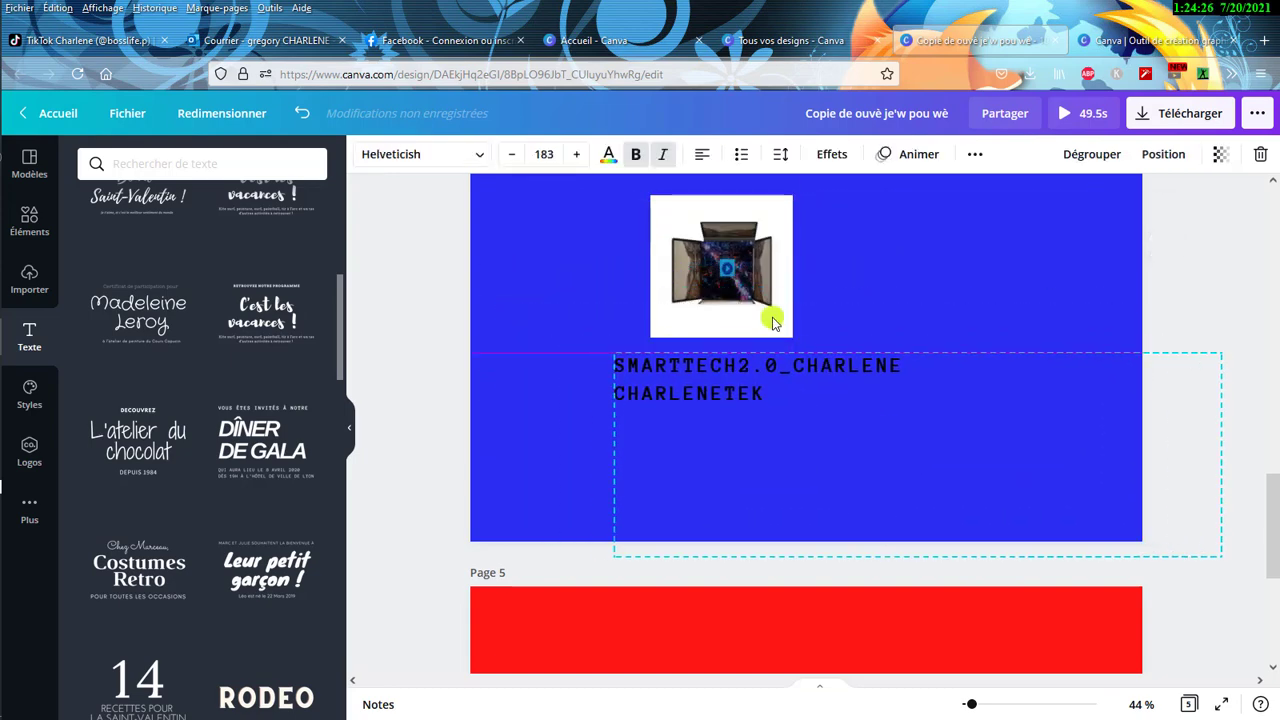
{"action": "left_click_drag", "start_coordinate": [737, 271], "coordinate": [791, 269]}
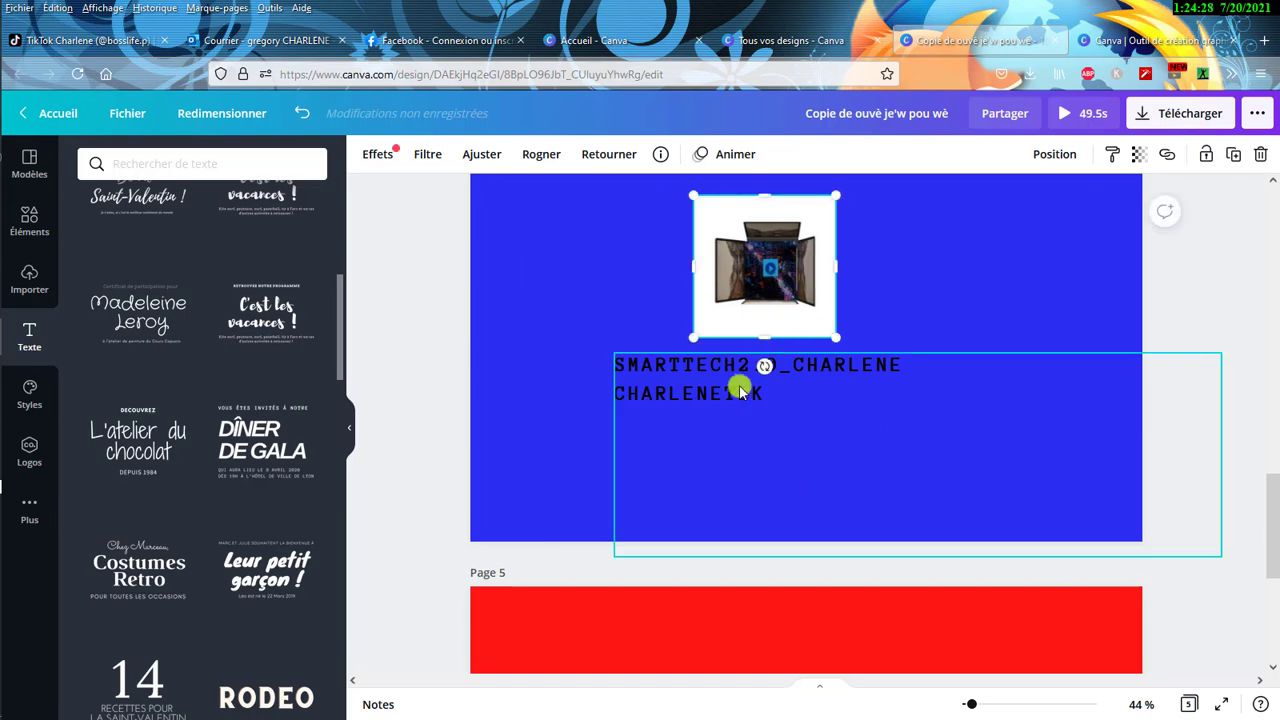
{"action": "left_click_drag", "start_coordinate": [750, 382], "coordinate": [780, 373]}
{"action": "left_click", "coordinate": [629, 277]}
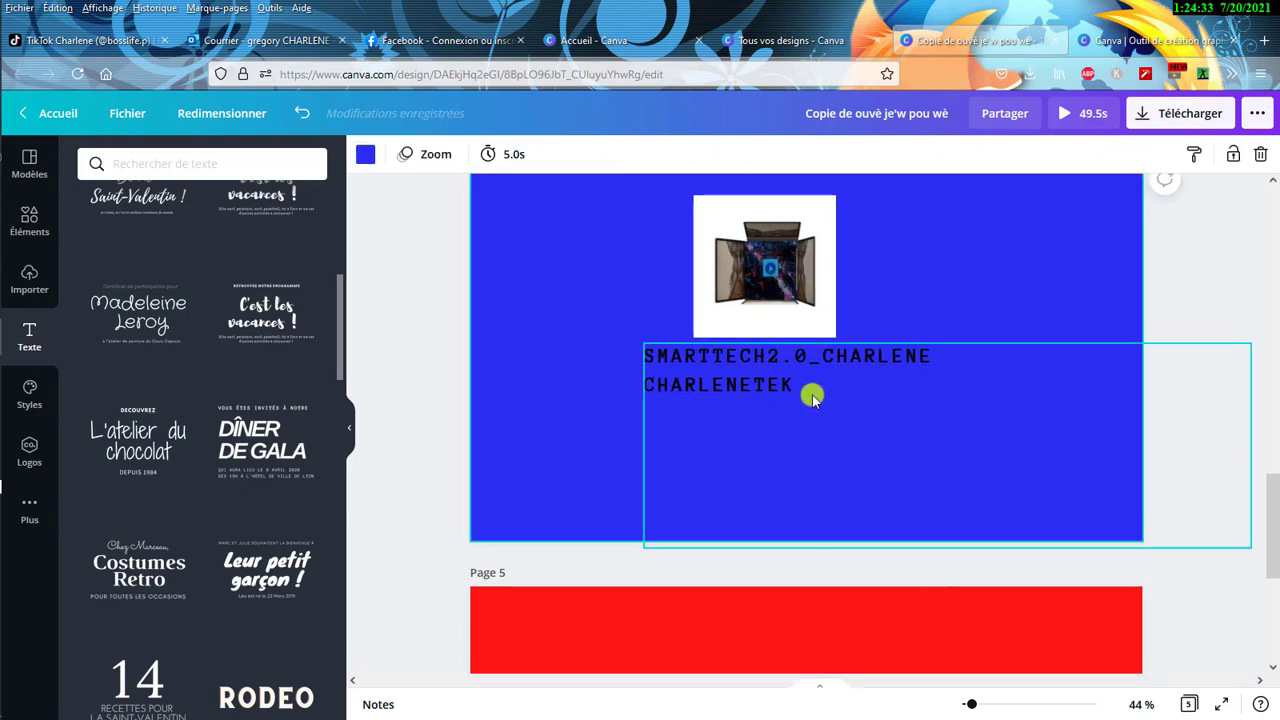
{"action": "scroll", "coordinate": [790, 480], "scroll_direction": "down", "scroll_amount": 4}
{"action": "scroll", "coordinate": [775, 497], "scroll_direction": "up", "scroll_amount": 6}
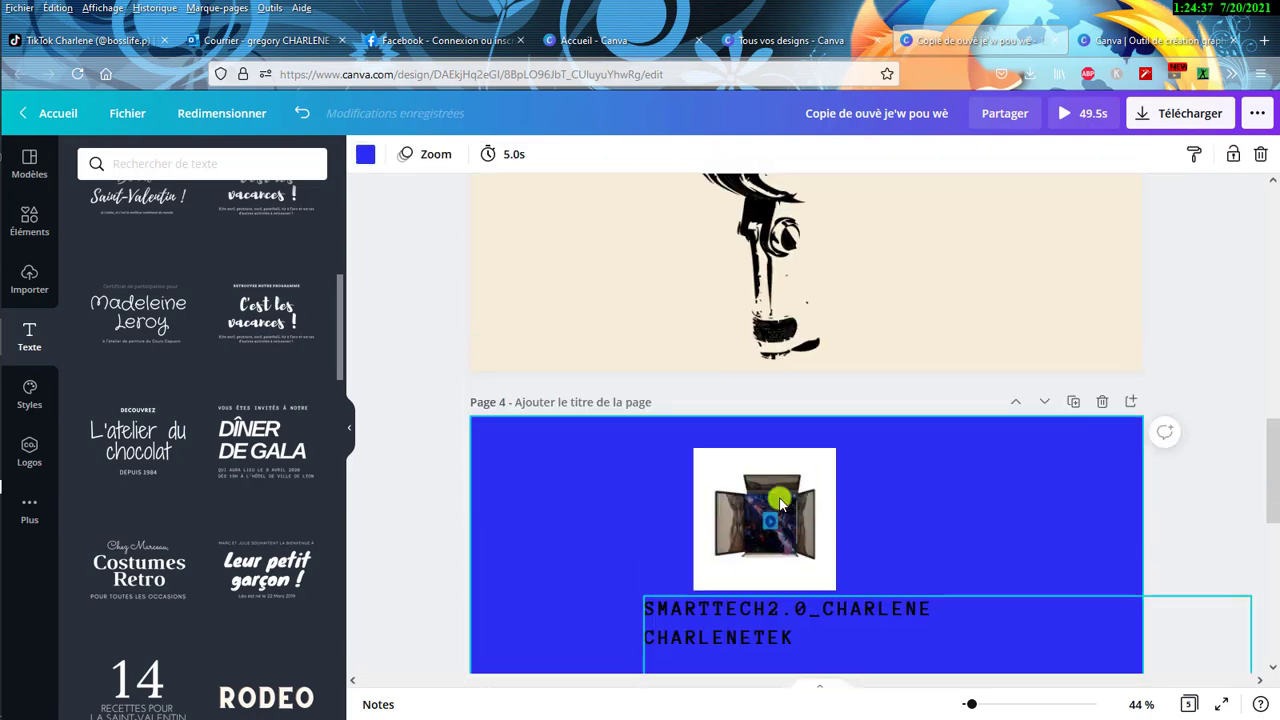
{"action": "scroll", "coordinate": [779, 500], "scroll_direction": "up", "scroll_amount": 4}
{"action": "scroll", "coordinate": [778, 497], "scroll_direction": "up", "scroll_amount": 3}
{"action": "scroll", "coordinate": [820, 490], "scroll_direction": "up", "scroll_amount": 3}
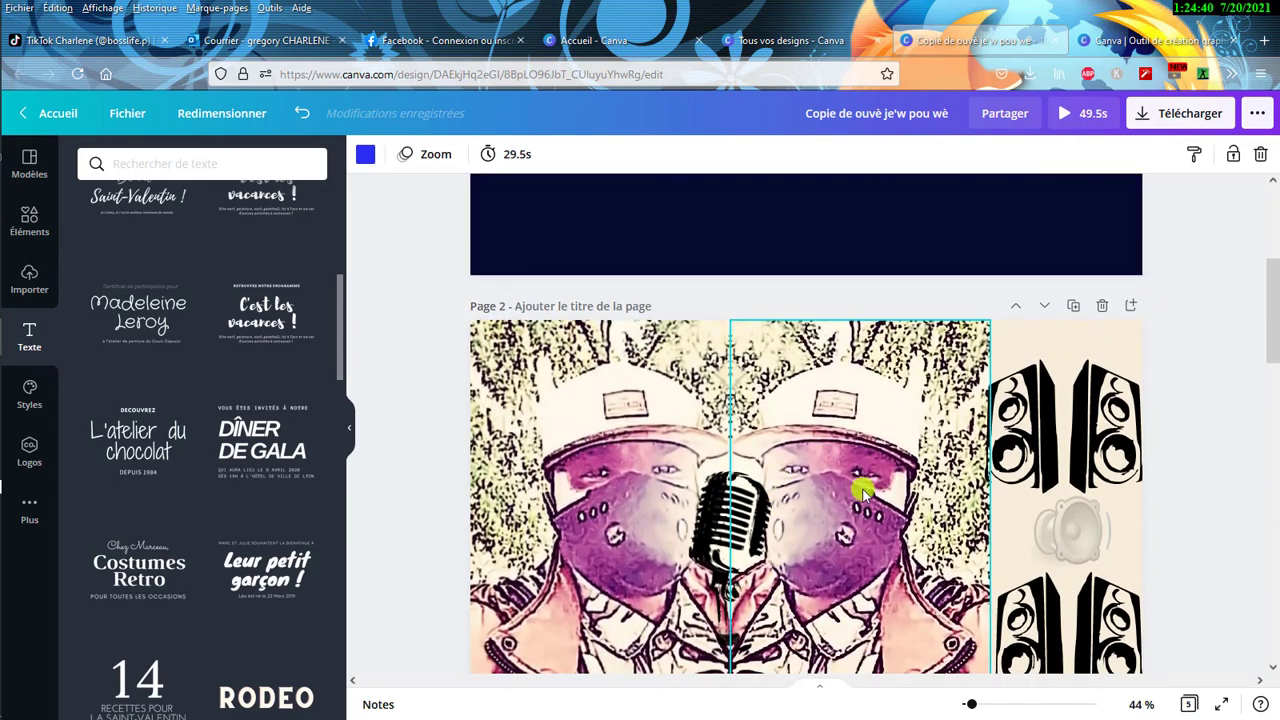
{"action": "scroll", "coordinate": [860, 495], "scroll_direction": "down", "scroll_amount": 1}
{"action": "scroll", "coordinate": [866, 500], "scroll_direction": "down", "scroll_amount": 1}
{"action": "scroll", "coordinate": [863, 503], "scroll_direction": "down", "scroll_amount": 2}
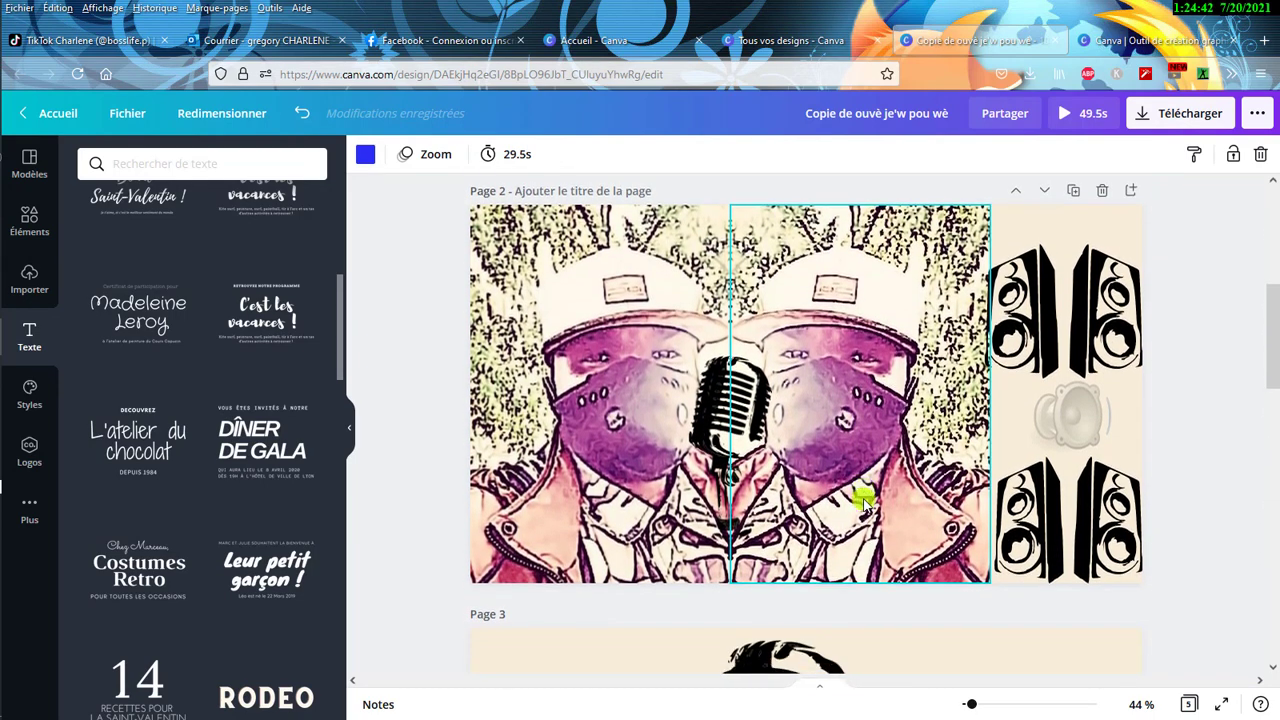
{"action": "scroll", "coordinate": [866, 500], "scroll_direction": "down", "scroll_amount": 1}
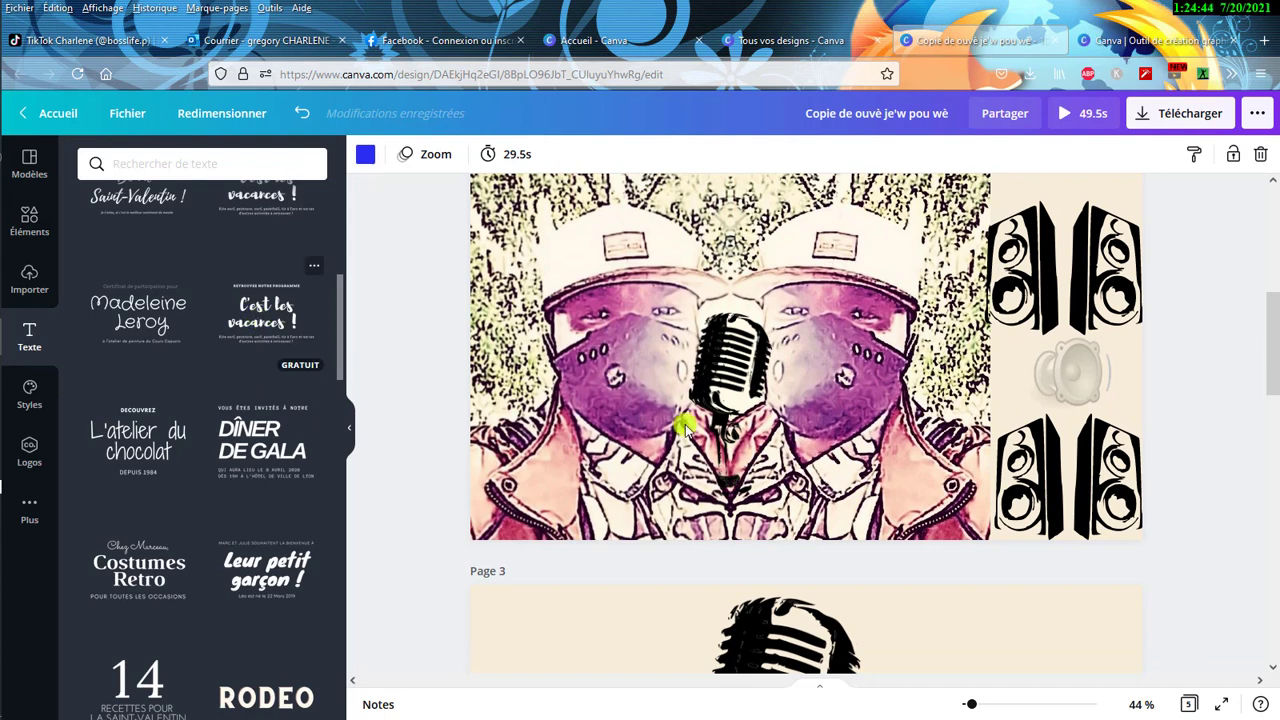
{"action": "left_click", "coordinate": [763, 352]}
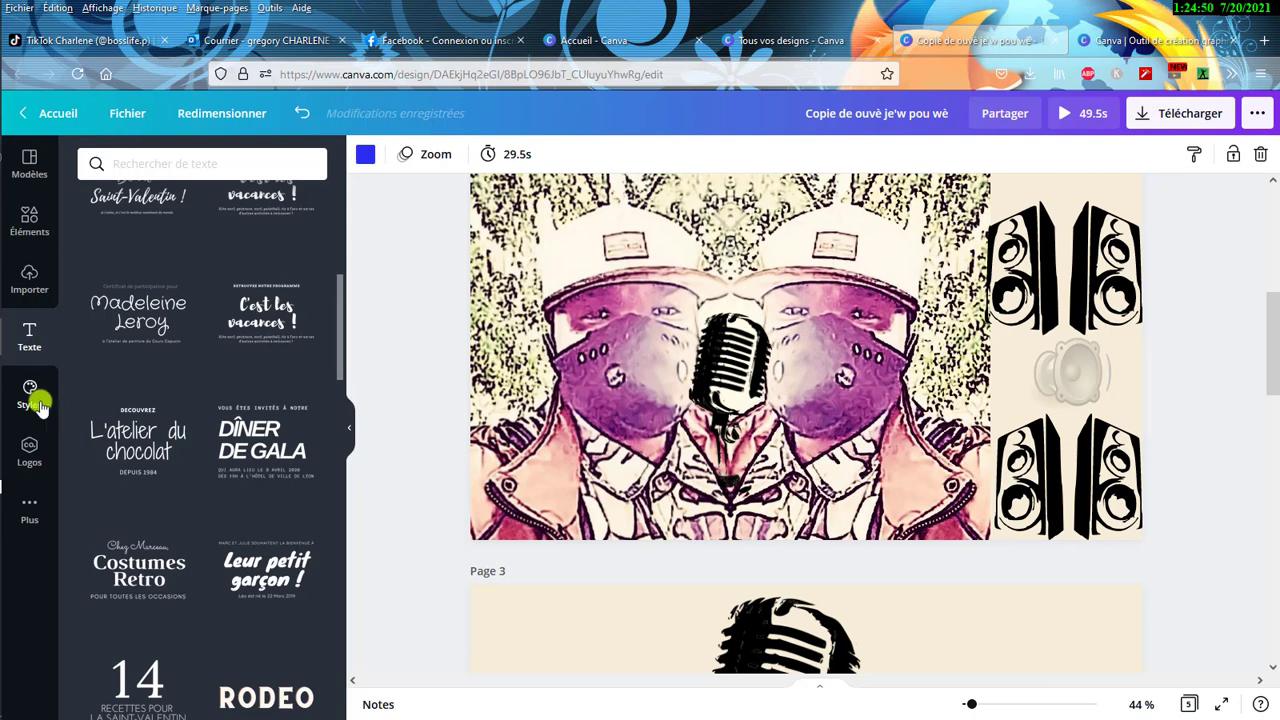
{"action": "scroll", "coordinate": [563, 514], "scroll_direction": "down", "scroll_amount": 3}
{"action": "scroll", "coordinate": [569, 514], "scroll_direction": "down", "scroll_amount": 4}
{"action": "scroll", "coordinate": [596, 423], "scroll_direction": "down", "scroll_amount": 1}
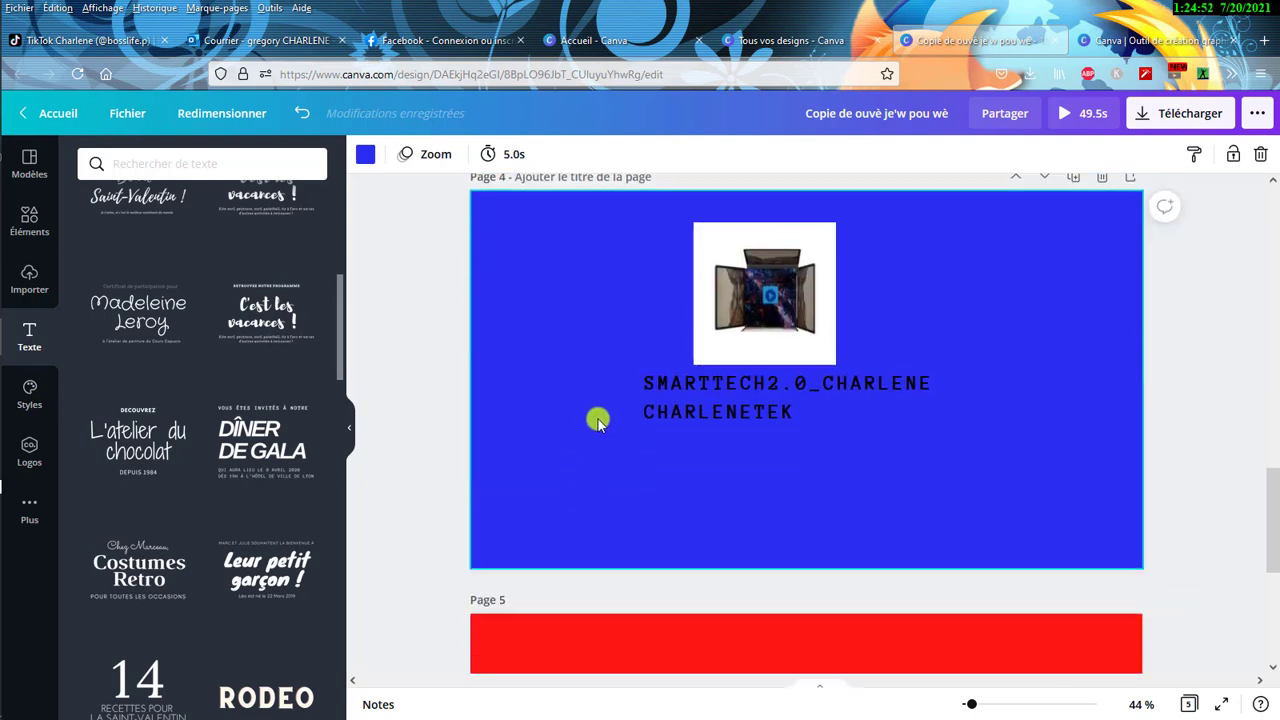
- Open Styles and apply a light-blue colour palette to page 4
{"action": "left_click", "coordinate": [29, 395]}
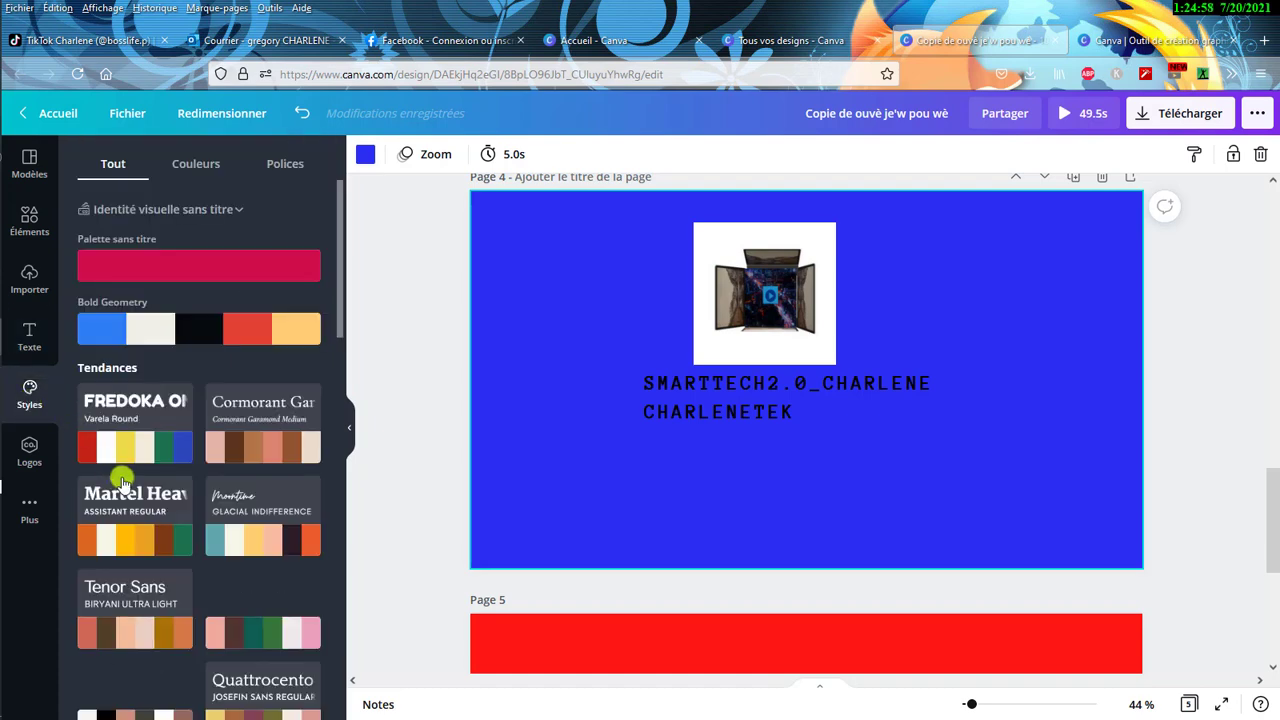
{"action": "scroll", "coordinate": [175, 551], "scroll_direction": "down", "scroll_amount": 3}
{"action": "scroll", "coordinate": [175, 551], "scroll_direction": "down", "scroll_amount": 1}
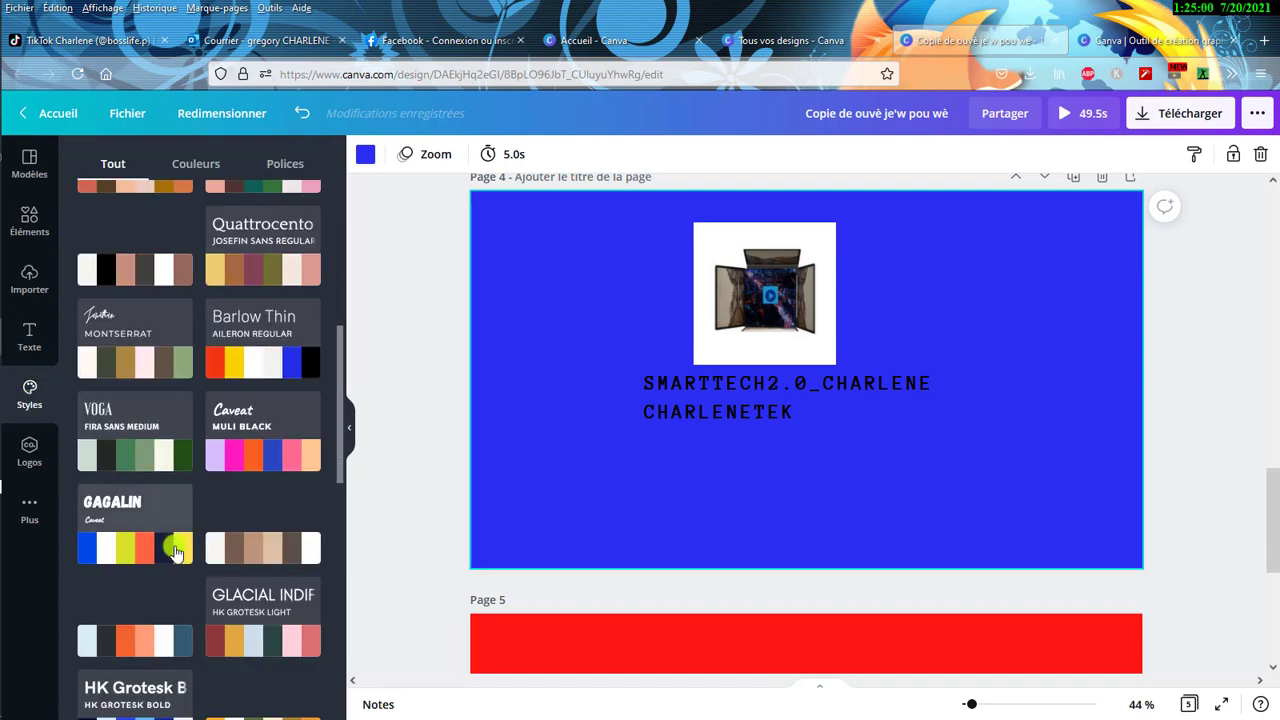
{"action": "scroll", "coordinate": [175, 551], "scroll_direction": "down", "scroll_amount": 2}
{"action": "scroll", "coordinate": [175, 551], "scroll_direction": "down", "scroll_amount": 3}
{"action": "scroll", "coordinate": [172, 556], "scroll_direction": "down", "scroll_amount": 2}
{"action": "scroll", "coordinate": [172, 550], "scroll_direction": "up", "scroll_amount": 3}
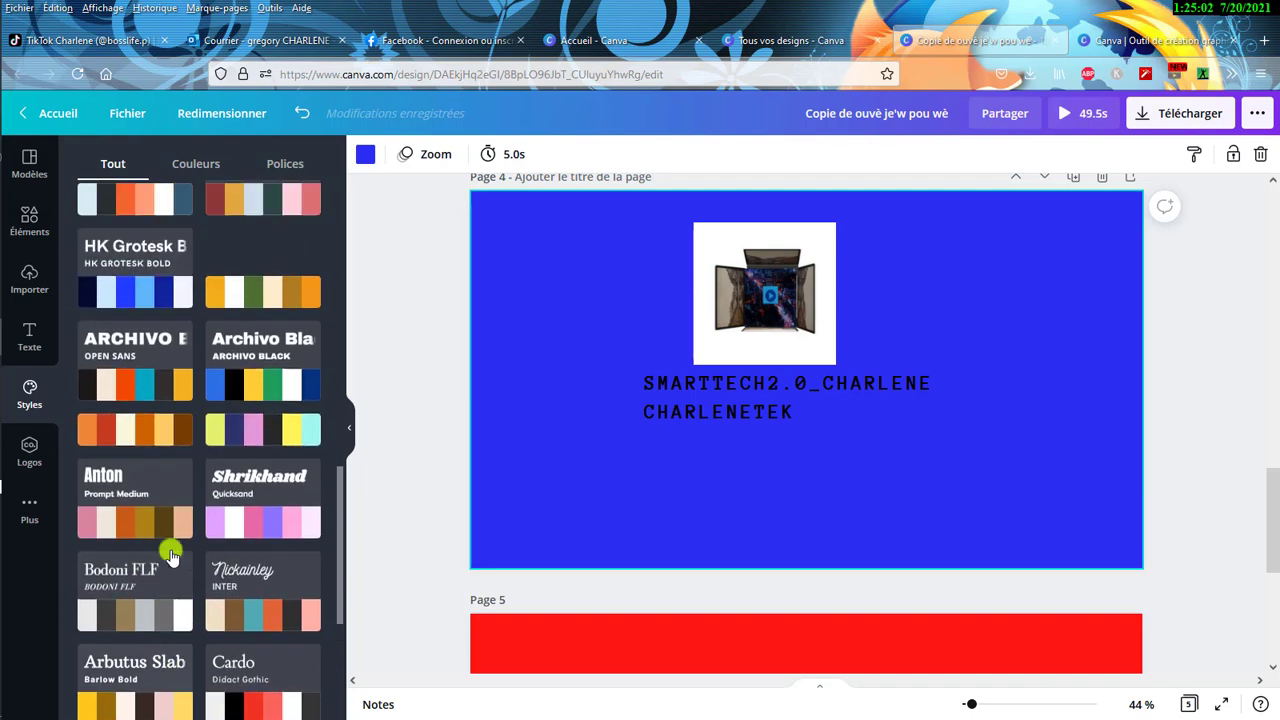
{"action": "scroll", "coordinate": [178, 490], "scroll_direction": "up", "scroll_amount": 2}
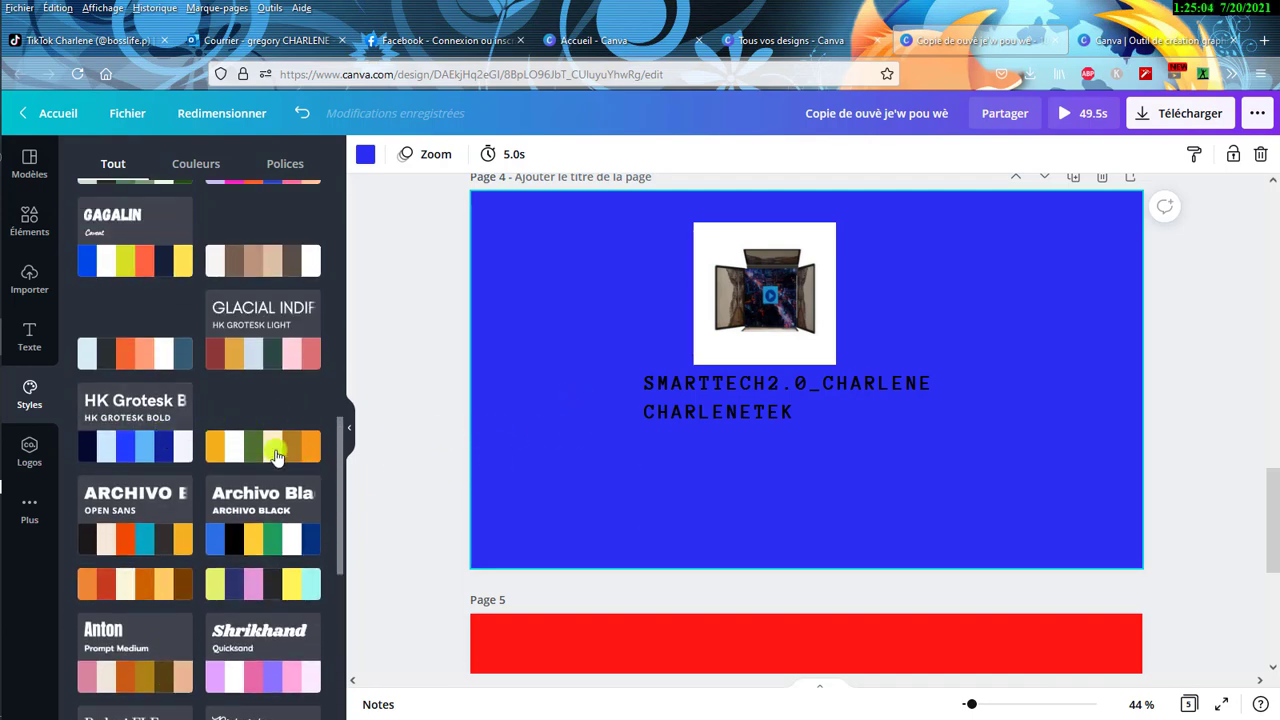
{"action": "left_click", "coordinate": [157, 364]}
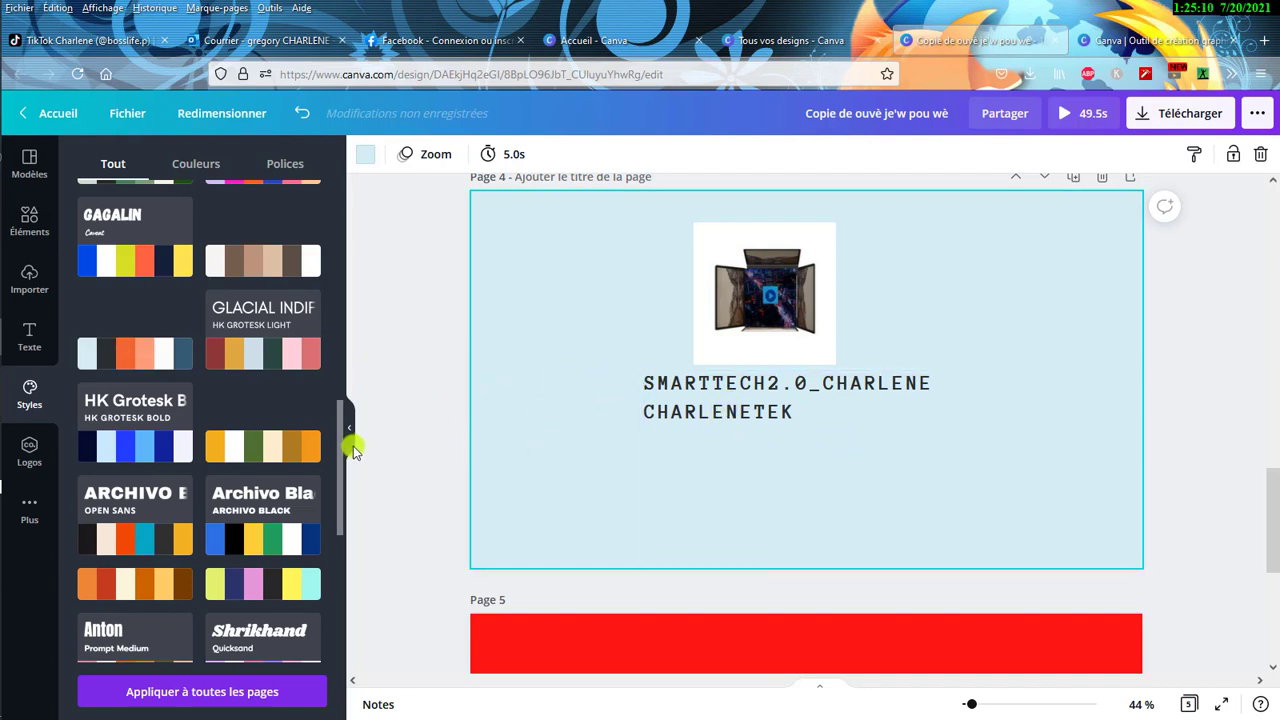
- Preview dark green and dark red palettes, then settle back on the light-blue palette
{"action": "scroll", "coordinate": [786, 551], "scroll_direction": "down", "scroll_amount": 2}
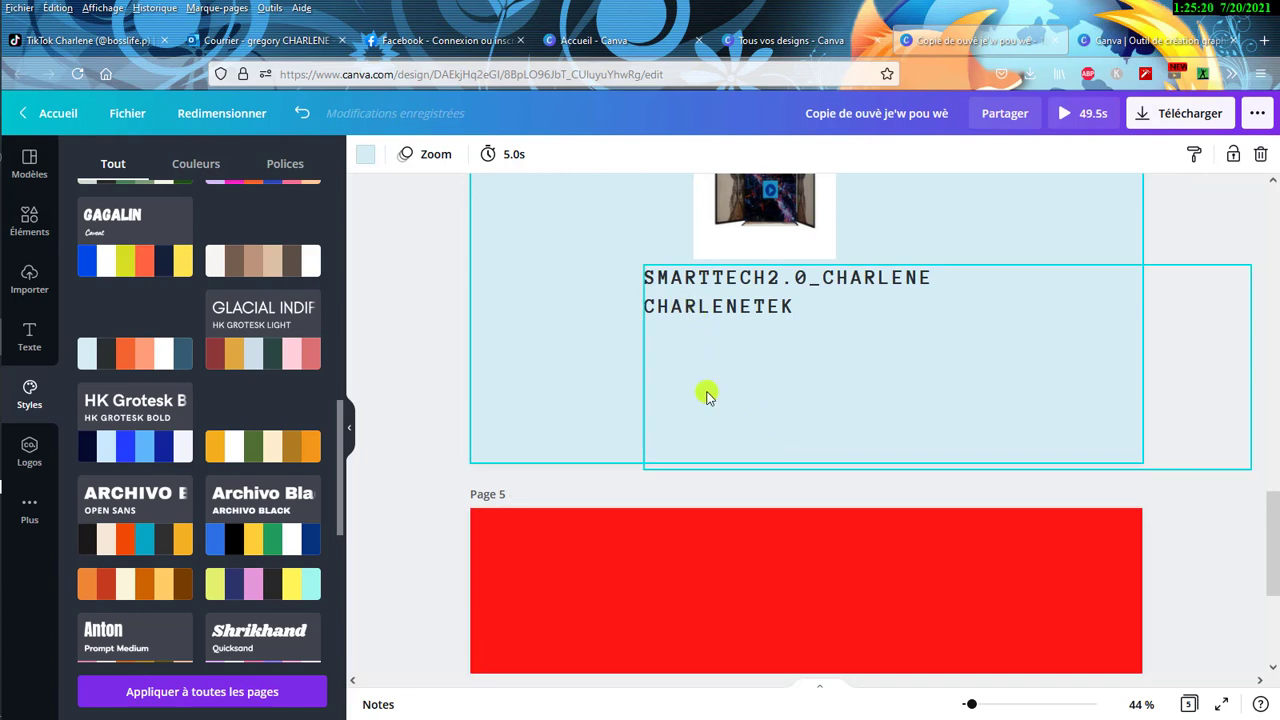
{"action": "scroll", "coordinate": [722, 510], "scroll_direction": "down", "scroll_amount": 2}
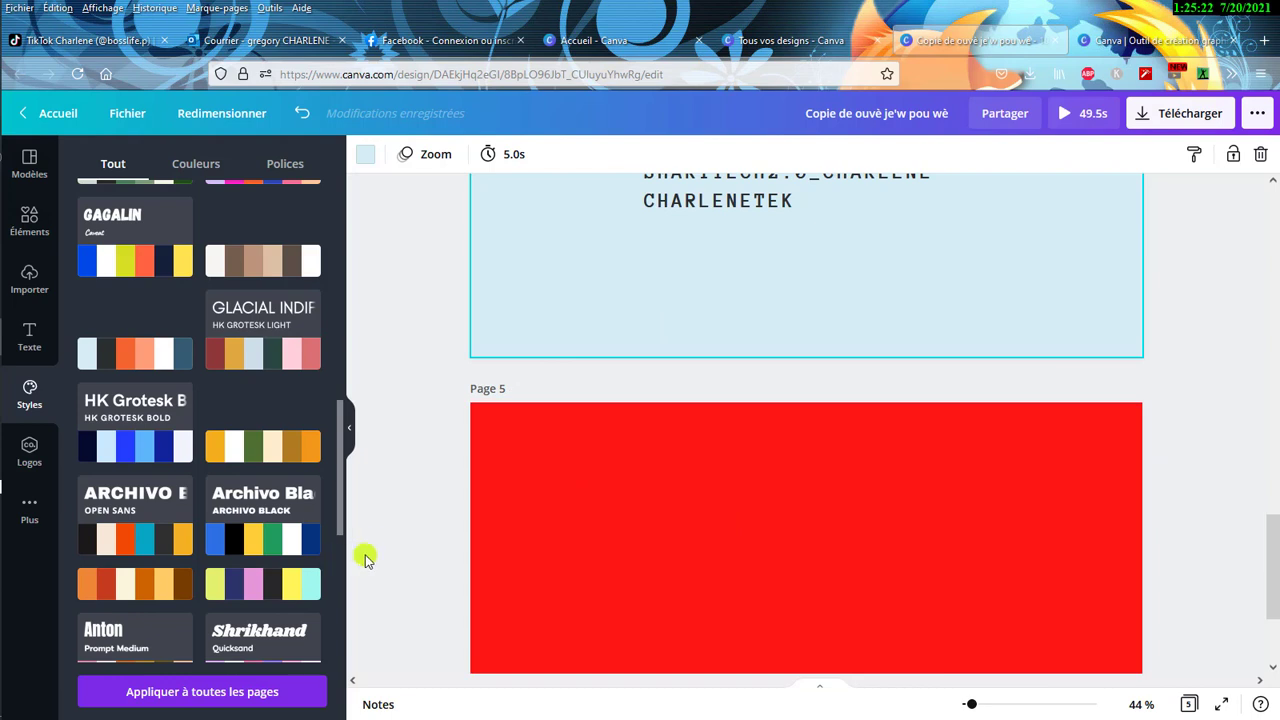
{"action": "scroll", "coordinate": [543, 540], "scroll_direction": "up", "scroll_amount": 3}
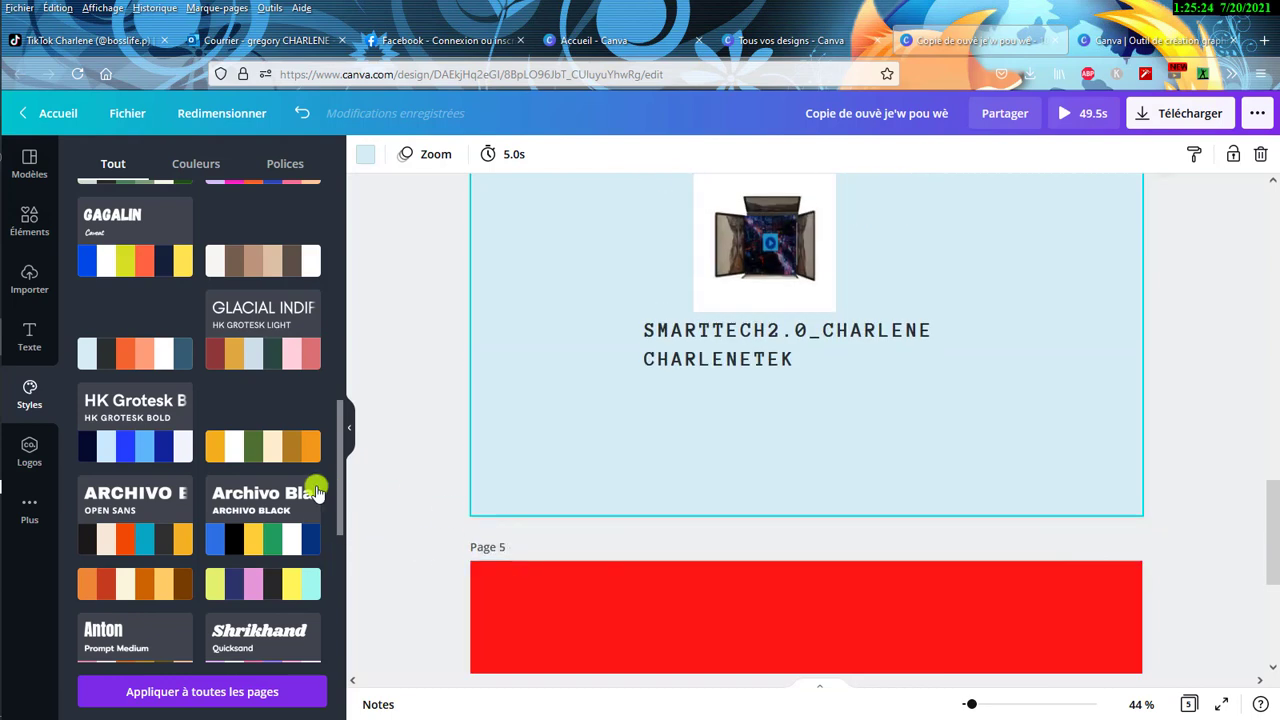
{"action": "left_click", "coordinate": [259, 455]}
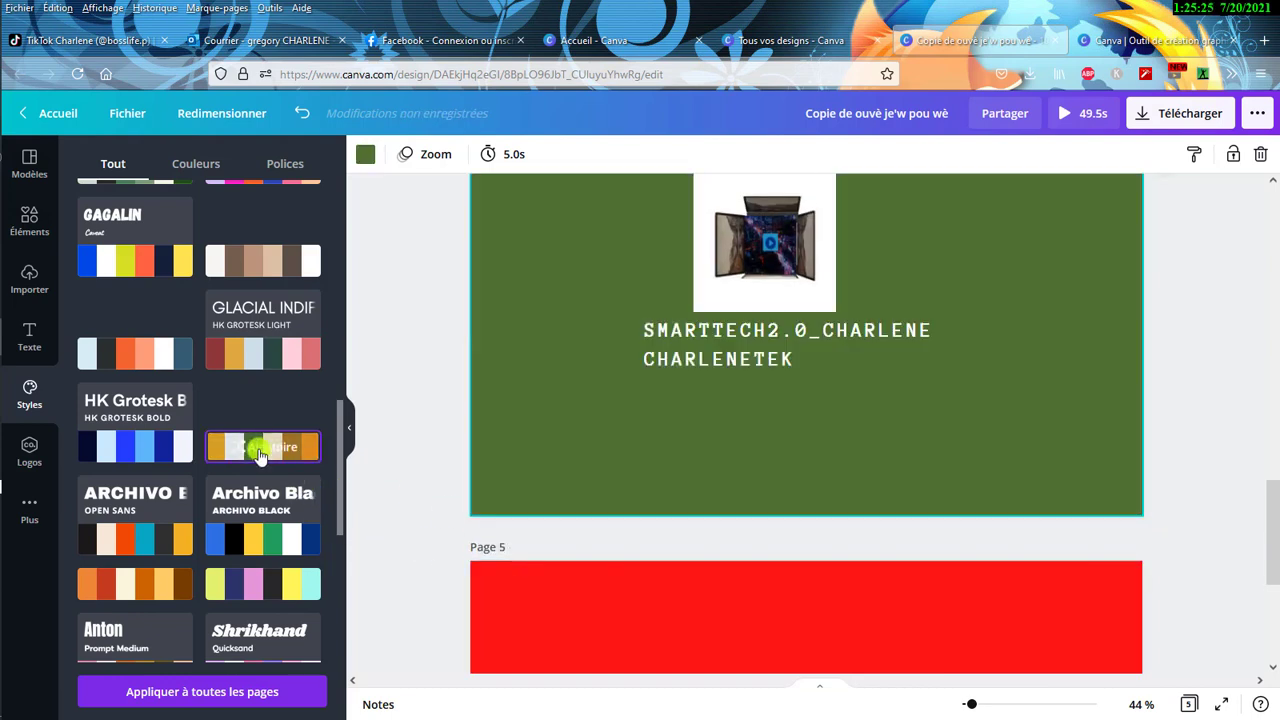
{"action": "left_click", "coordinate": [255, 372]}
{"action": "scroll", "coordinate": [255, 372], "scroll_direction": "up", "scroll_amount": 2}
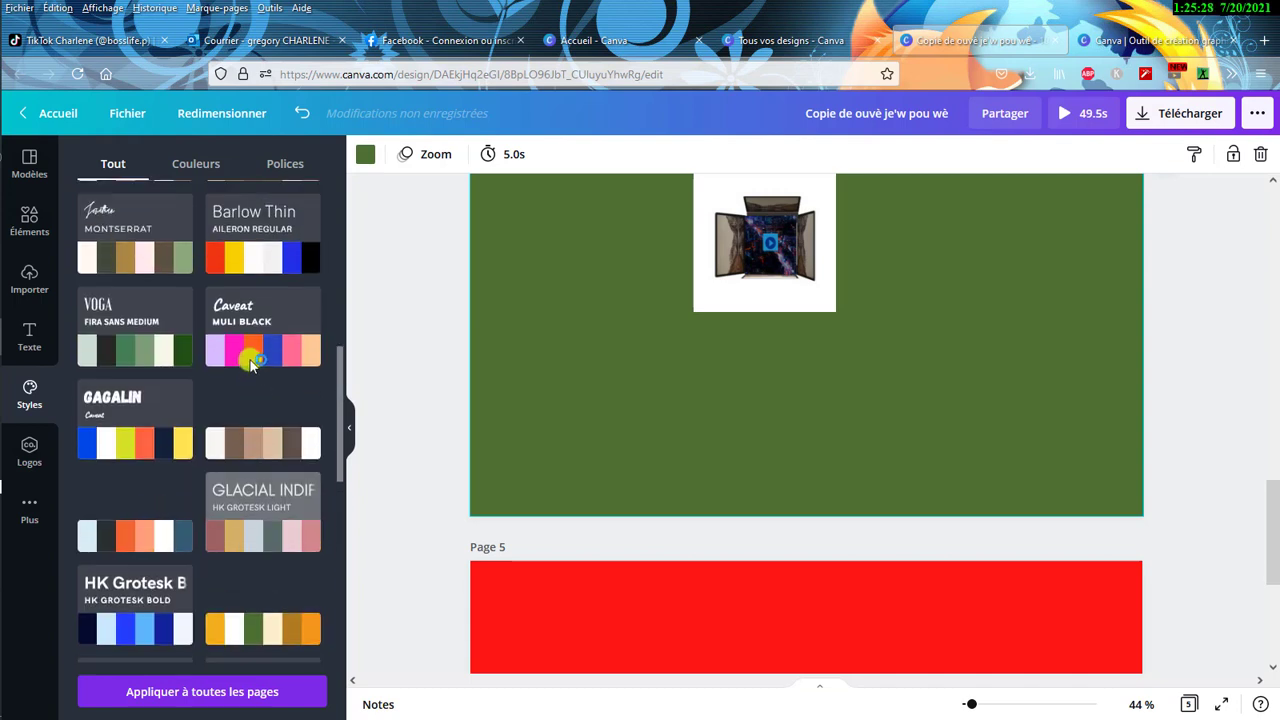
{"action": "left_click", "coordinate": [146, 444]}
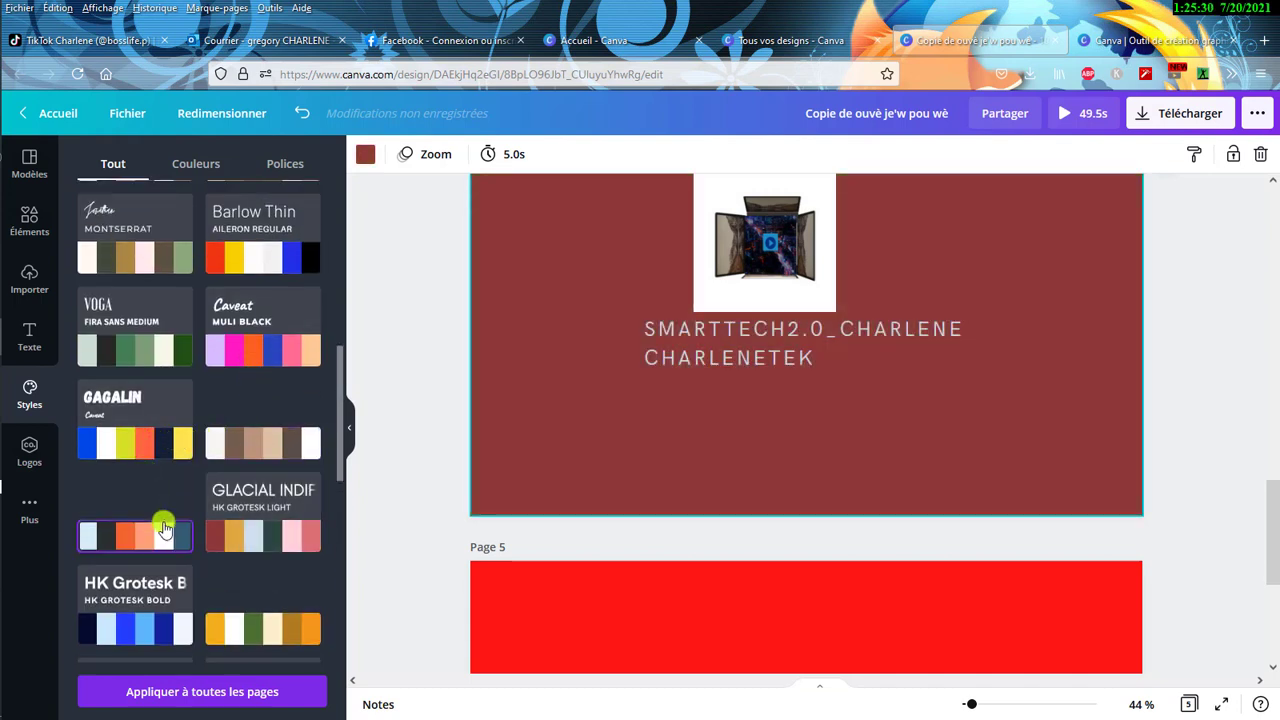
{"action": "left_click", "coordinate": [155, 538]}
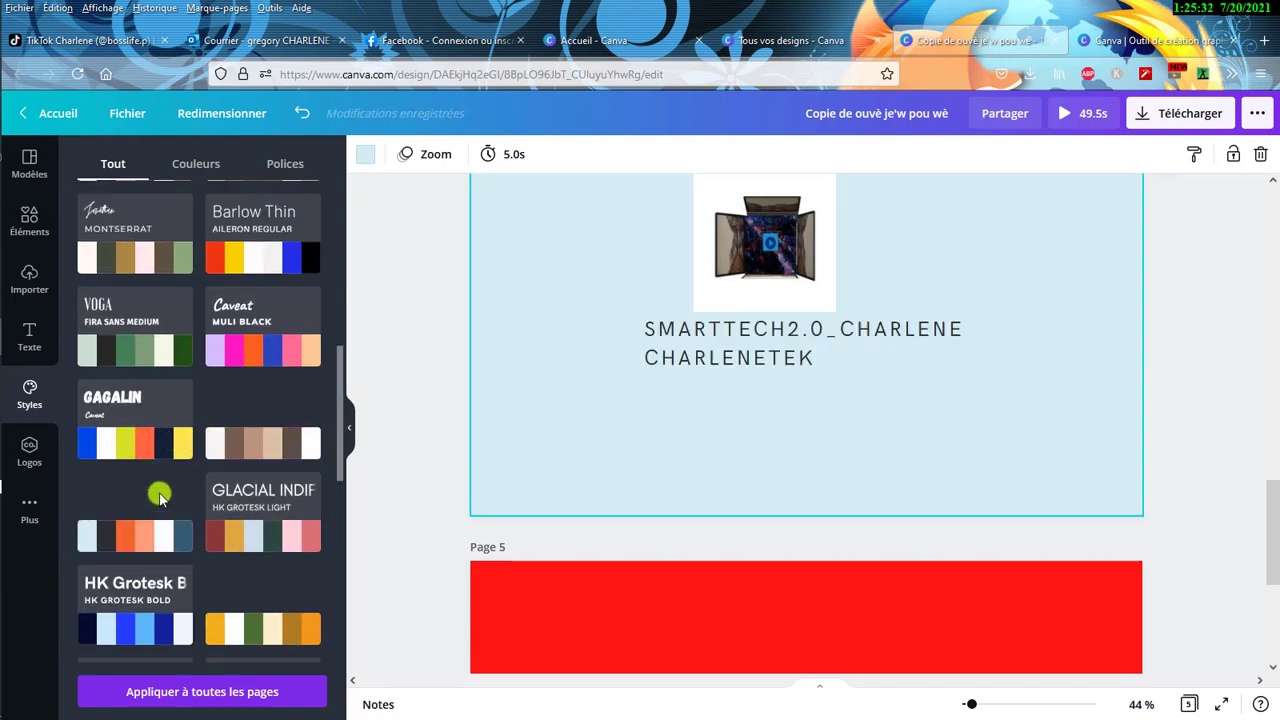
- Apply the FREDOKA ONE font pairing to page 4
{"action": "left_click", "coordinate": [195, 164]}
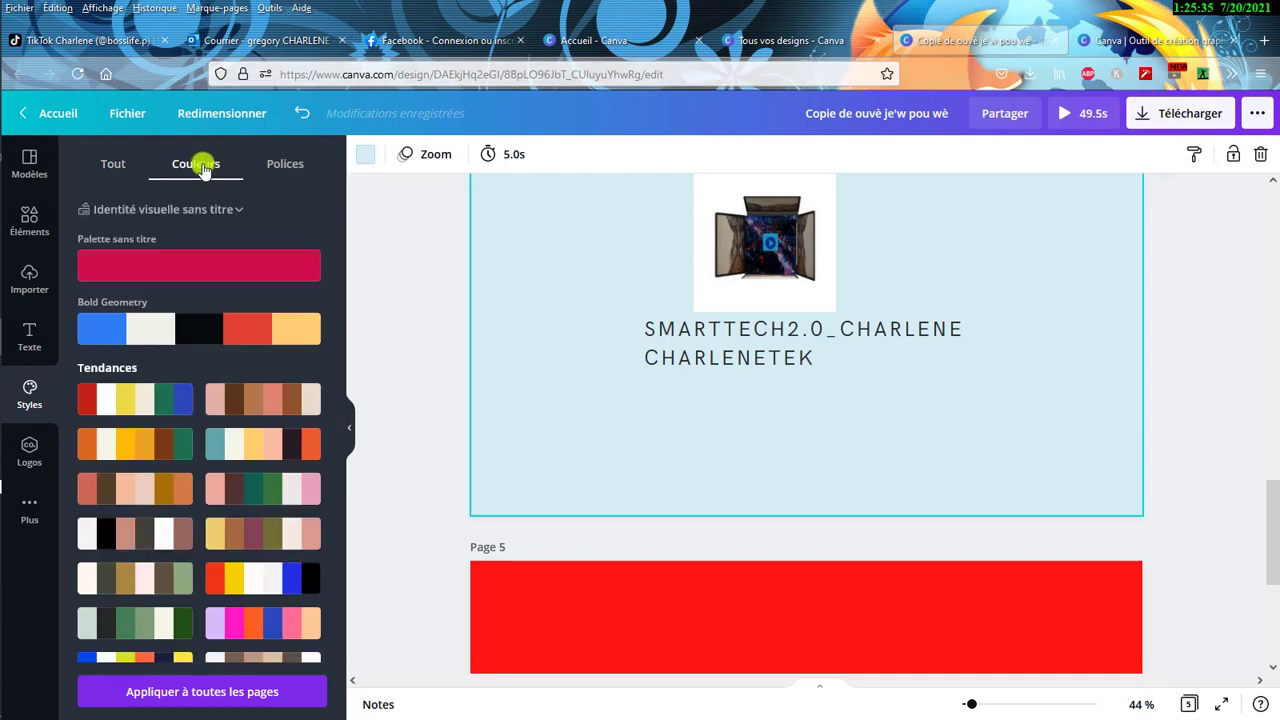
{"action": "left_click", "coordinate": [285, 168]}
{"action": "left_click", "coordinate": [167, 347]}
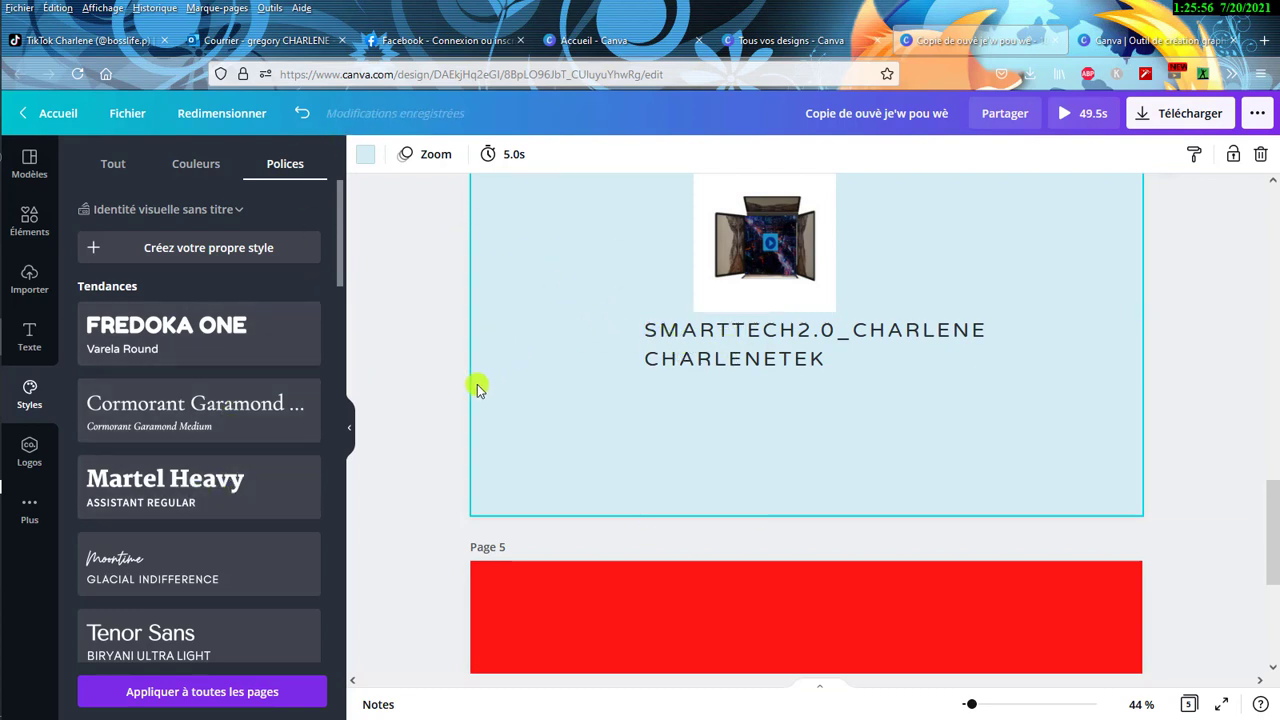
- Undo the font and background changes, then redo to restore the light-blue background
{"action": "scroll", "coordinate": [252, 520], "scroll_direction": "down", "scroll_amount": 3}
{"action": "scroll", "coordinate": [252, 525], "scroll_direction": "down", "scroll_amount": 2}
{"action": "scroll", "coordinate": [252, 530], "scroll_direction": "up", "scroll_amount": 2}
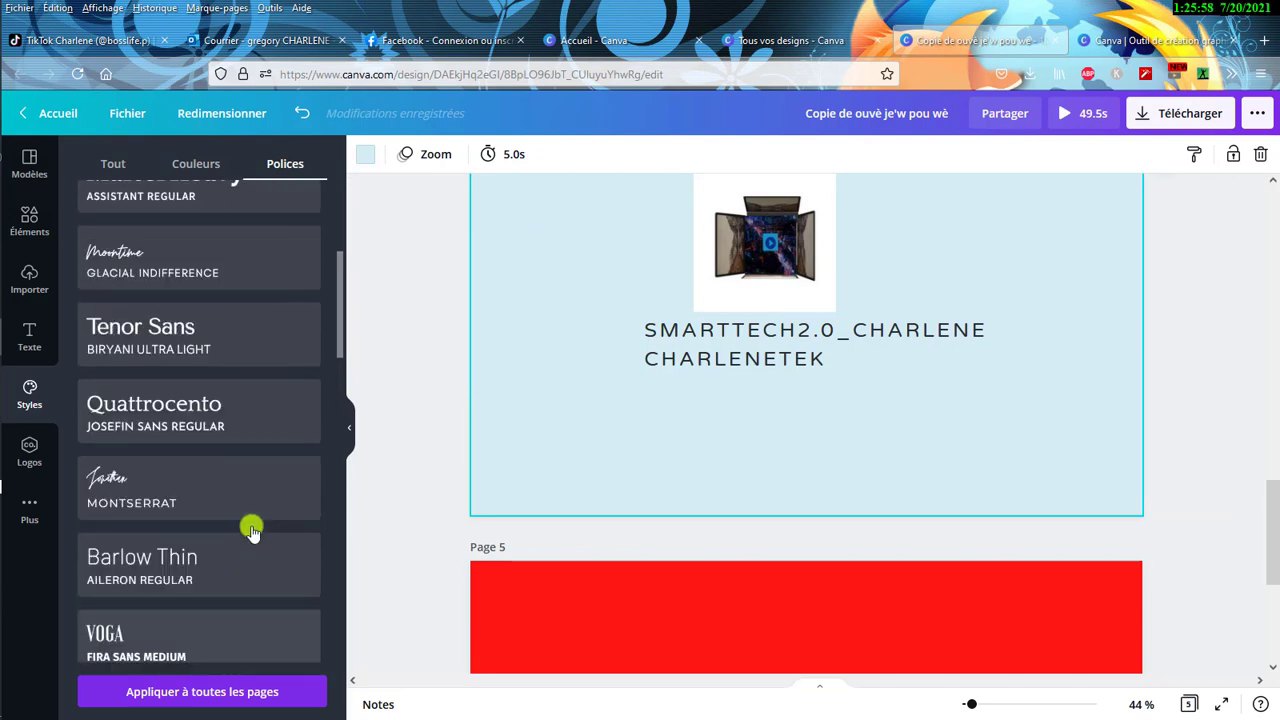
{"action": "scroll", "coordinate": [252, 530], "scroll_direction": "up", "scroll_amount": 2}
{"action": "scroll", "coordinate": [255, 528], "scroll_direction": "up", "scroll_amount": 3}
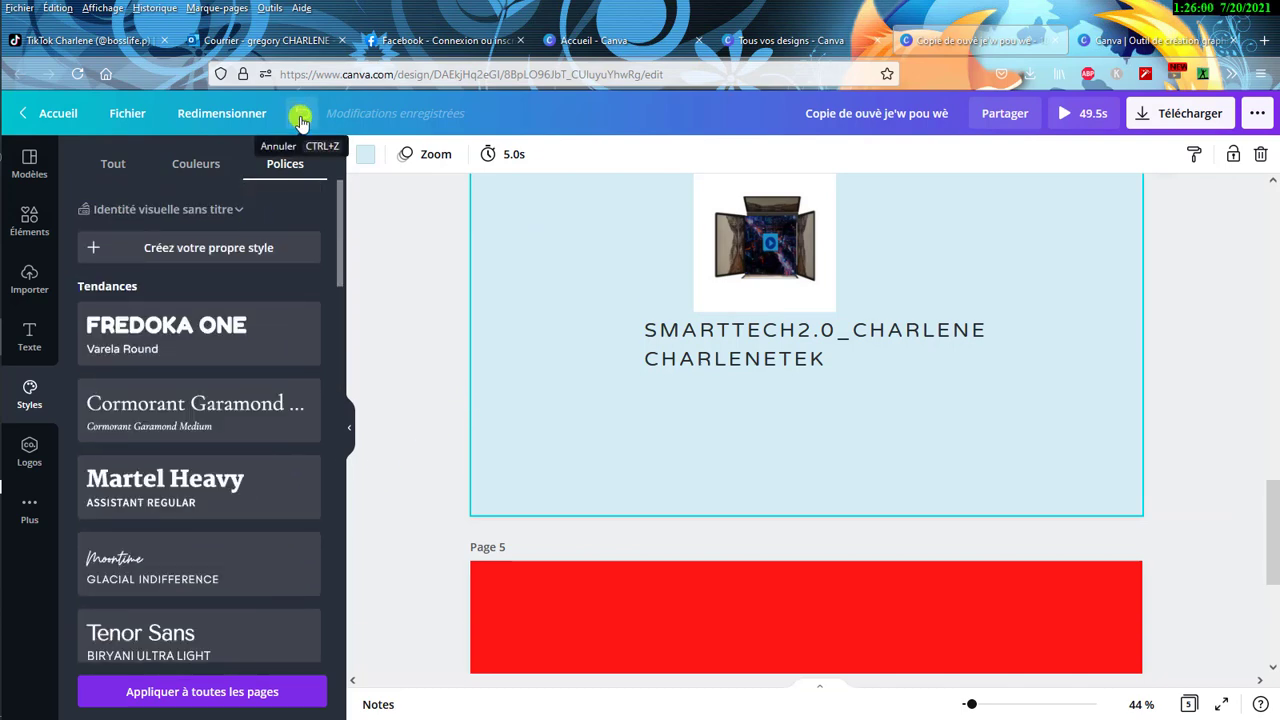
{"action": "left_click", "coordinate": [301, 119]}
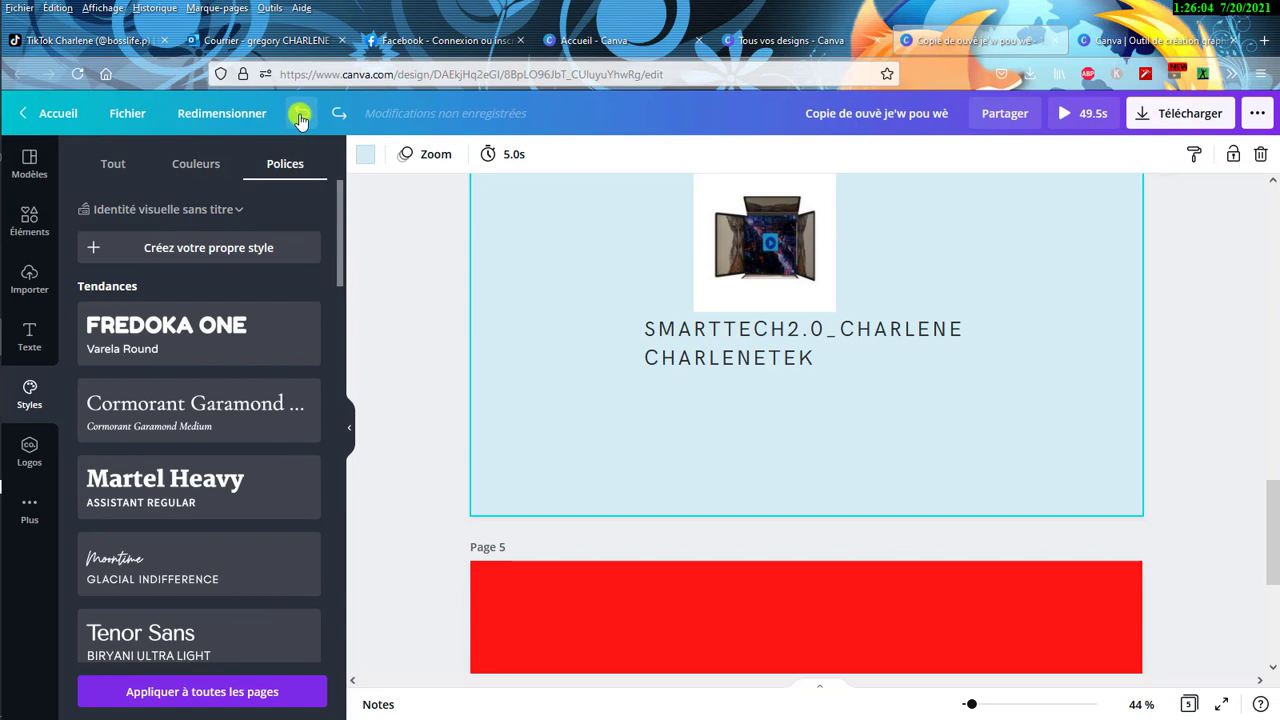
{"action": "left_click", "coordinate": [300, 117]}
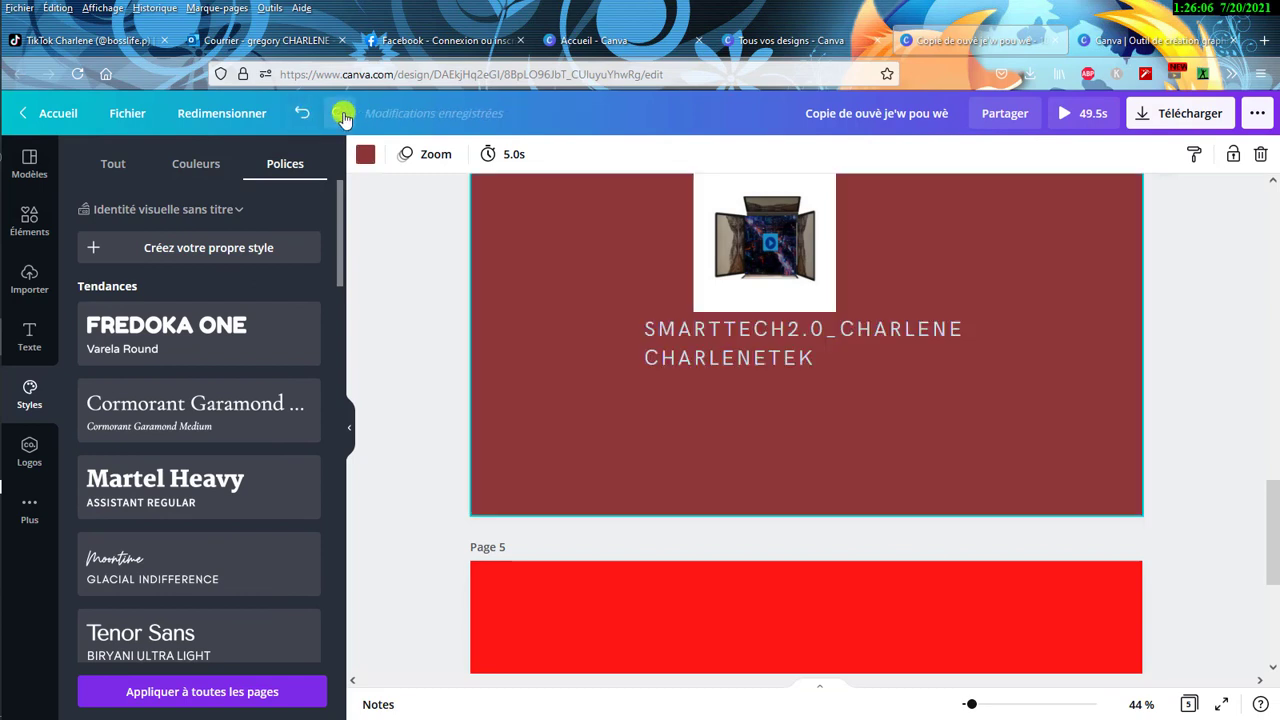
{"action": "left_click", "coordinate": [339, 113]}
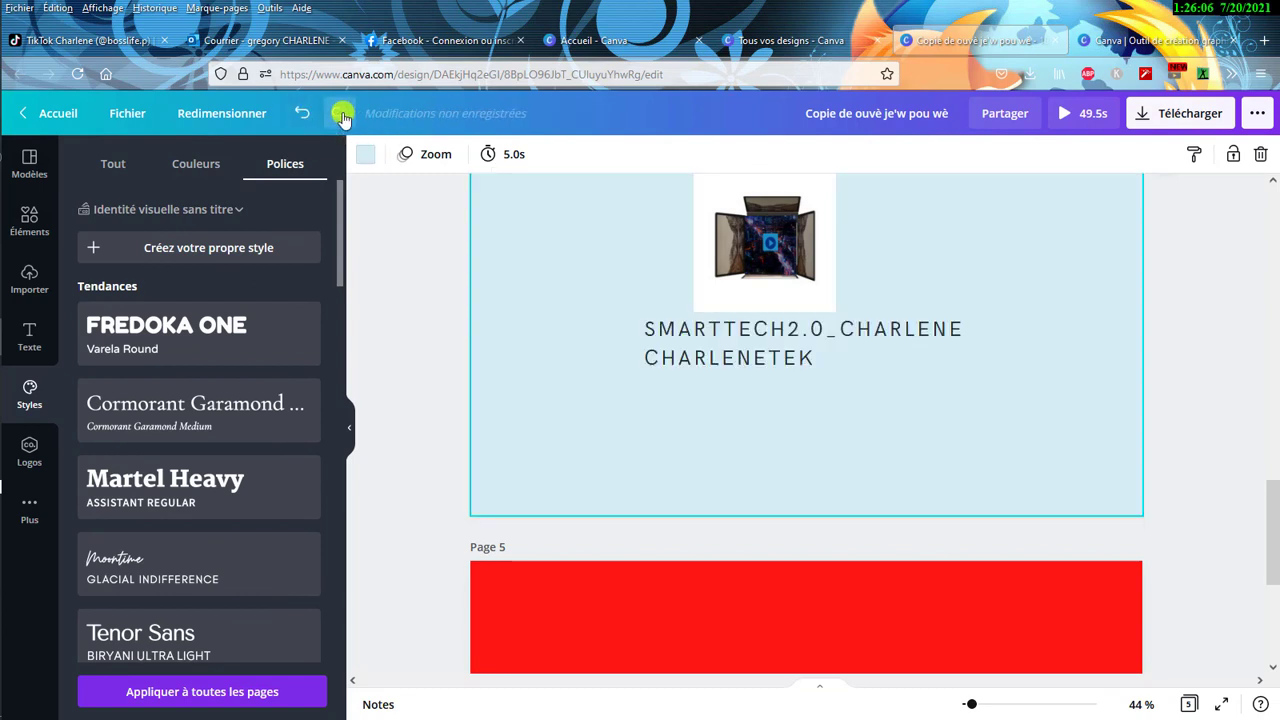
- Open the Audio app from the extra Canva apps to list Epic and Voyages tracks
{"action": "left_click", "coordinate": [31, 452]}
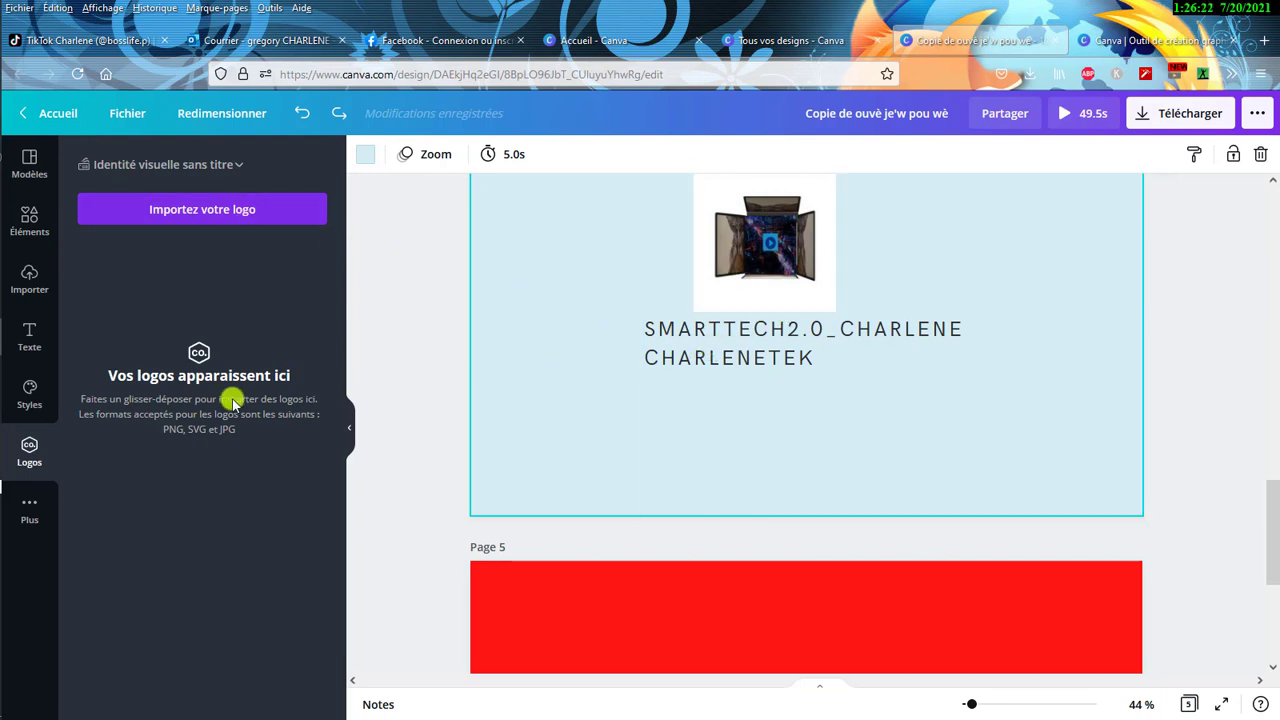
{"action": "left_click", "coordinate": [32, 519]}
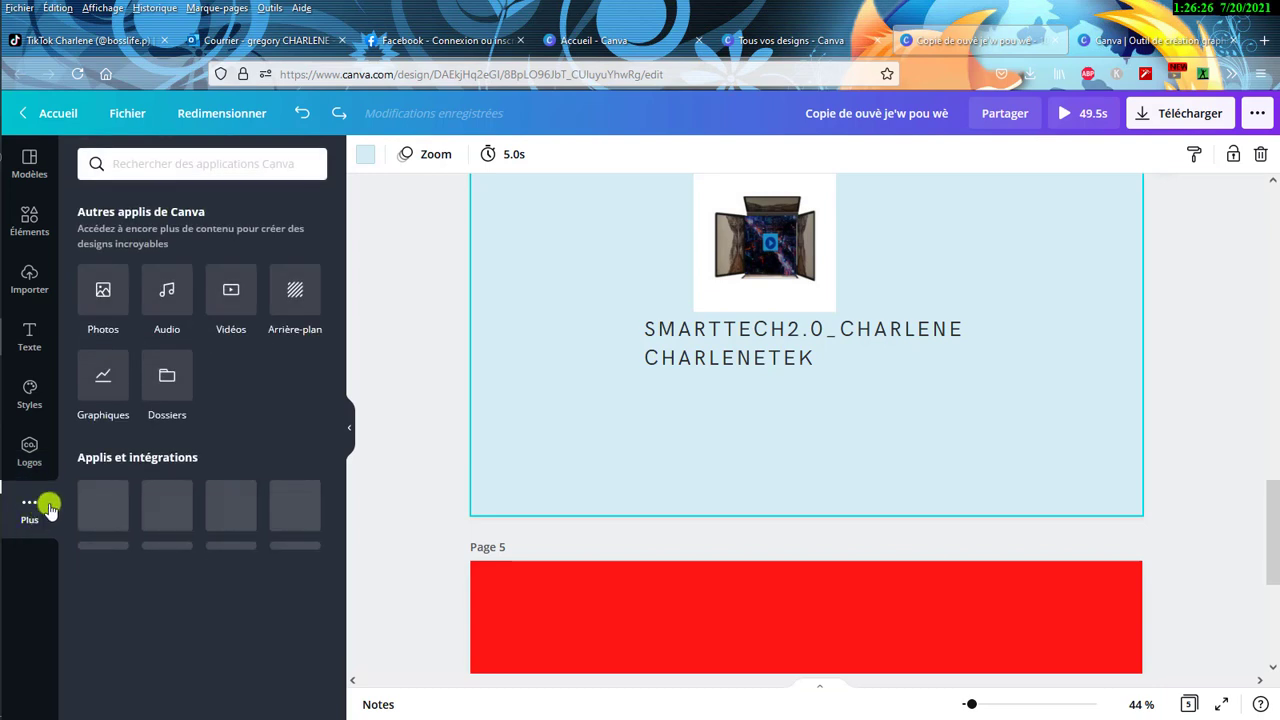
{"action": "scroll", "coordinate": [204, 511], "scroll_direction": "down", "scroll_amount": 1}
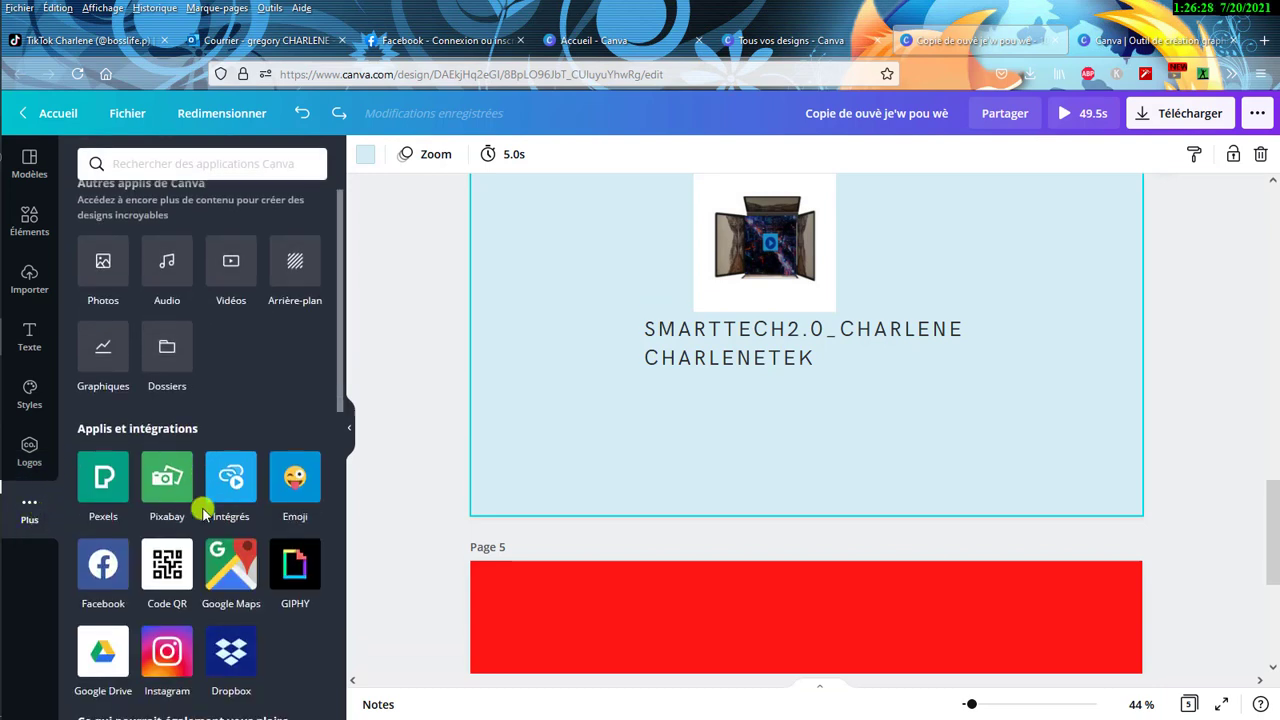
{"action": "scroll", "coordinate": [204, 511], "scroll_direction": "down", "scroll_amount": 2}
{"action": "scroll", "coordinate": [204, 511], "scroll_direction": "down", "scroll_amount": 2}
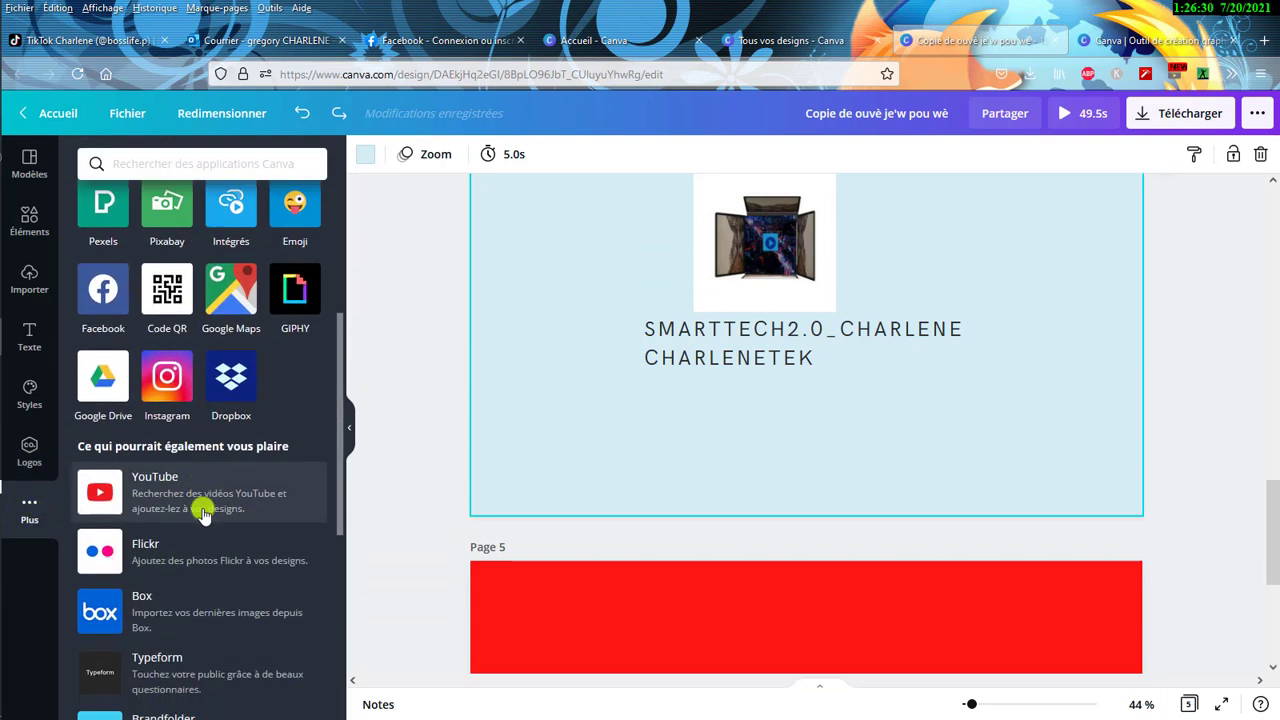
{"action": "scroll", "coordinate": [204, 511], "scroll_direction": "down", "scroll_amount": 2}
{"action": "scroll", "coordinate": [204, 511], "scroll_direction": "down", "scroll_amount": 2}
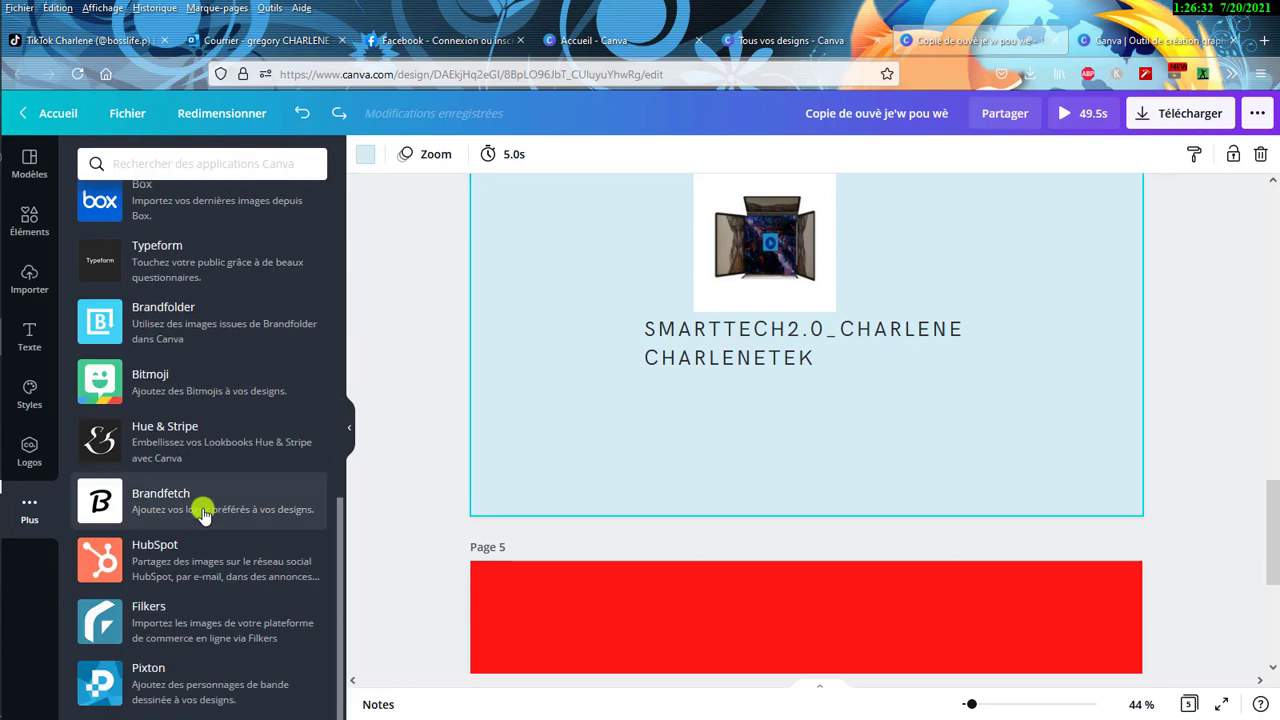
{"action": "scroll", "coordinate": [243, 506], "scroll_direction": "up", "scroll_amount": 2}
{"action": "scroll", "coordinate": [243, 506], "scroll_direction": "up", "scroll_amount": 3}
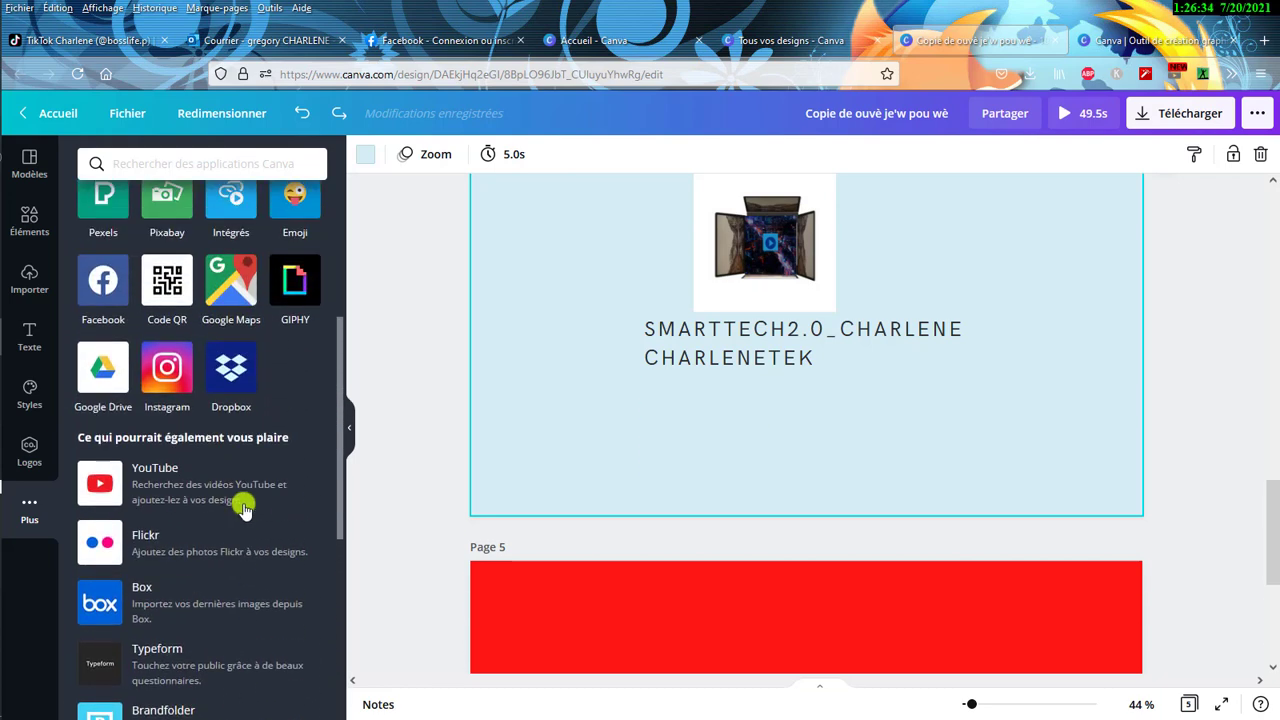
{"action": "scroll", "coordinate": [243, 506], "scroll_direction": "up", "scroll_amount": 1}
{"action": "scroll", "coordinate": [243, 506], "scroll_direction": "up", "scroll_amount": 3}
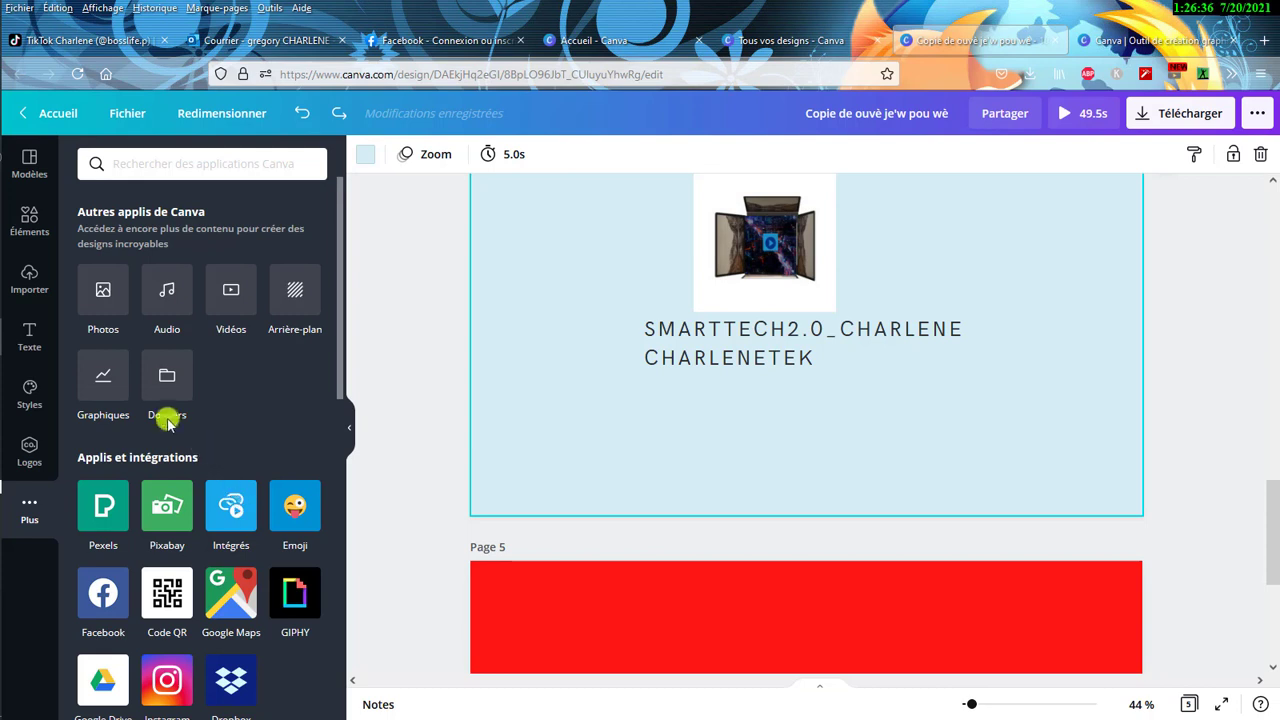
{"action": "left_click", "coordinate": [170, 318]}
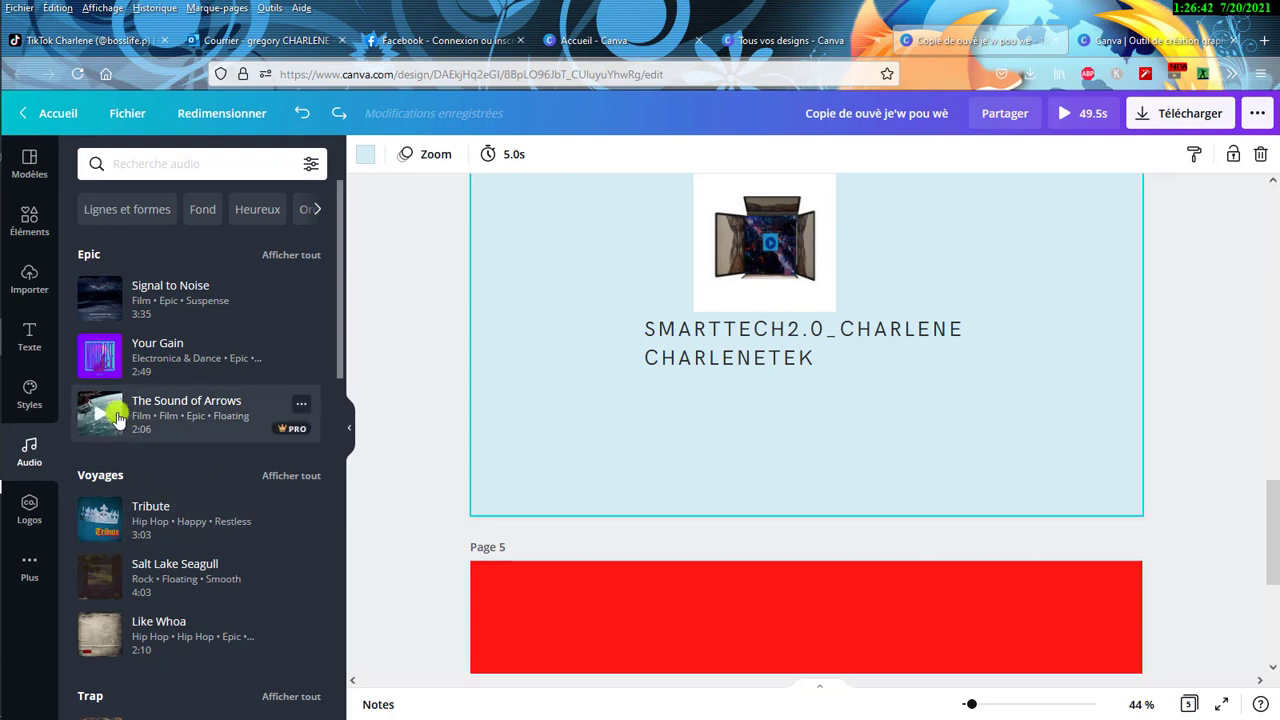
- Preview The Sound of Arrows, then browse the Fond category of audio tracks
{"action": "left_click", "coordinate": [100, 420]}
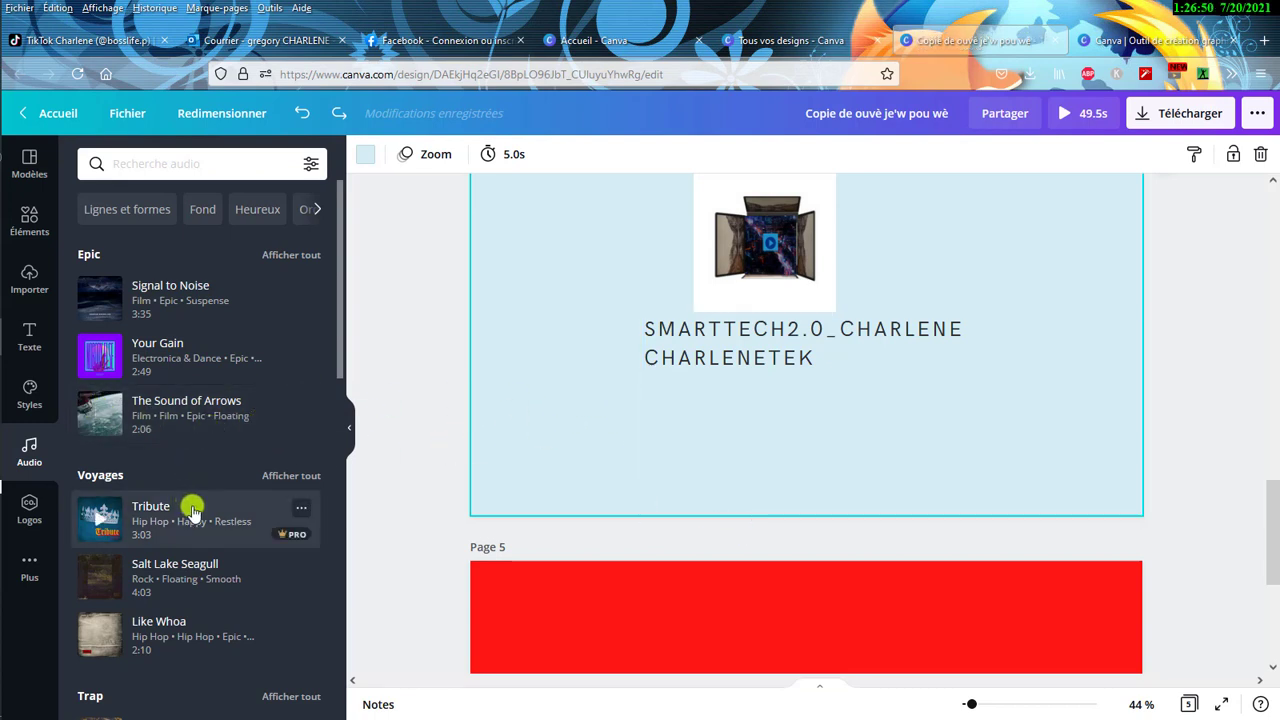
{"action": "scroll", "coordinate": [195, 515], "scroll_direction": "down", "scroll_amount": 3}
{"action": "scroll", "coordinate": [197, 515], "scroll_direction": "up", "scroll_amount": 3}
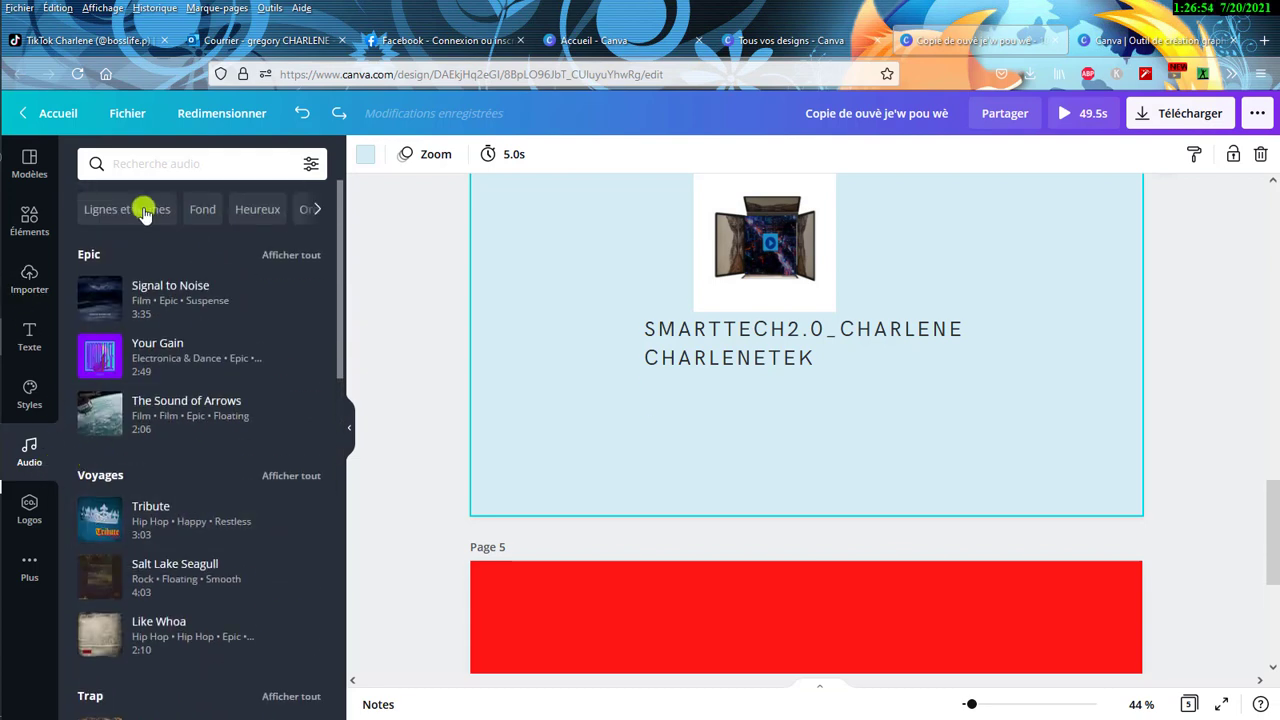
{"action": "left_click", "coordinate": [203, 211]}
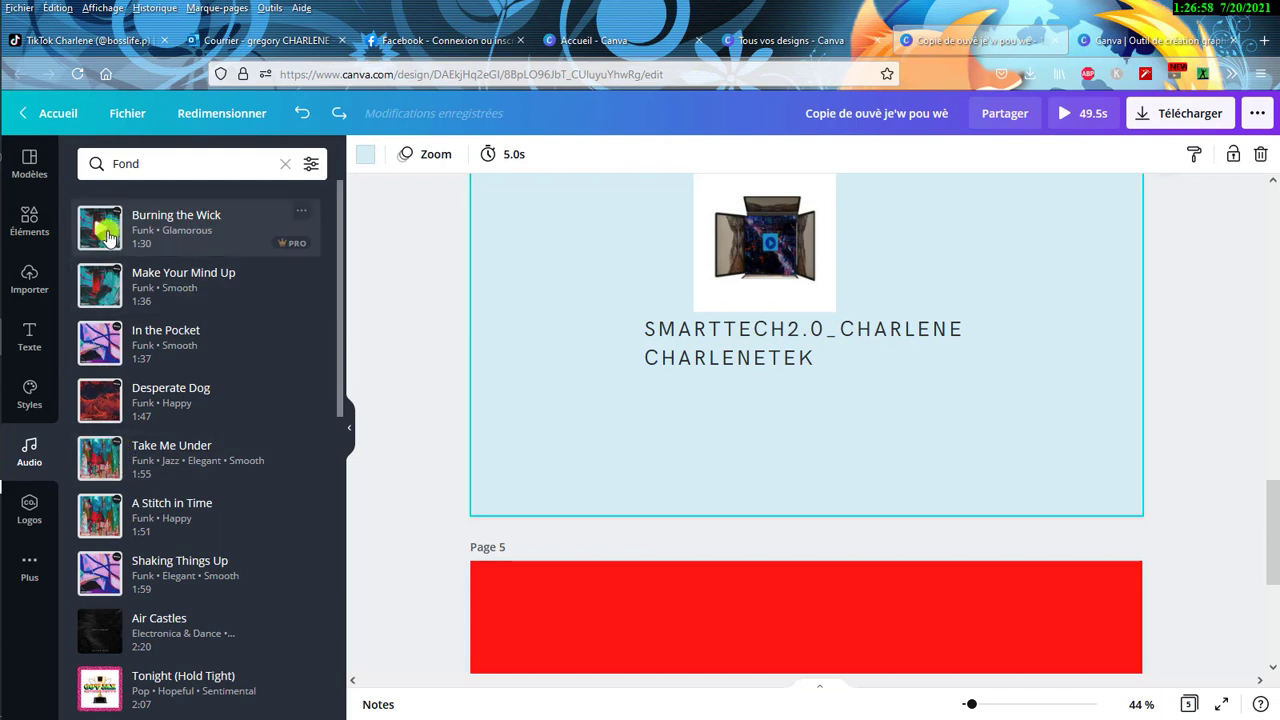
{"action": "scroll", "coordinate": [153, 552], "scroll_direction": "down", "scroll_amount": 2}
{"action": "scroll", "coordinate": [153, 552], "scroll_direction": "down", "scroll_amount": 2}
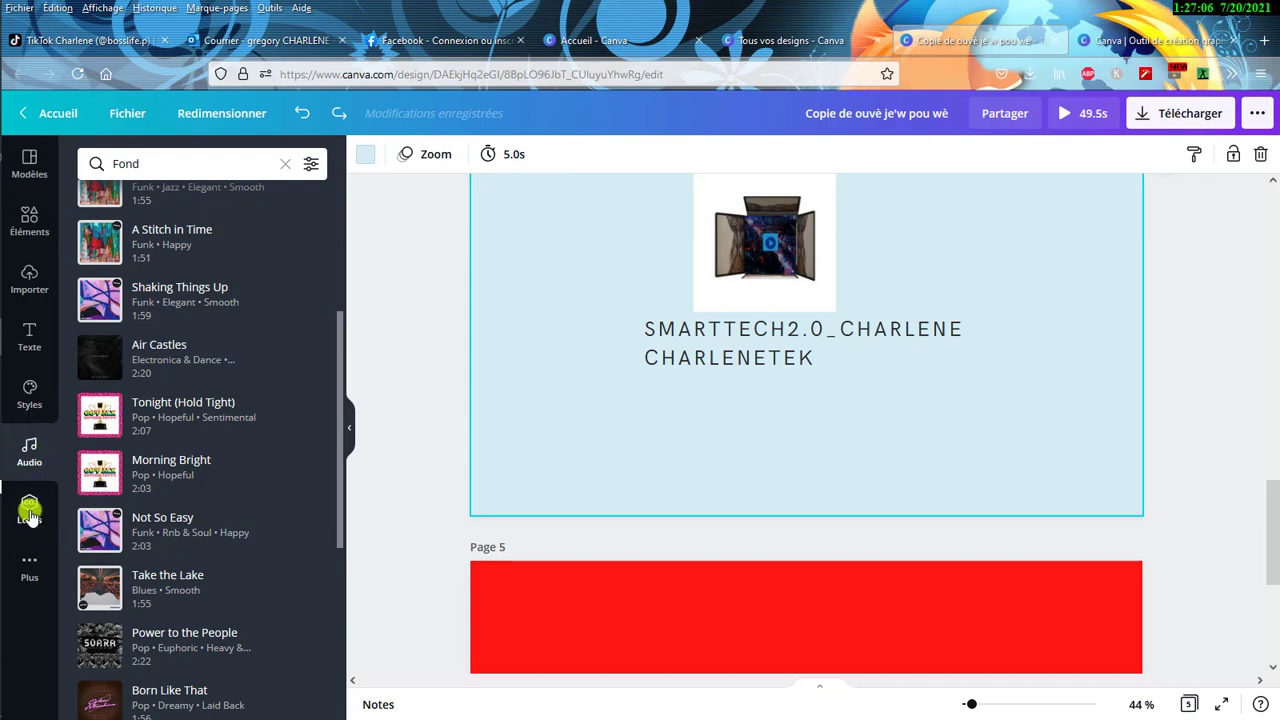
- Browse the Elements library and show results for 'Ordinateur'
{"action": "left_click", "coordinate": [30, 512]}
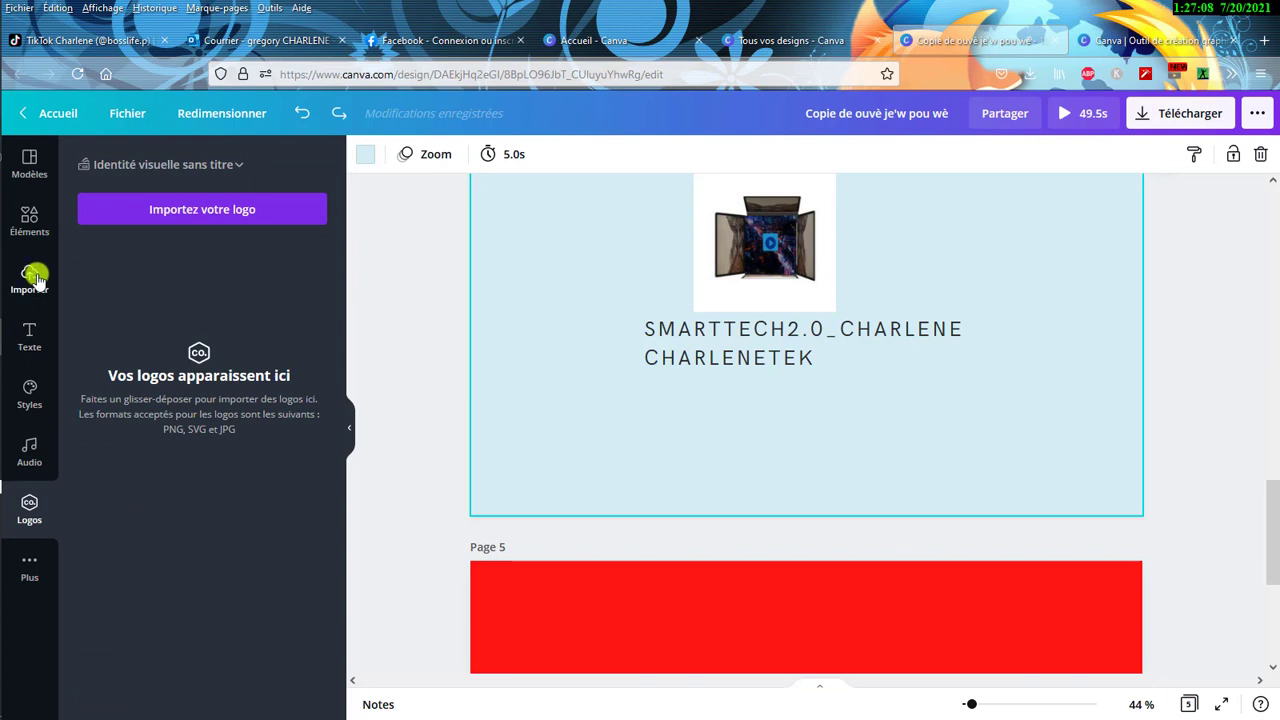
{"action": "left_click", "coordinate": [30, 236]}
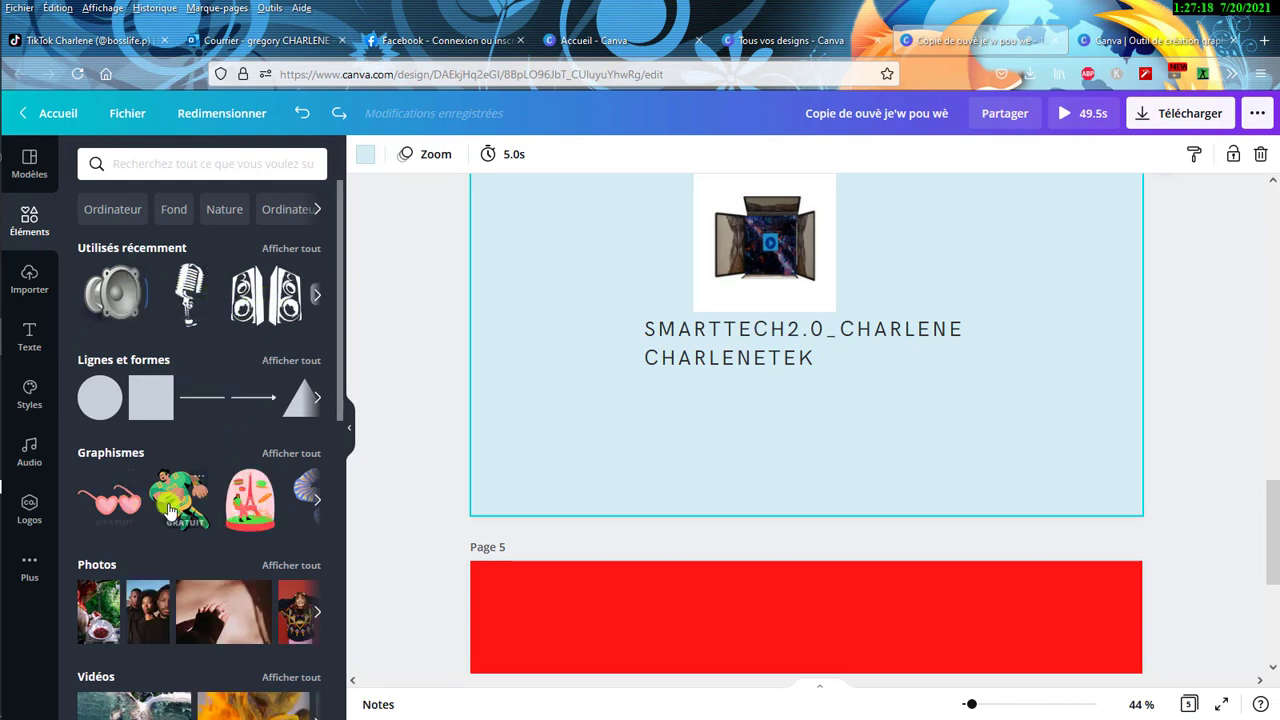
{"action": "scroll", "coordinate": [235, 505], "scroll_direction": "down", "scroll_amount": 3}
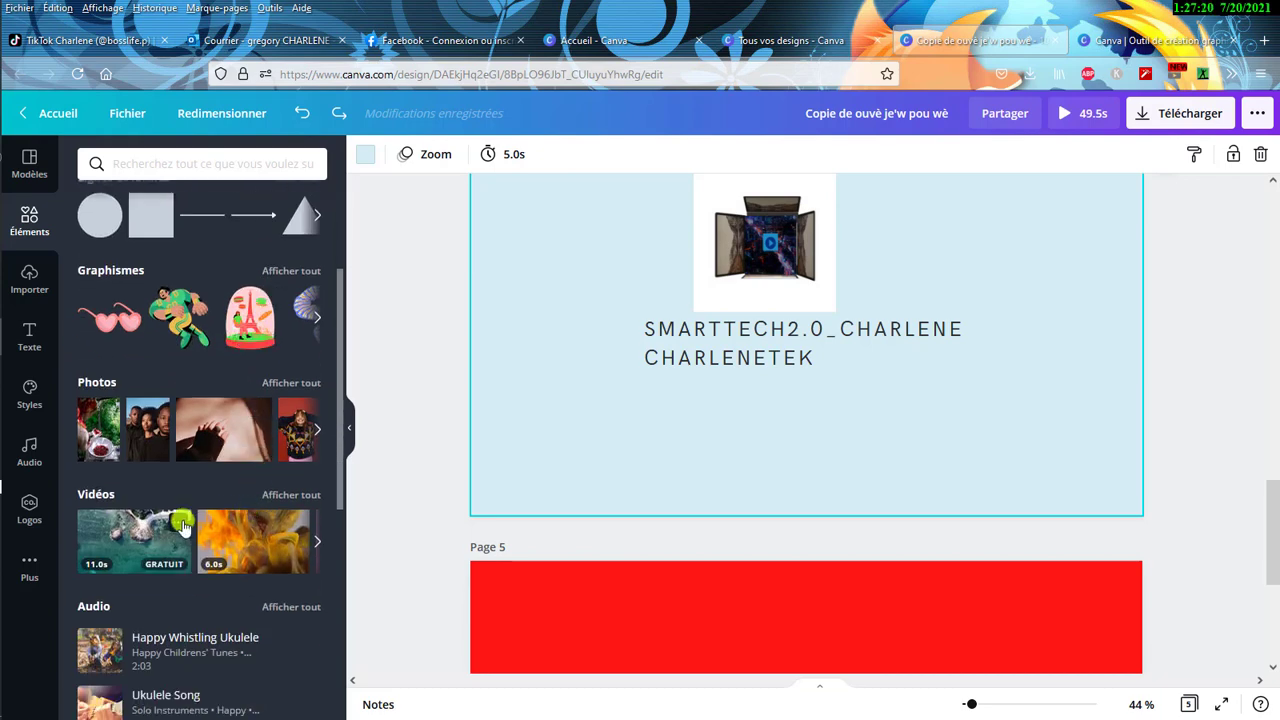
{"action": "scroll", "coordinate": [182, 528], "scroll_direction": "down", "scroll_amount": 3}
{"action": "scroll", "coordinate": [195, 568], "scroll_direction": "down", "scroll_amount": 2}
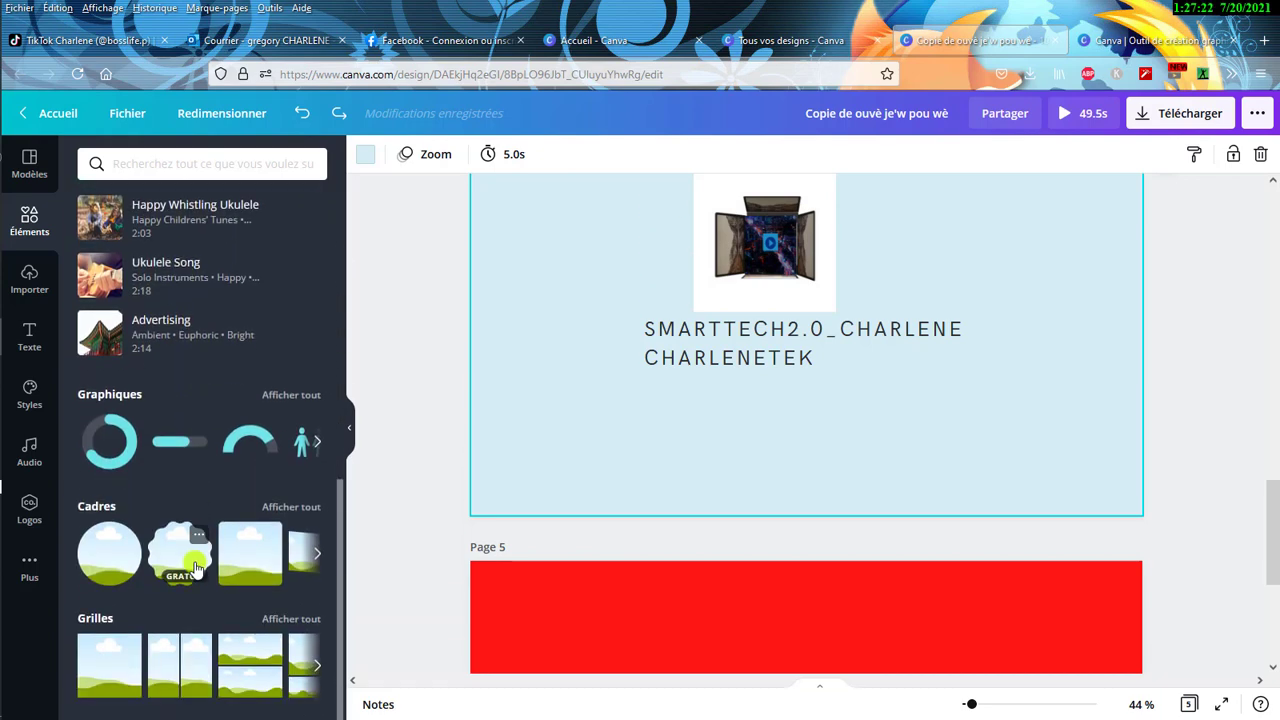
{"action": "scroll", "coordinate": [228, 618], "scroll_direction": "up", "scroll_amount": 3}
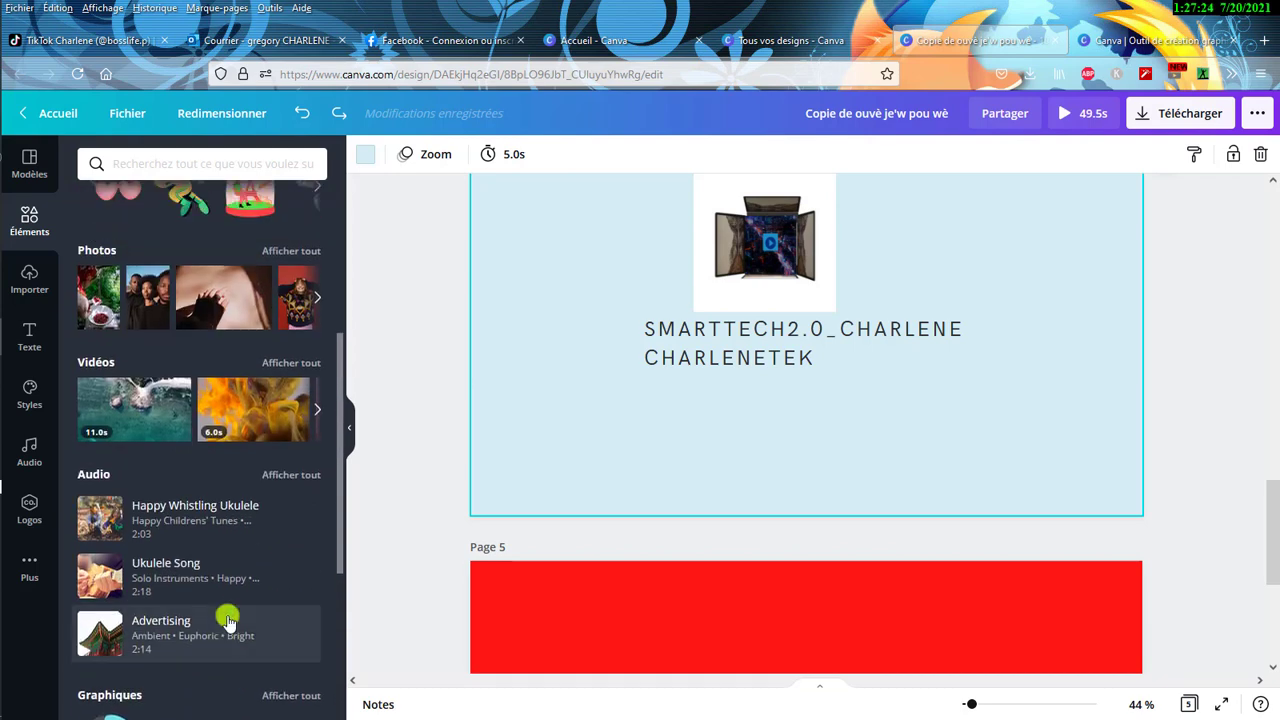
{"action": "scroll", "coordinate": [222, 612], "scroll_direction": "up", "scroll_amount": 2}
{"action": "scroll", "coordinate": [217, 608], "scroll_direction": "up", "scroll_amount": 2}
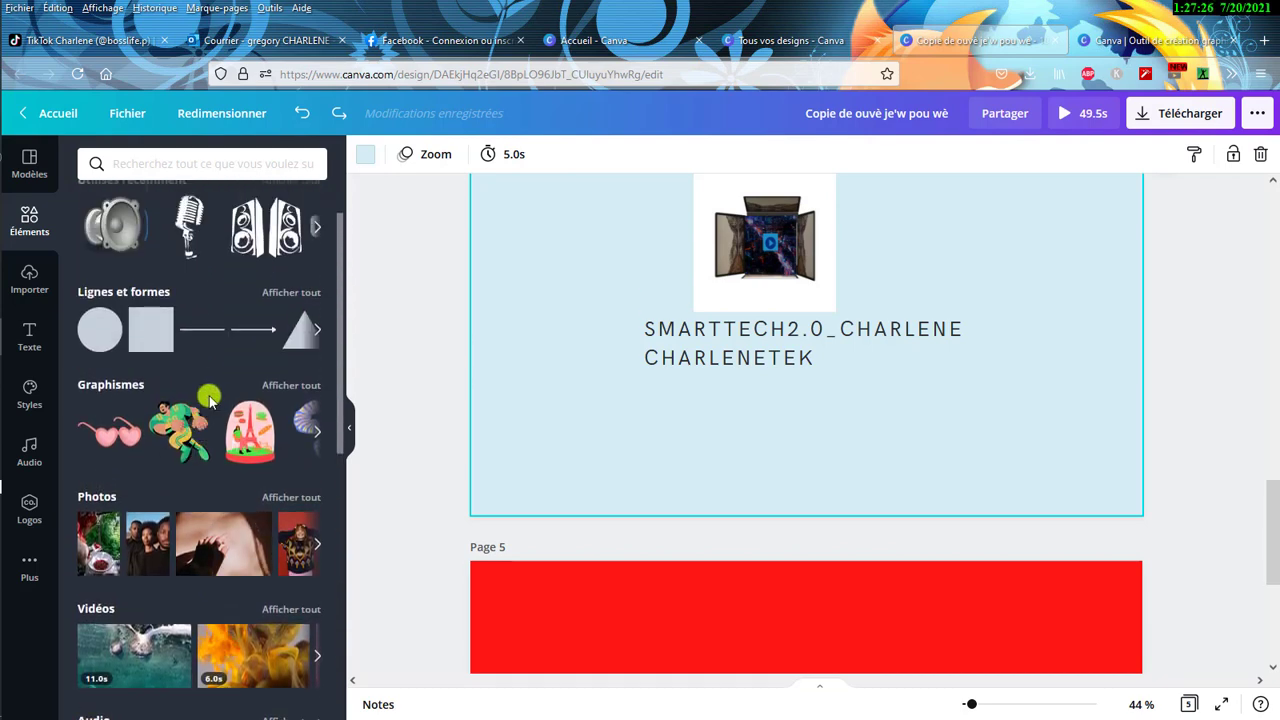
{"action": "scroll", "coordinate": [218, 398], "scroll_direction": "up", "scroll_amount": 1}
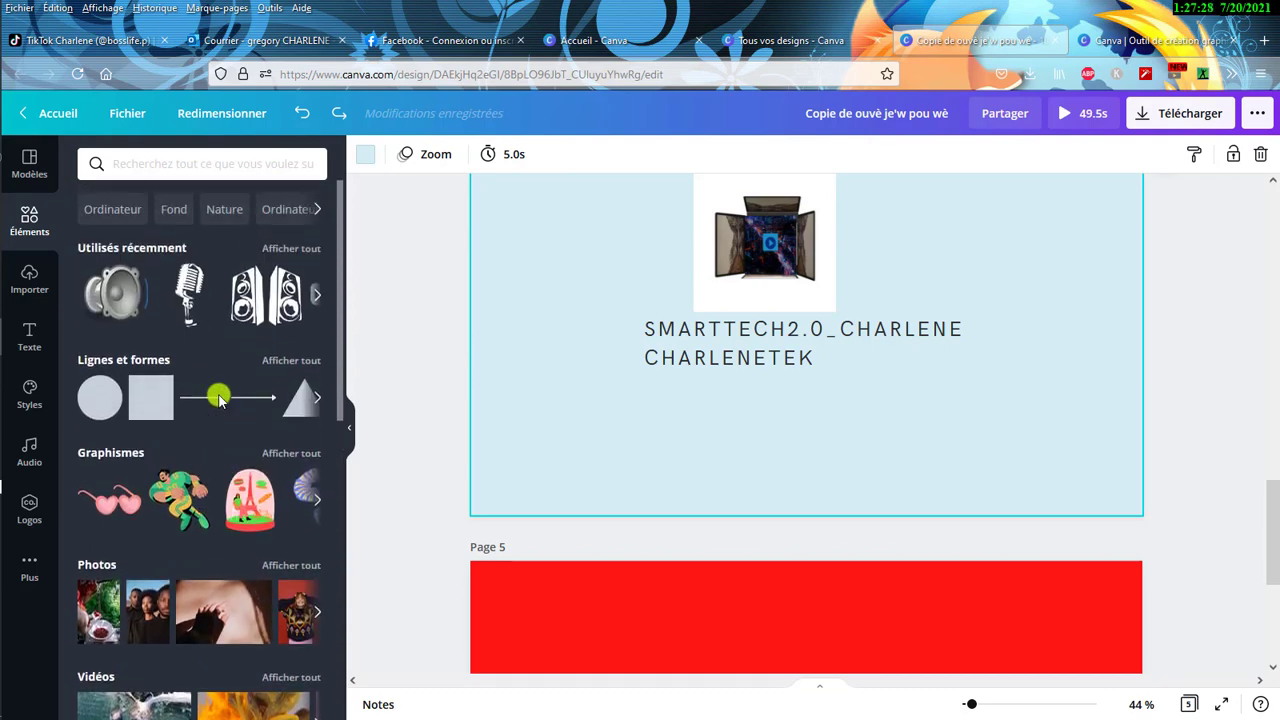
{"action": "left_click", "coordinate": [112, 209]}
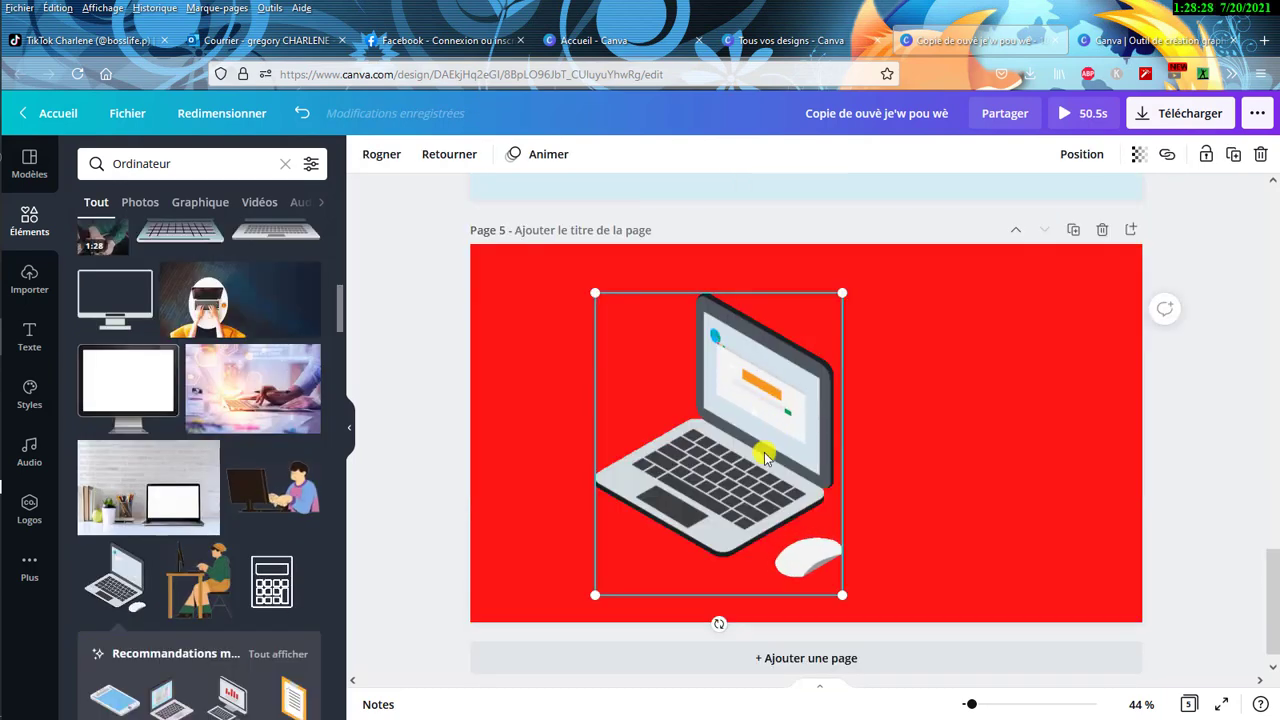
- Shift the laptop-and-mouse illustration right and enlarge it near the centre of red Page 5
{"action": "left_click_drag", "start_coordinate": [788, 449], "coordinate": [832, 439]}
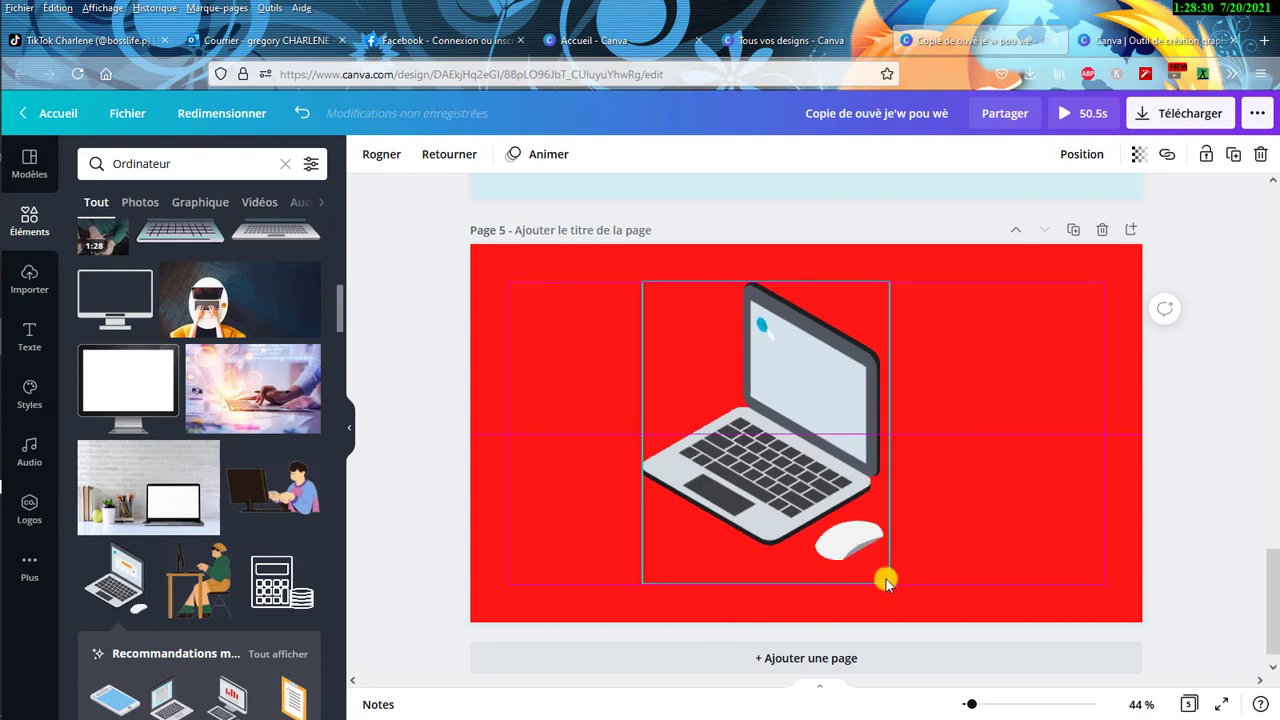
{"action": "left_click_drag", "start_coordinate": [903, 583], "coordinate": [930, 584]}
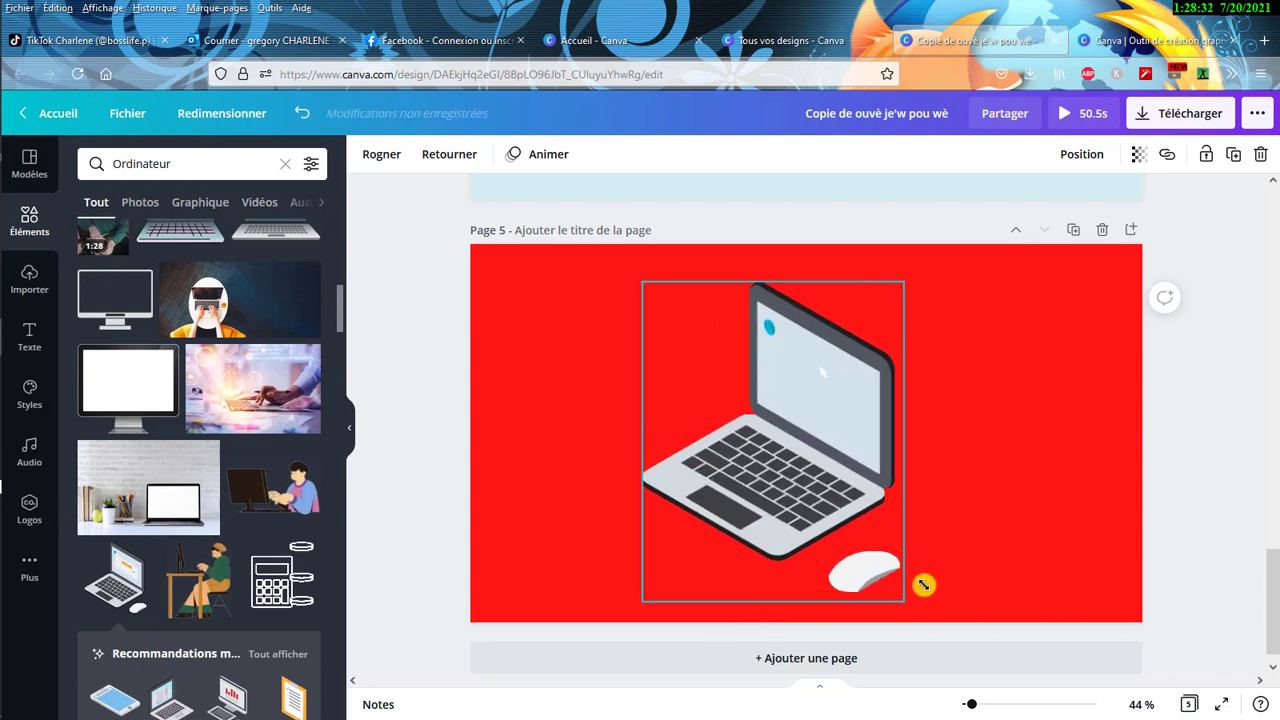
{"action": "left_click_drag", "start_coordinate": [904, 432], "coordinate": [908, 434]}
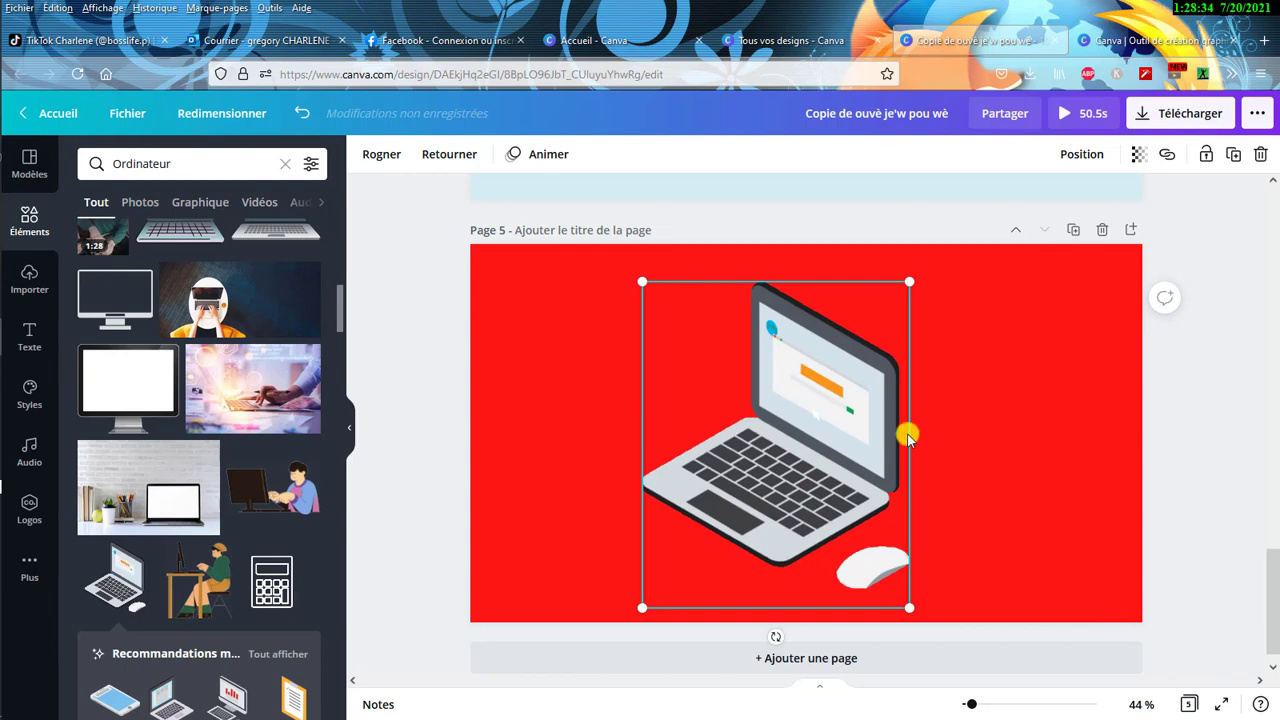
- Scroll up through the design and select the microphone graphic on Page 3
{"action": "scroll", "coordinate": [840, 420], "scroll_direction": "up", "scroll_amount": 1}
{"action": "scroll", "coordinate": [840, 423], "scroll_direction": "up", "scroll_amount": 2}
{"action": "scroll", "coordinate": [837, 417], "scroll_direction": "up", "scroll_amount": 3}
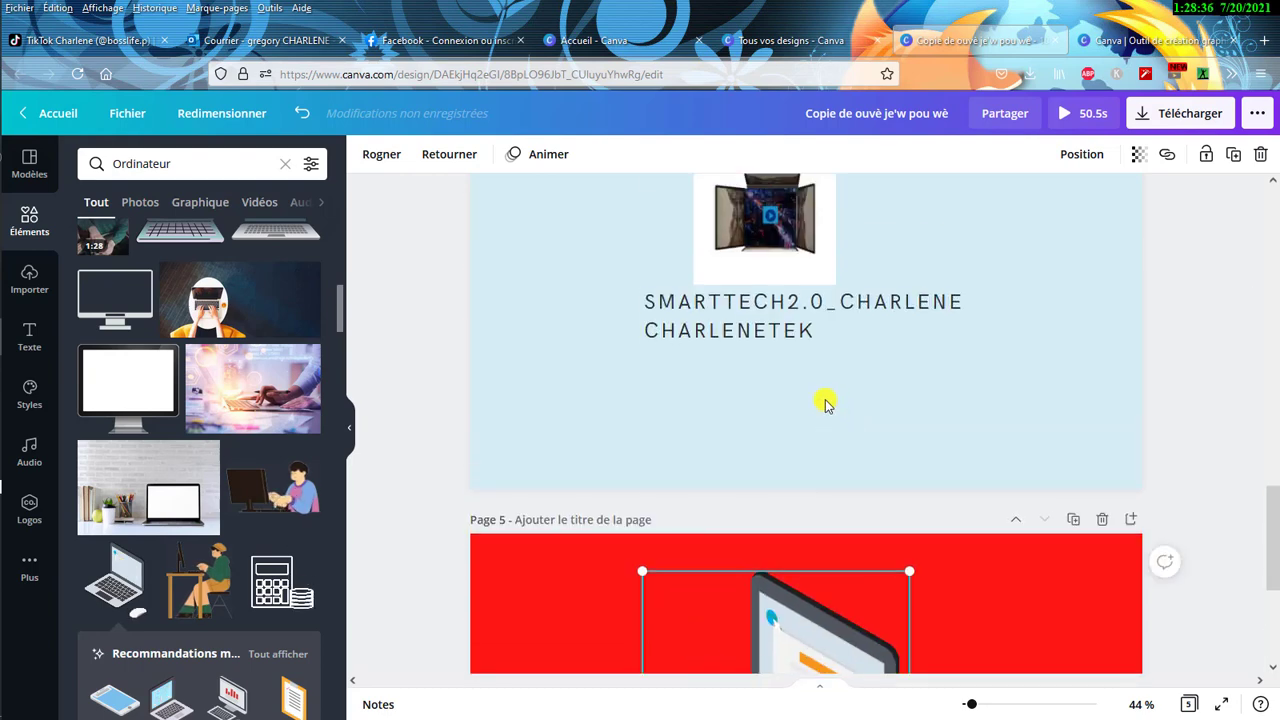
{"action": "scroll", "coordinate": [826, 400], "scroll_direction": "up", "scroll_amount": 6}
{"action": "scroll", "coordinate": [826, 404], "scroll_direction": "up", "scroll_amount": 4}
{"action": "scroll", "coordinate": [826, 404], "scroll_direction": "up", "scroll_amount": 1}
{"action": "left_click", "coordinate": [824, 402]}
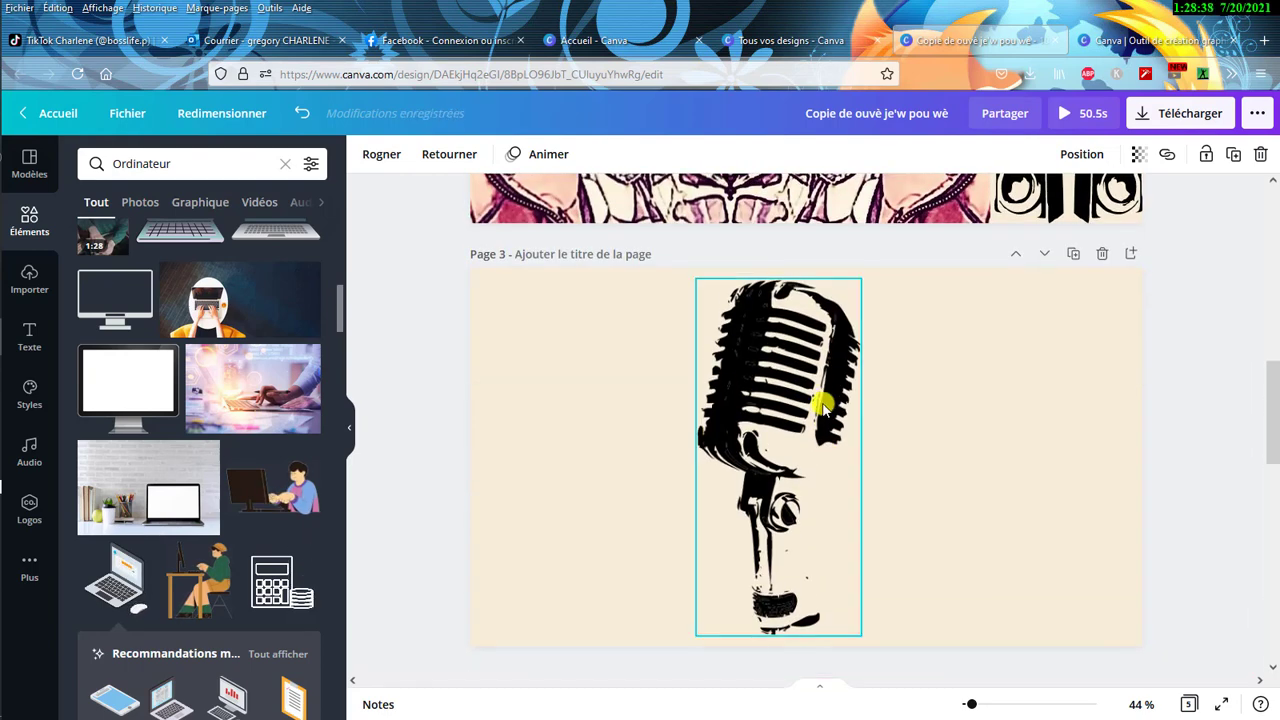
{"action": "scroll", "coordinate": [825, 500], "scroll_direction": "up", "scroll_amount": 2}
{"action": "scroll", "coordinate": [836, 532], "scroll_direction": "up", "scroll_amount": 2}
{"action": "scroll", "coordinate": [836, 532], "scroll_direction": "up", "scroll_amount": 1}
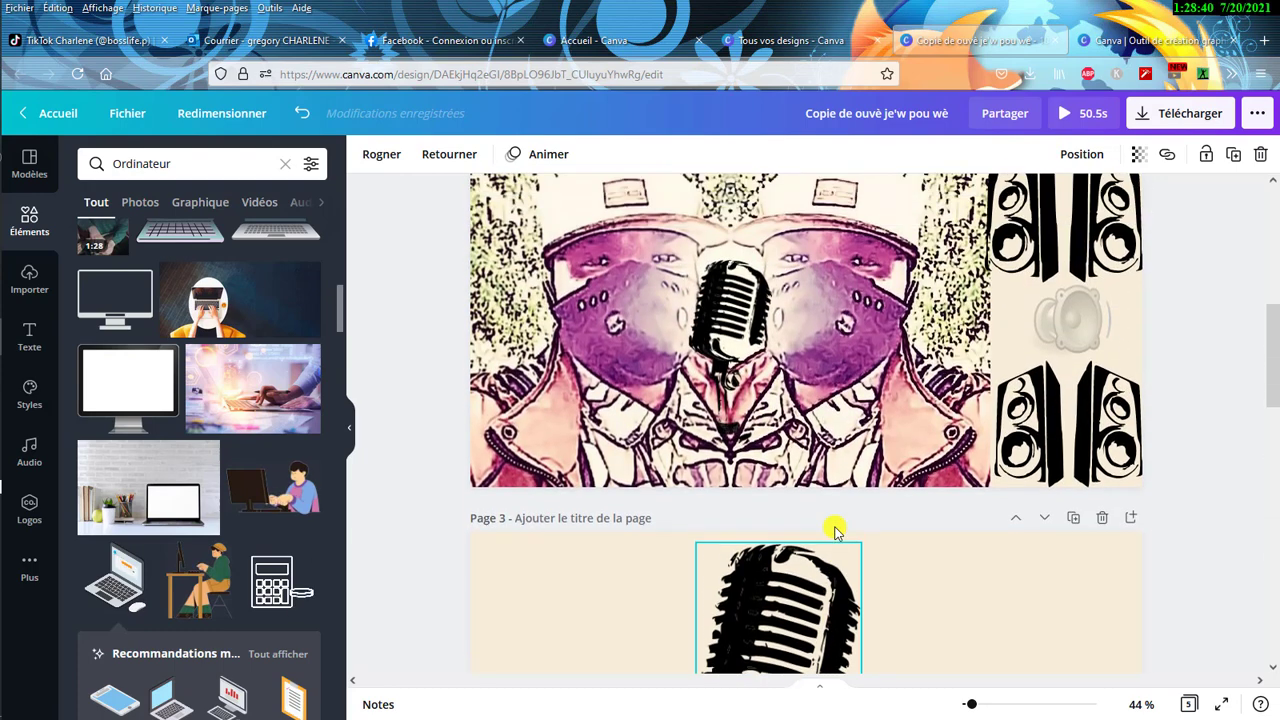
{"action": "scroll", "coordinate": [836, 532], "scroll_direction": "down", "scroll_amount": 1}
{"action": "scroll", "coordinate": [836, 532], "scroll_direction": "down", "scroll_amount": 1}
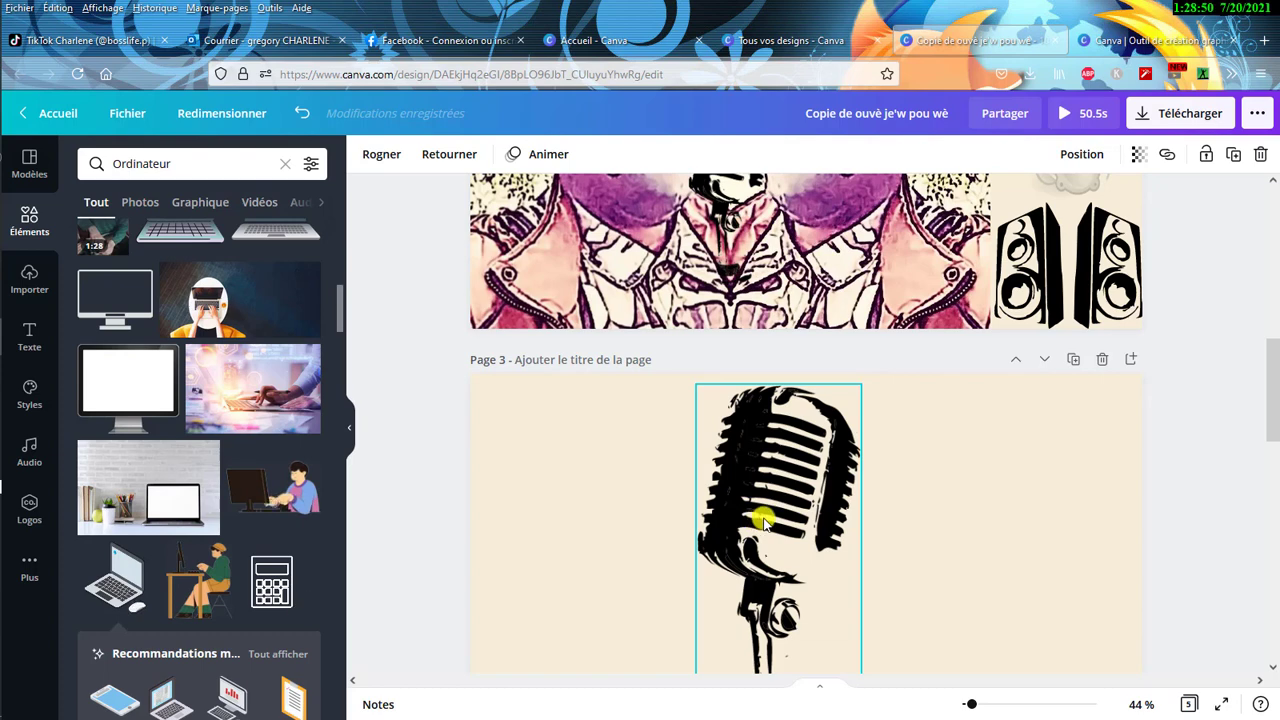
- Scroll up to Page 2 and bring up the Télécharger panel, set to MP4 for all 5 pages
{"action": "scroll", "coordinate": [760, 450], "scroll_direction": "up", "scroll_amount": 1}
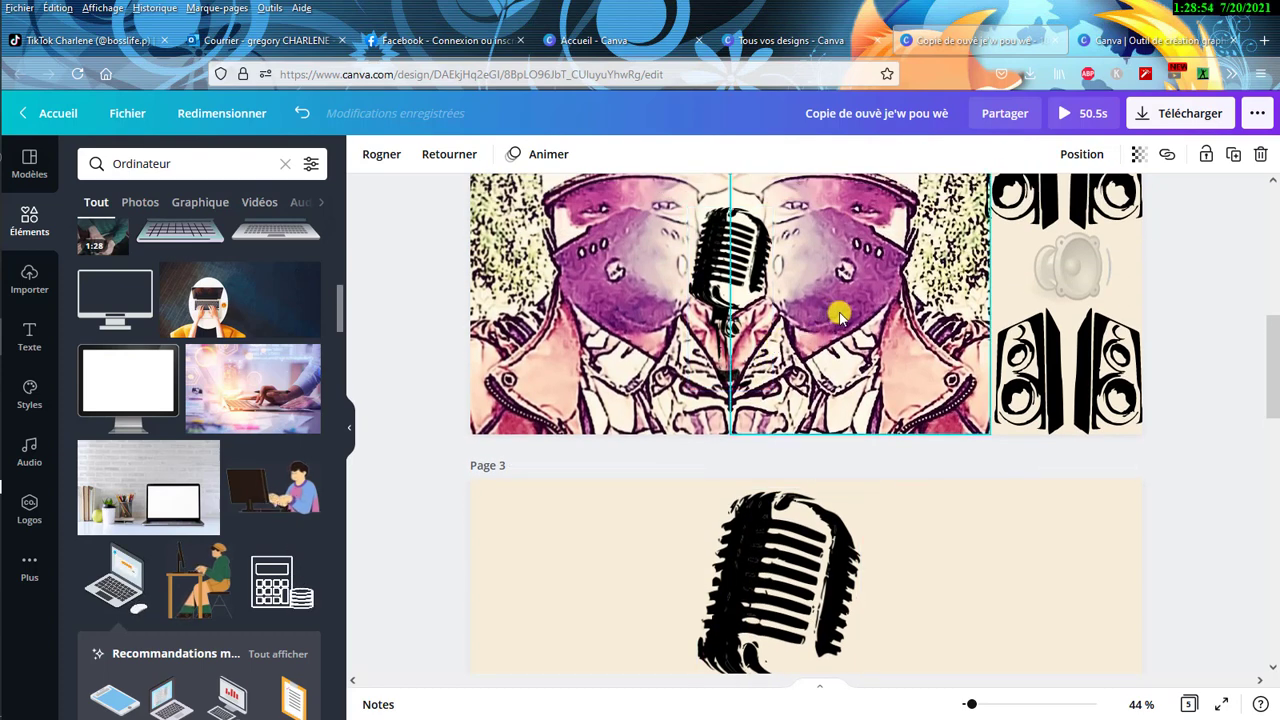
{"action": "scroll", "coordinate": [840, 316], "scroll_direction": "up", "scroll_amount": 1}
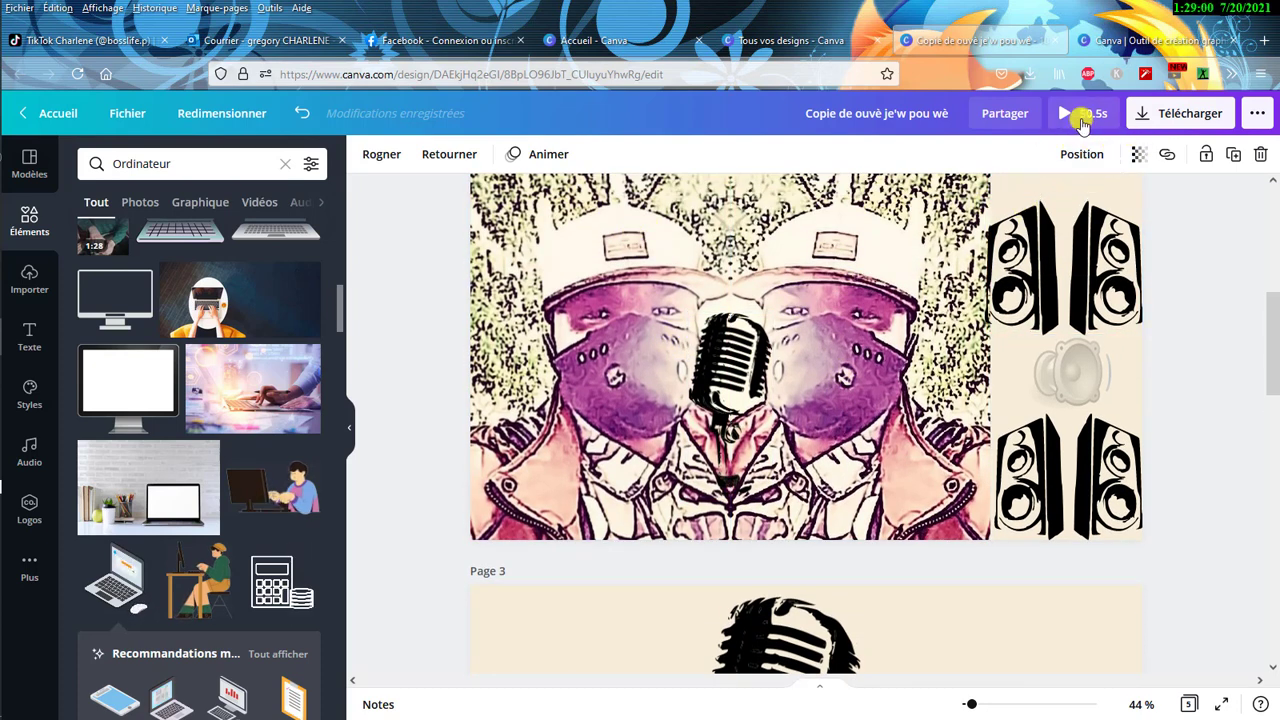
{"action": "left_click", "coordinate": [1160, 116]}
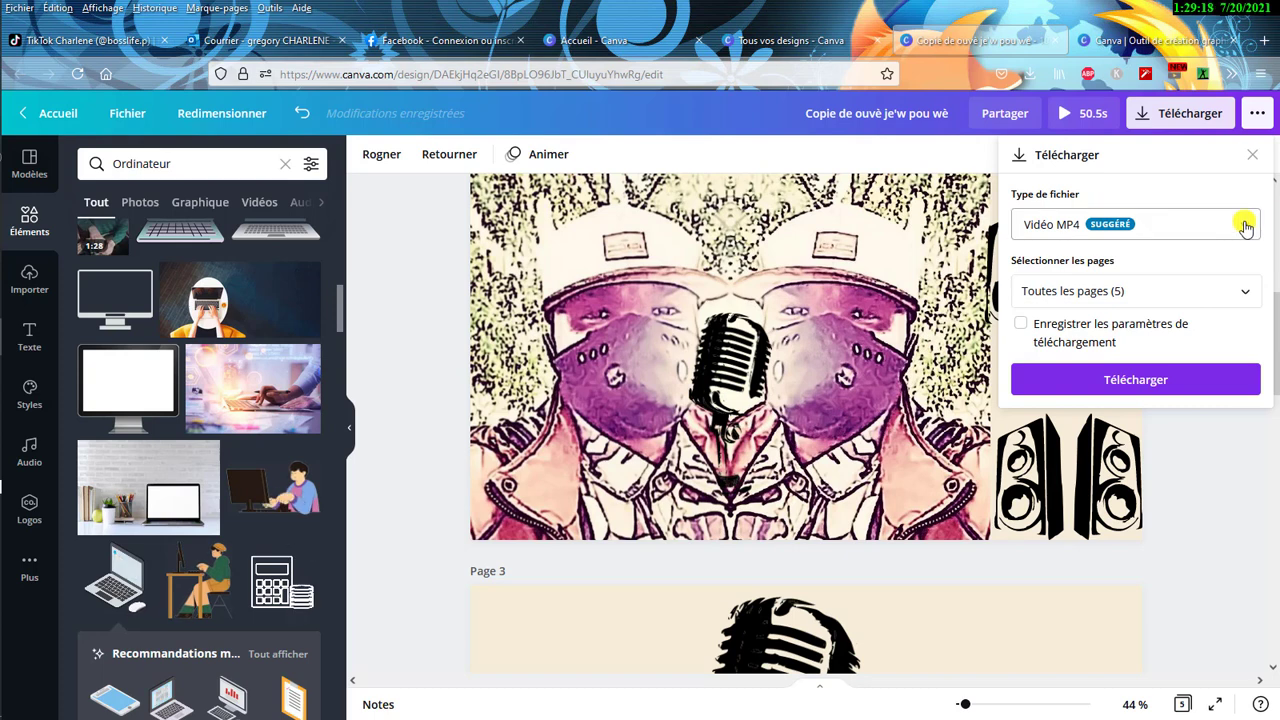
- Browse the Type de fichier formats (PNG, JPG, PDF, SVG, GIF), keeping MP4 video
{"action": "left_click", "coordinate": [1245, 227]}
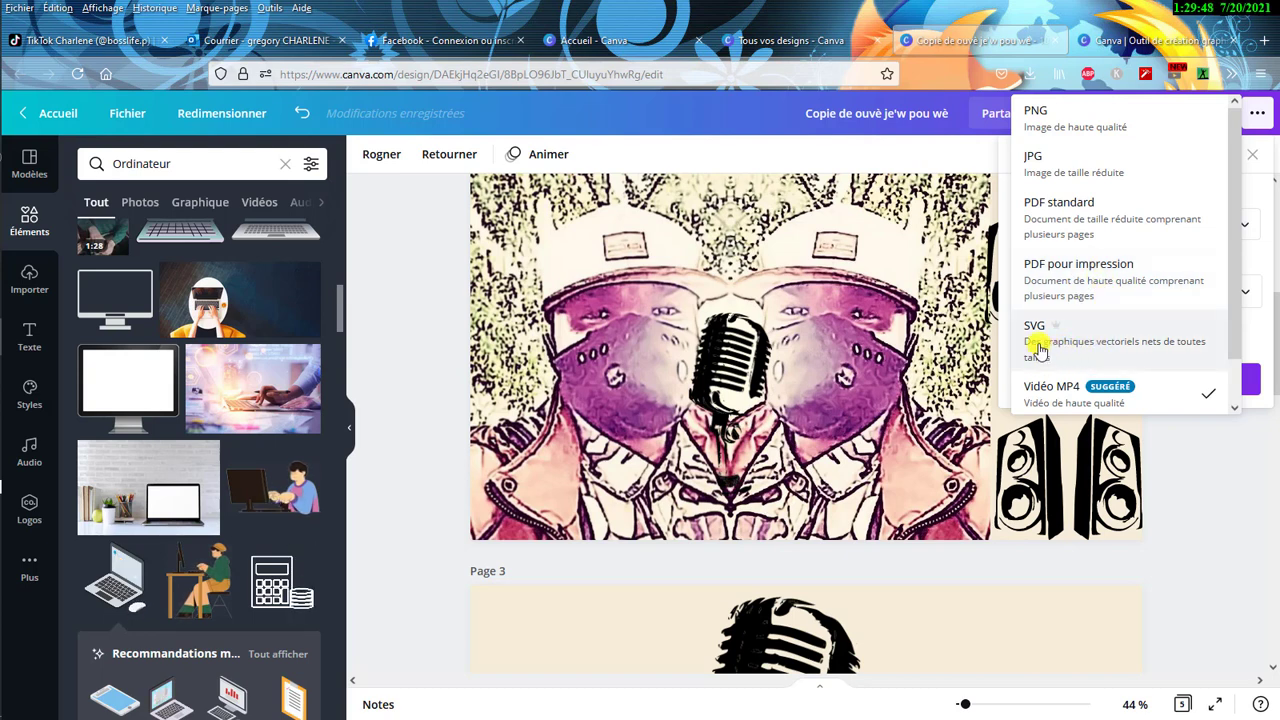
{"action": "scroll", "coordinate": [1087, 382], "scroll_direction": "down", "scroll_amount": 1}
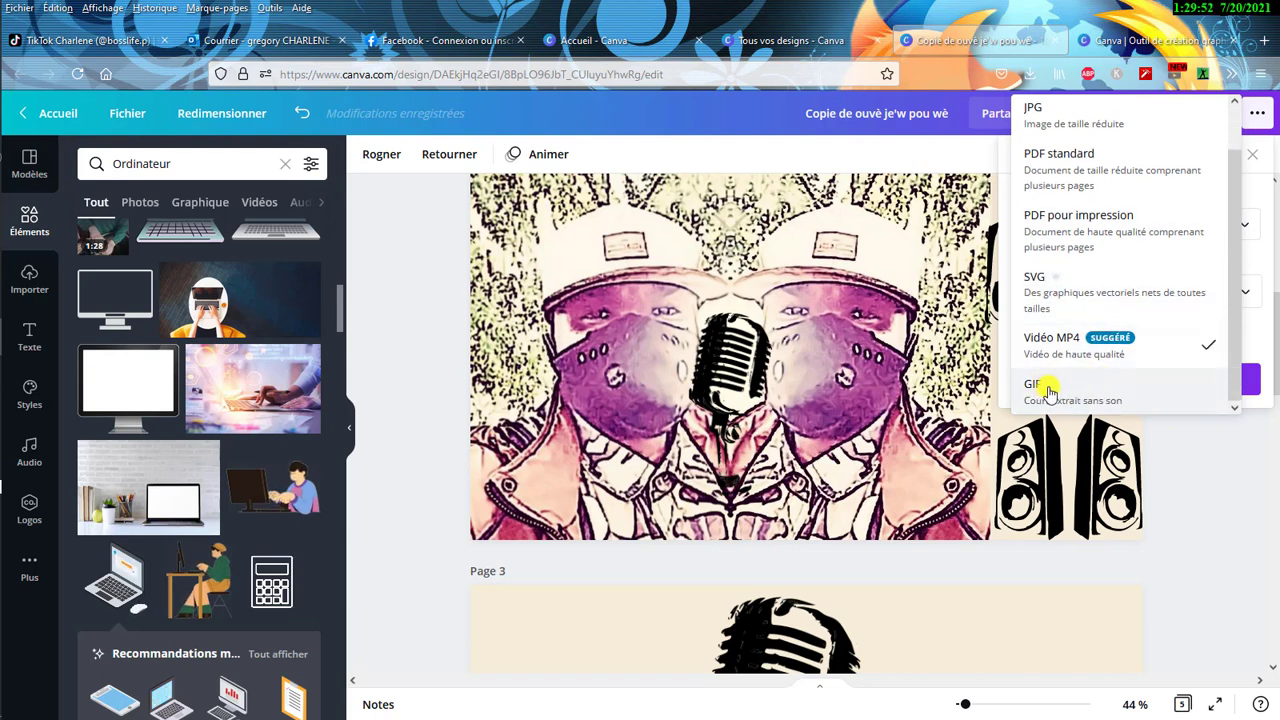
{"action": "scroll", "coordinate": [1058, 382], "scroll_direction": "up", "scroll_amount": 1}
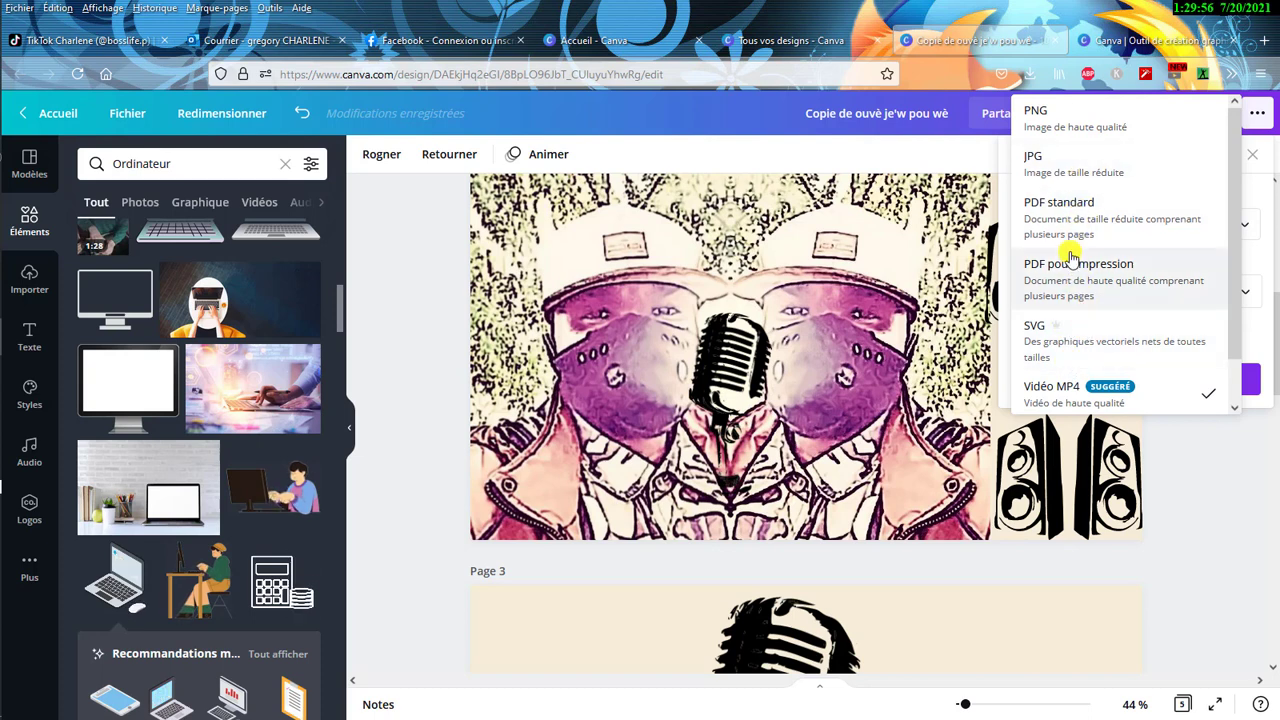
- Switch the download format to PNG at 1920 × 1080 px
{"action": "left_click", "coordinate": [1047, 124]}
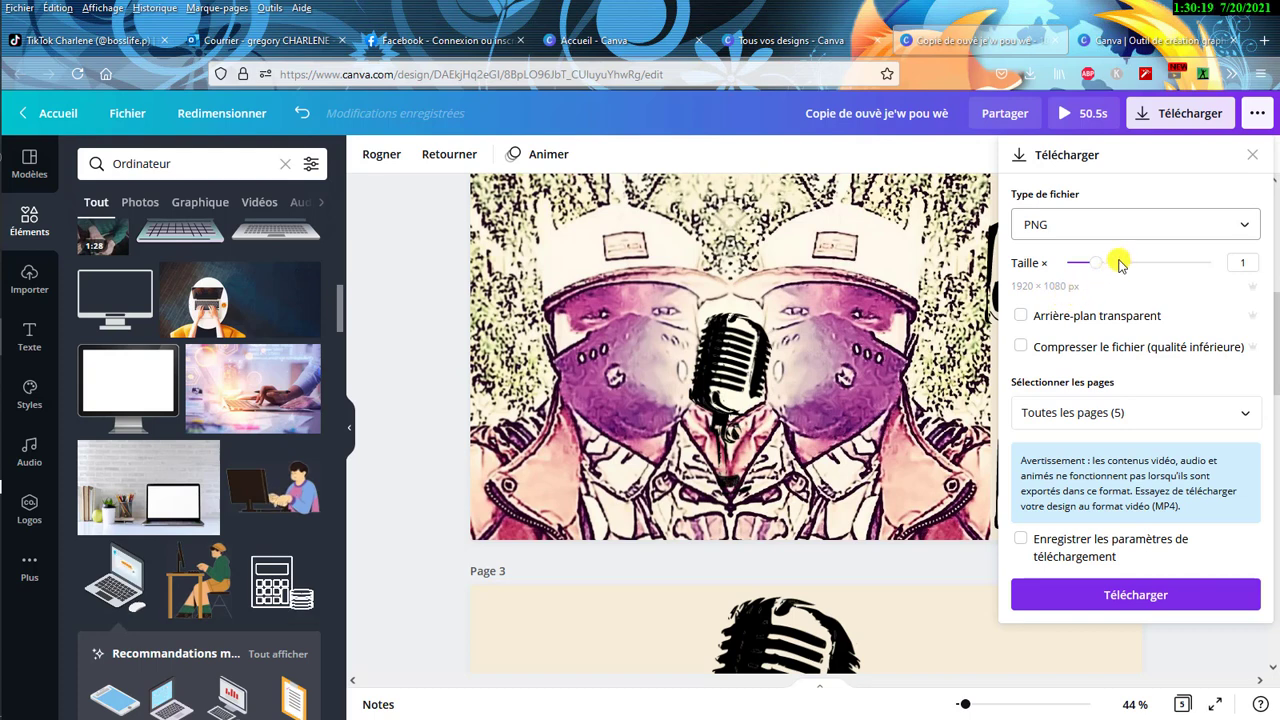
{"action": "mouse_move", "coordinate": [1103, 268]}
{"action": "left_mouse_down"}
{"action": "mouse_move", "coordinate": [1117, 268]}
{"action": "mouse_move", "coordinate": [1099, 269]}
{"action": "left_mouse_up"}
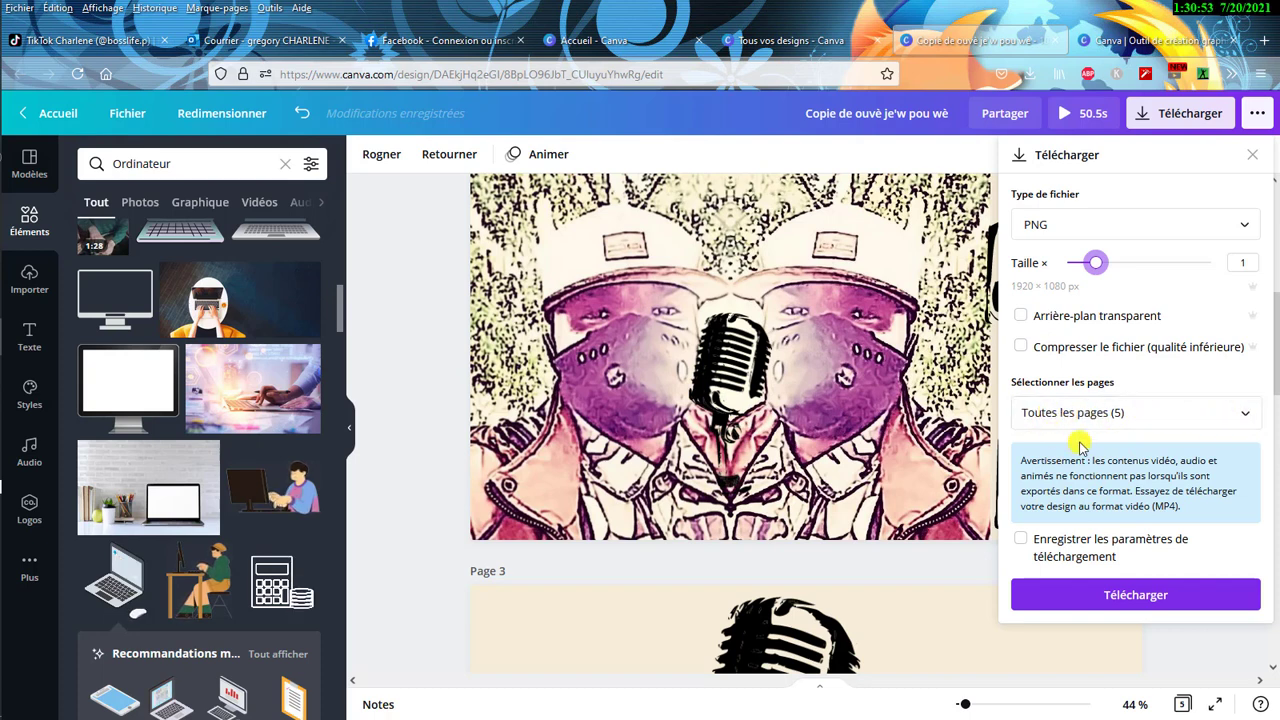
- Clear the Sélectionner les pages field and enter 5
{"action": "scroll", "coordinate": [820, 449], "scroll_direction": "up", "scroll_amount": 5}
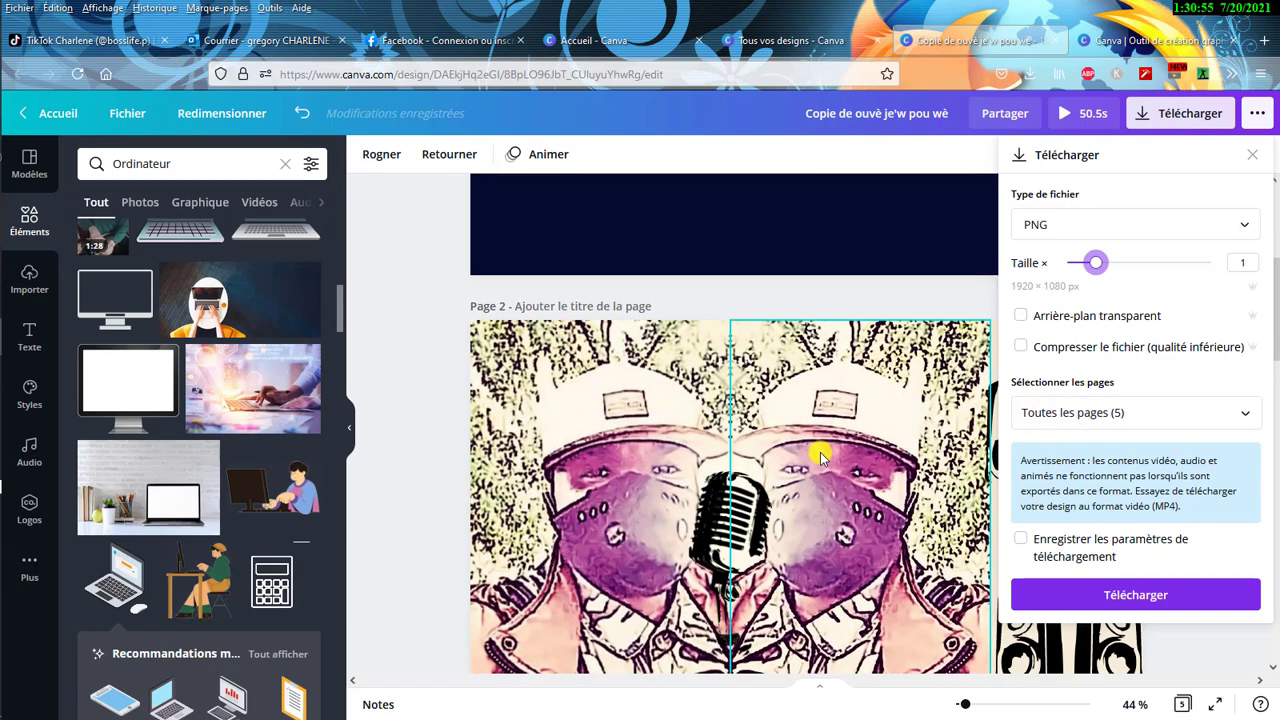
{"action": "scroll", "coordinate": [818, 452], "scroll_direction": "down", "scroll_amount": 3}
{"action": "scroll", "coordinate": [815, 448], "scroll_direction": "down", "scroll_amount": 2}
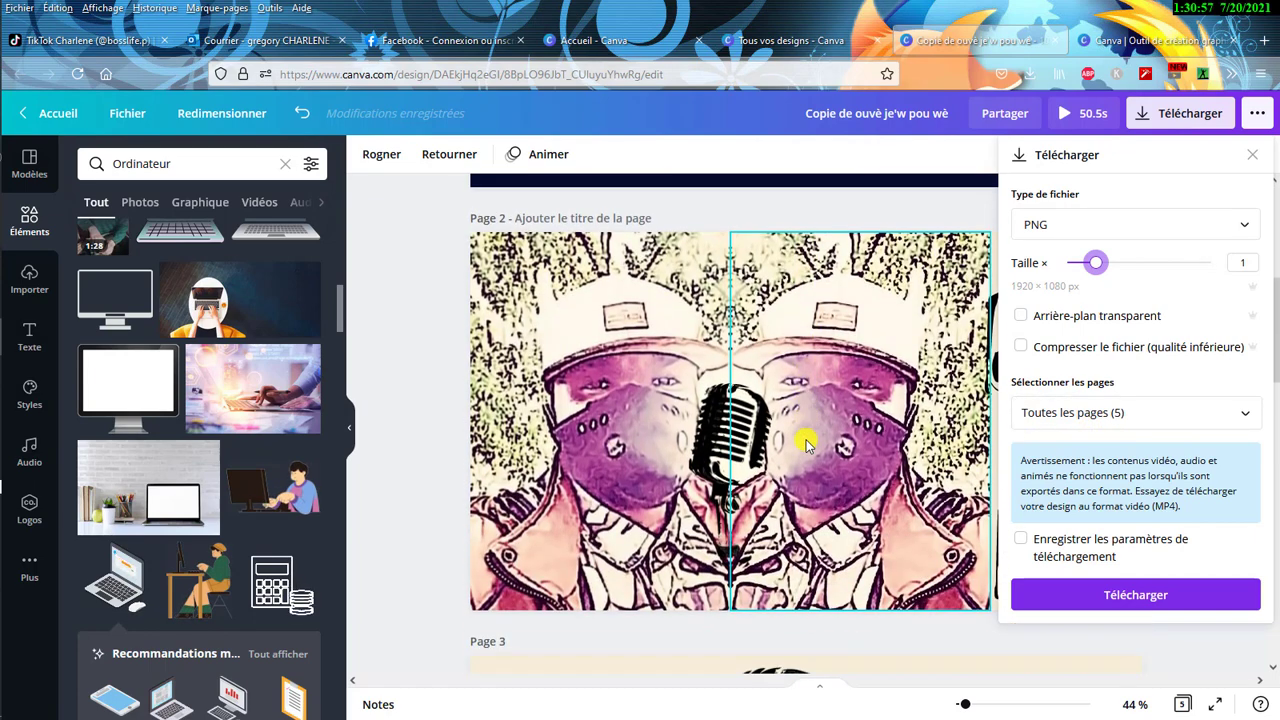
{"action": "scroll", "coordinate": [808, 443], "scroll_direction": "down", "scroll_amount": 3}
{"action": "scroll", "coordinate": [808, 443], "scroll_direction": "down", "scroll_amount": 3}
{"action": "scroll", "coordinate": [806, 440], "scroll_direction": "down", "scroll_amount": 6}
{"action": "scroll", "coordinate": [808, 447], "scroll_direction": "down", "scroll_amount": 2}
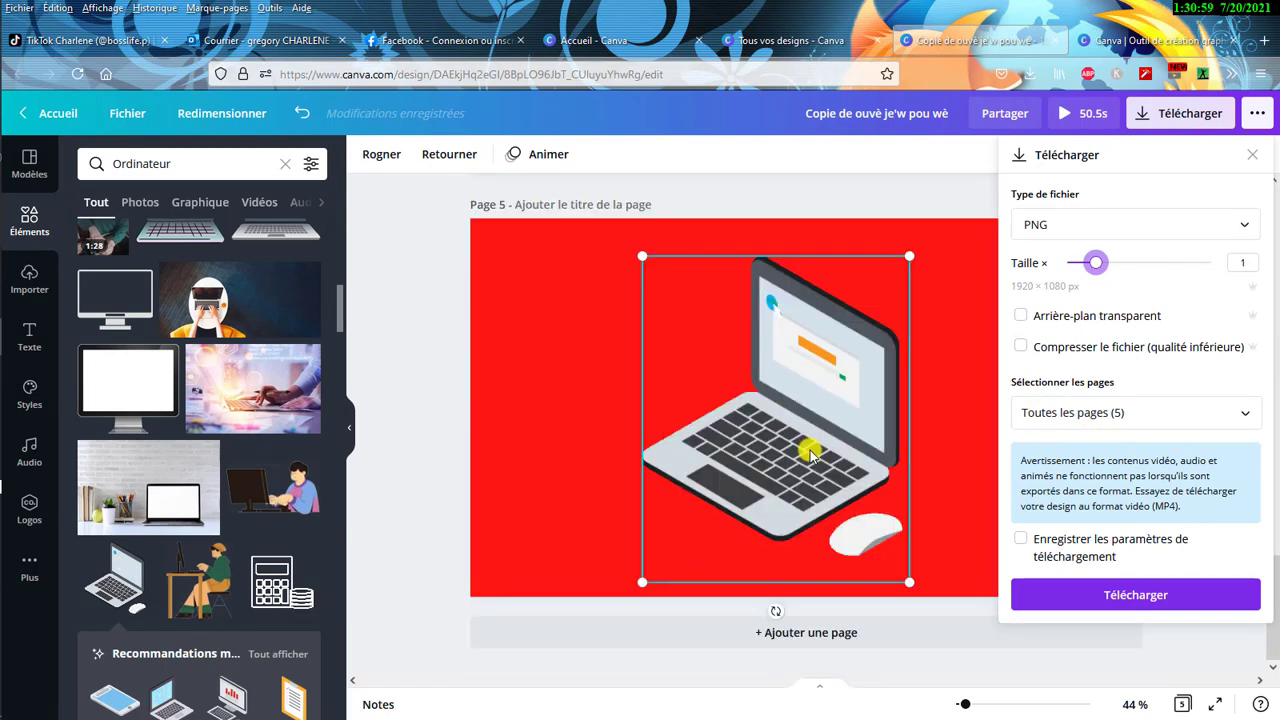
{"action": "scroll", "coordinate": [908, 466], "scroll_direction": "up", "scroll_amount": 2}
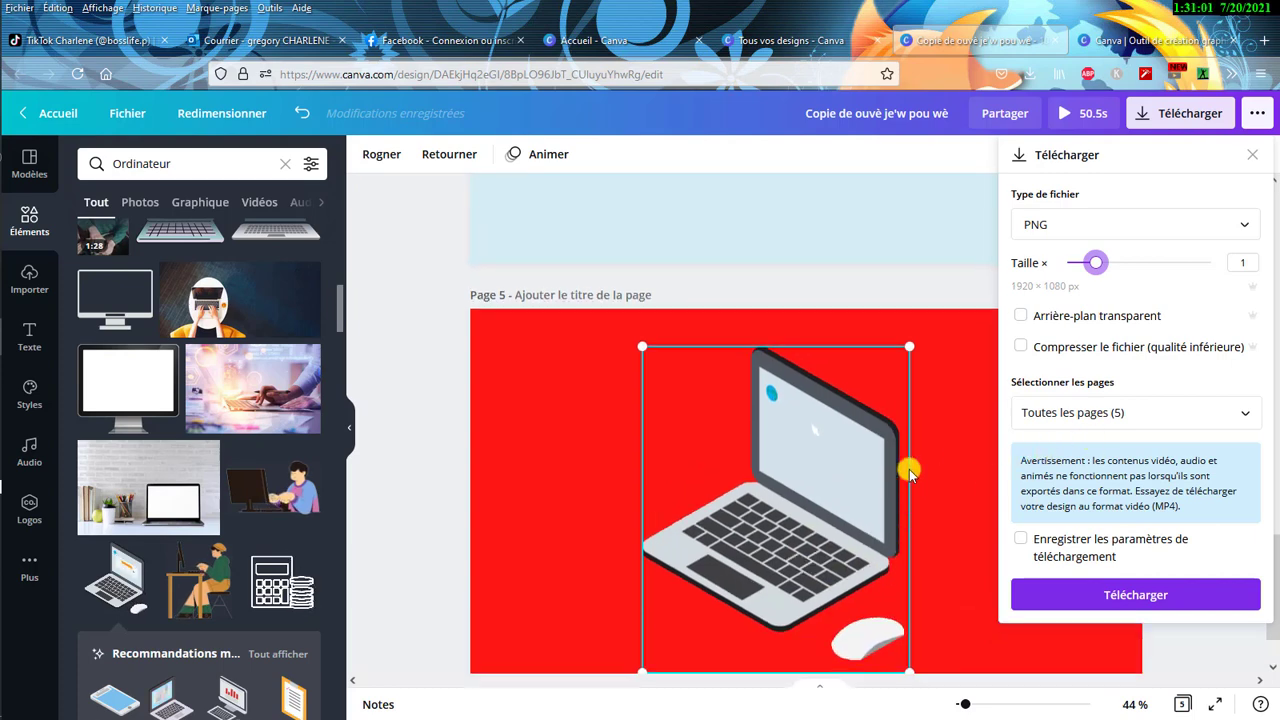
{"action": "scroll", "coordinate": [908, 467], "scroll_direction": "up", "scroll_amount": 3}
{"action": "scroll", "coordinate": [908, 466], "scroll_direction": "up", "scroll_amount": 3}
{"action": "scroll", "coordinate": [908, 466], "scroll_direction": "up", "scroll_amount": 3}
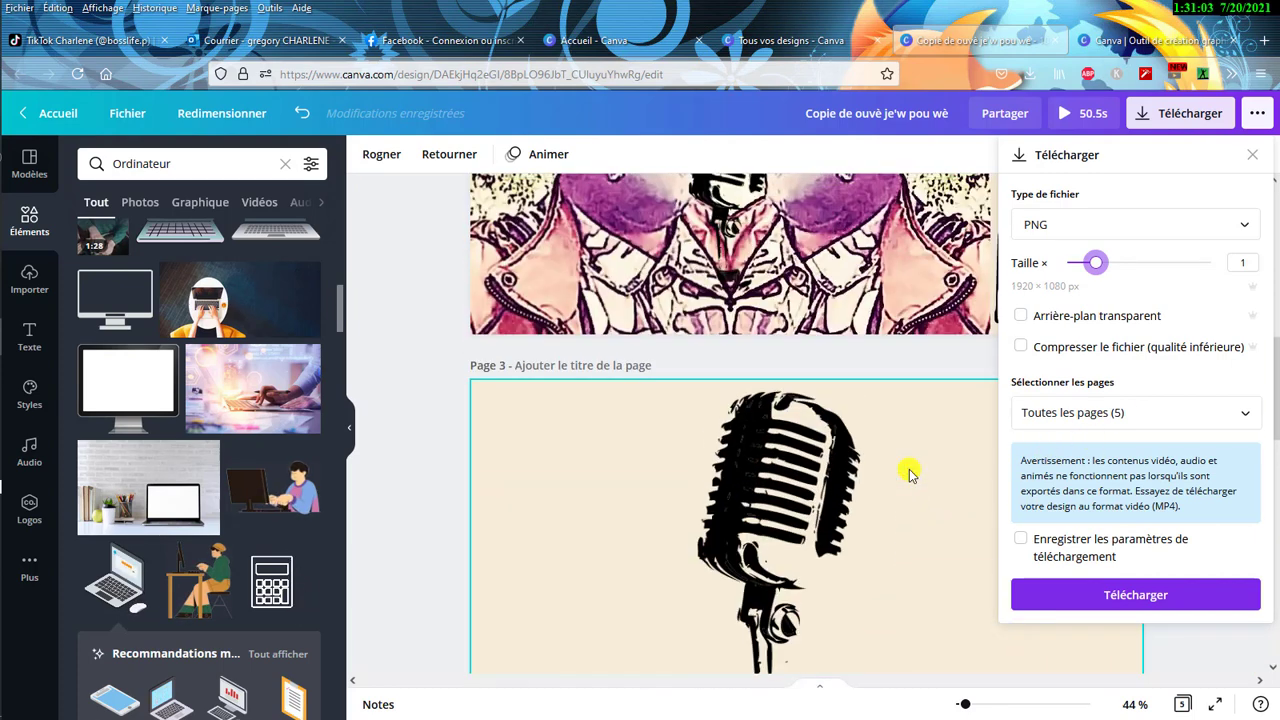
{"action": "left_click", "coordinate": [1124, 418]}
{"action": "left_click", "coordinate": [1124, 418]}
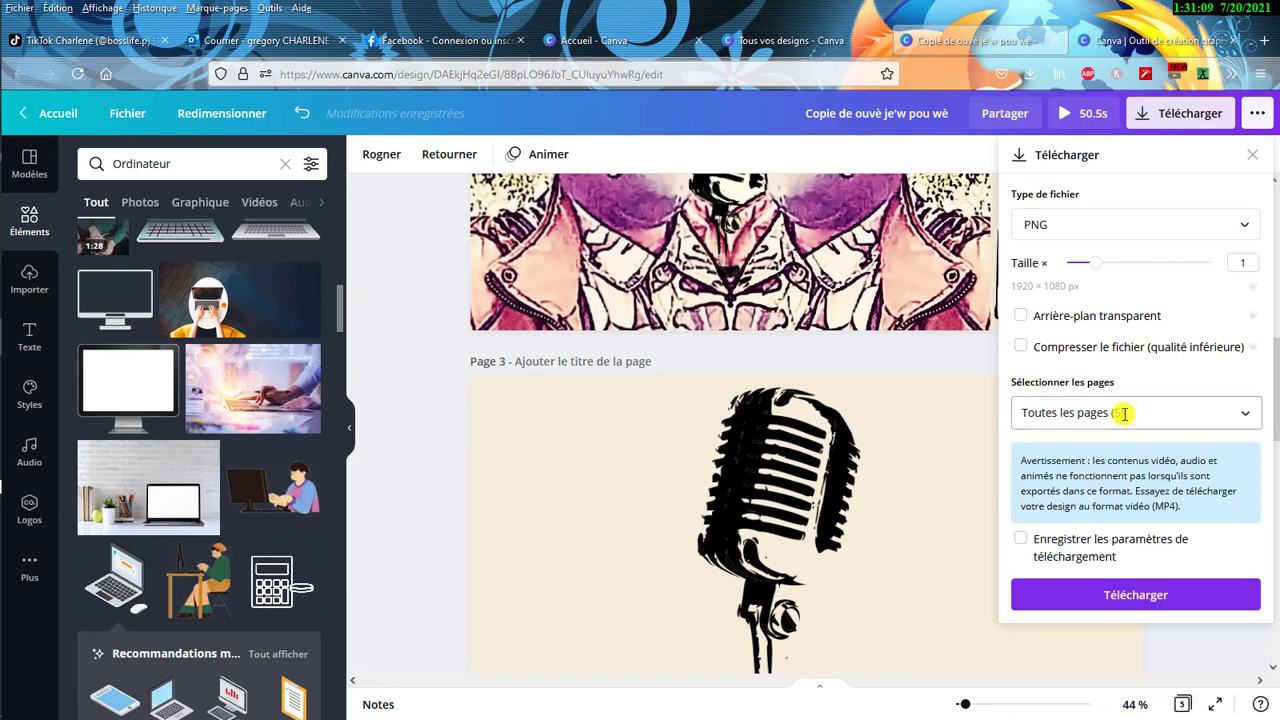
{"action": "left_click", "coordinate": [1124, 413]}
{"action": "key", "text": "BackSpace"}
{"action": "key", "text": "BackSpace"}
{"action": "key", "text": "BackSpace"}
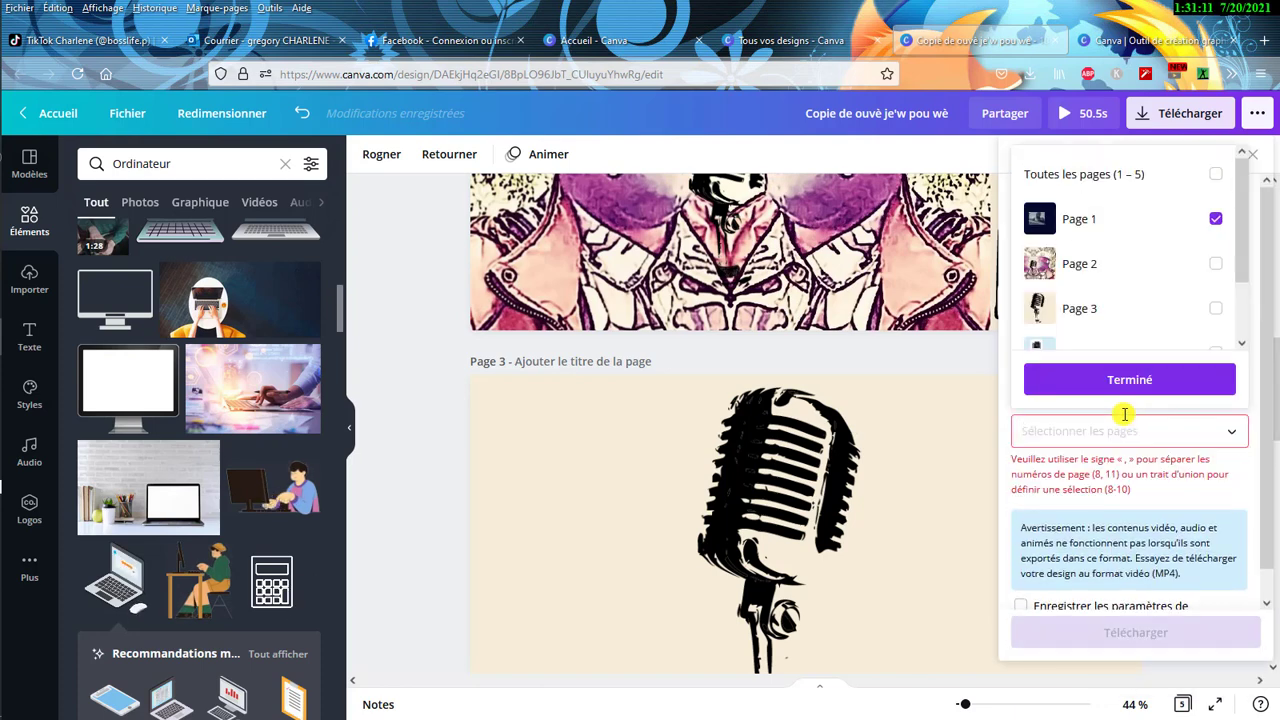
{"action": "type", "text": "5"}
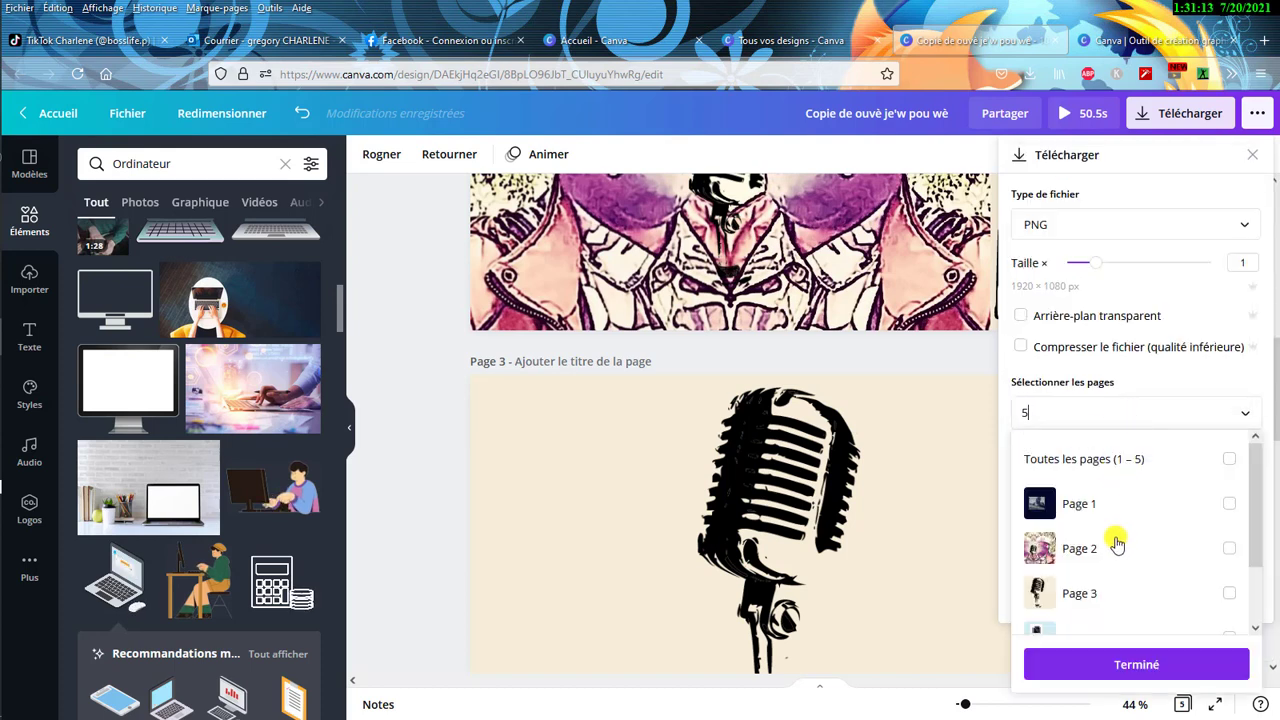
- In the page list, tick Page 2 and untick Page 5
{"action": "scroll", "coordinate": [1186, 540], "scroll_direction": "down", "scroll_amount": 2}
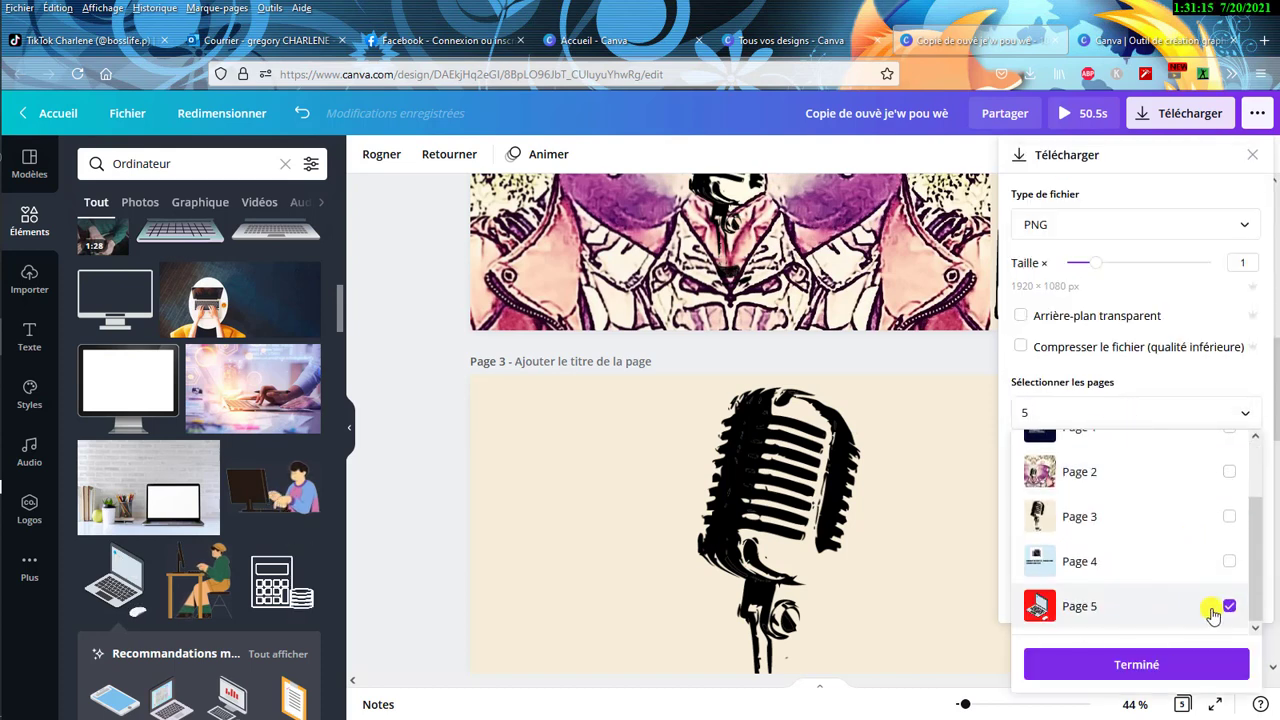
{"action": "scroll", "coordinate": [1210, 610], "scroll_direction": "up", "scroll_amount": 3}
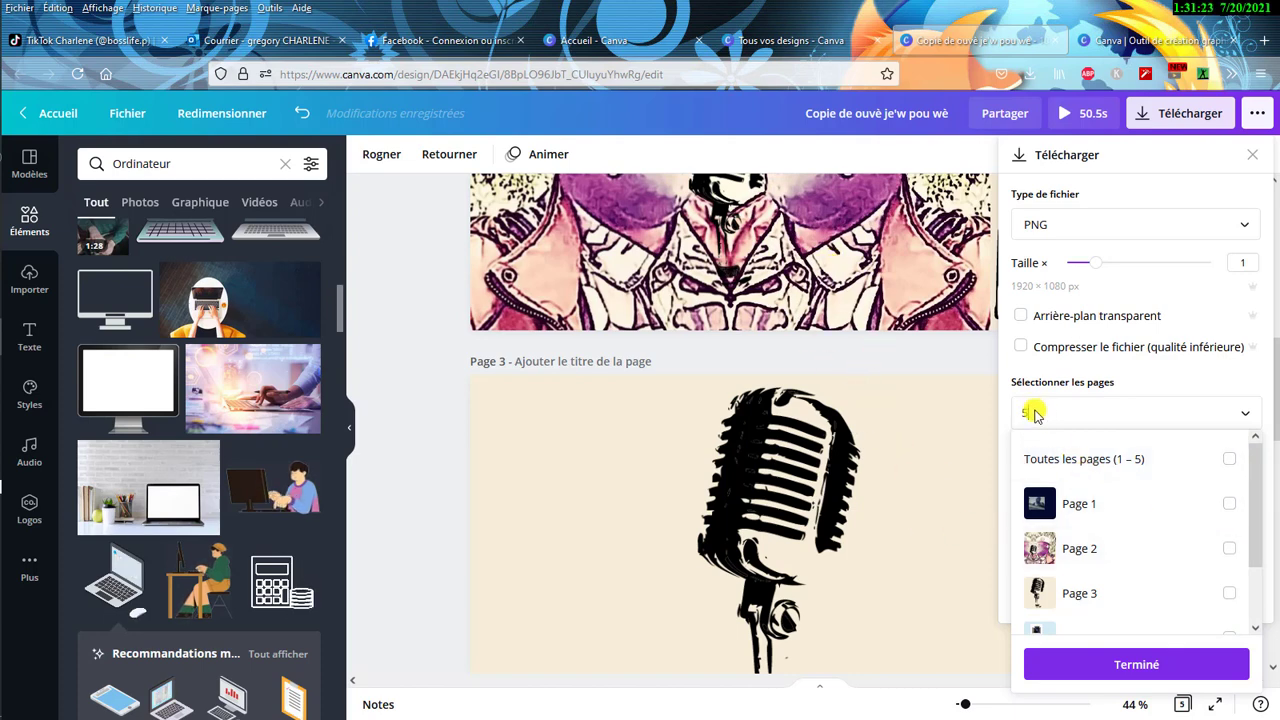
{"action": "scroll", "coordinate": [1180, 565], "scroll_direction": "down", "scroll_amount": 1}
{"action": "scroll", "coordinate": [1175, 590], "scroll_direction": "down", "scroll_amount": 1}
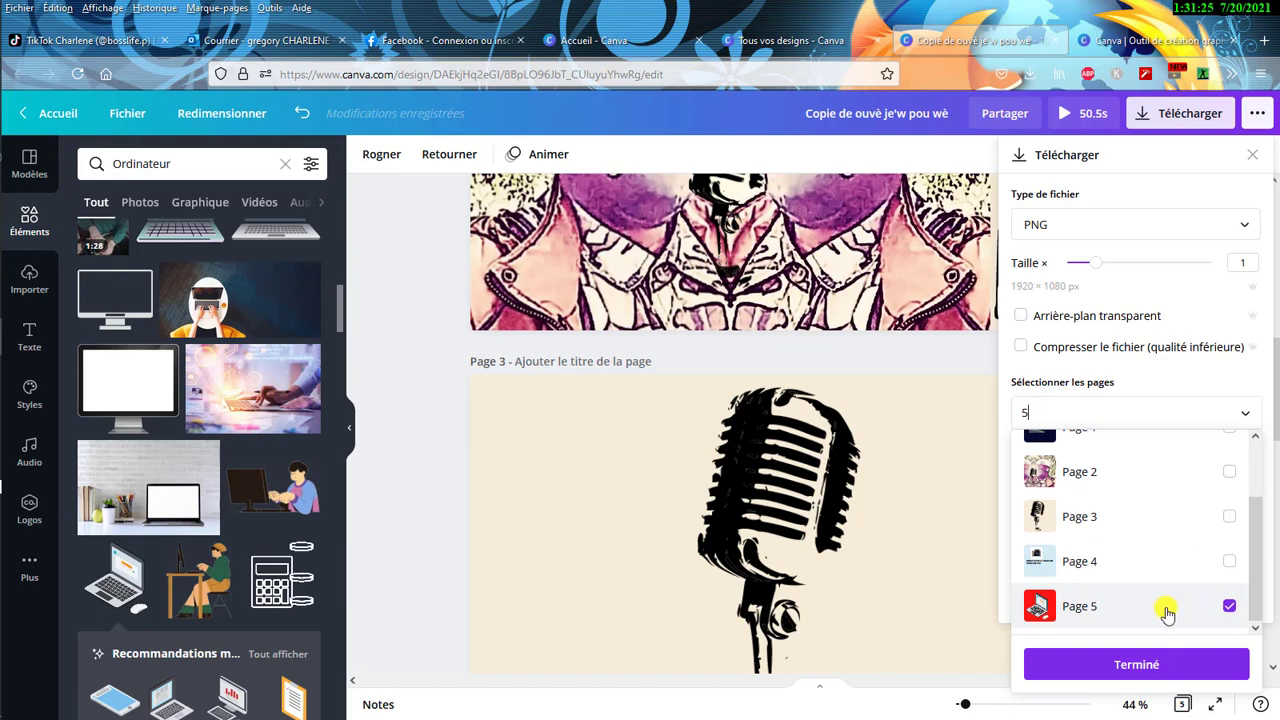
{"action": "left_click", "coordinate": [1228, 604]}
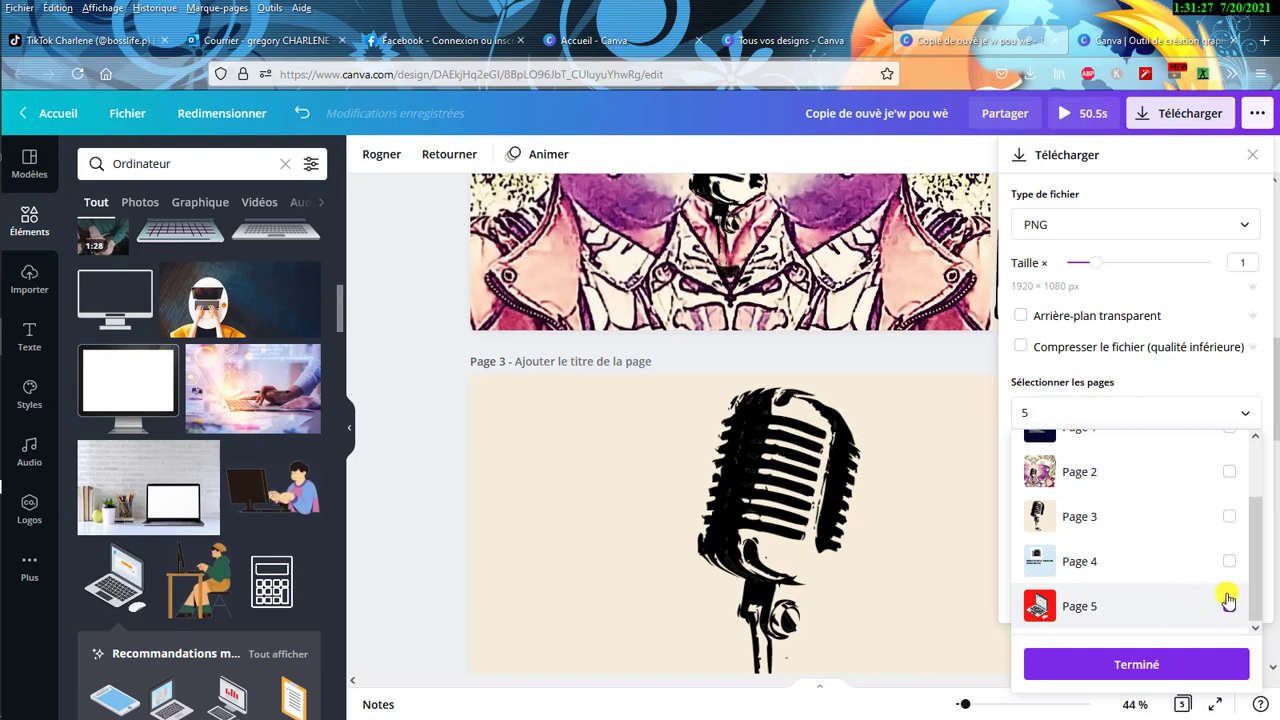
{"action": "left_click", "coordinate": [1228, 603]}
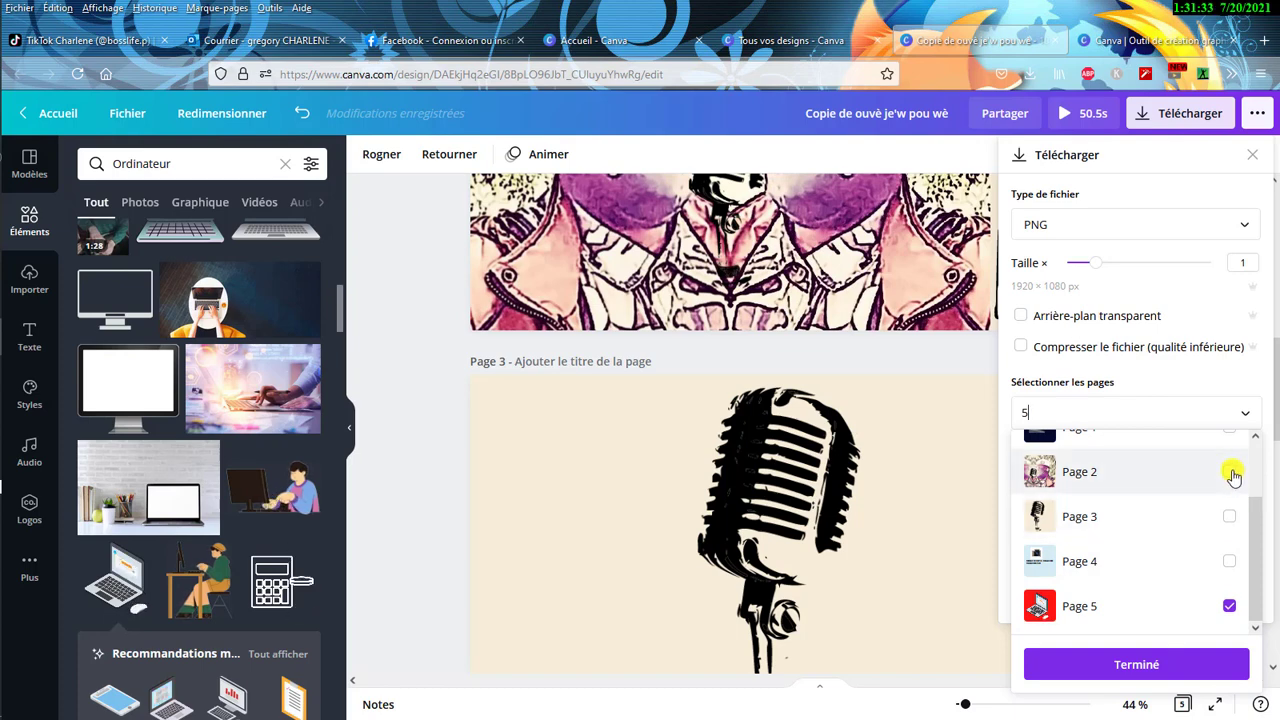
{"action": "left_click", "coordinate": [1231, 473]}
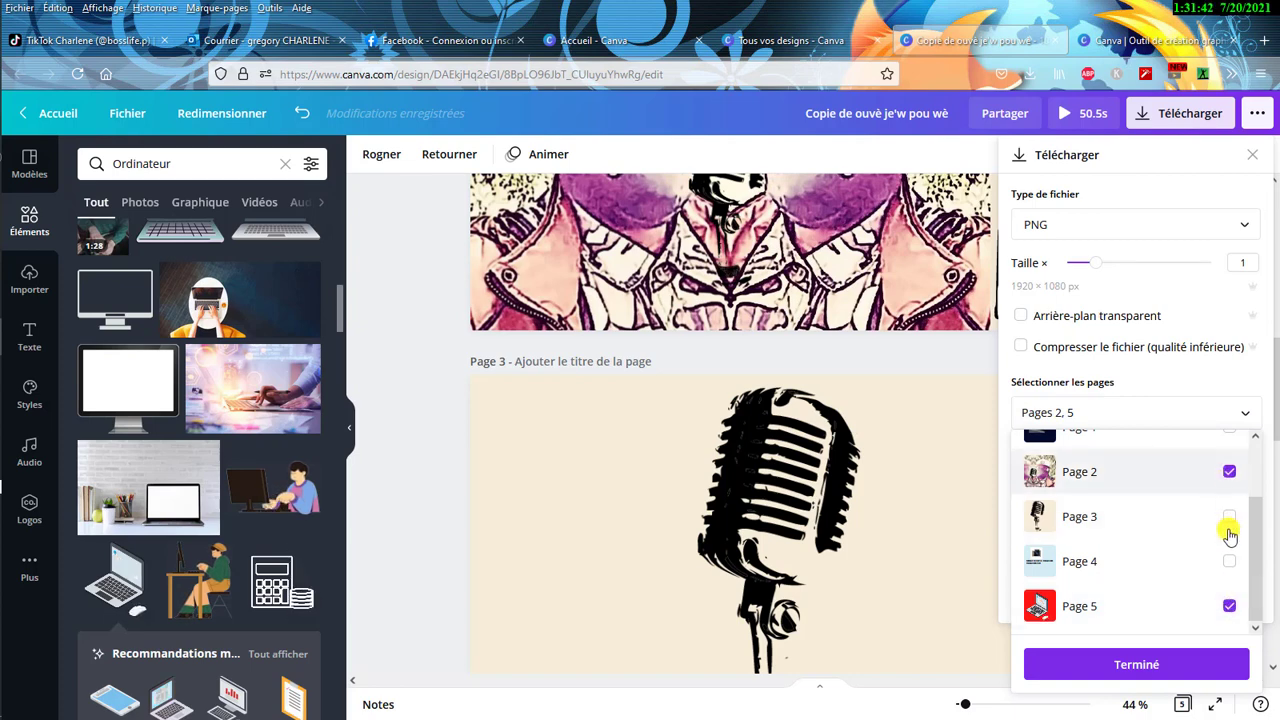
{"action": "left_click", "coordinate": [1230, 607]}
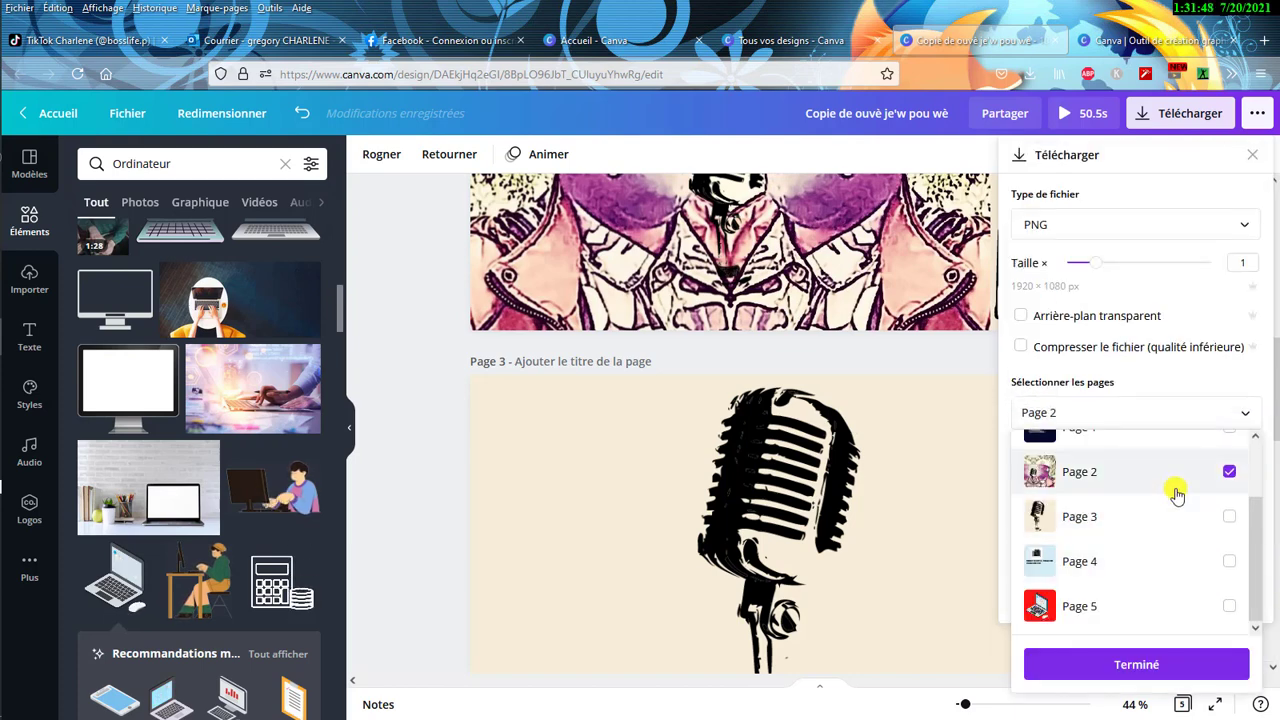
- Close the page list, then reopen it and erase the page number from the field
{"action": "scroll", "coordinate": [1177, 494], "scroll_direction": "up", "scroll_amount": 2}
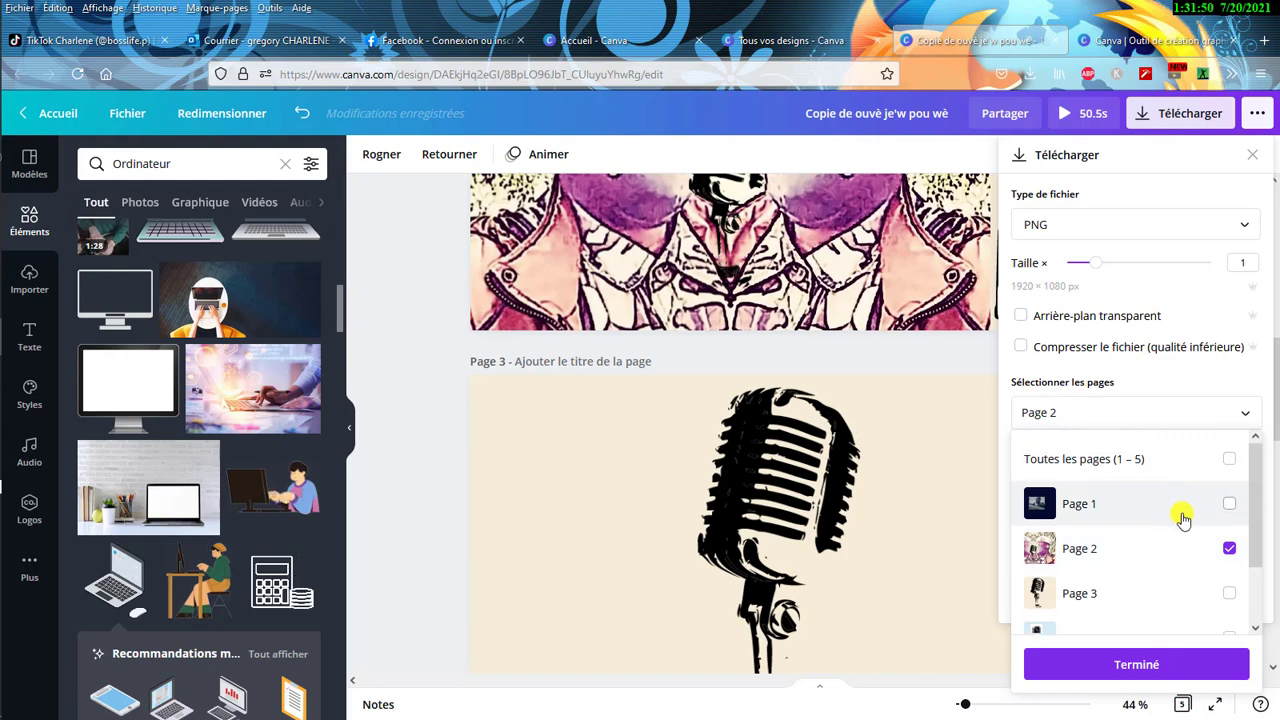
{"action": "left_click", "coordinate": [1217, 369]}
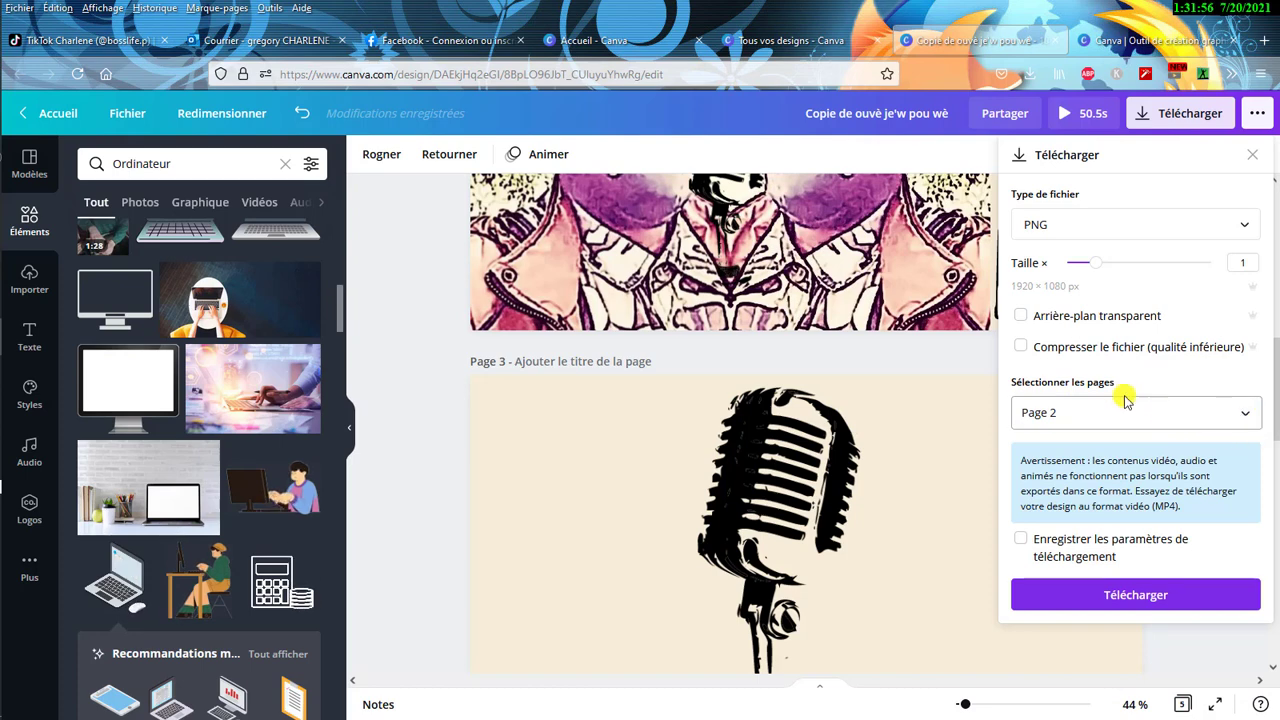
{"action": "left_click", "coordinate": [1070, 411]}
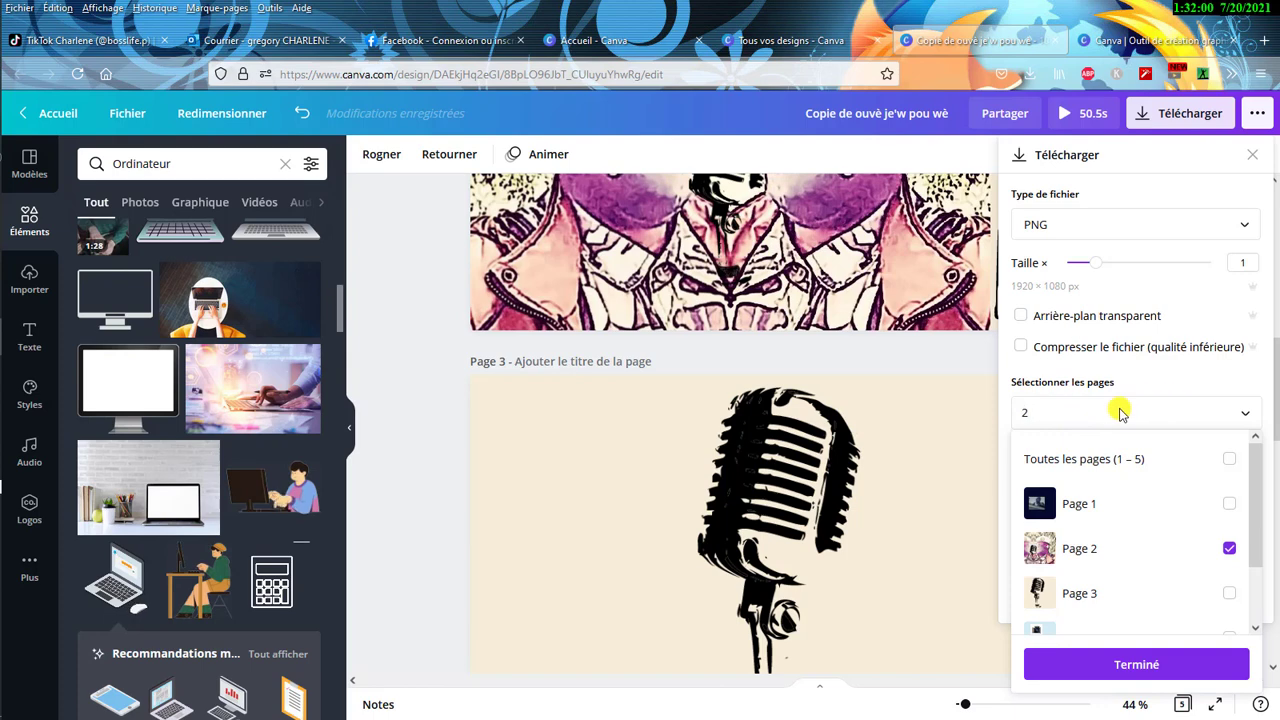
{"action": "key", "text": "BackSpace"}
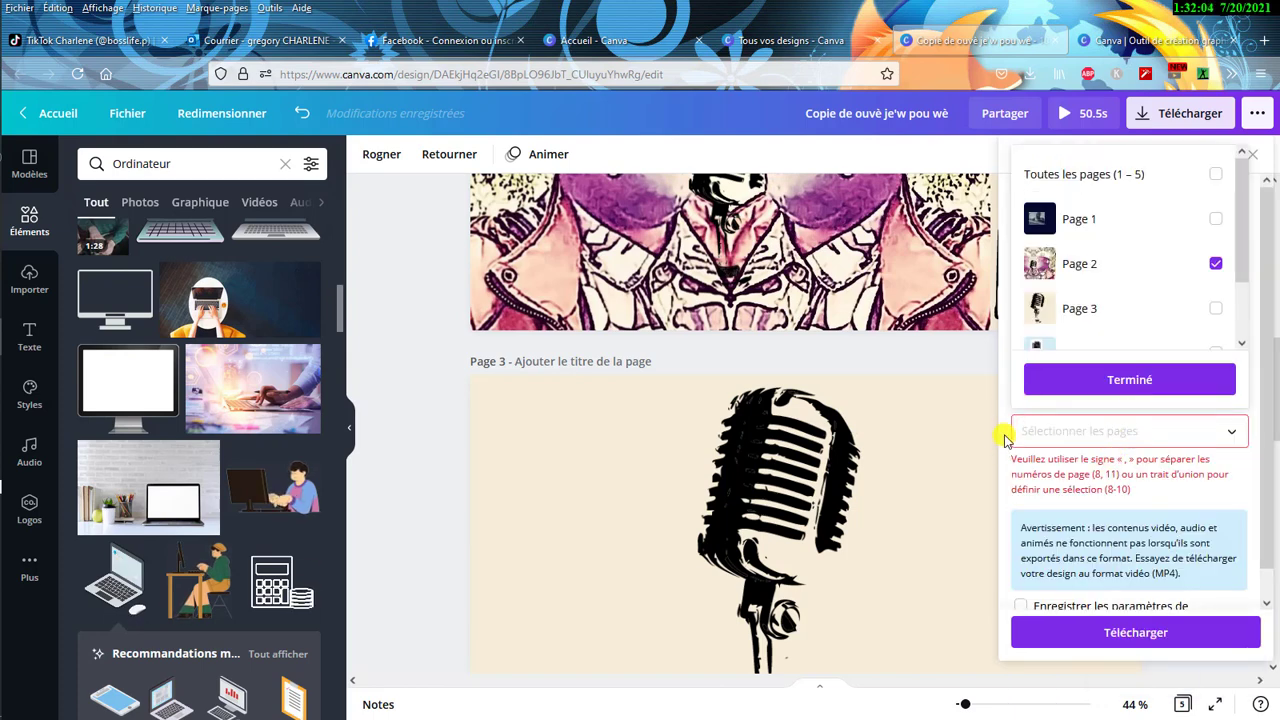
- Close and reopen the list of pages to export, scrolling through it
{"action": "left_click", "coordinate": [1006, 440]}
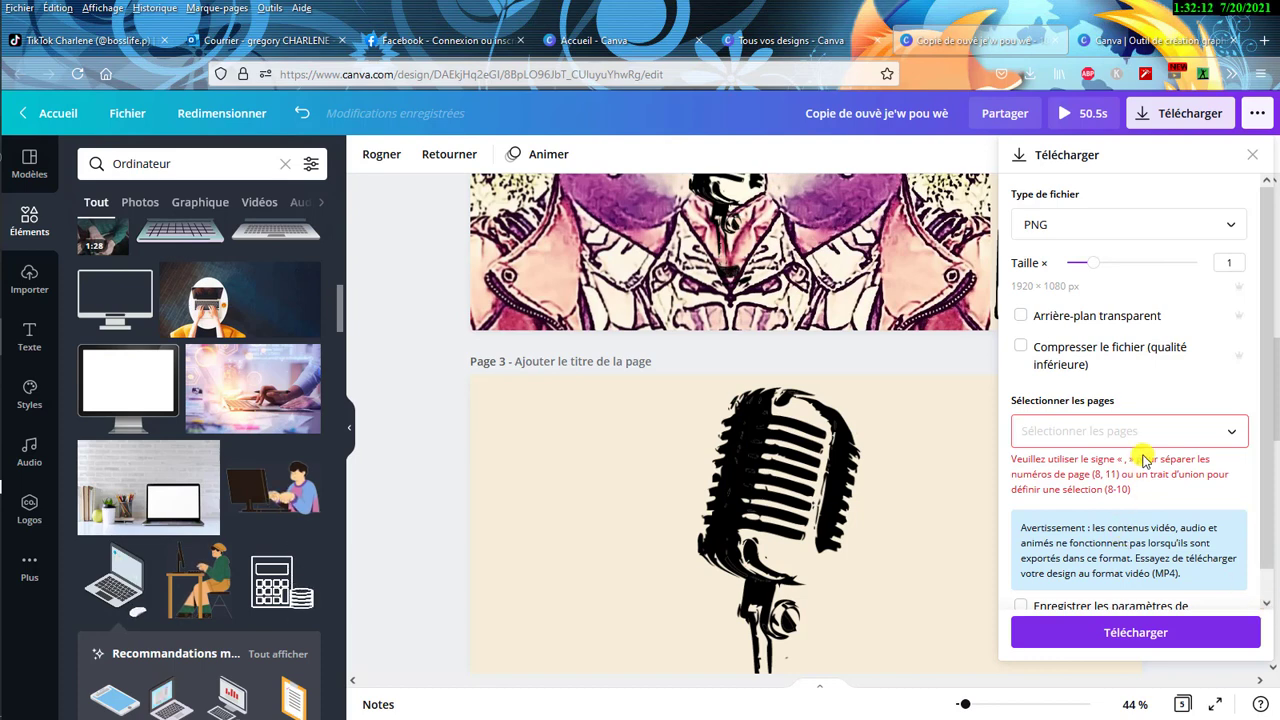
{"action": "left_click", "coordinate": [1236, 432]}
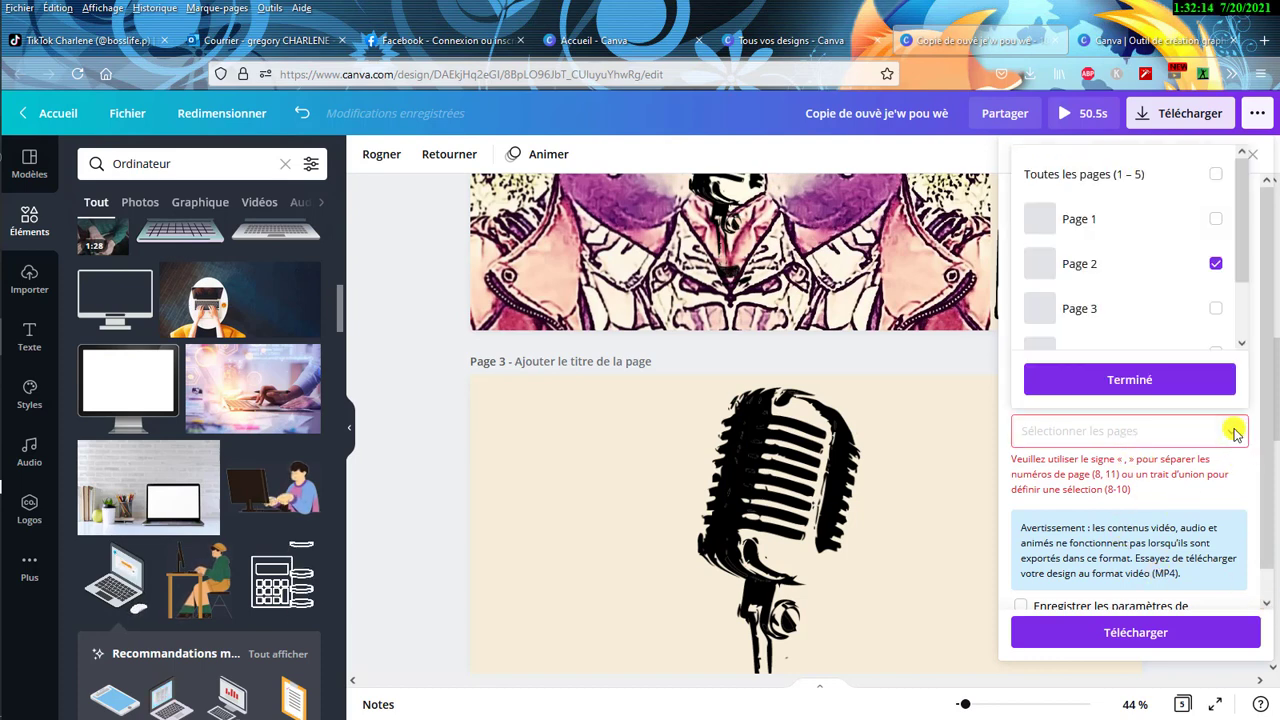
{"action": "scroll", "coordinate": [1224, 330], "scroll_direction": "down", "scroll_amount": 2}
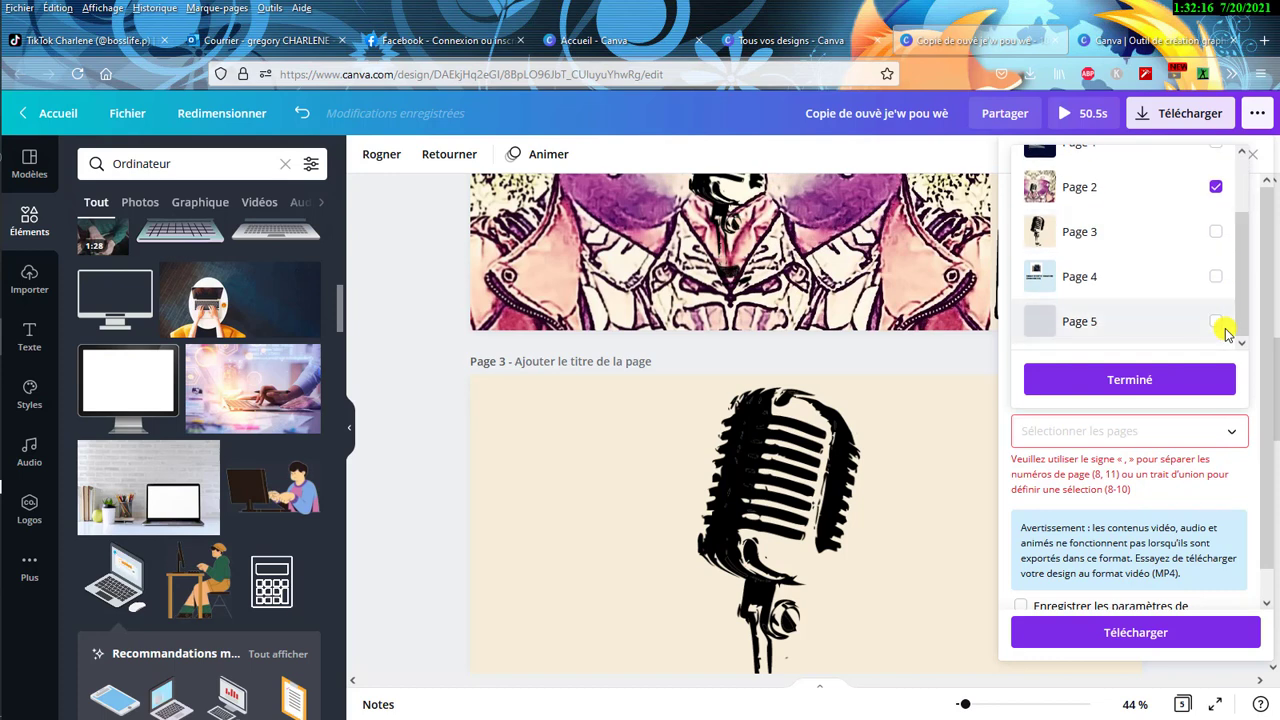
{"action": "scroll", "coordinate": [1217, 328], "scroll_direction": "up", "scroll_amount": 3}
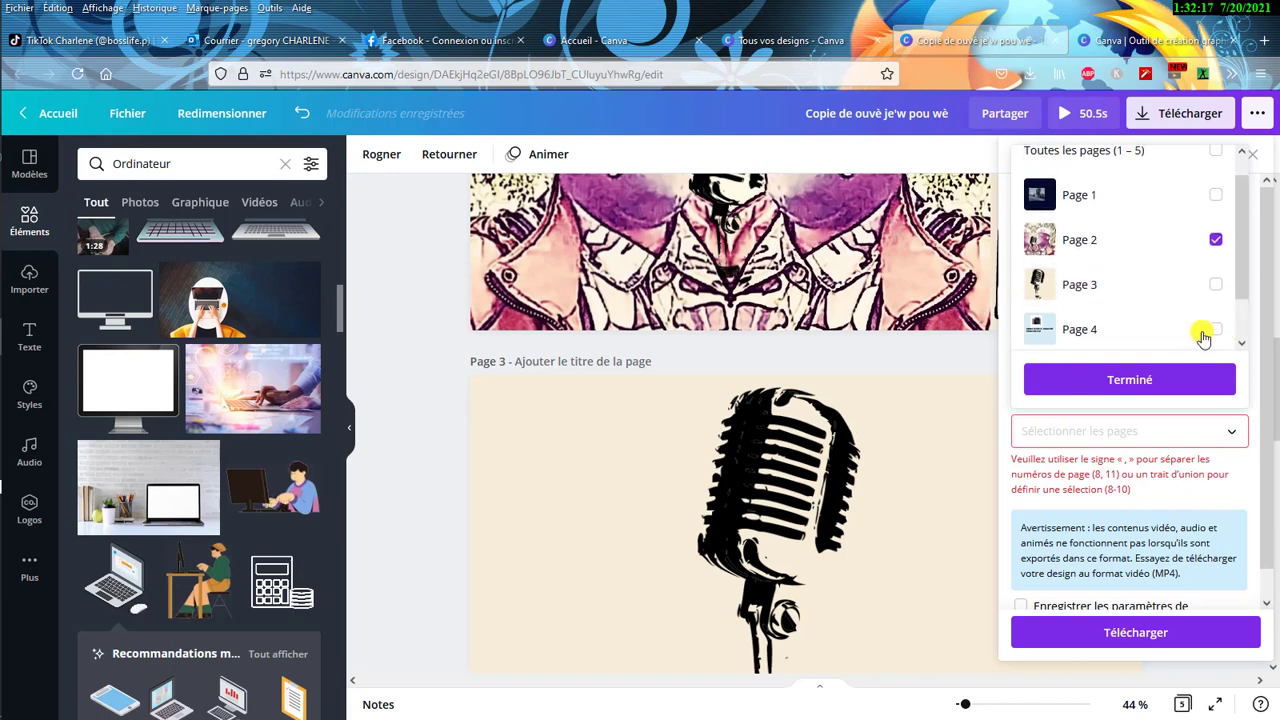
{"action": "left_click", "coordinate": [1058, 433]}
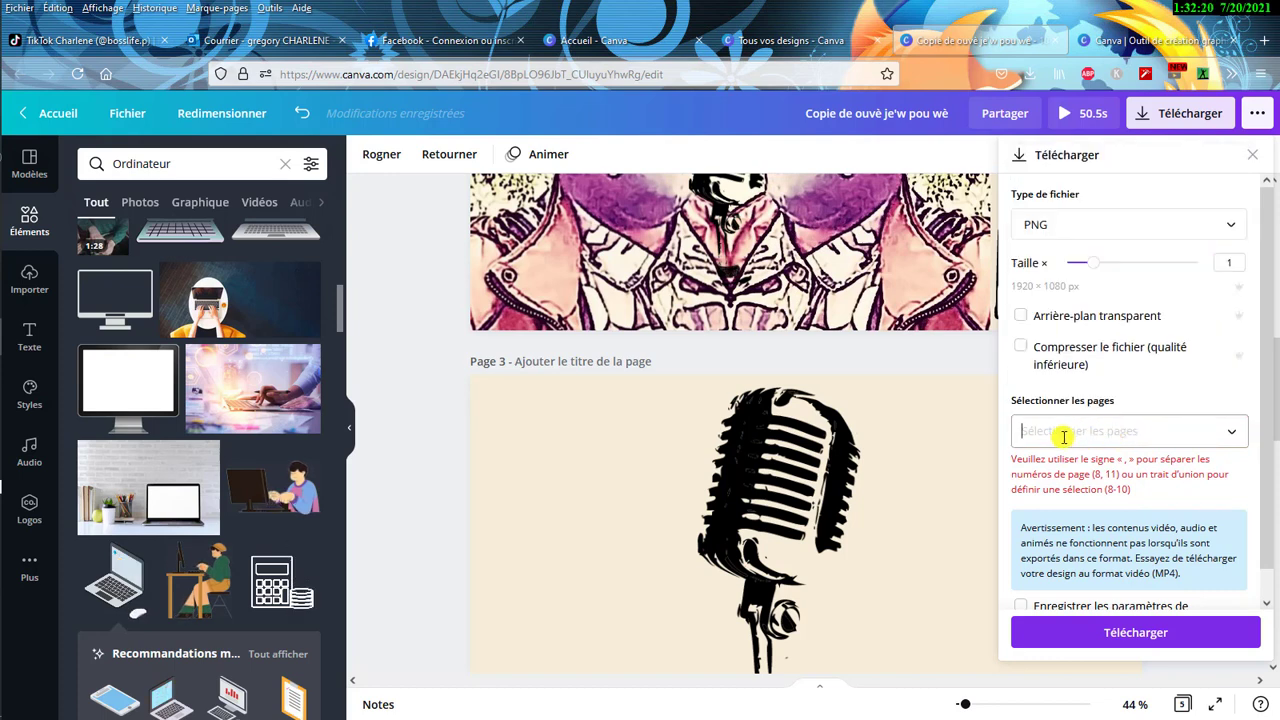
{"action": "left_click", "coordinate": [1064, 437]}
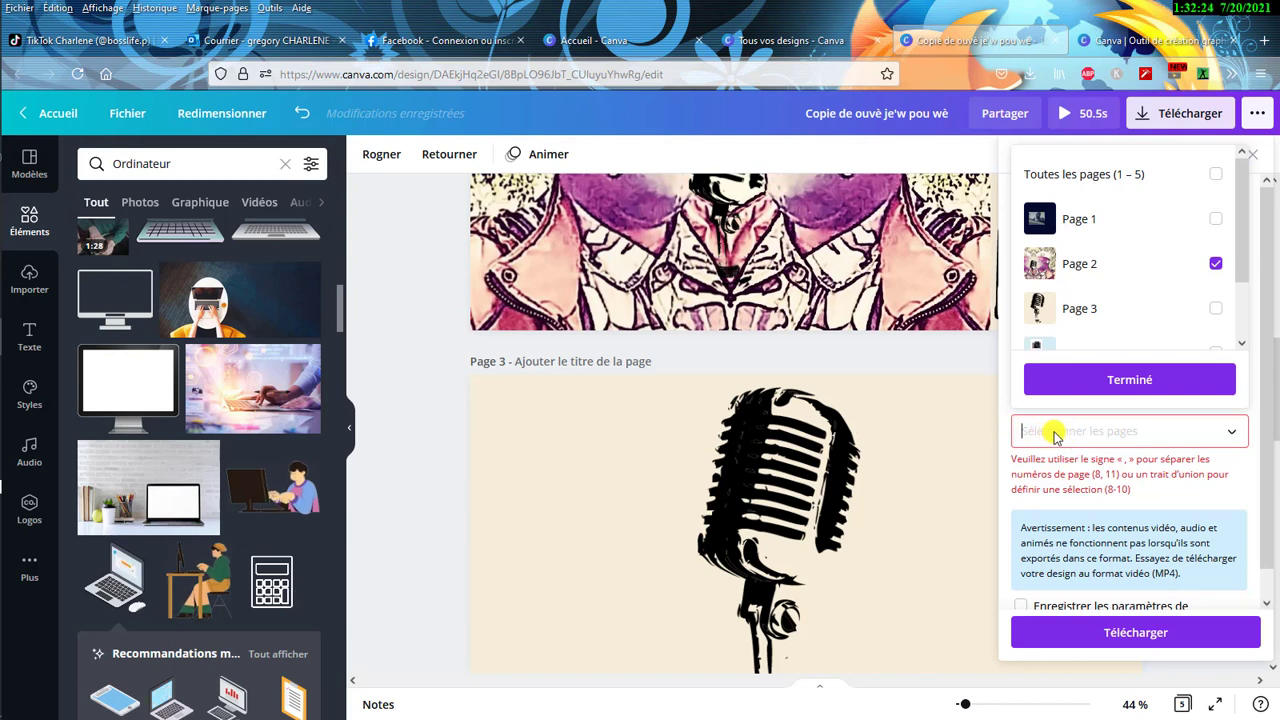
- Try typing page numbers 12 and 18 into the page field, then erase them
{"action": "type", "text": "12"}
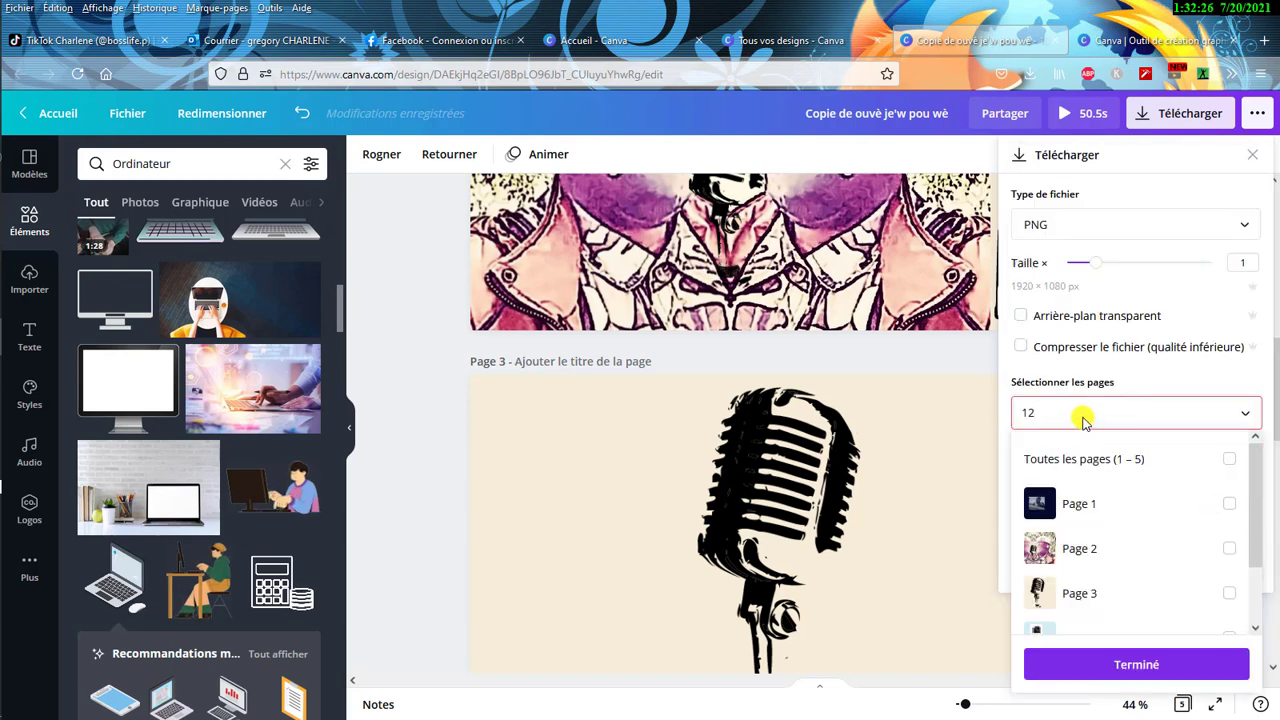
{"action": "key", "text": "BackSpace"}
{"action": "key", "text": "BackSpace"}
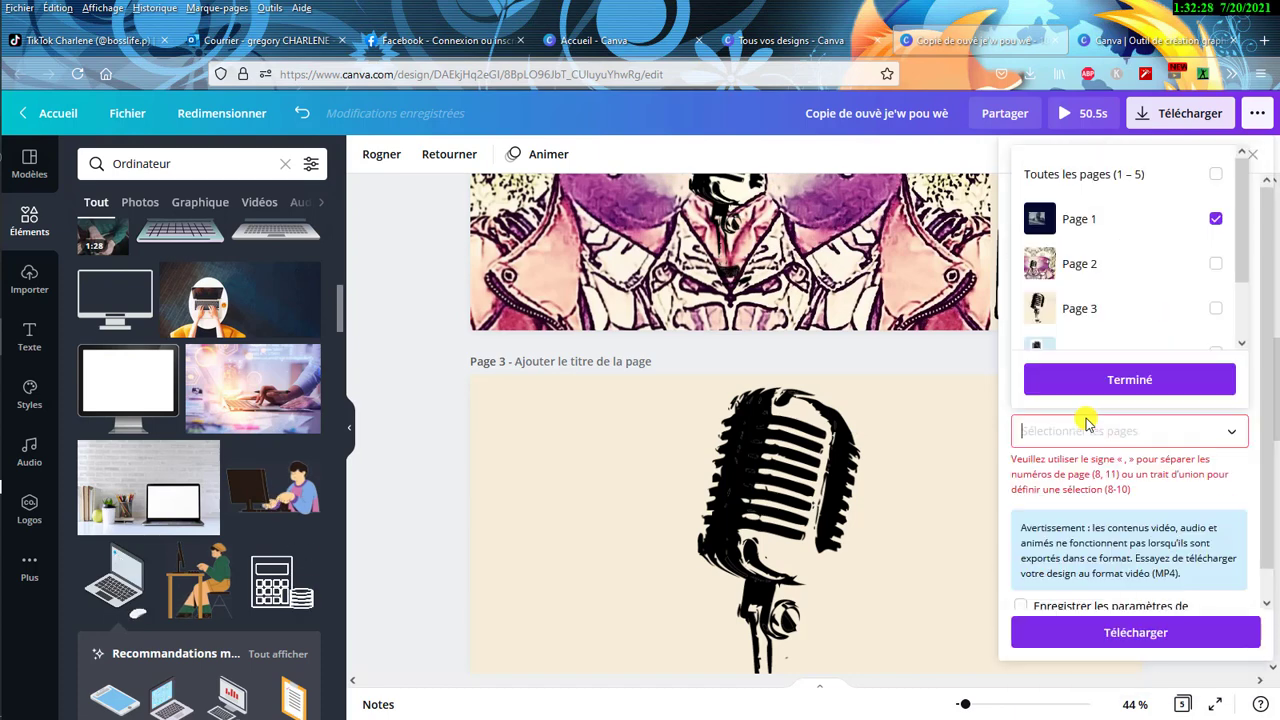
{"action": "type", "text": "18"}
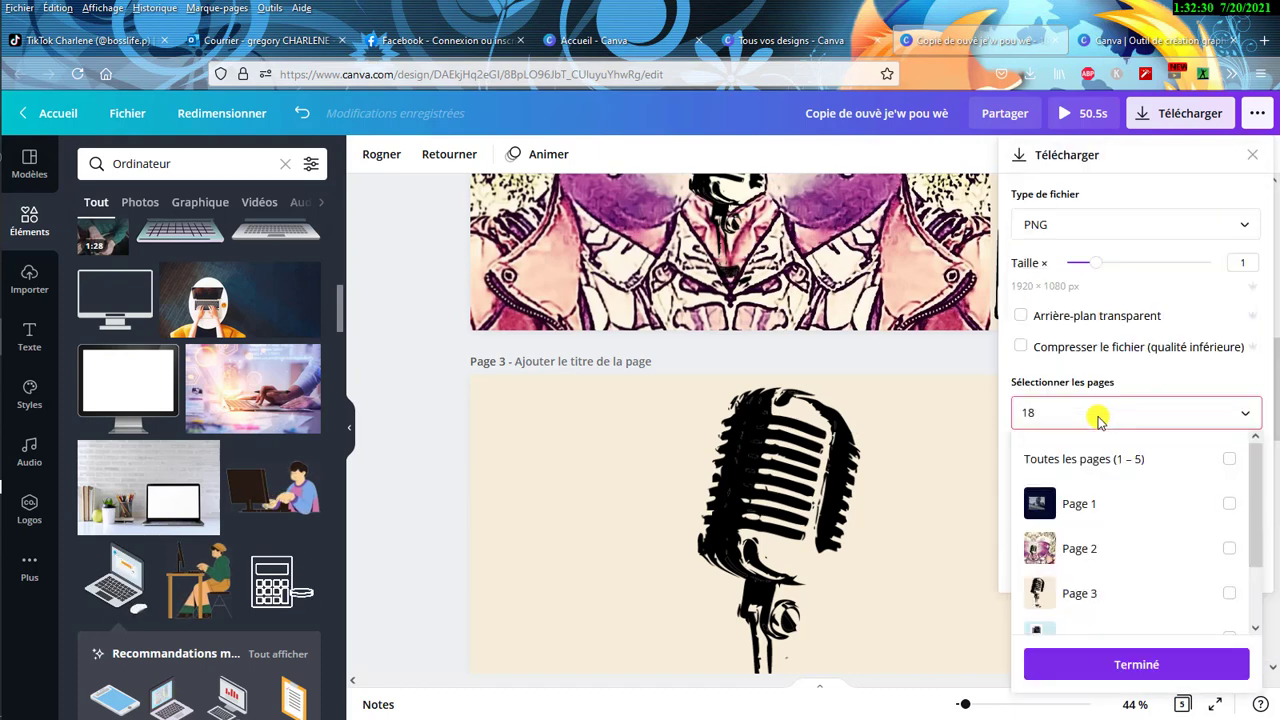
{"action": "key", "text": "BackSpace"}
{"action": "key", "text": "BackSpace"}
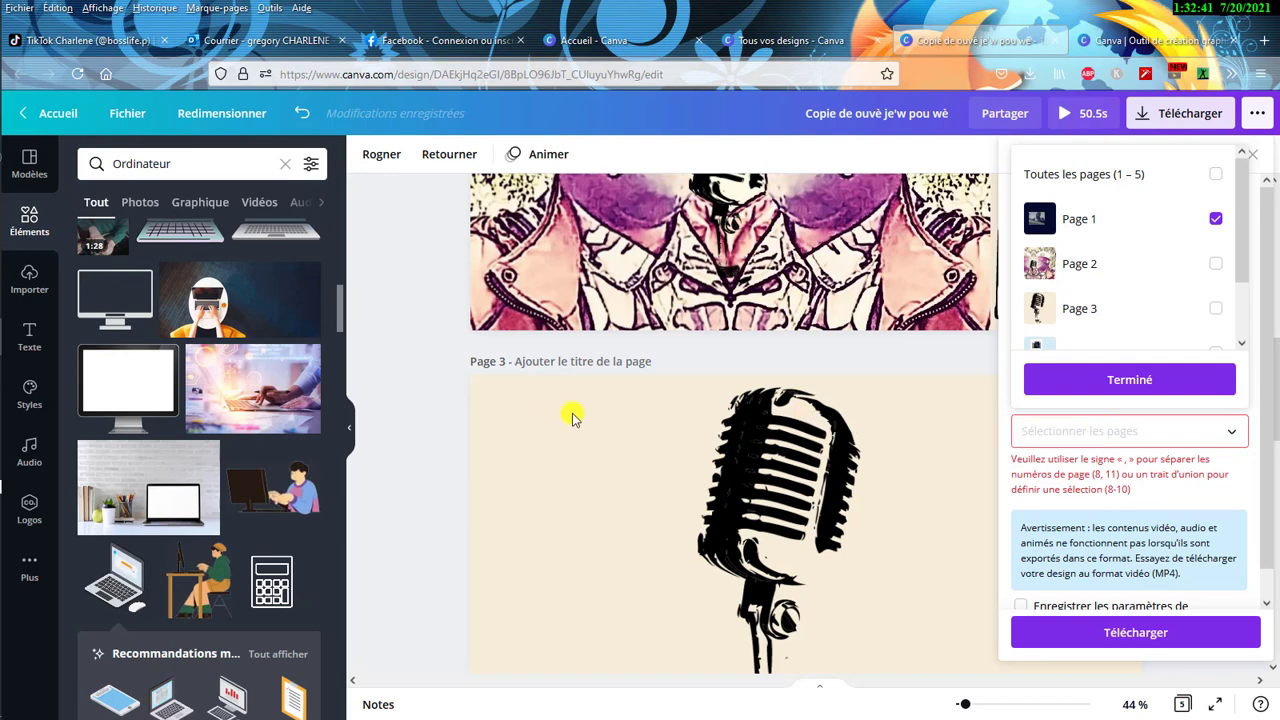
{"action": "left_click", "coordinate": [503, 362]}
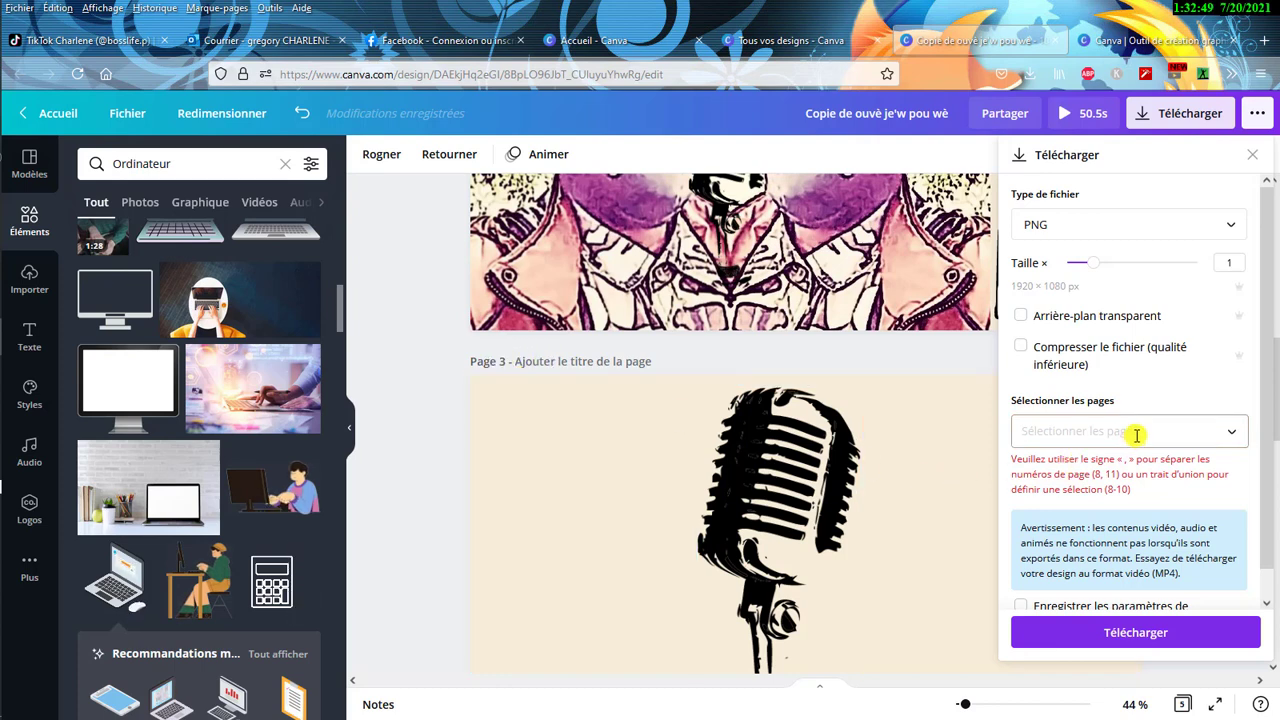
- Tick Page 2 and untick Page 1 in the export page list
{"action": "left_click", "coordinate": [1228, 431]}
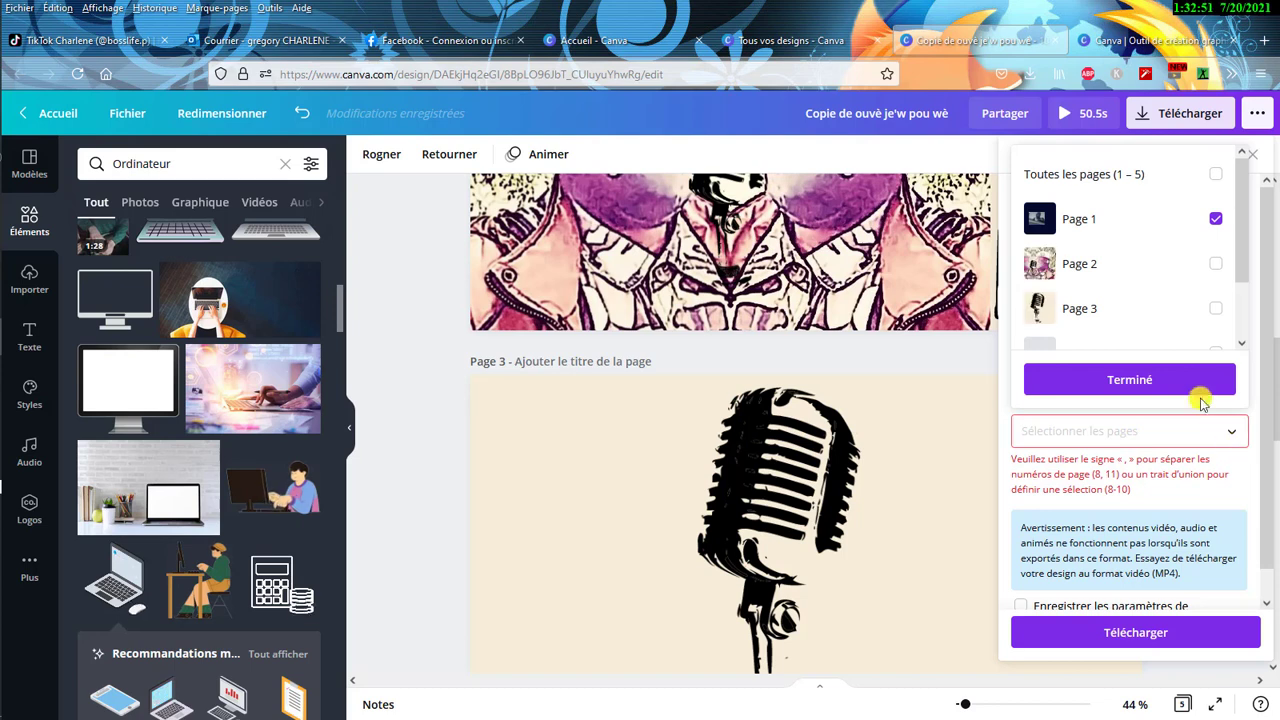
{"action": "left_click", "coordinate": [1216, 264]}
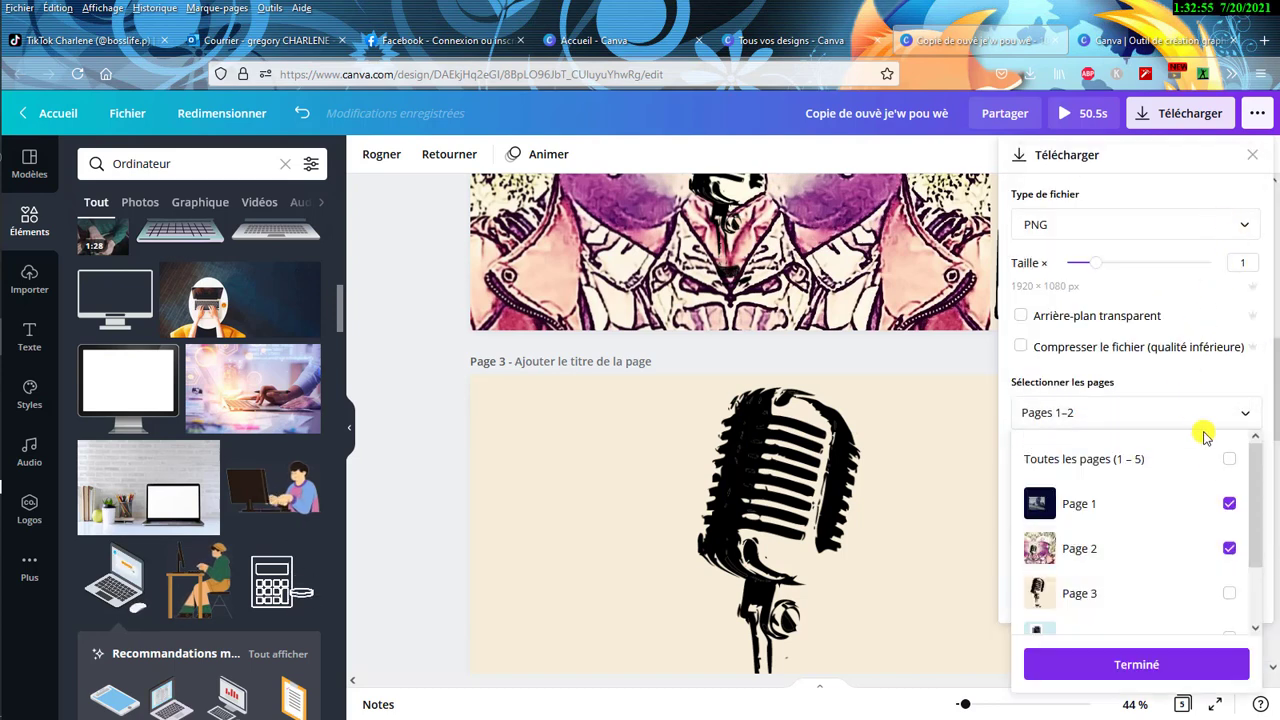
{"action": "left_click", "coordinate": [1229, 508]}
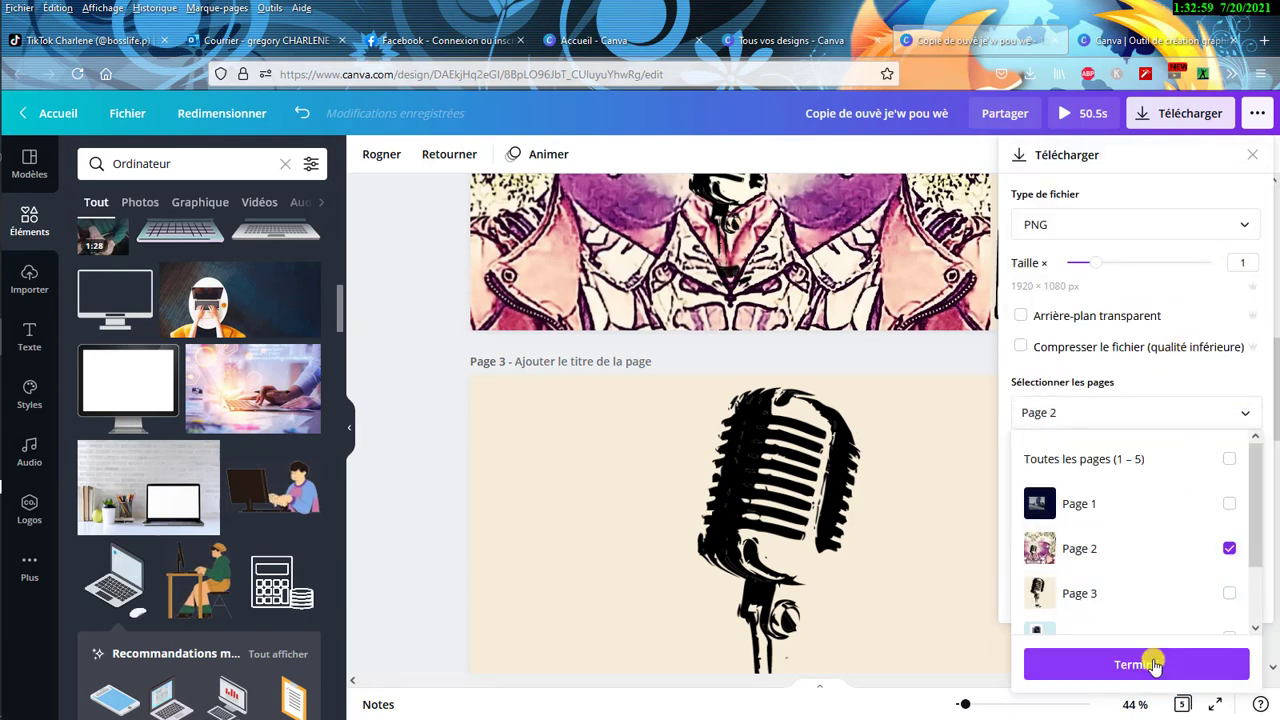
- Confirm Page 2 only, enable transparent background and compression, and download the PNG
{"action": "left_click", "coordinate": [1156, 663]}
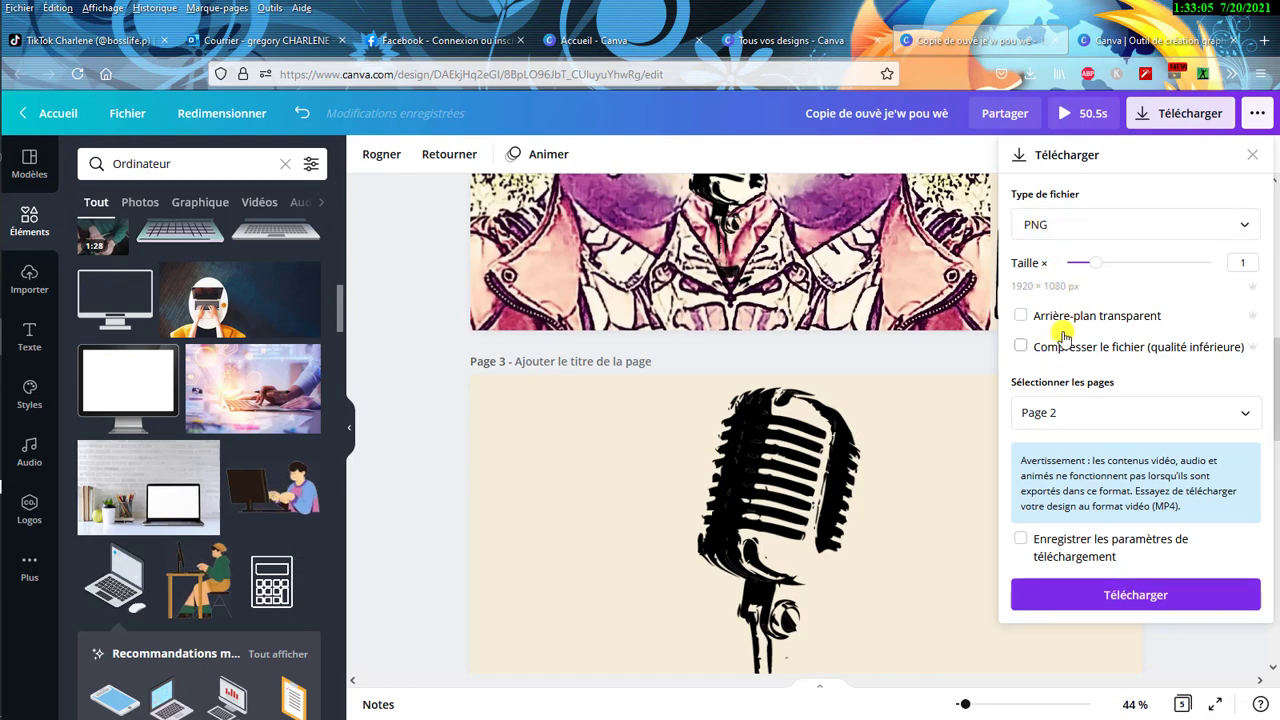
{"action": "left_click", "coordinate": [1020, 315]}
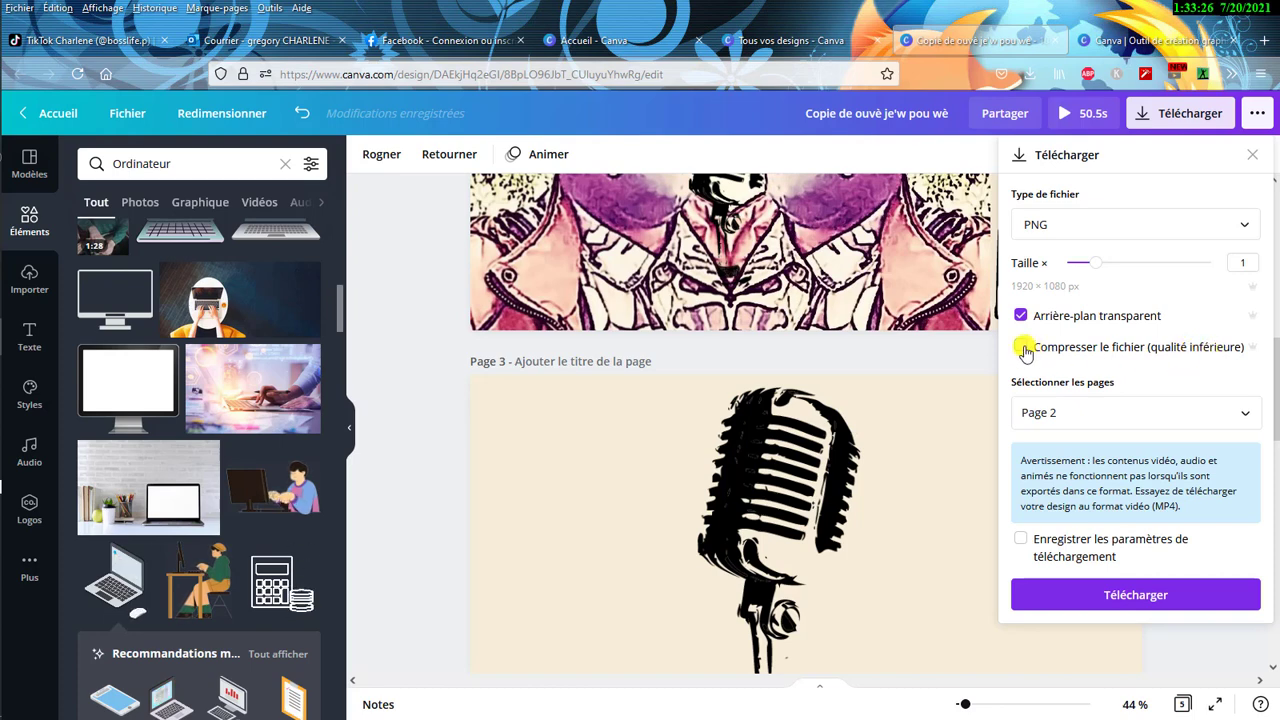
{"action": "left_click", "coordinate": [1021, 347]}
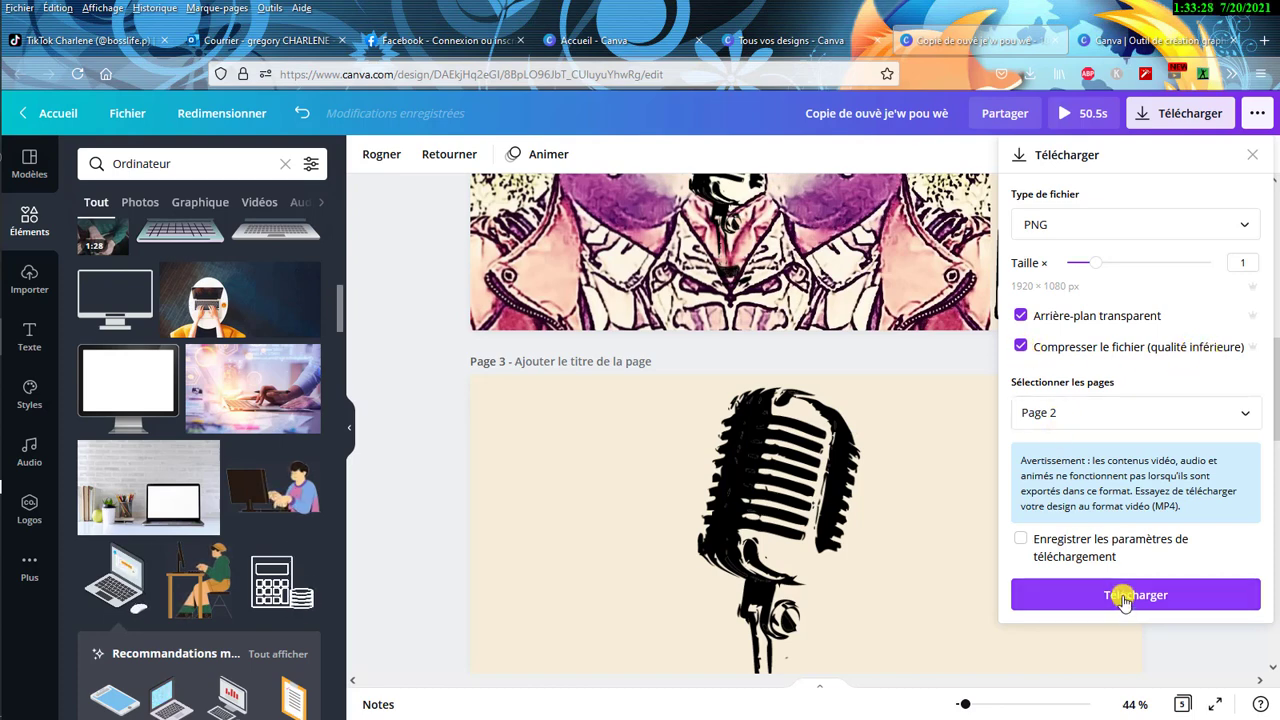
{"action": "left_click", "coordinate": [1124, 600]}
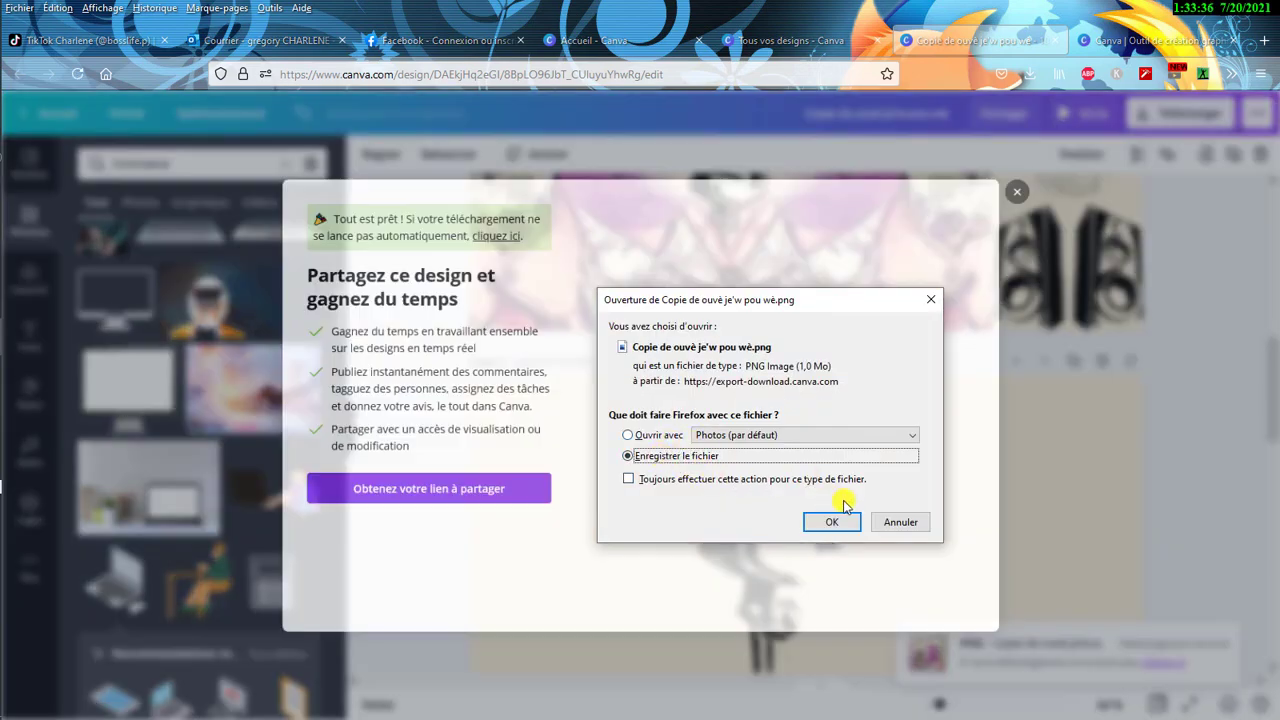
- Save 'Copie de ouvè je'w pou wè(5).png', view it in Photos, then close Photos and File Explorer
{"action": "left_click", "coordinate": [831, 519]}
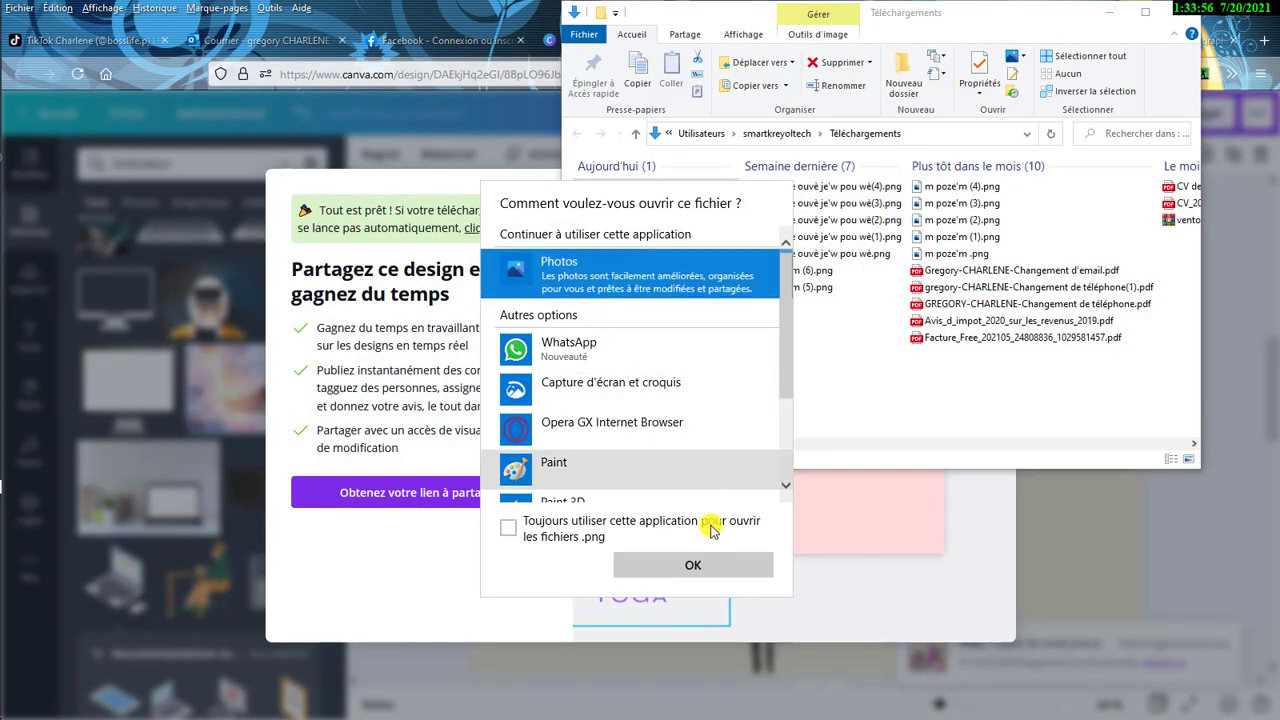
{"action": "left_click", "coordinate": [708, 566]}
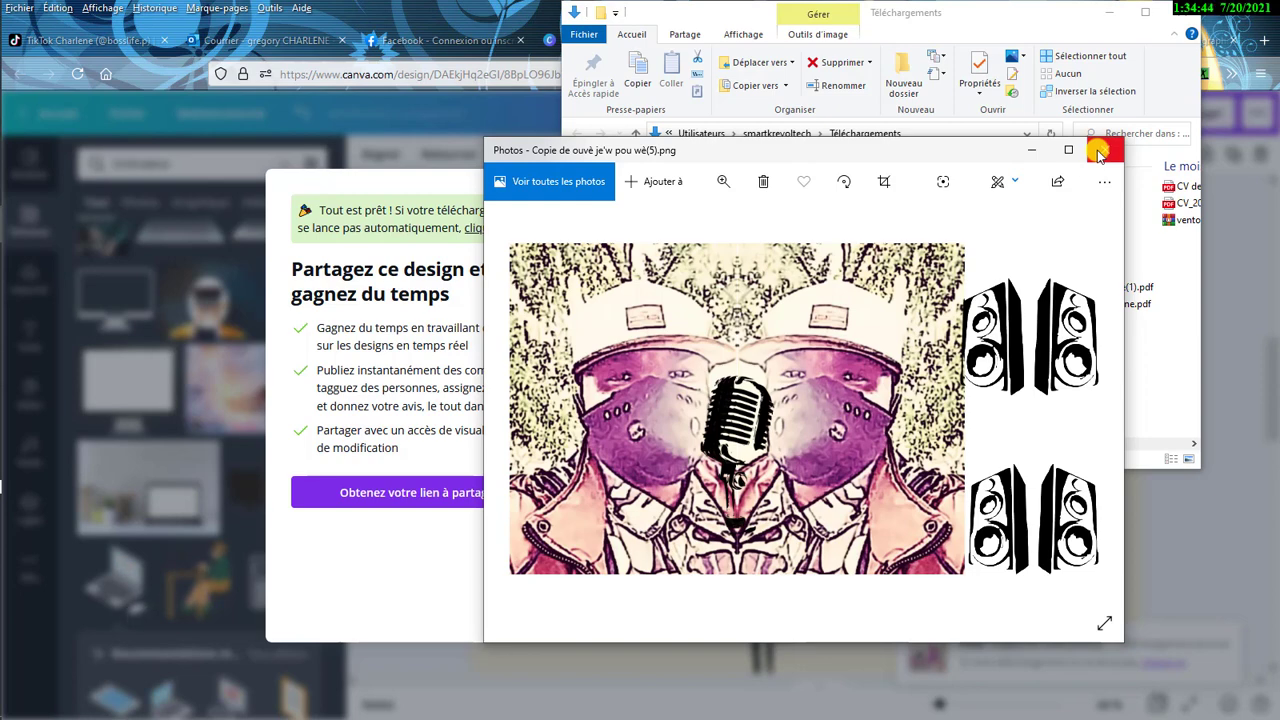
{"action": "left_click", "coordinate": [1099, 151]}
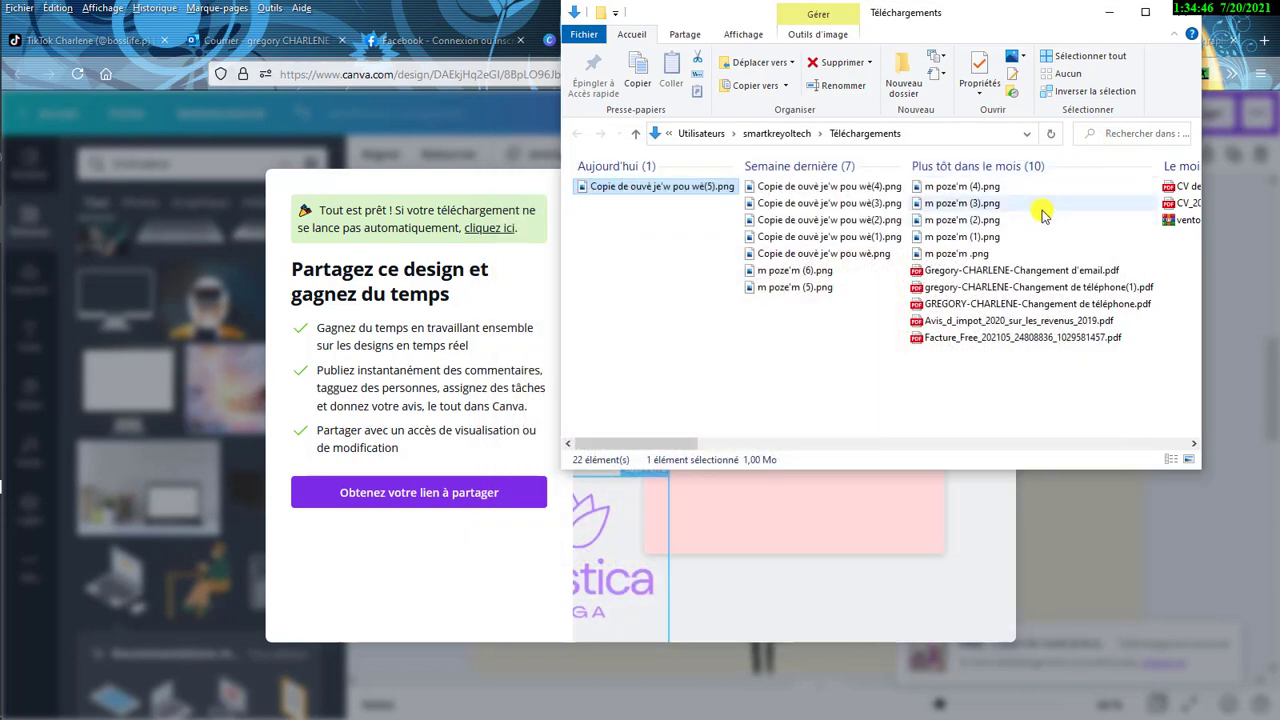
{"action": "left_click", "coordinate": [1180, 14]}
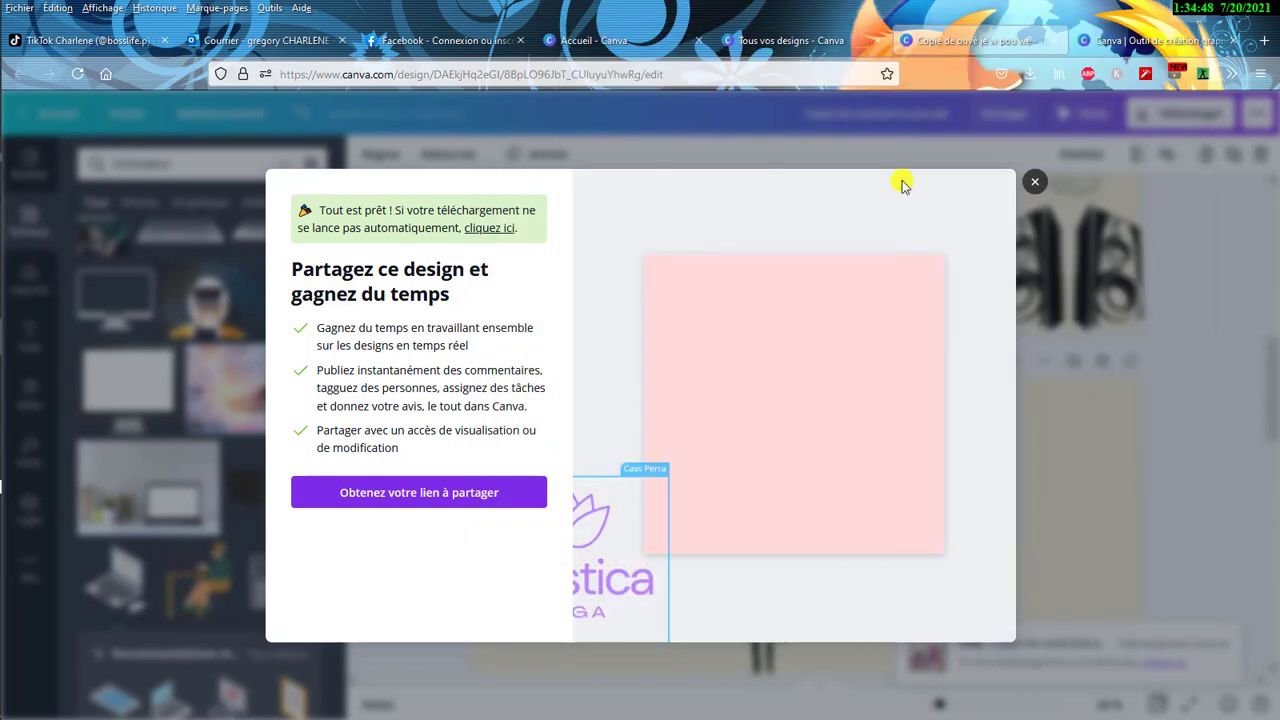
- Dismiss the download confirmation, reopen Télécharger, and replace the page range with 2
{"action": "left_click", "coordinate": [1030, 186]}
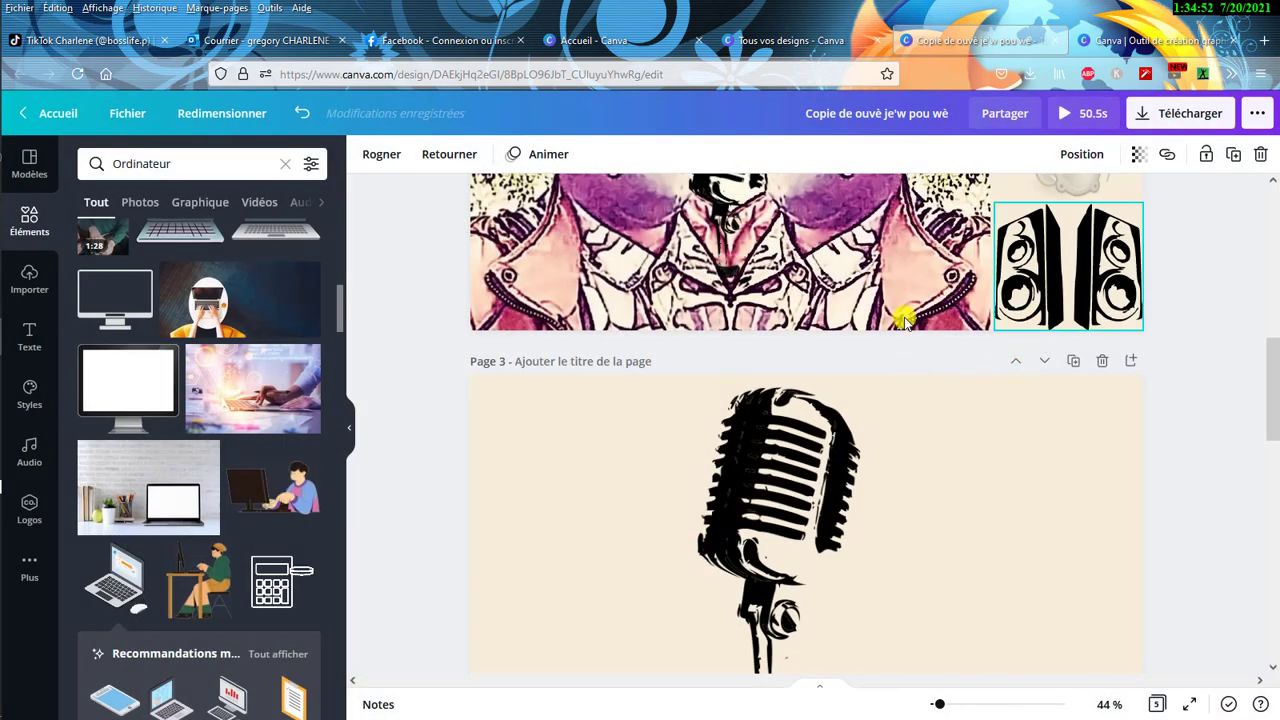
{"action": "scroll", "coordinate": [903, 290], "scroll_direction": "up", "scroll_amount": 3}
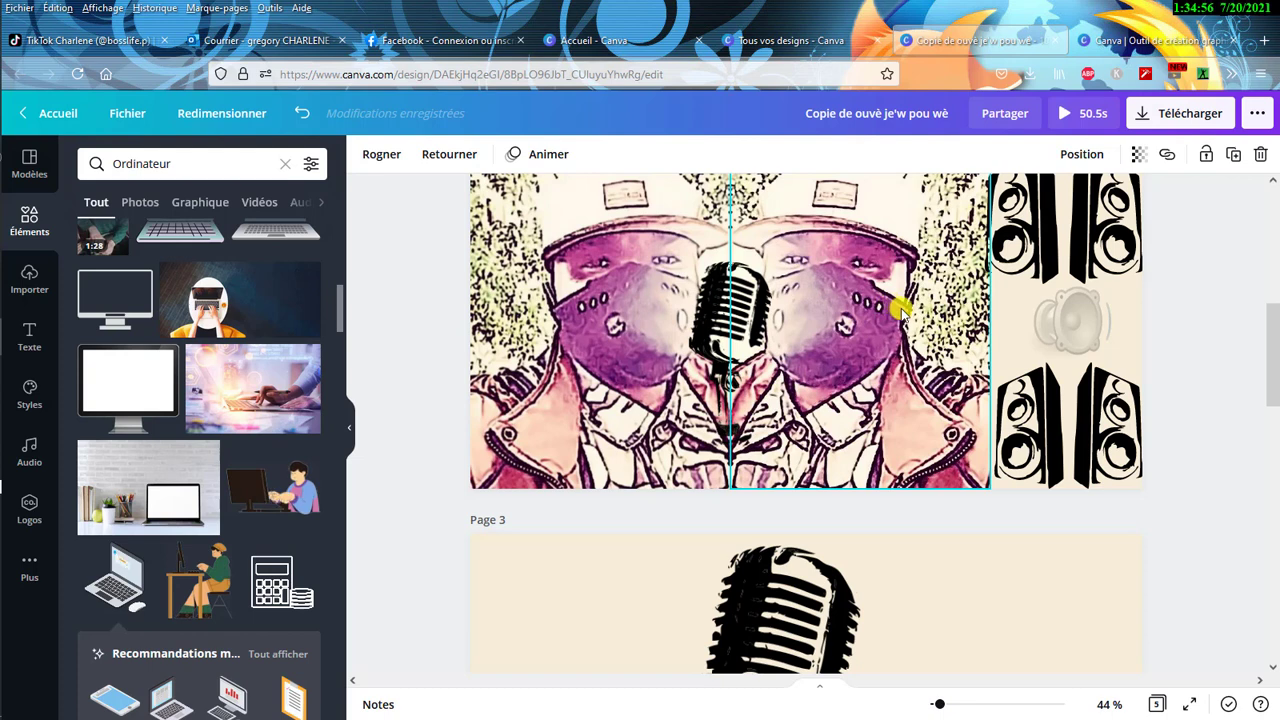
{"action": "left_click", "coordinate": [1180, 116]}
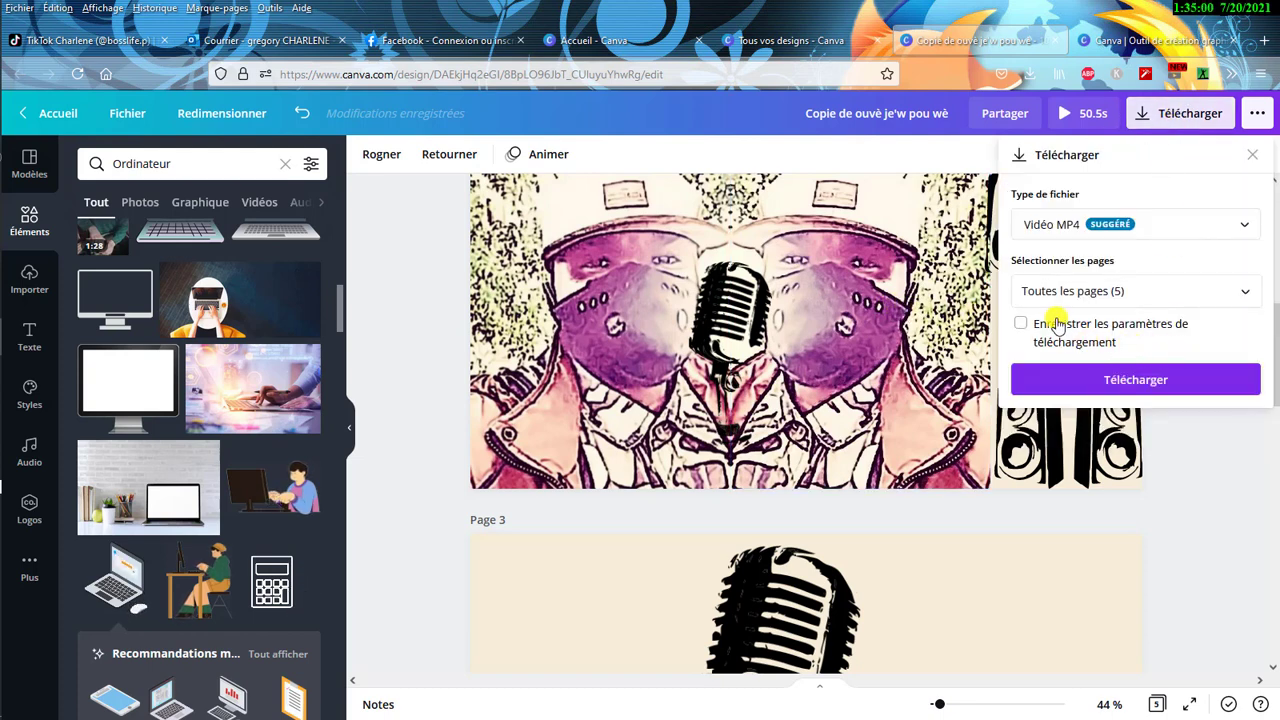
{"action": "left_click", "coordinate": [1127, 291]}
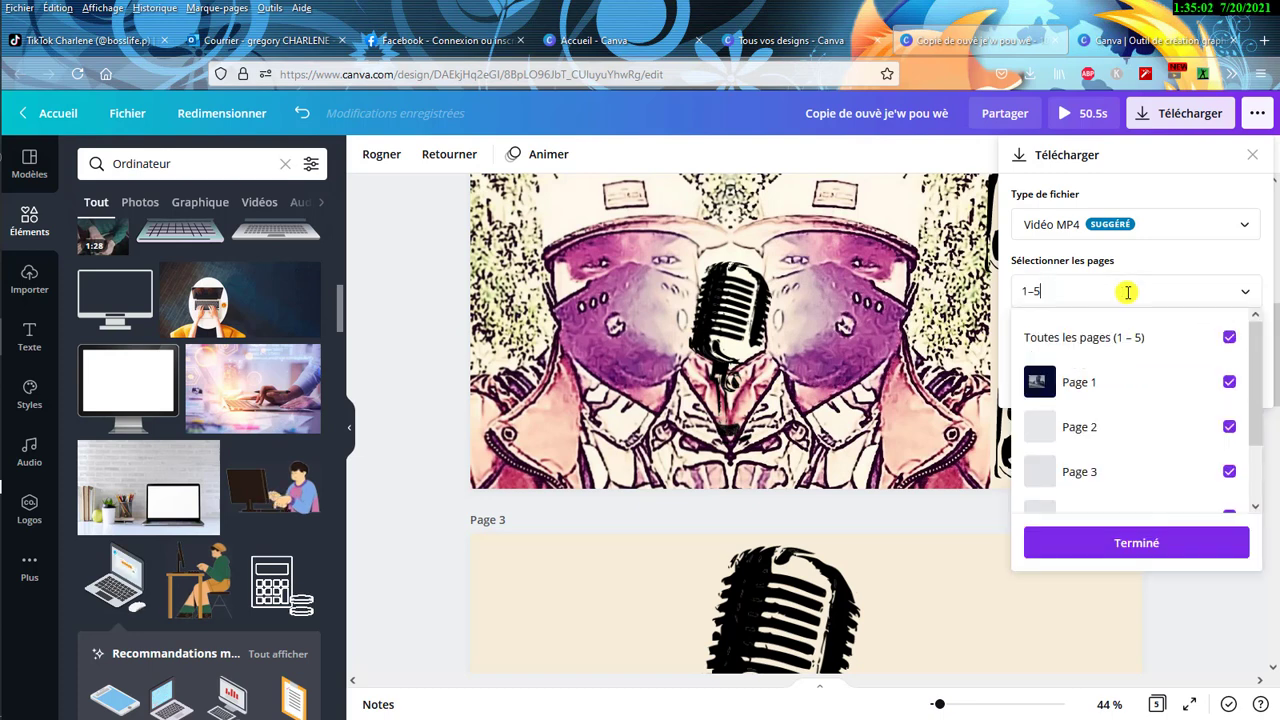
{"action": "key", "text": "BackSpace"}
{"action": "key", "text": "BackSpace"}
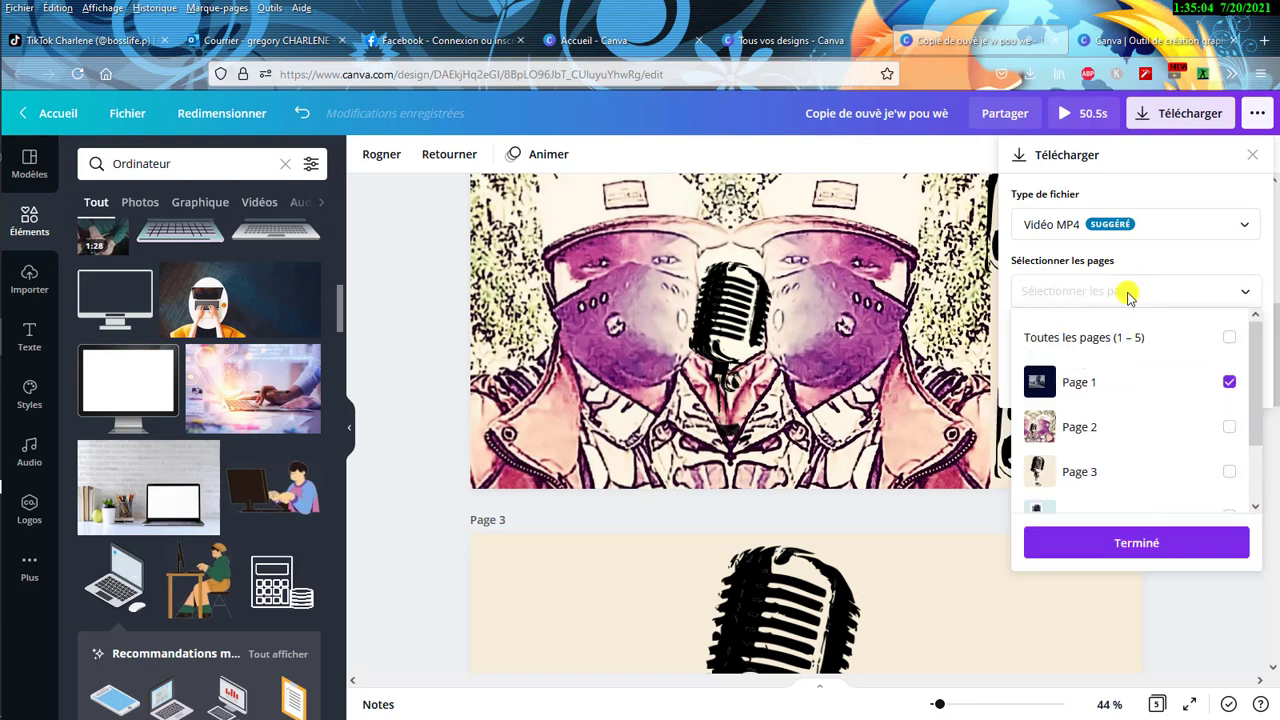
{"action": "type", "text": "2"}
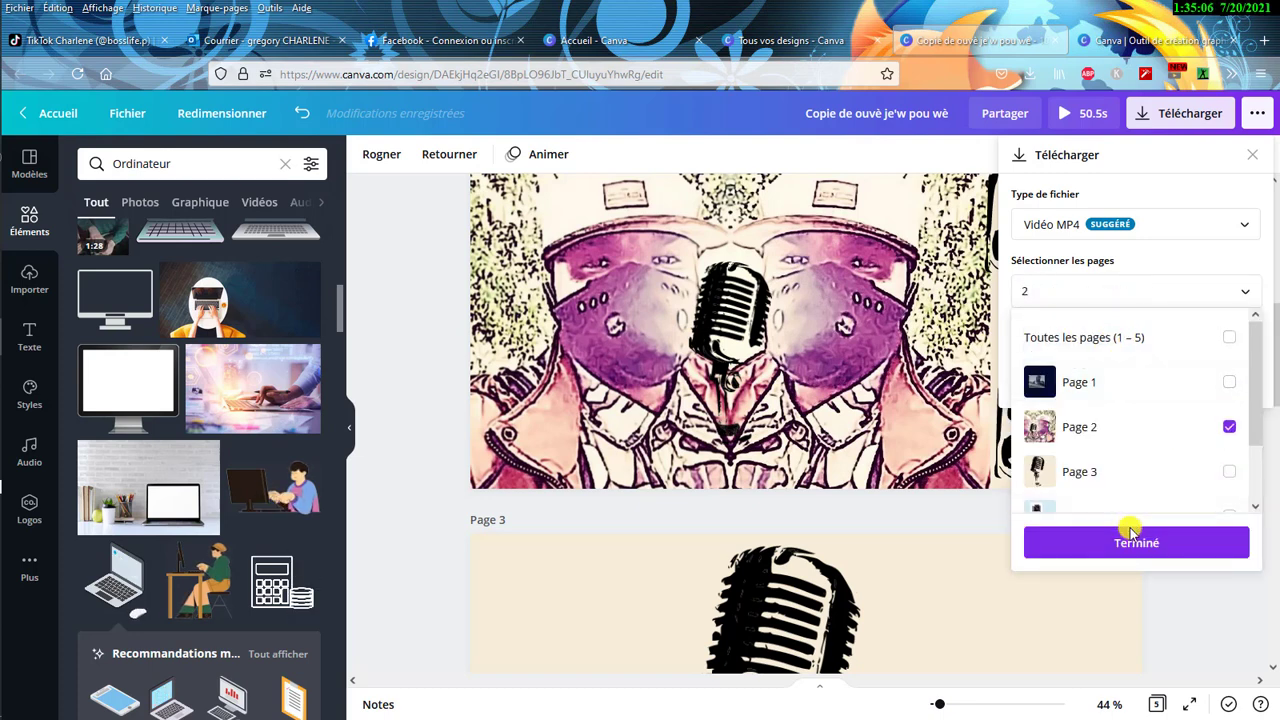
- Confirm Page 2 only, set the format to PNG, and check the page list
{"action": "left_click", "coordinate": [1176, 232]}
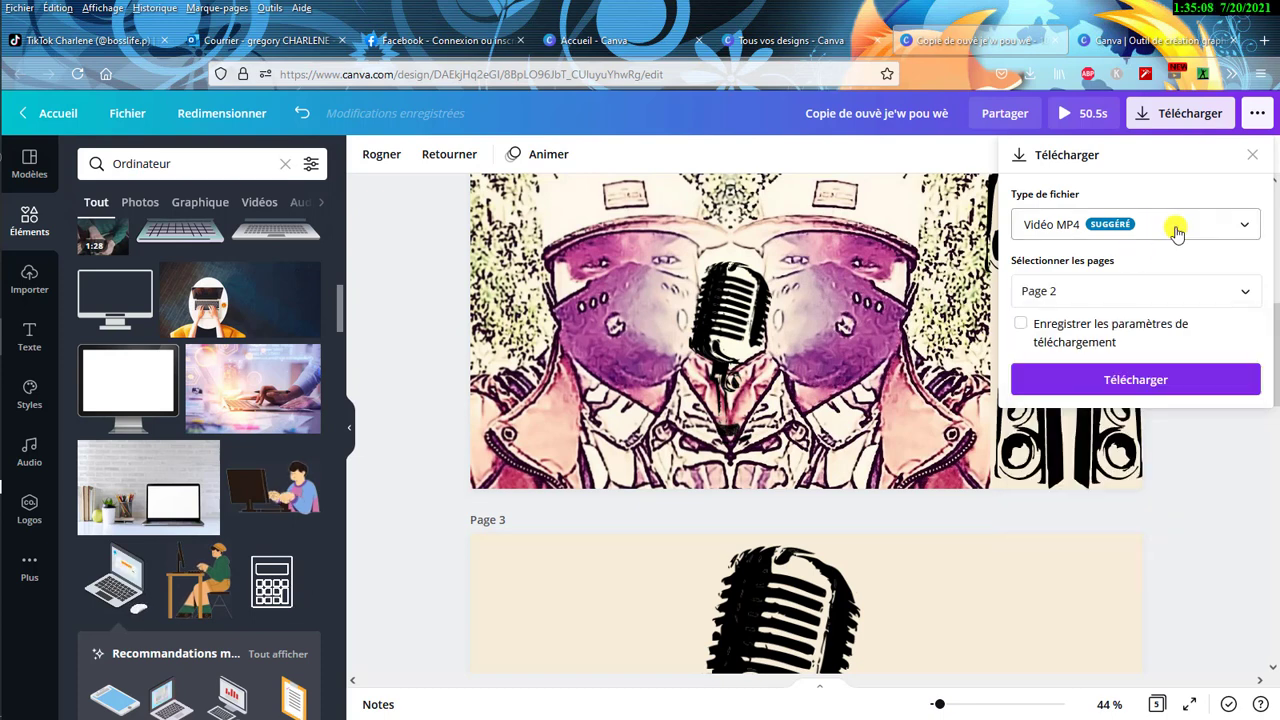
{"action": "left_click", "coordinate": [1196, 232]}
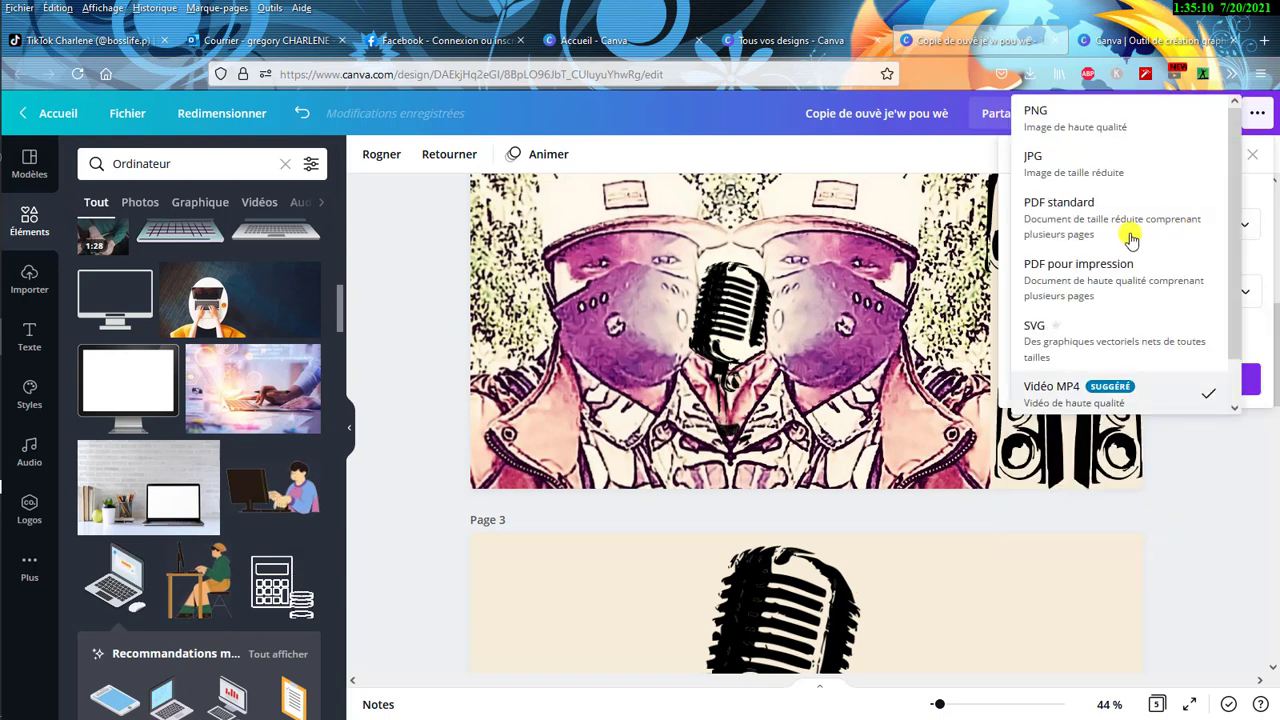
{"action": "left_click", "coordinate": [1052, 119]}
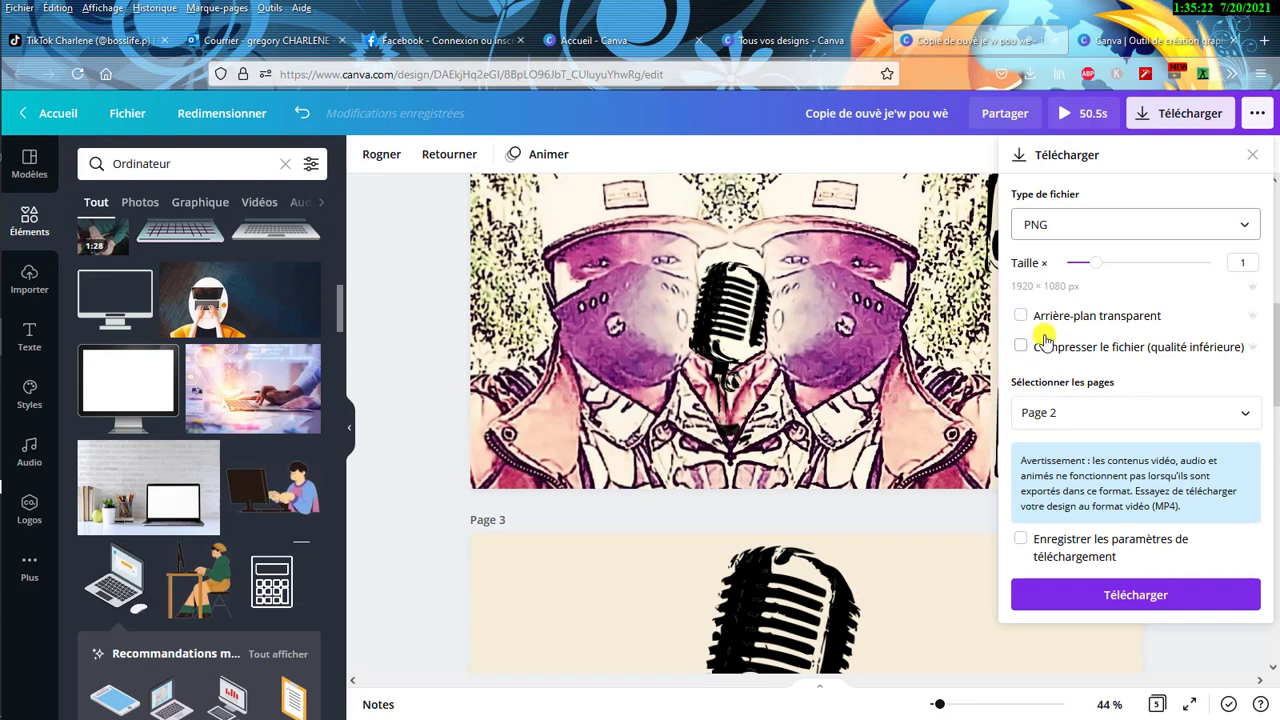
{"action": "left_click", "coordinate": [1242, 416]}
{"action": "left_click", "coordinate": [1242, 418]}
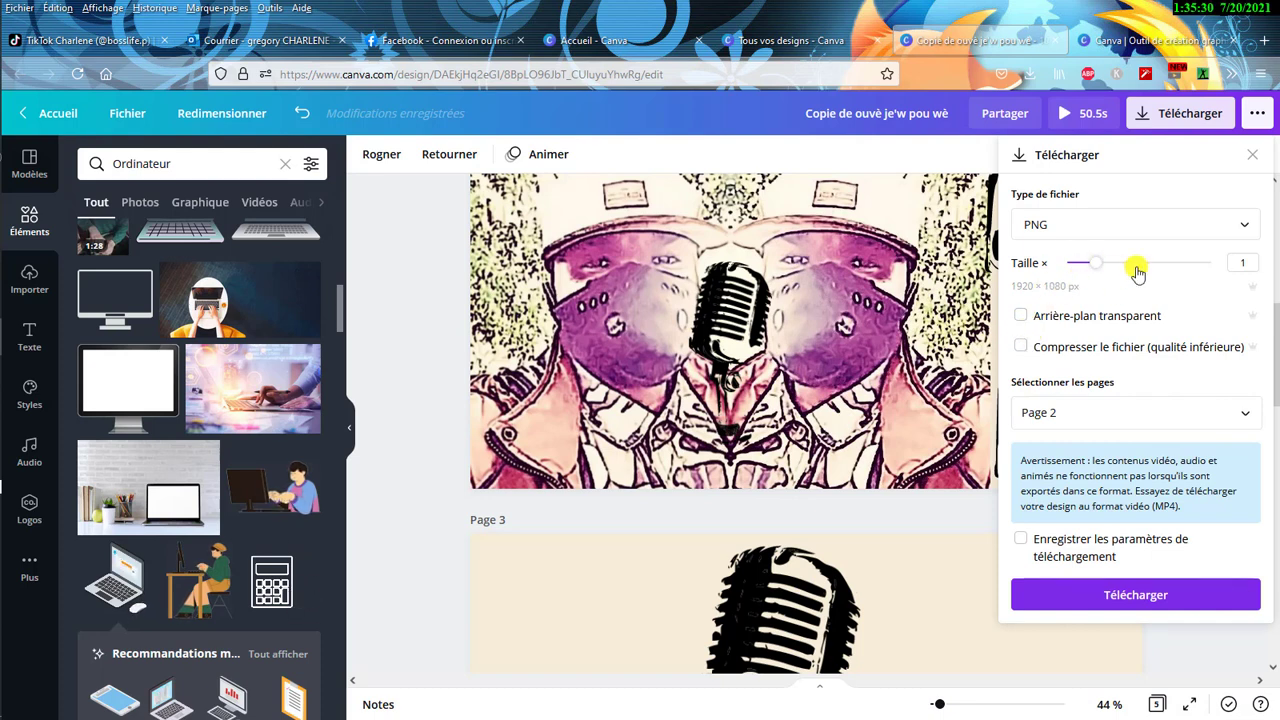
- Change the format to JPG and download Page 2
{"action": "left_click", "coordinate": [1061, 229]}
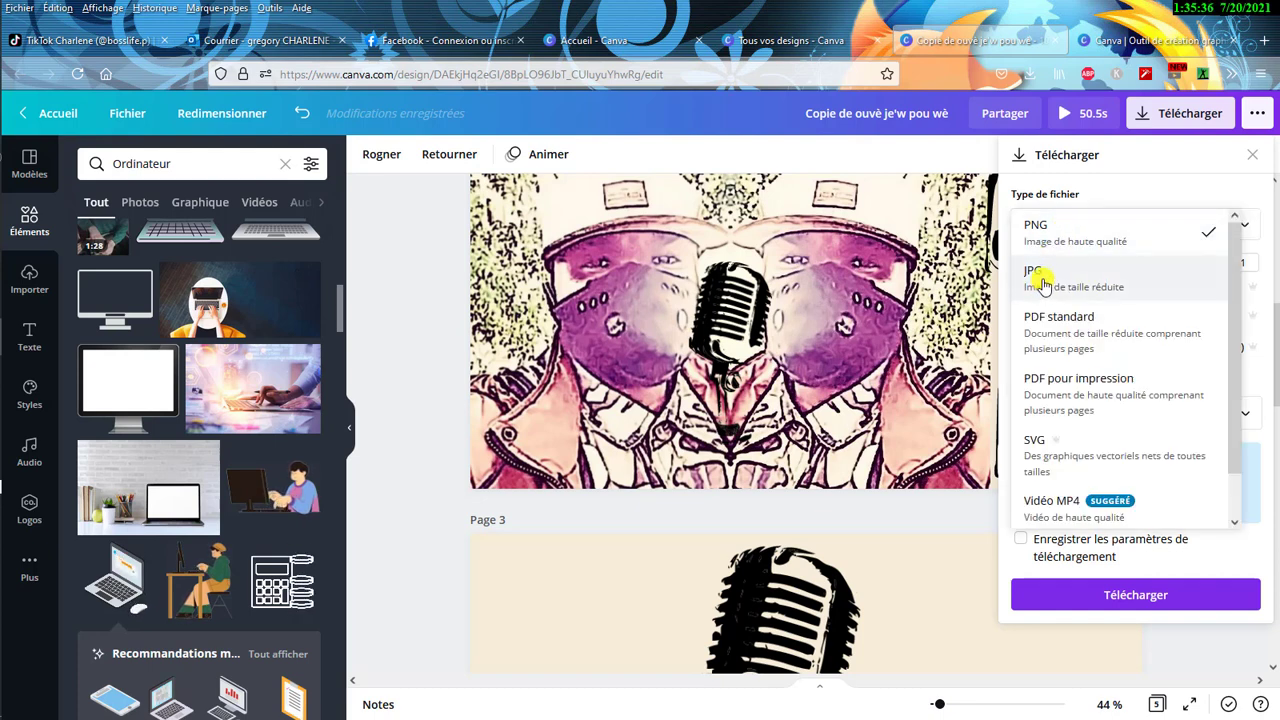
{"action": "left_click", "coordinate": [1043, 285]}
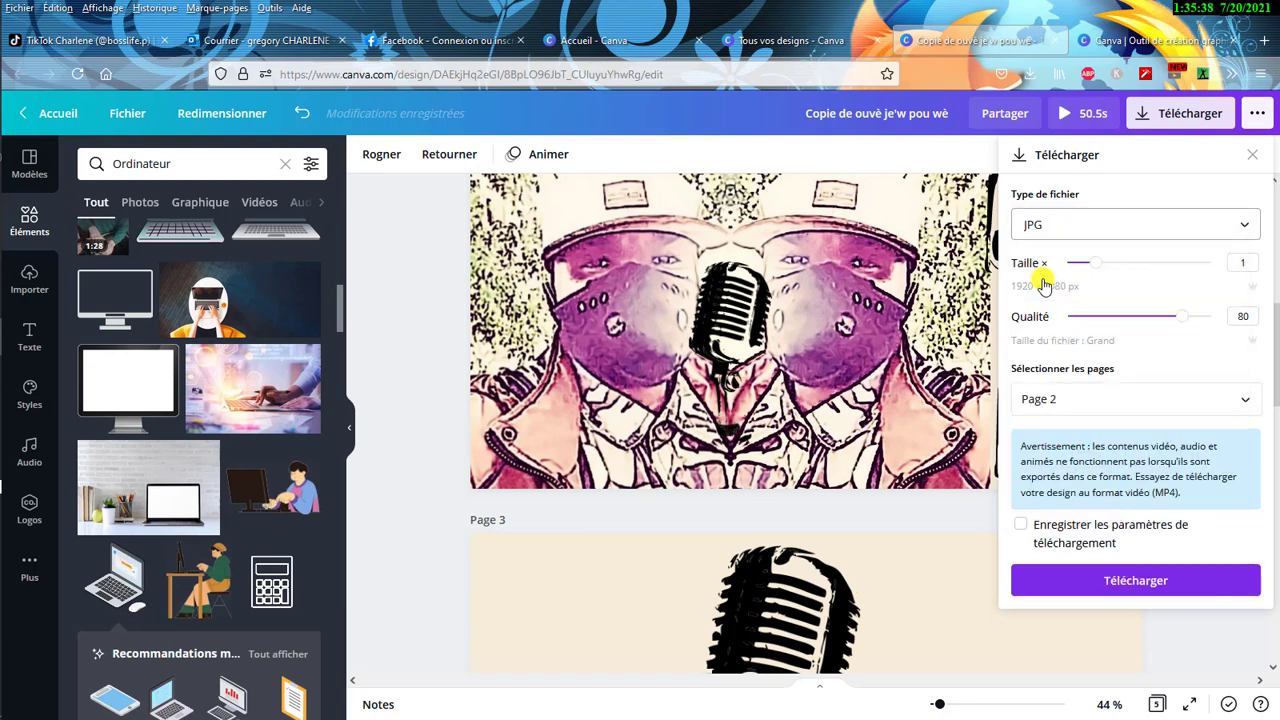
{"action": "left_click", "coordinate": [1133, 584]}
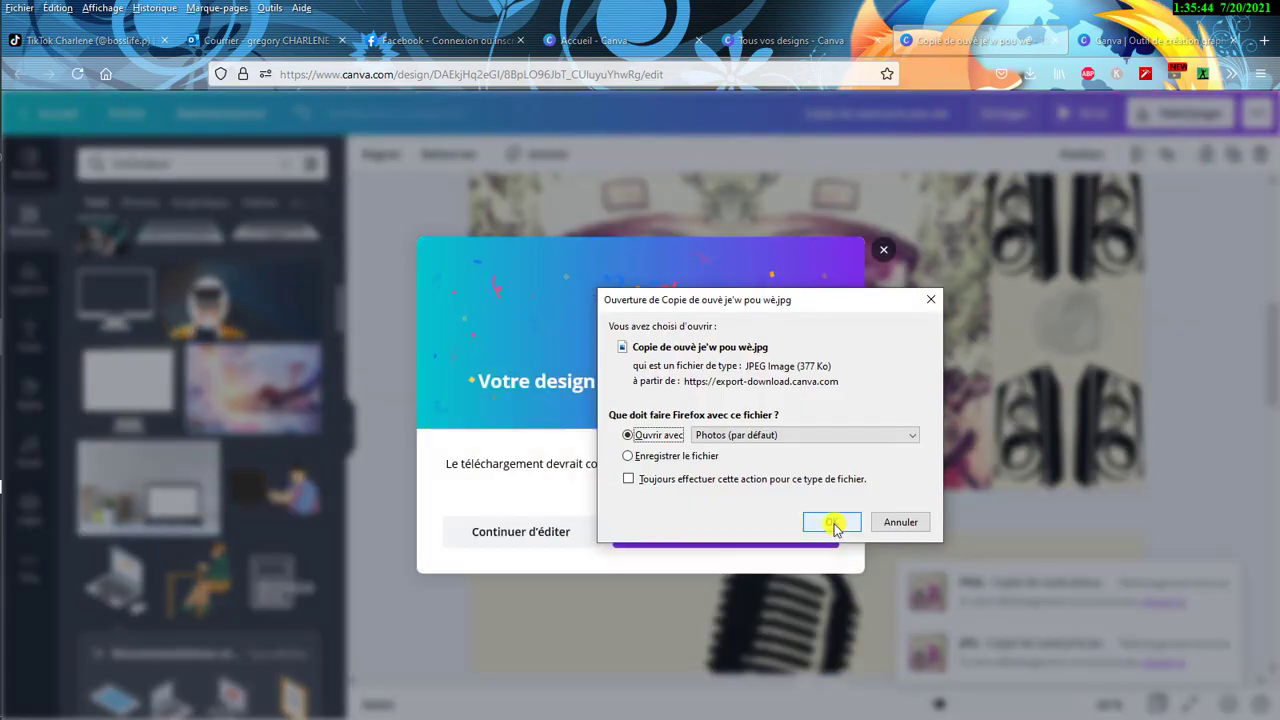
- View page 2's downloaded JPG in Windows Photos, then close the viewer
{"action": "left_click", "coordinate": [831, 522]}
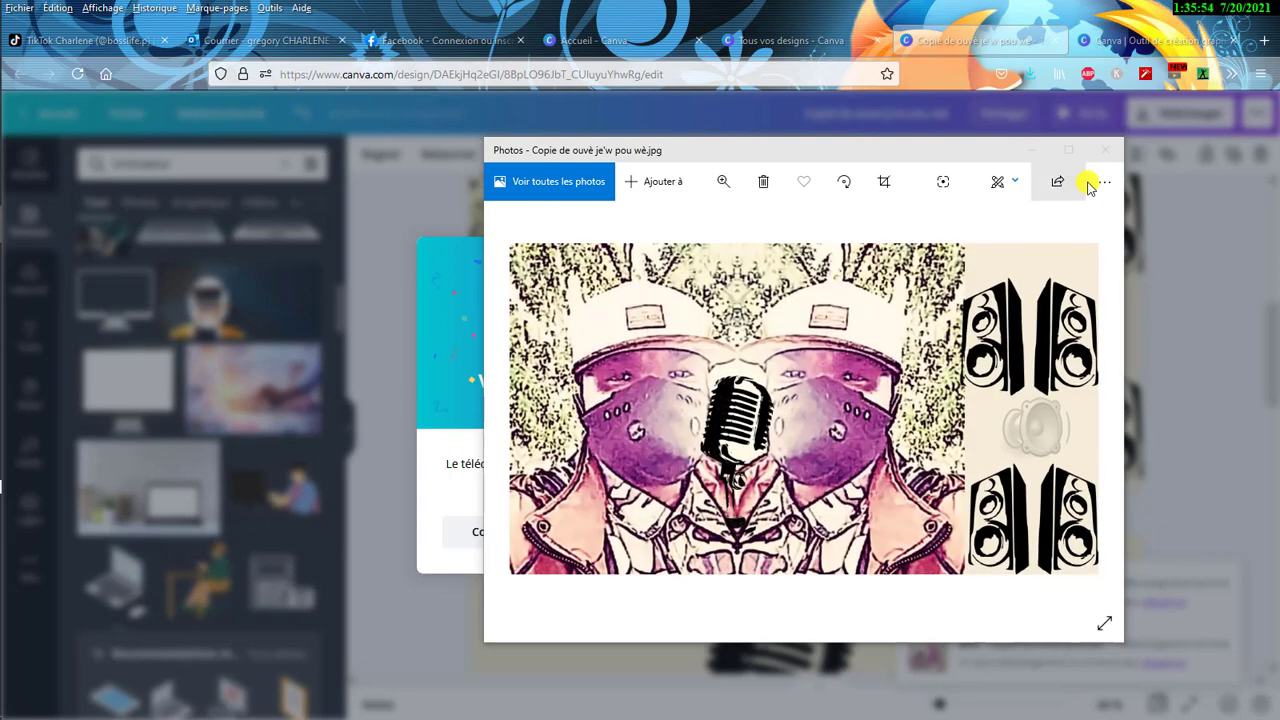
{"action": "left_click", "coordinate": [1104, 150]}
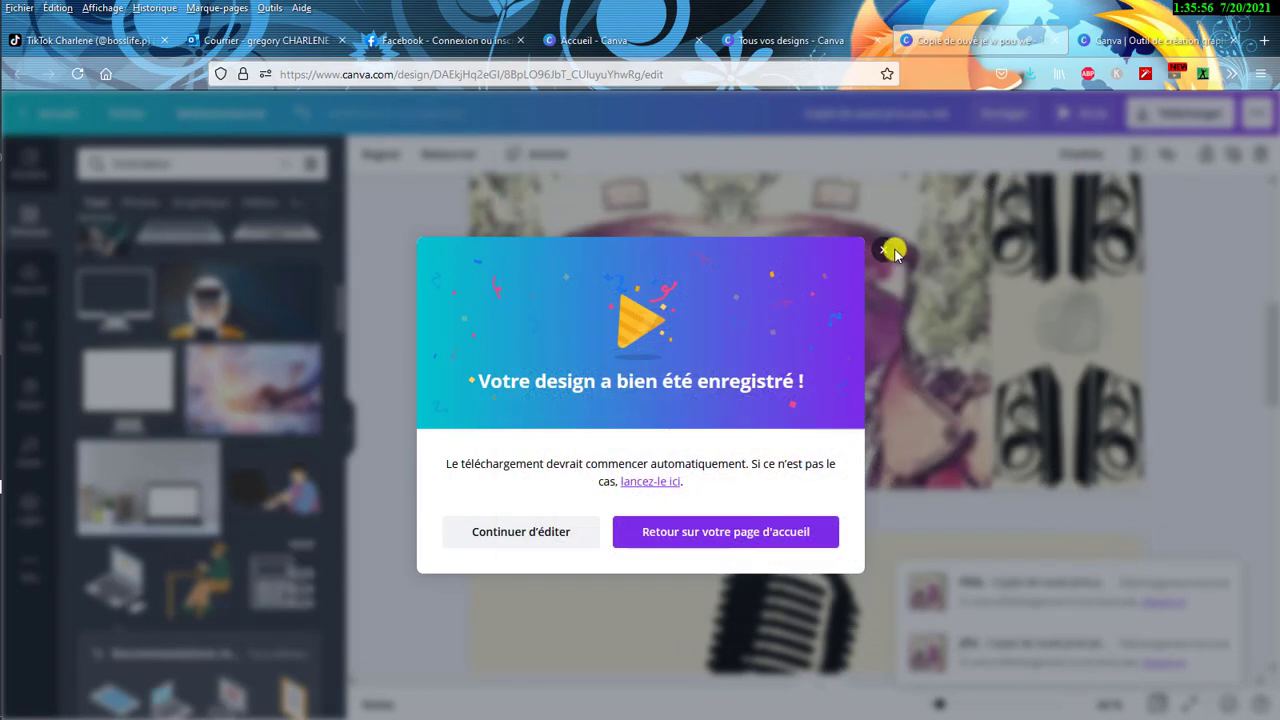
- Dismiss the design-saved message and select the black microphone on page 3
{"action": "left_click", "coordinate": [893, 252]}
{"action": "scroll", "coordinate": [950, 490], "scroll_direction": "down", "scroll_amount": 1}
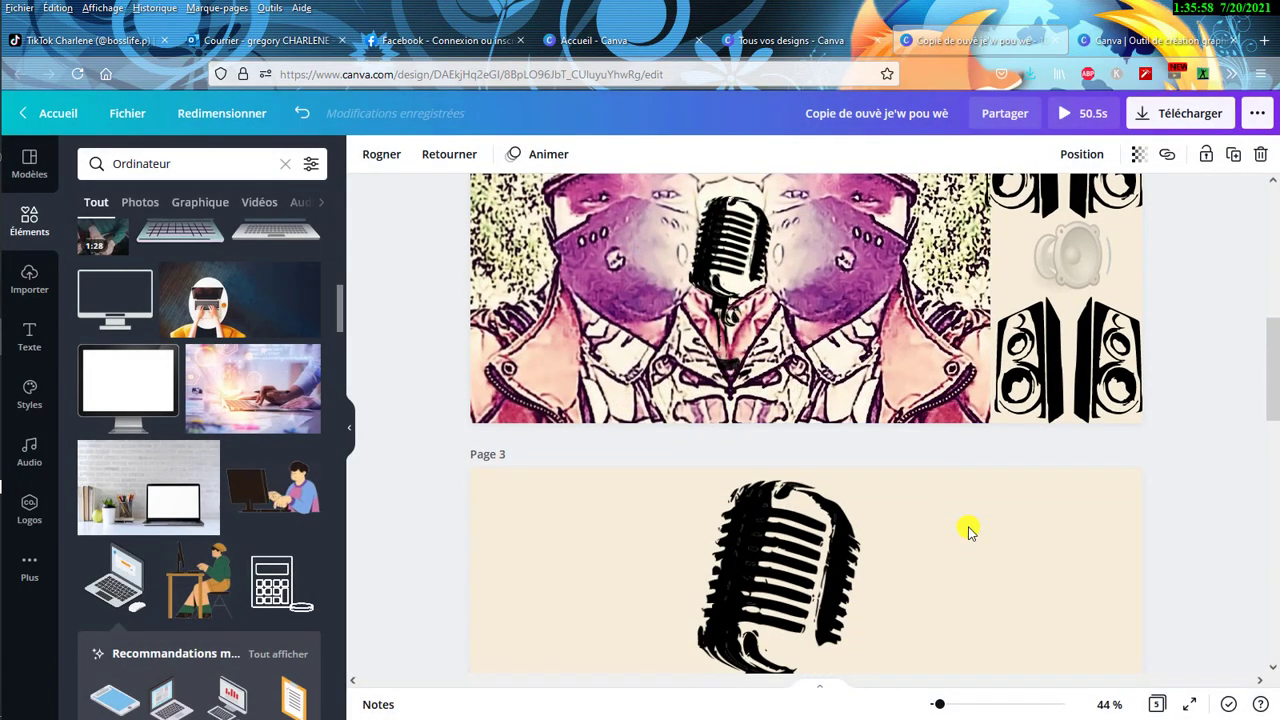
{"action": "scroll", "coordinate": [846, 463], "scroll_direction": "down", "scroll_amount": 1}
{"action": "scroll", "coordinate": [846, 463], "scroll_direction": "down", "scroll_amount": 1}
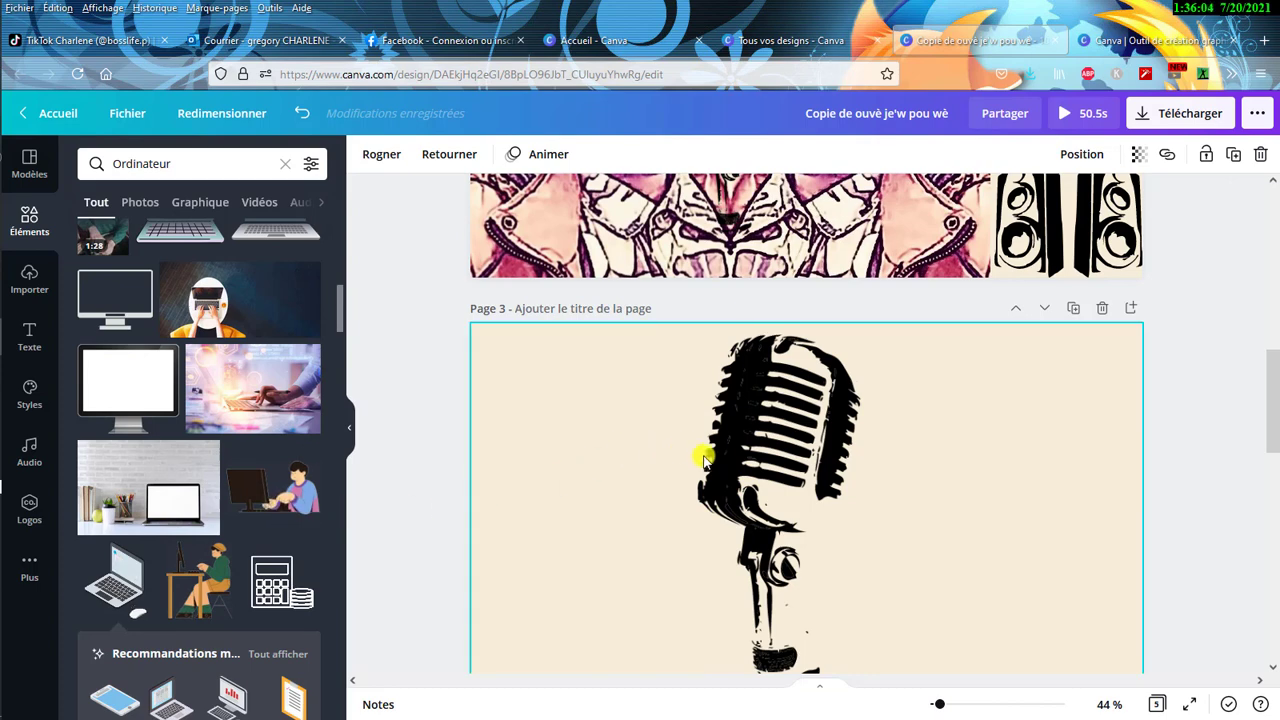
{"action": "left_click", "coordinate": [742, 452]}
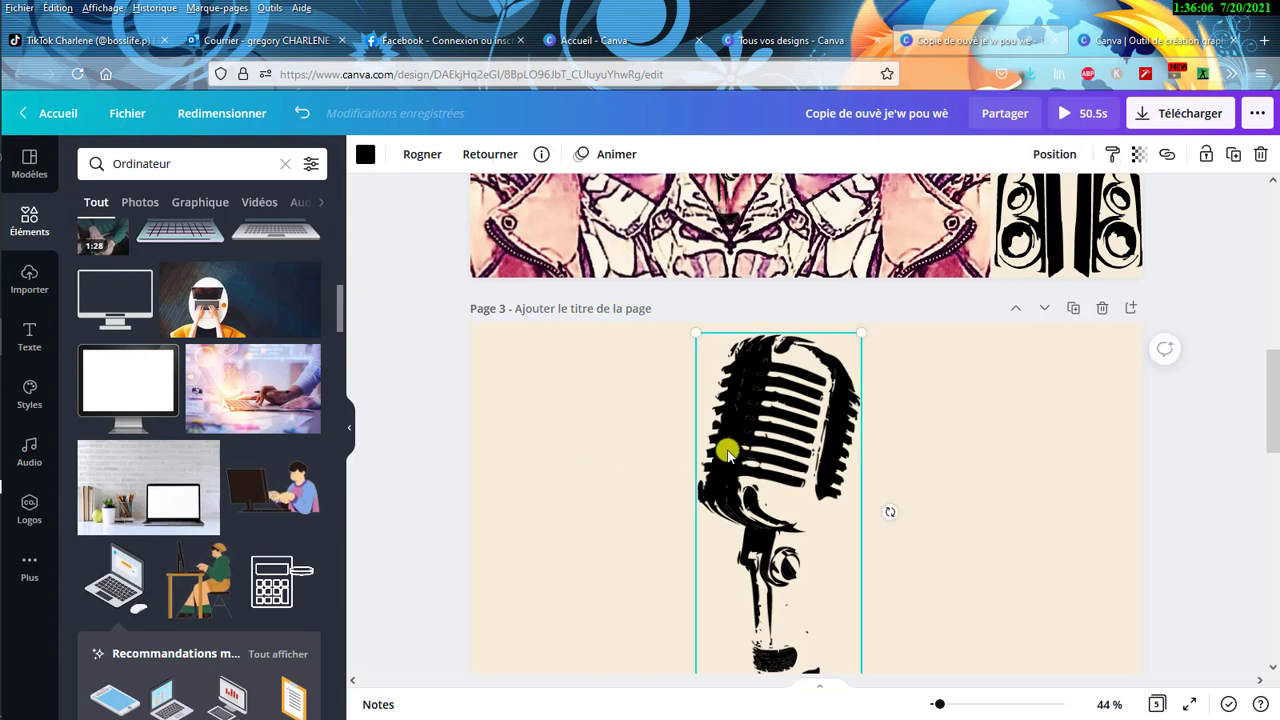
- Export all 5 pages as transparent-background PNGs, producing a 3,3 Mo ZIP download
{"action": "left_click", "coordinate": [1150, 116]}
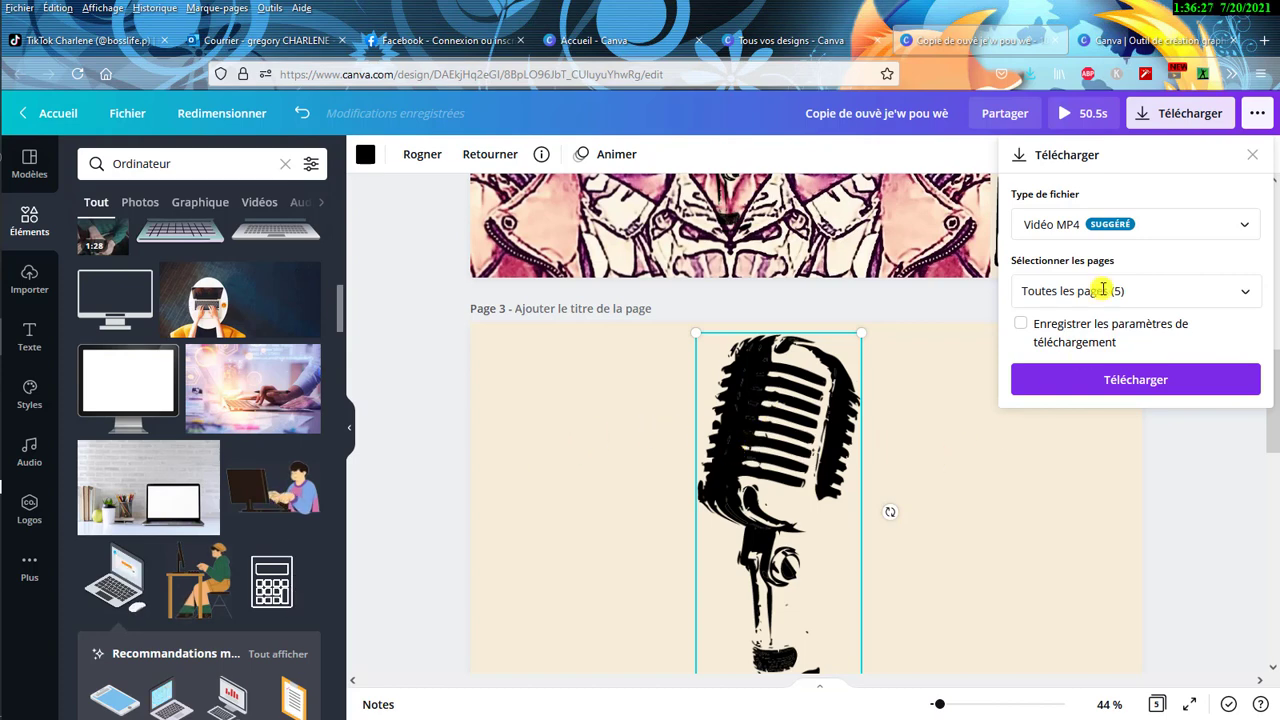
{"action": "left_click", "coordinate": [1132, 227]}
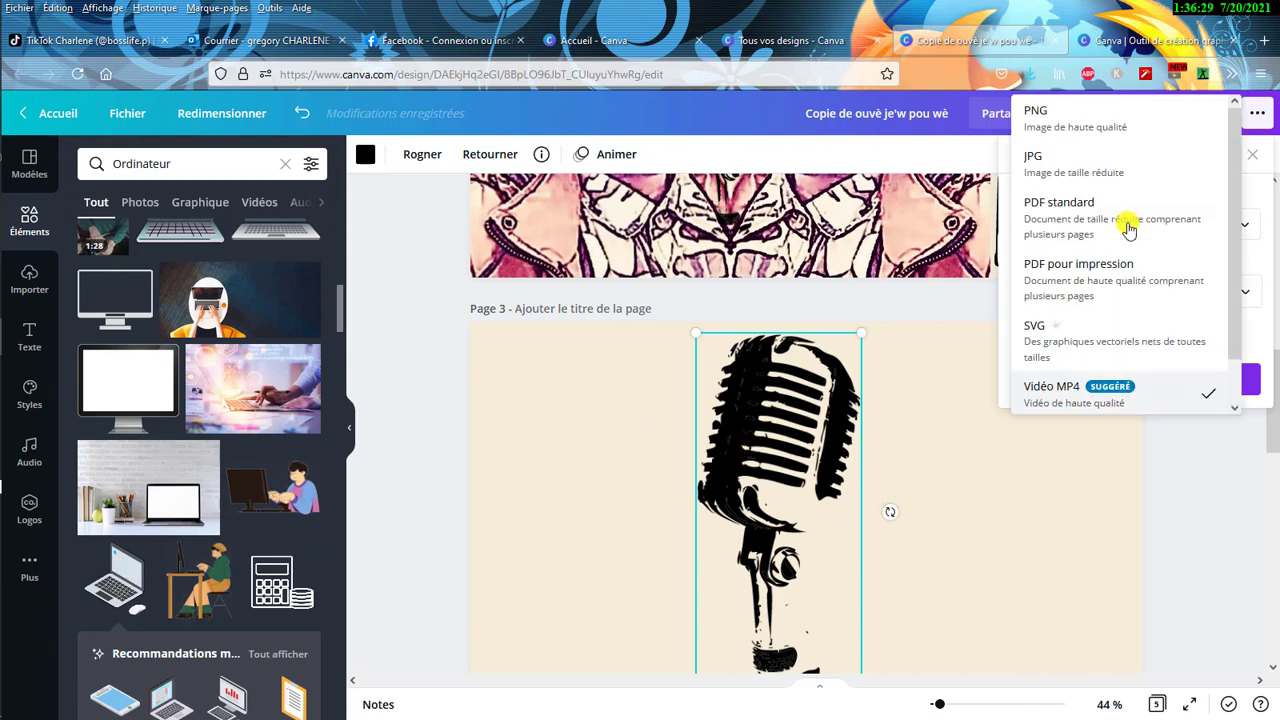
{"action": "left_click", "coordinate": [1070, 120]}
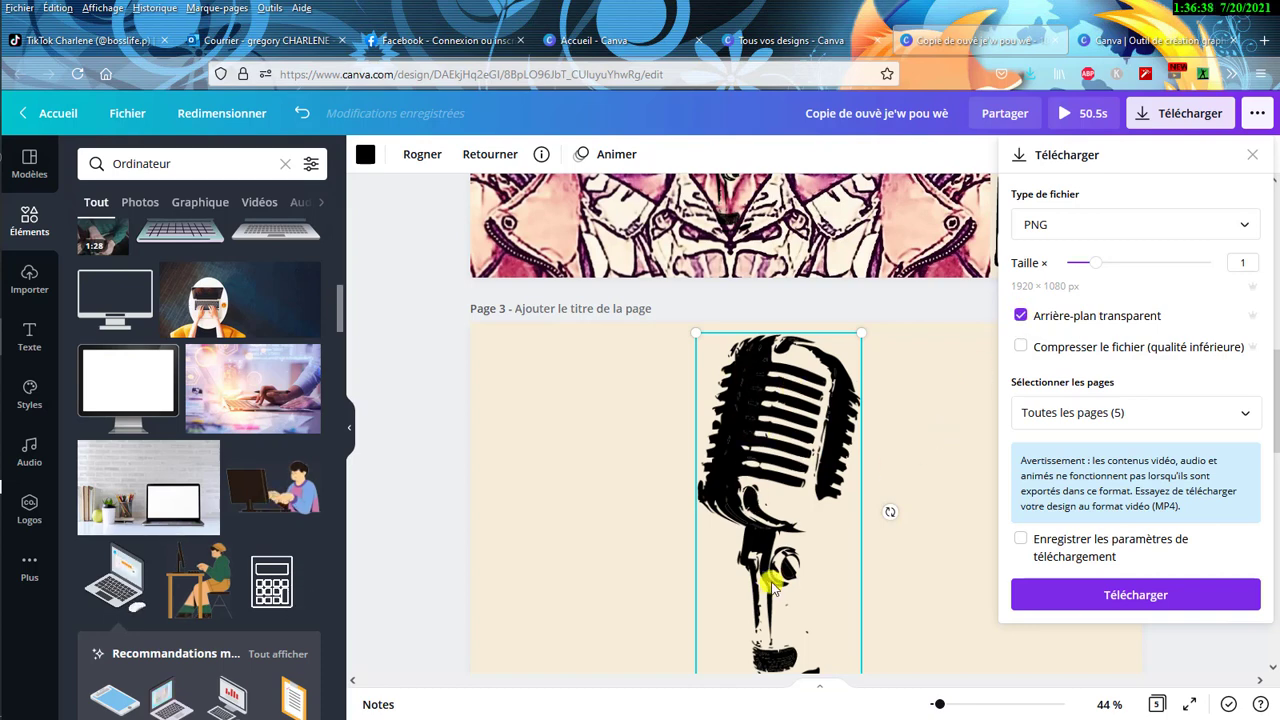
{"action": "scroll", "coordinate": [819, 584], "scroll_direction": "down", "scroll_amount": 1}
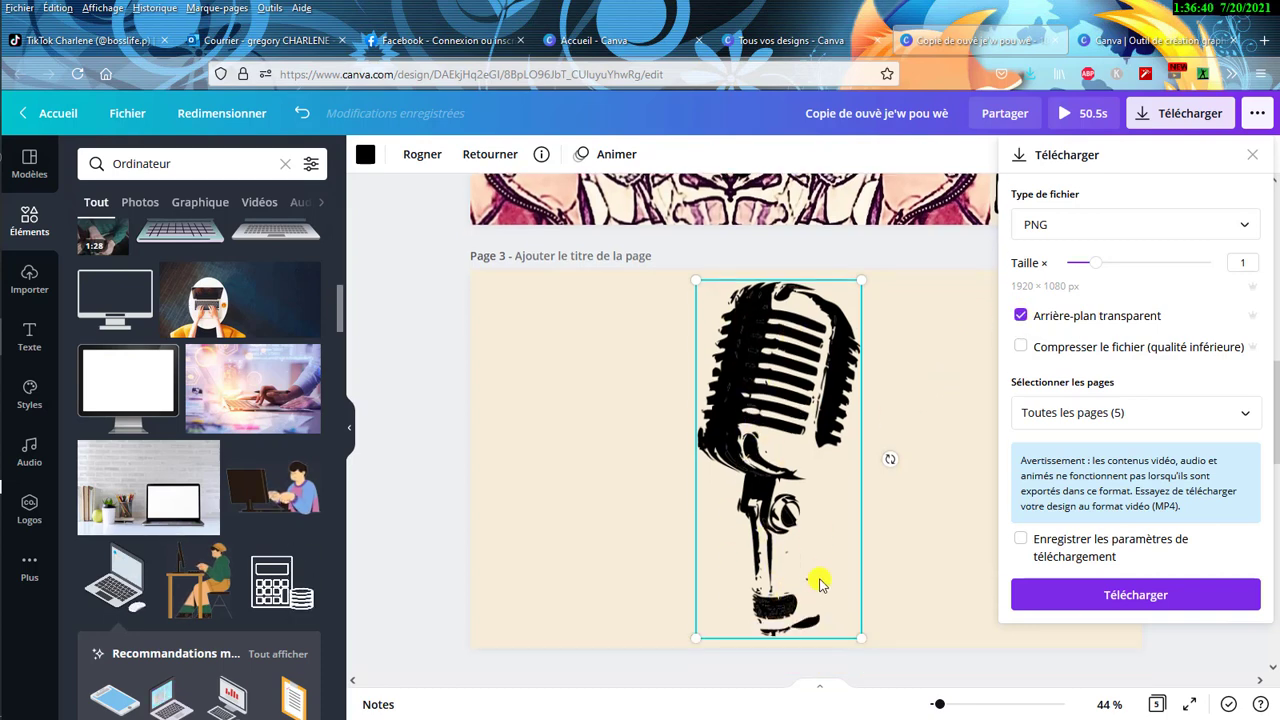
{"action": "left_click", "coordinate": [1085, 595]}
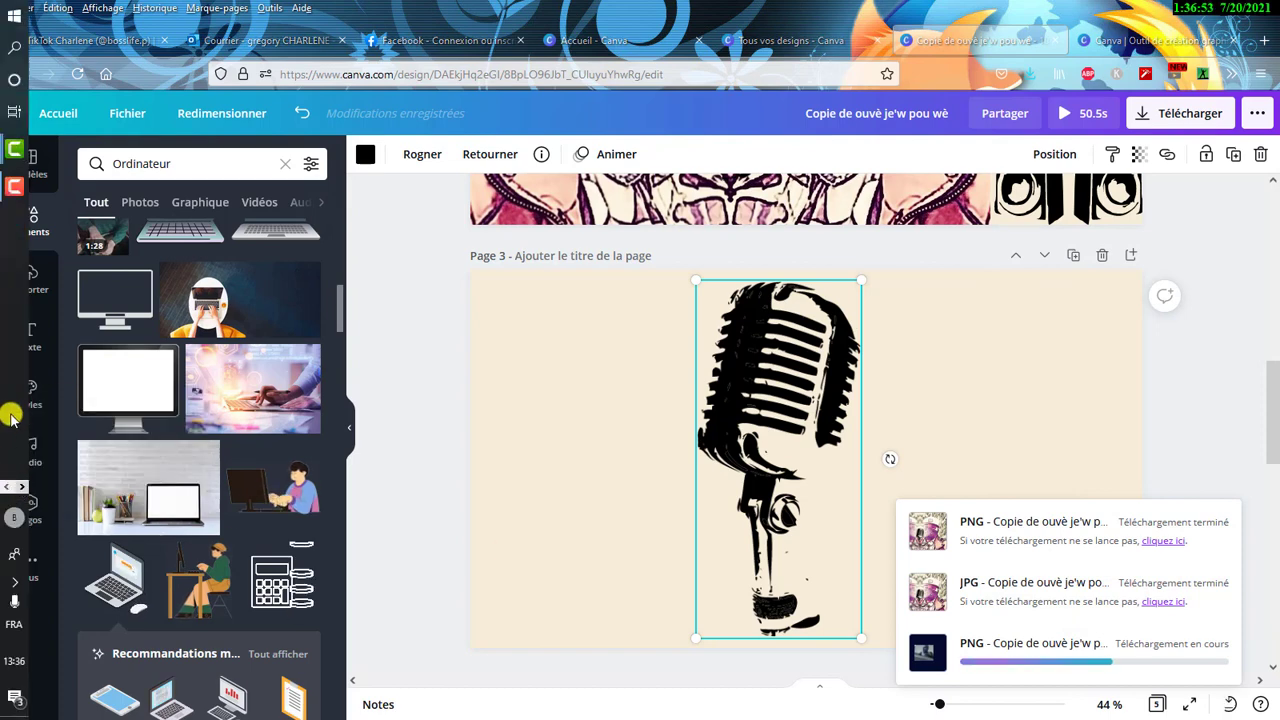
{"action": "mouse_move", "coordinate": [13, 150]}
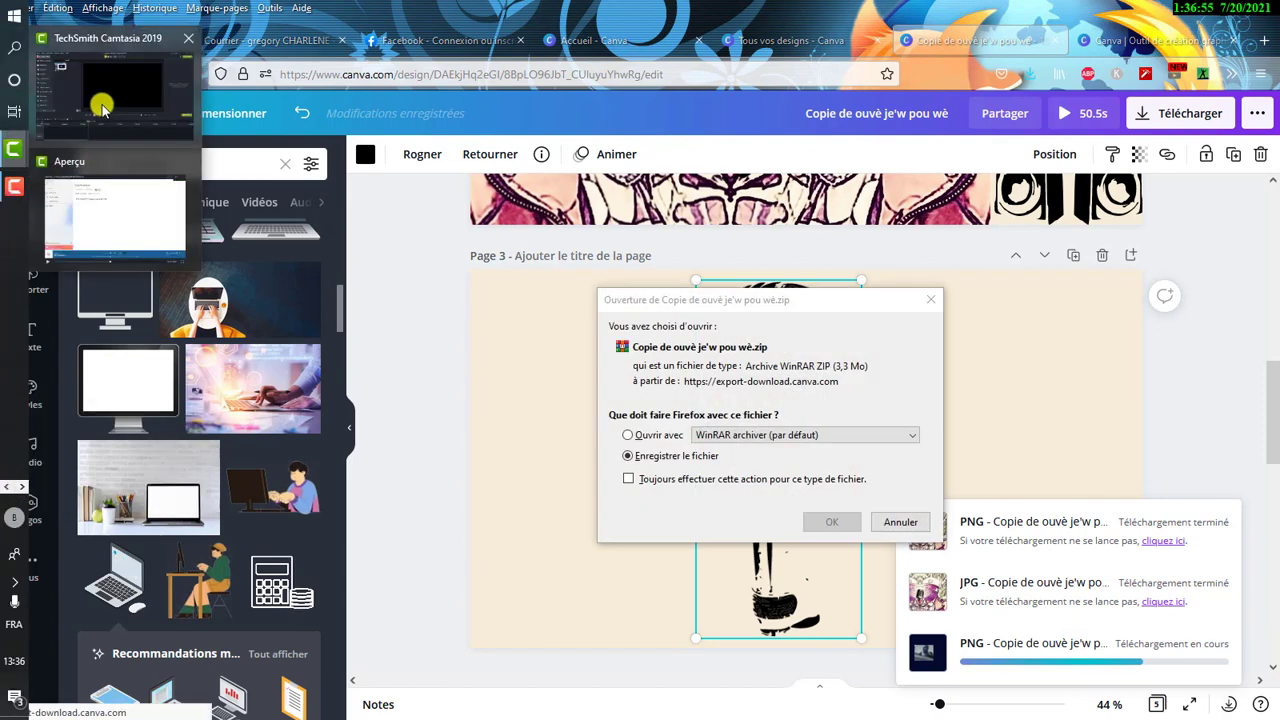
- Cancel saving the ZIP archive and dismiss Canva's design-saved message
{"action": "left_click", "coordinate": [108, 106]}
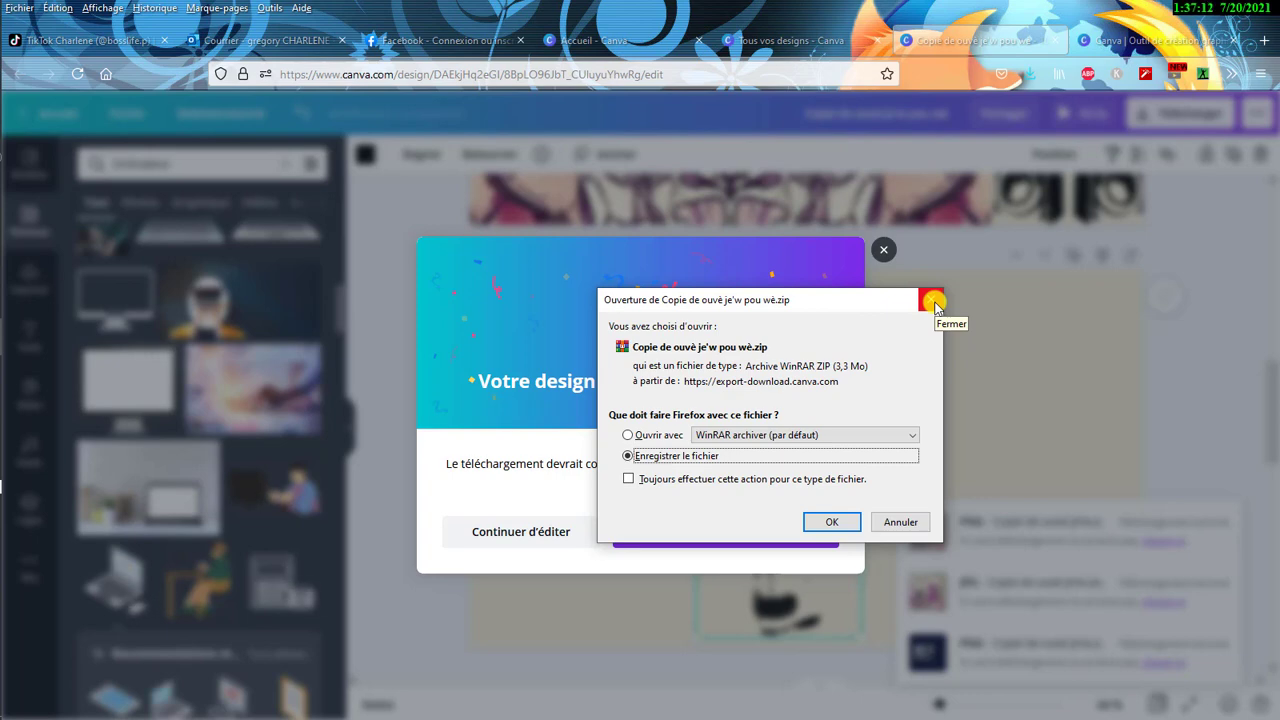
{"action": "left_click", "coordinate": [933, 301]}
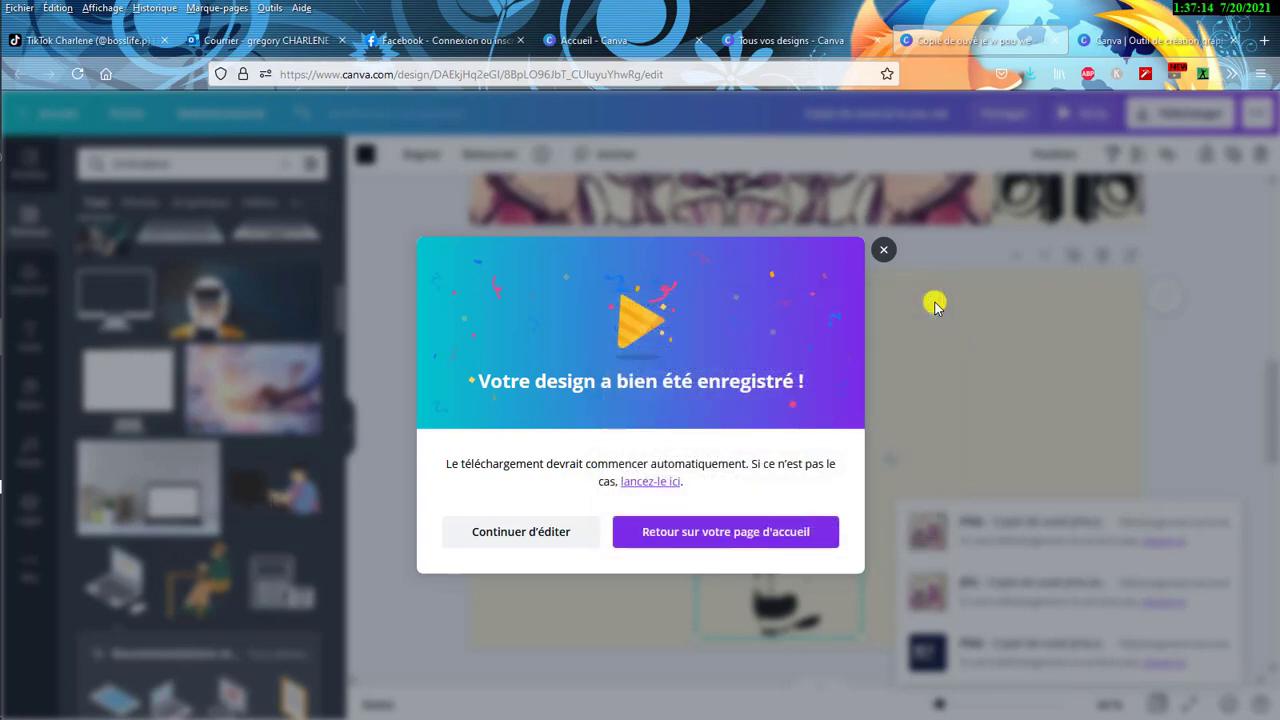
{"action": "left_click", "coordinate": [885, 254]}
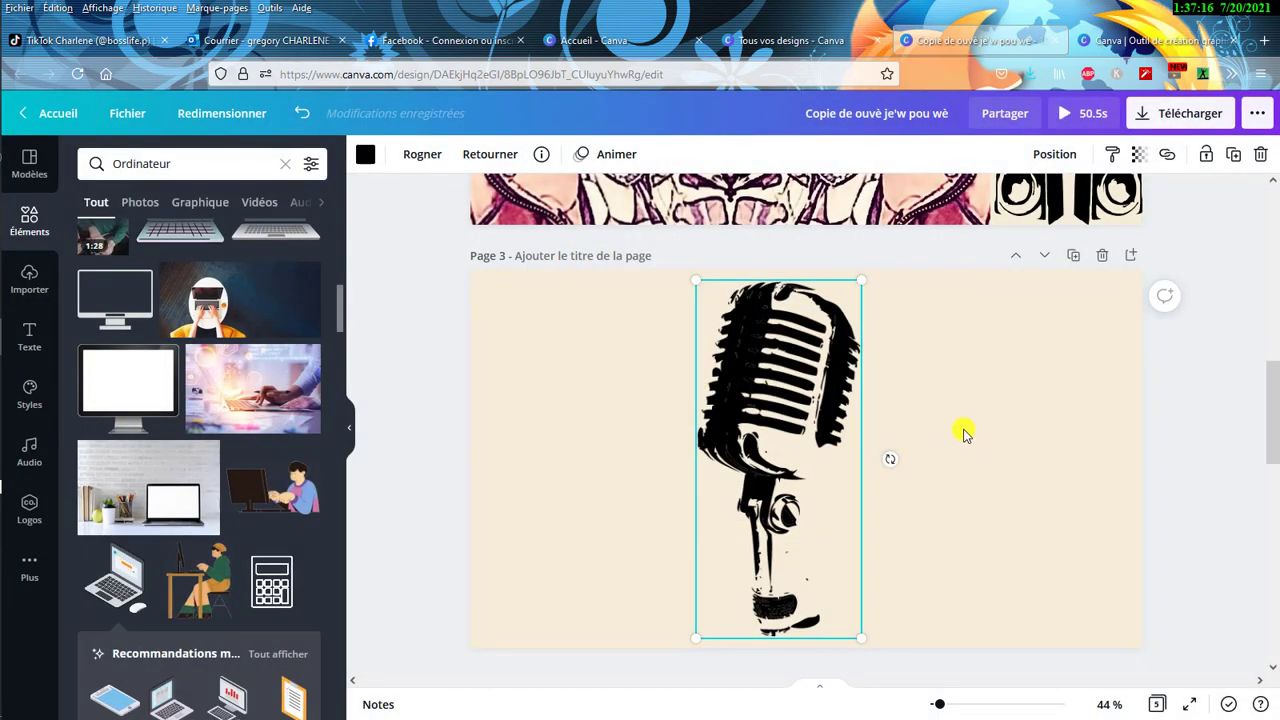
- Download only page 3 as a PNG with Arrière-plan transparent enabled
{"action": "left_click", "coordinate": [1171, 117]}
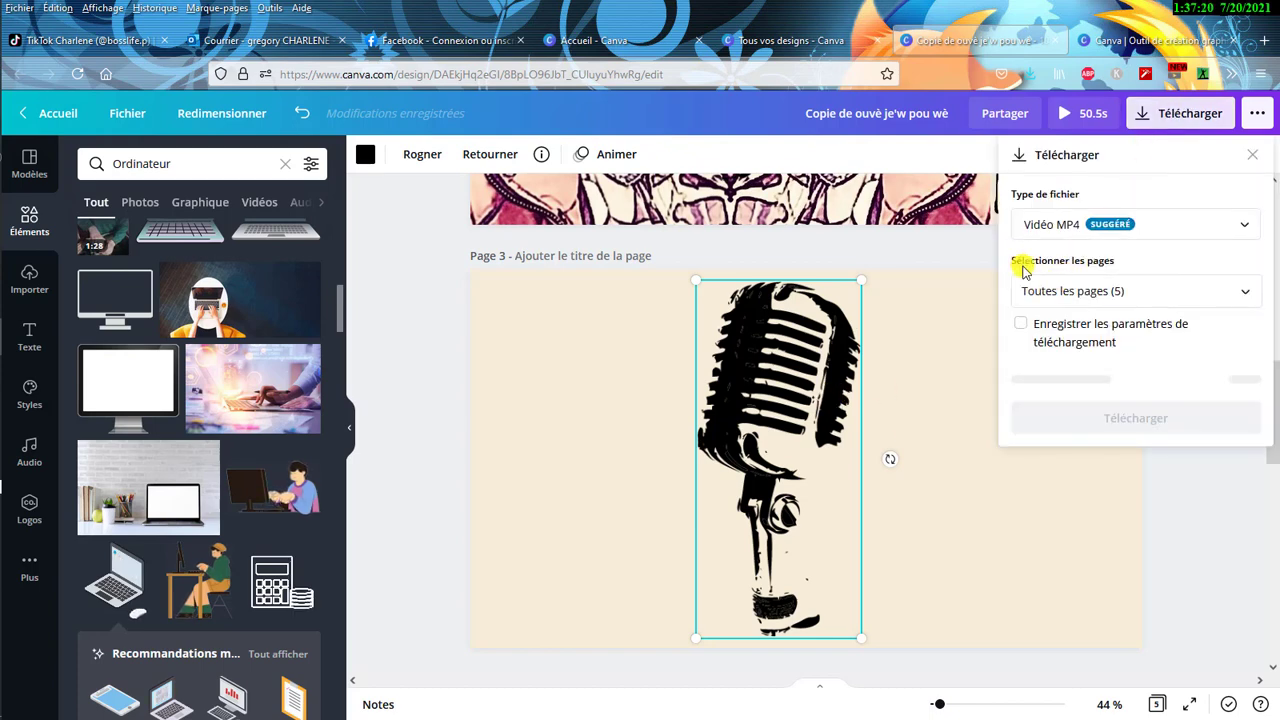
{"action": "left_click", "coordinate": [1031, 224]}
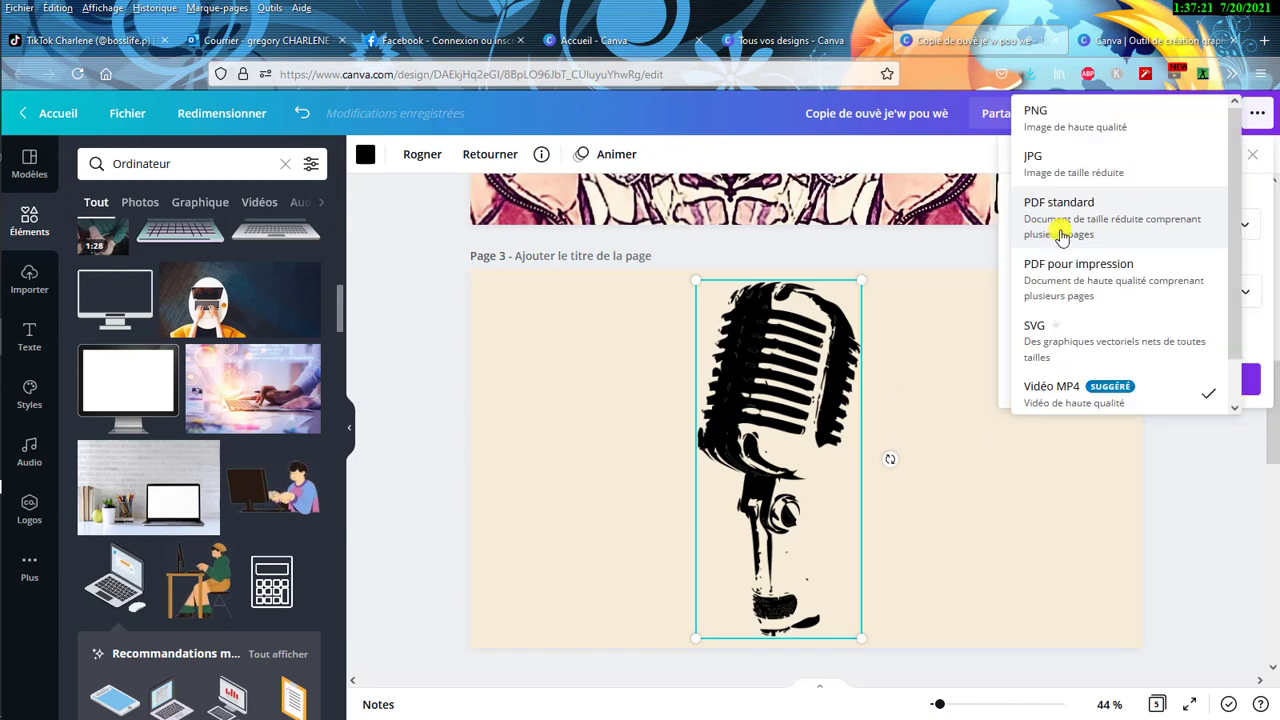
{"action": "left_click", "coordinate": [1062, 122]}
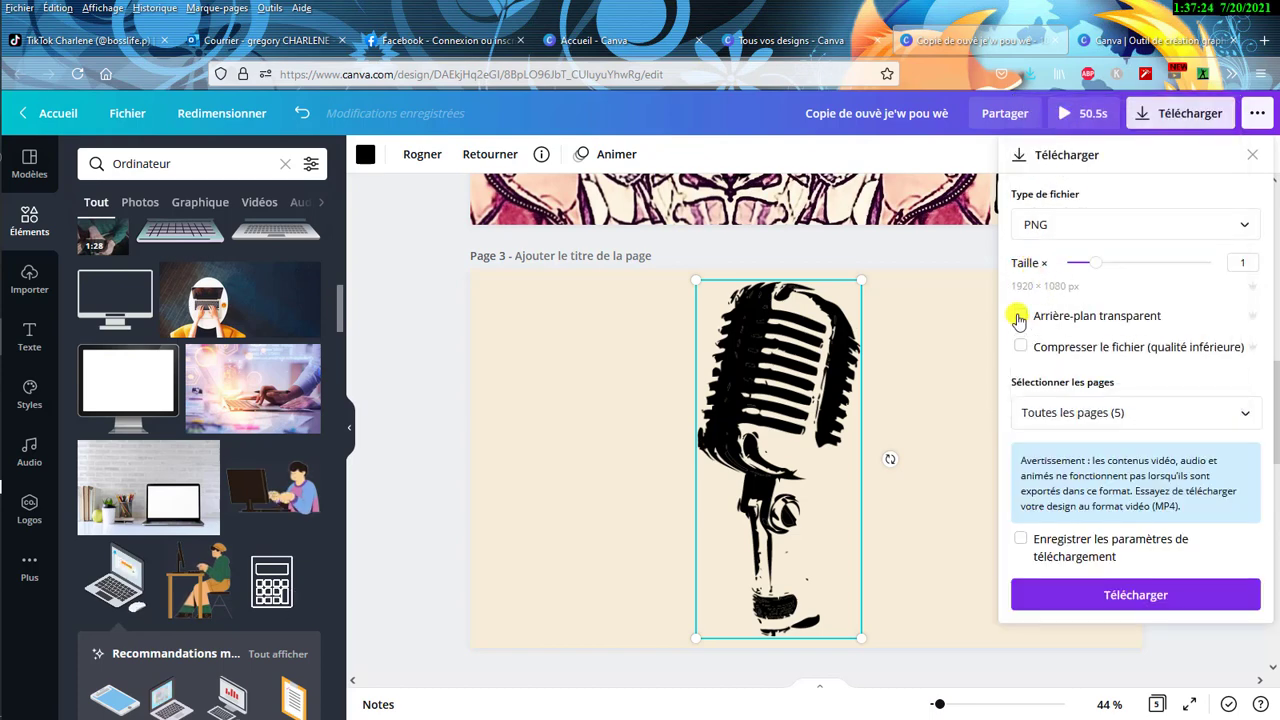
{"action": "left_click", "coordinate": [1019, 317]}
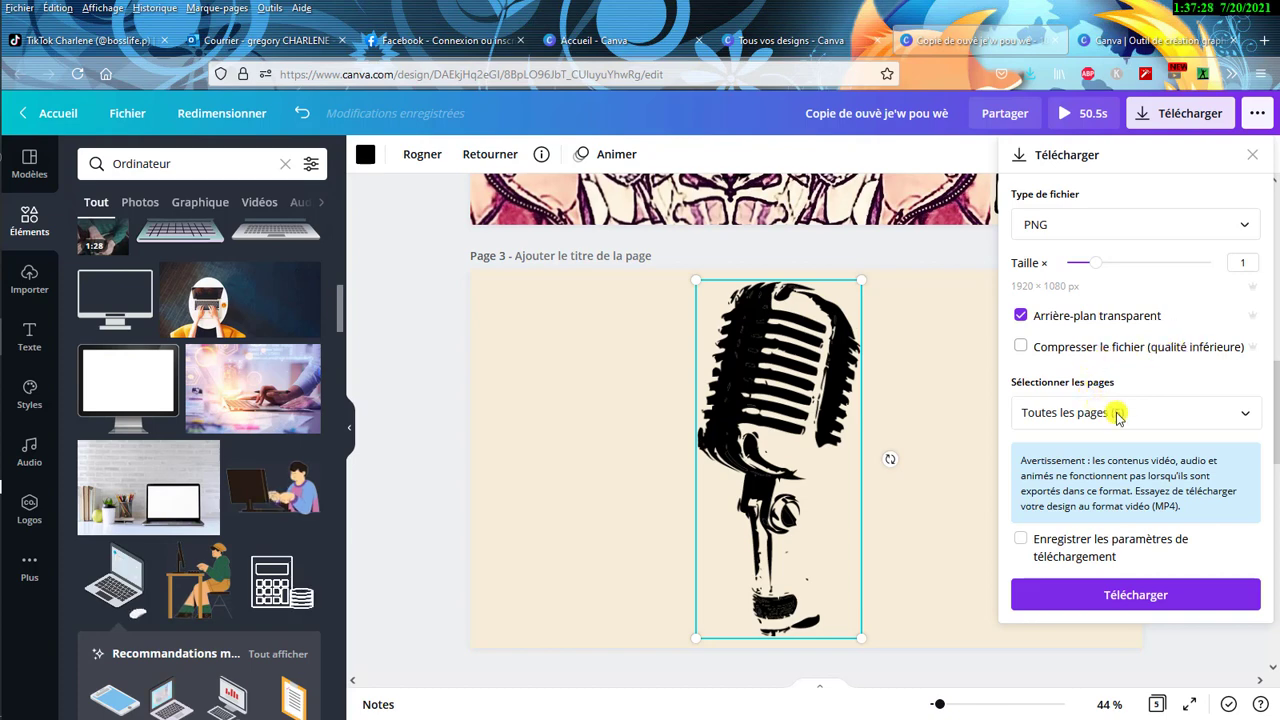
{"action": "left_click", "coordinate": [1238, 413]}
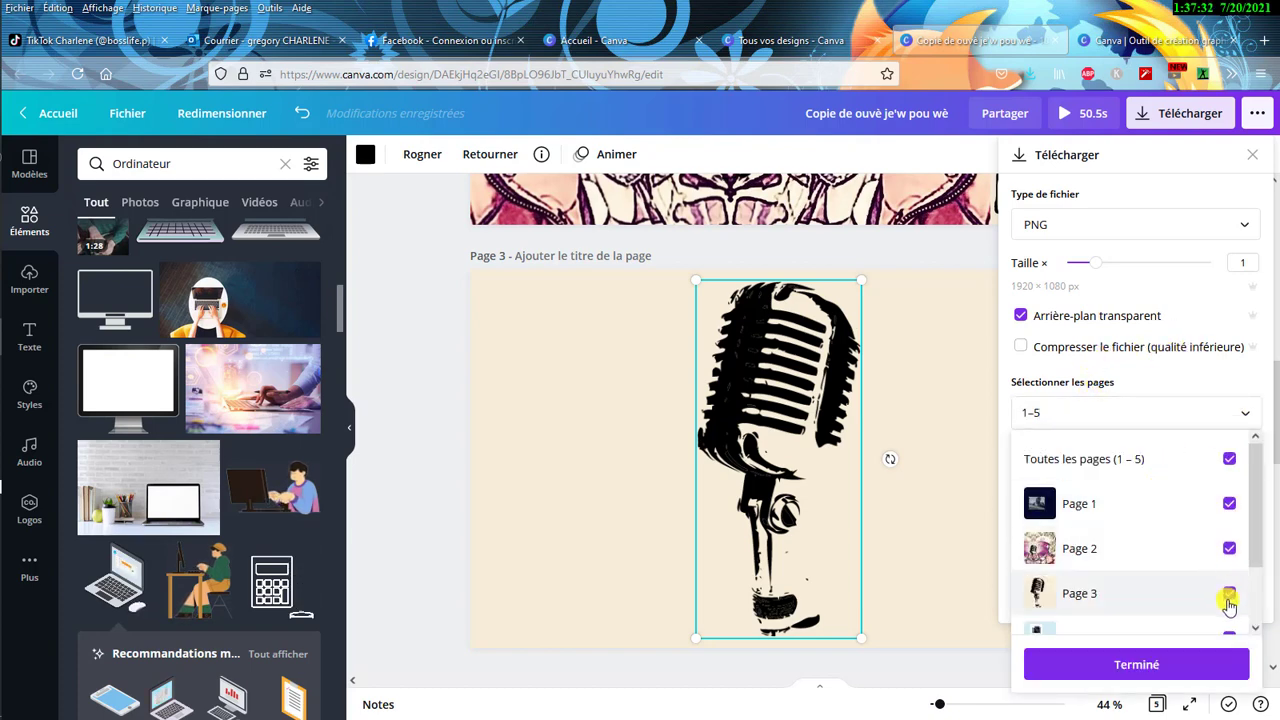
{"action": "left_click", "coordinate": [1063, 417]}
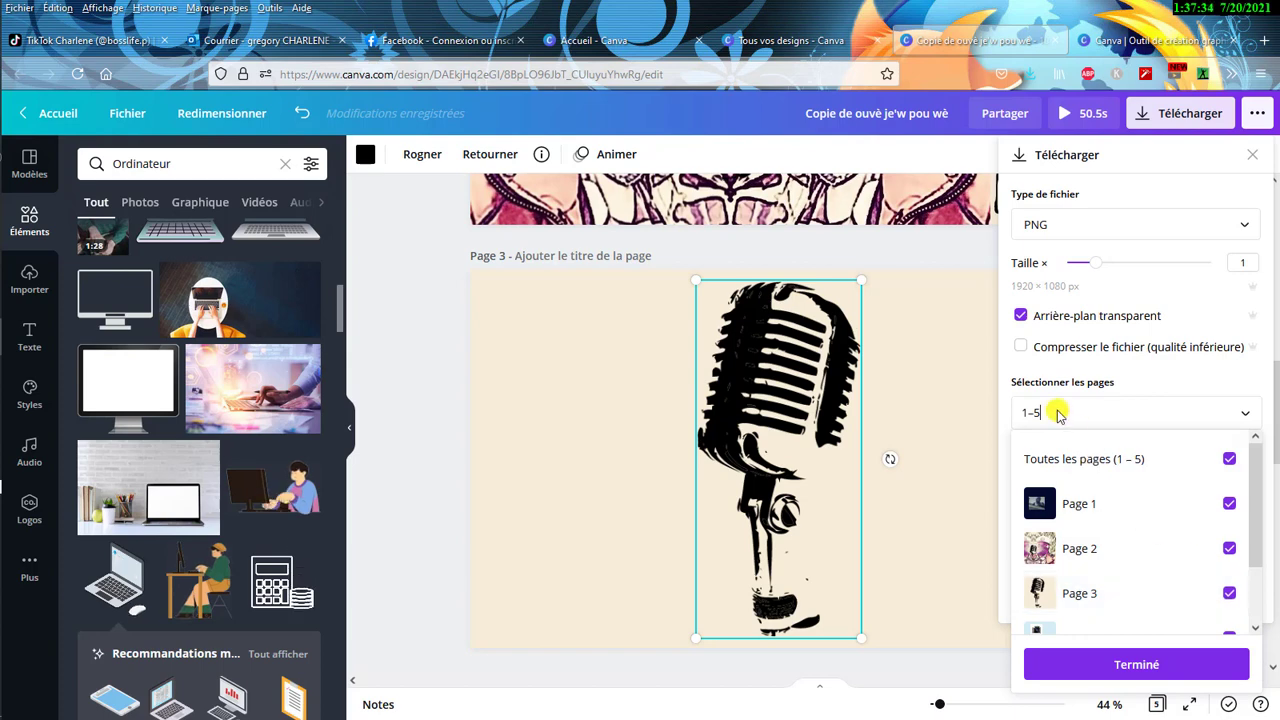
{"action": "key", "text": "BackSpace"}
{"action": "key", "text": "BackSpace"}
{"action": "key", "text": "BackSpace"}
{"action": "type", "text": "3"}
{"action": "left_click", "coordinate": [1123, 597]}
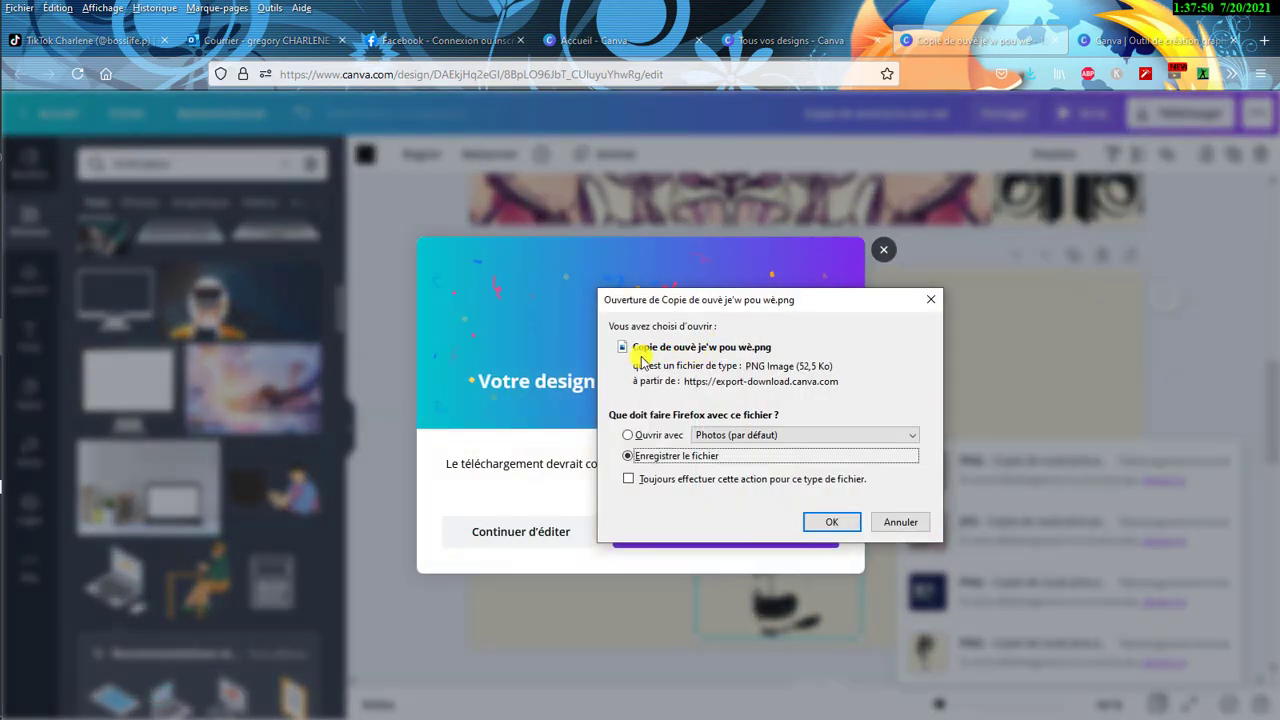
- Save the page 3 PNG, dismiss Canva's message, and show the recent downloads list
{"action": "left_click", "coordinate": [831, 521]}
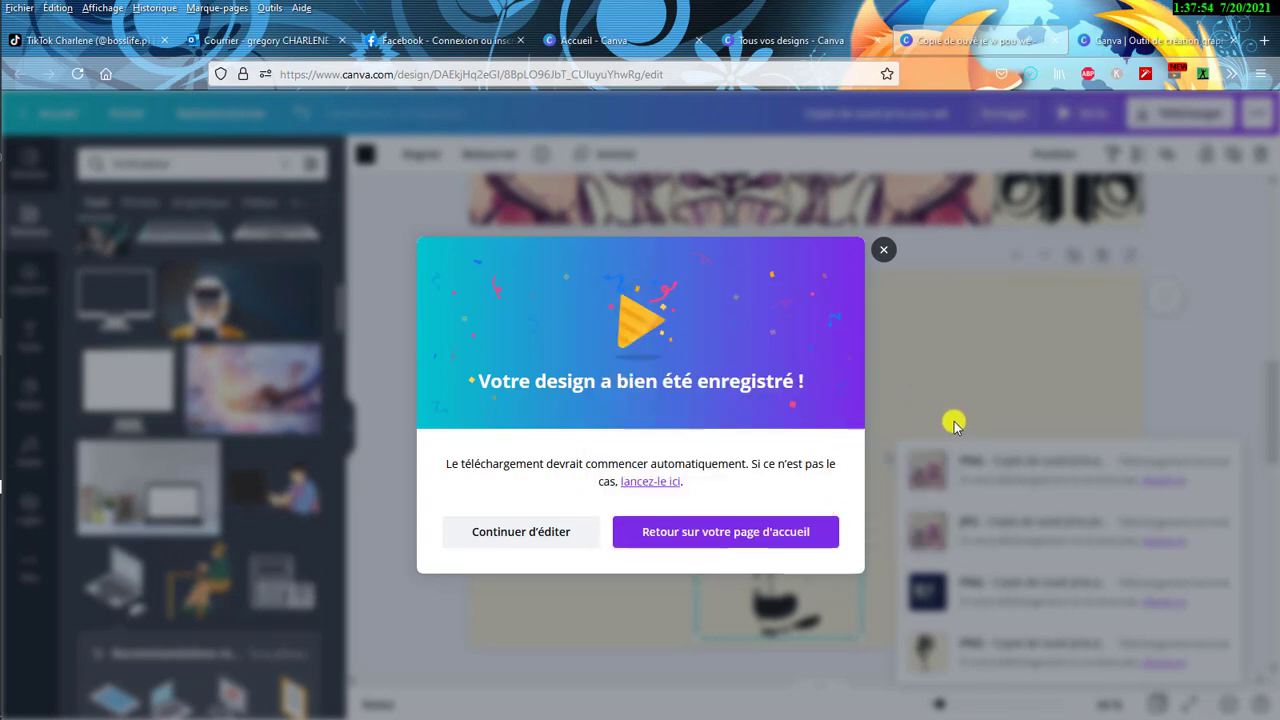
{"action": "left_click", "coordinate": [880, 249]}
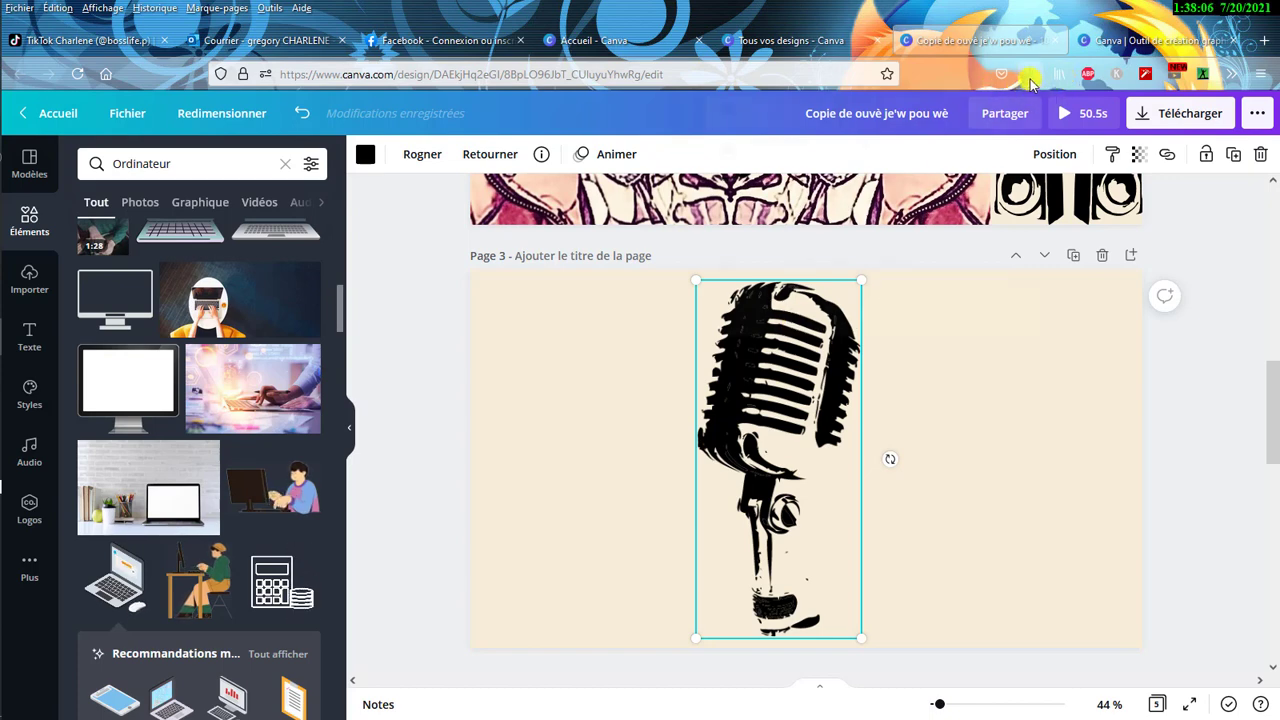
{"action": "left_click", "coordinate": [1030, 76]}
- Preview Copie de ouvè je'w pou wè(6).png from Téléchargements in Photos, then close Photos
{"action": "left_click", "coordinate": [1020, 117]}
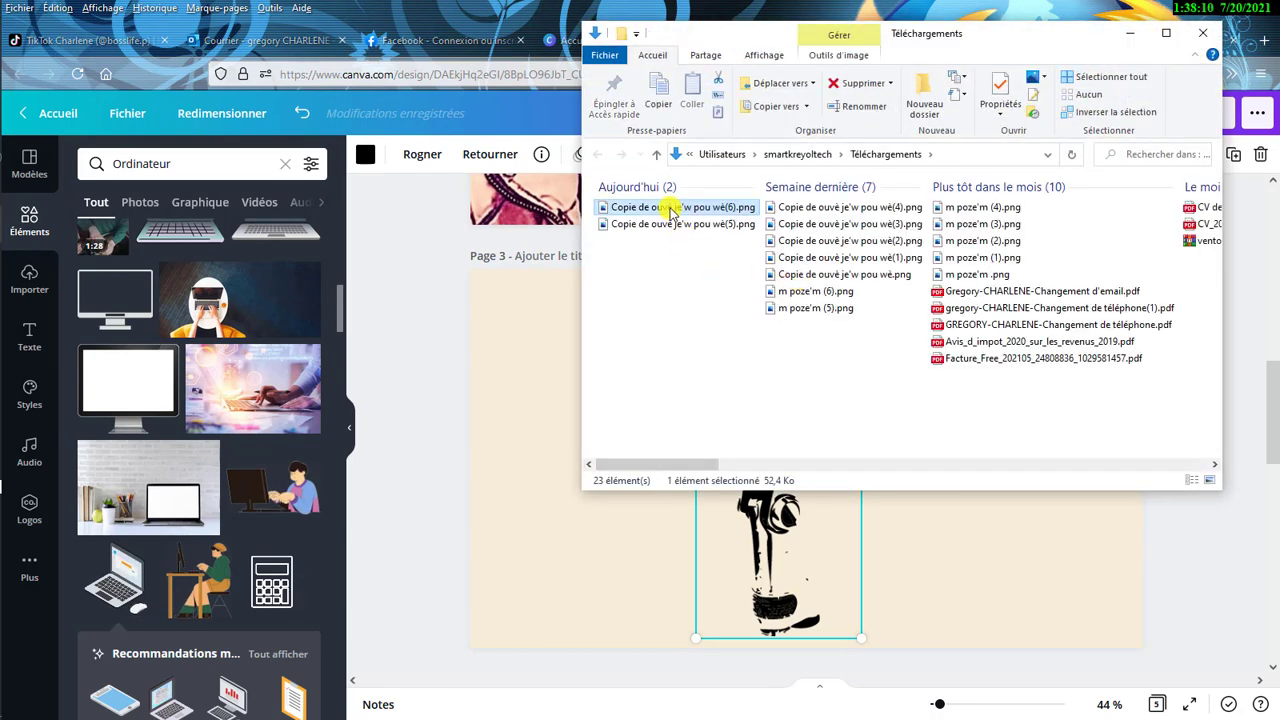
{"action": "double_click", "coordinate": [670, 207]}
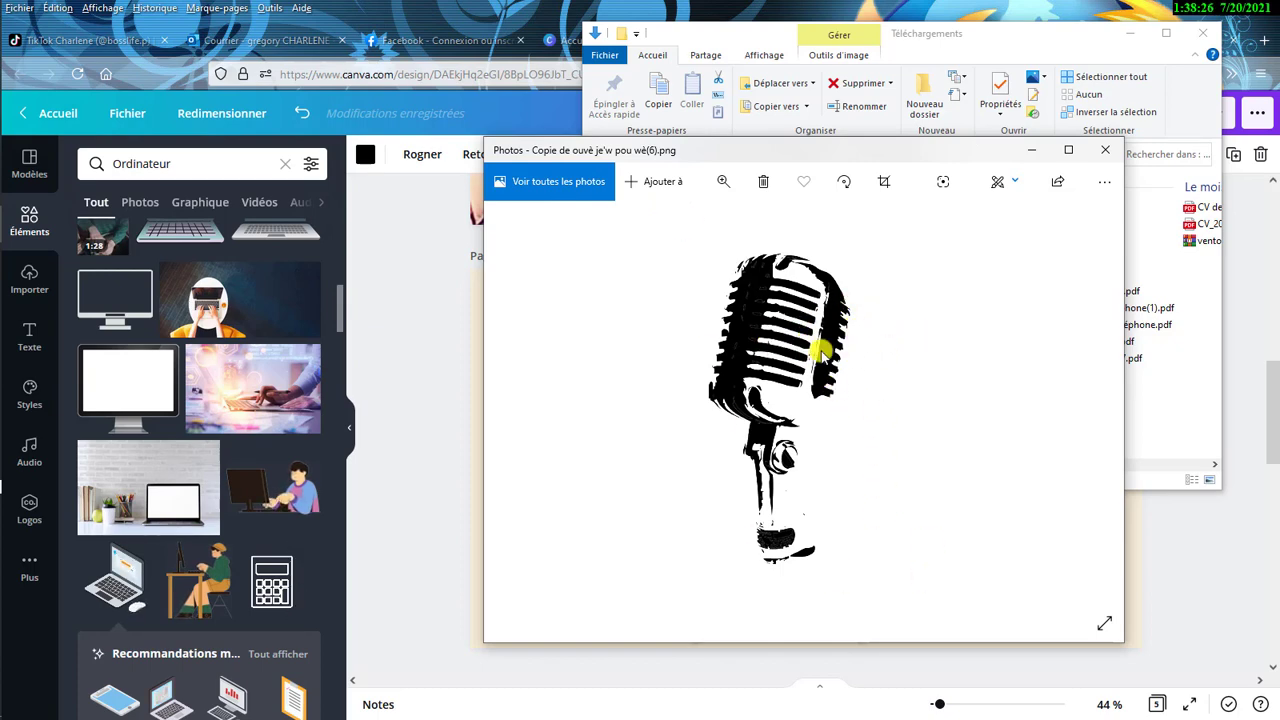
{"action": "left_click", "coordinate": [1103, 146]}
{"action": "mouse_move", "coordinate": [14, 487]}
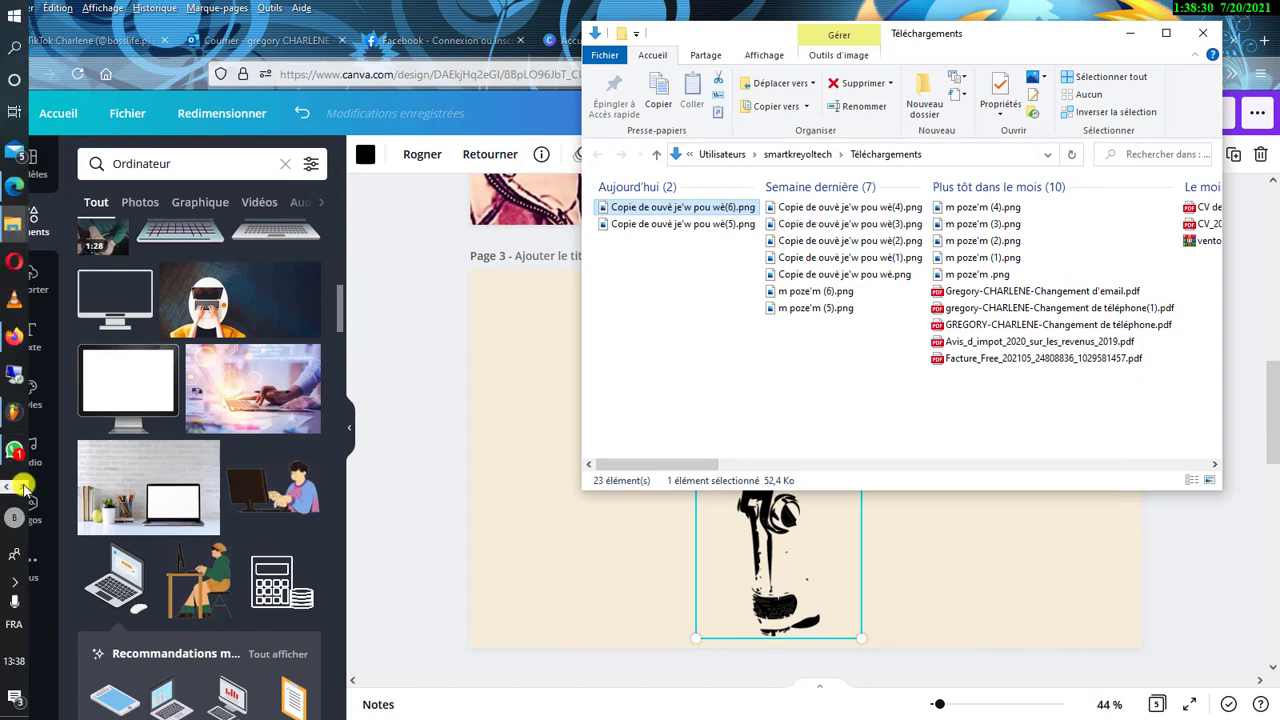
{"action": "left_click", "coordinate": [12, 447]}
{"action": "mouse_move", "coordinate": [12, 149]}
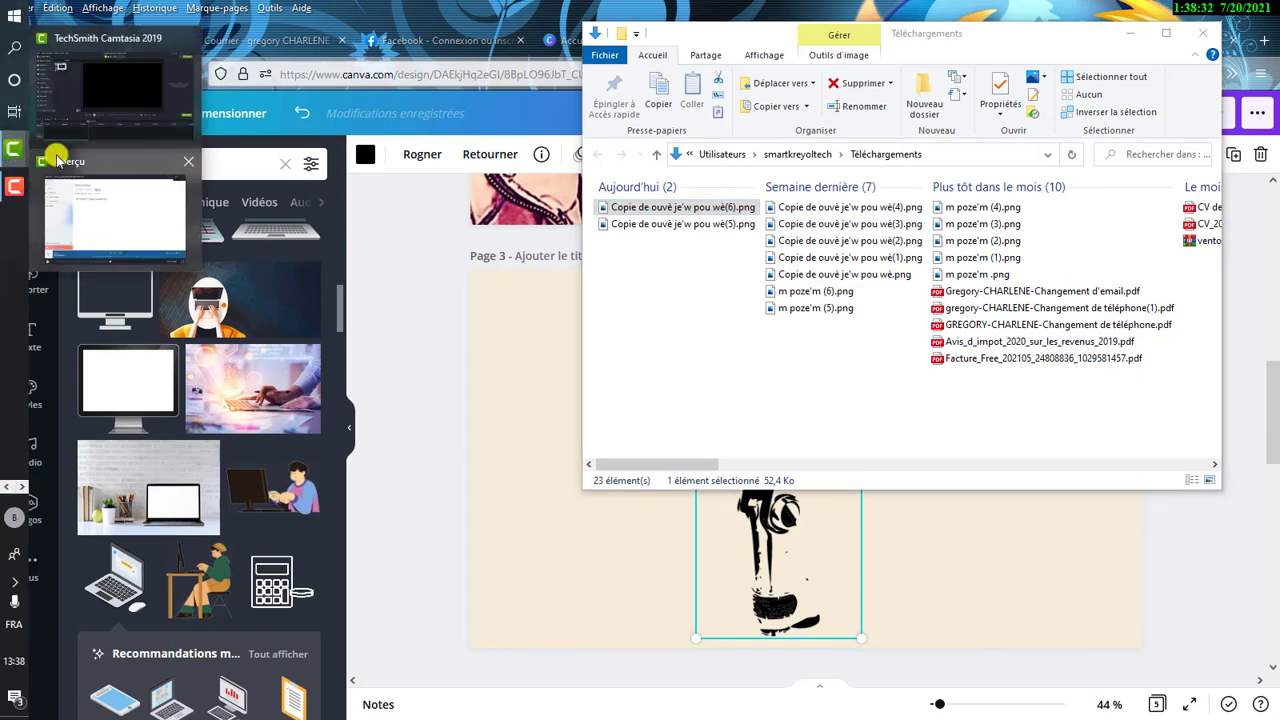
- Drag Copie de ouvè je'w pou wè(6).png from Explorer onto Camtasia's Piste 2
{"action": "left_click", "coordinate": [110, 113]}
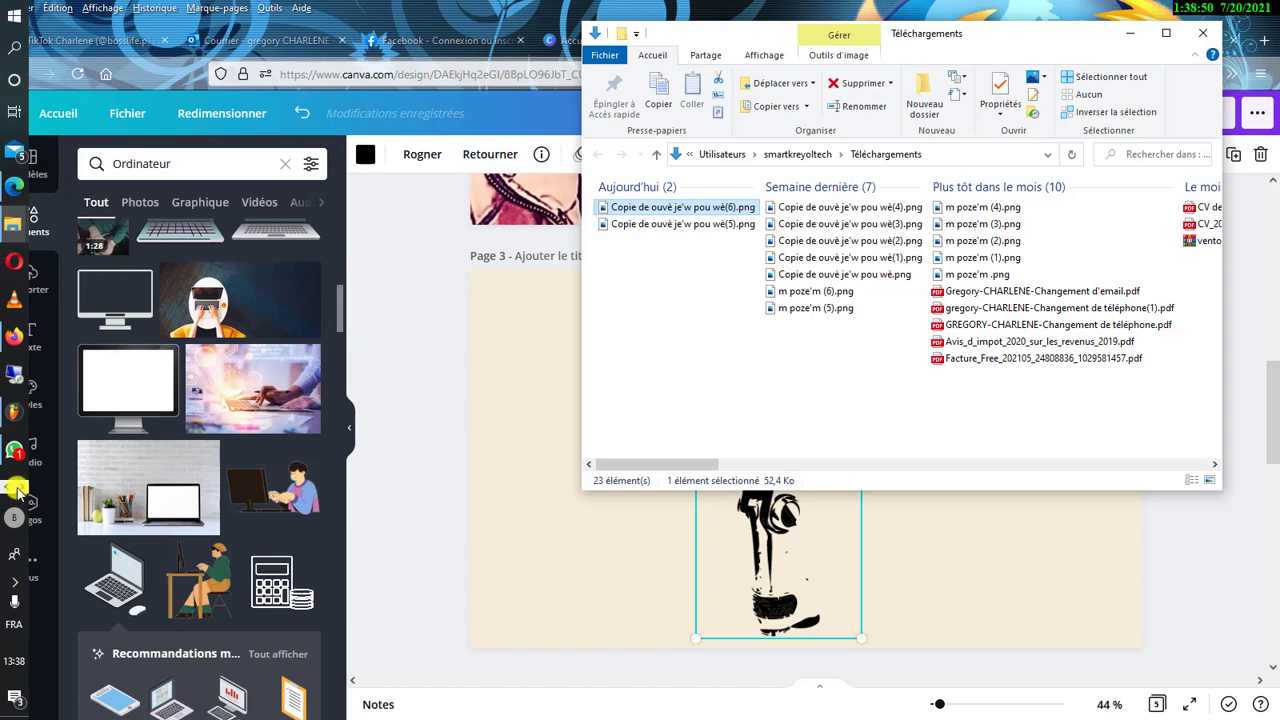
{"action": "mouse_move", "coordinate": [646, 207]}
{"action": "left_mouse_down"}
{"action": "mouse_move", "coordinate": [181, 205]}
{"action": "mouse_move", "coordinate": [78, 118]}
{"action": "left_mouse_up"}
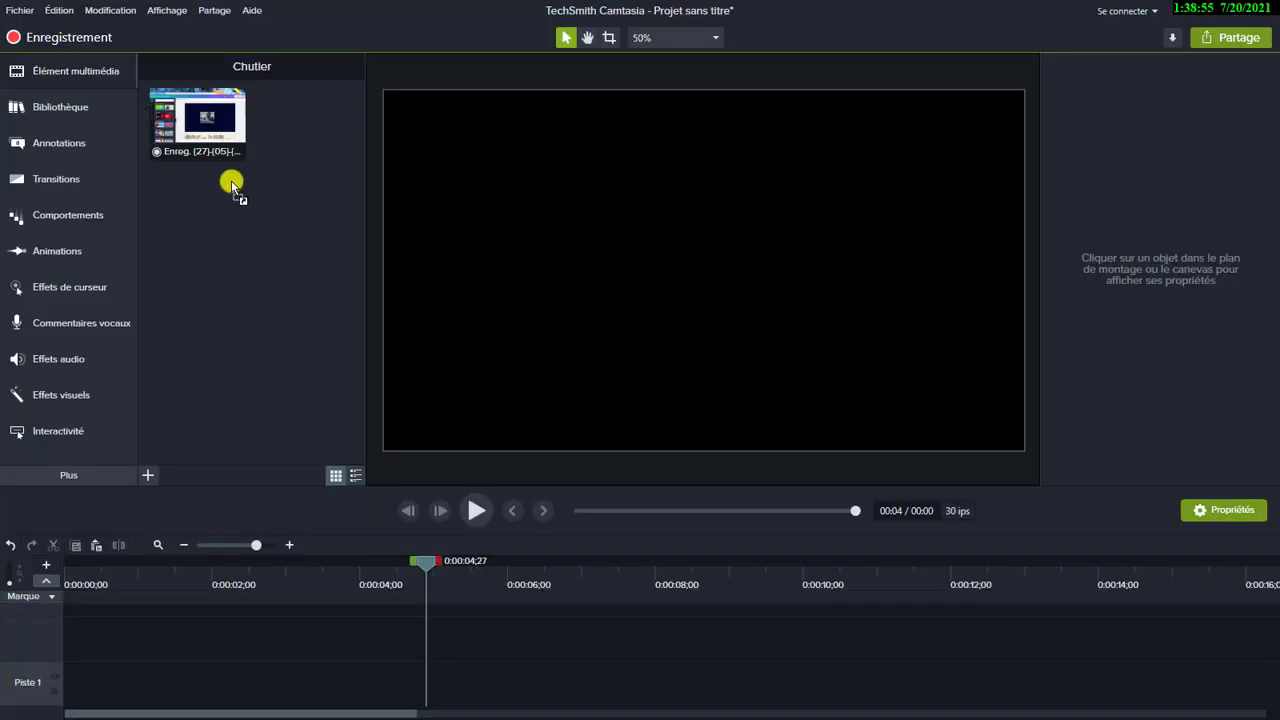
{"action": "mouse_move", "coordinate": [78, 118]}
{"action": "left_mouse_down"}
{"action": "mouse_move", "coordinate": [232, 537]}
{"action": "mouse_move", "coordinate": [140, 634]}
{"action": "mouse_move", "coordinate": [89, 654]}
{"action": "mouse_move", "coordinate": [145, 627]}
{"action": "left_mouse_up"}
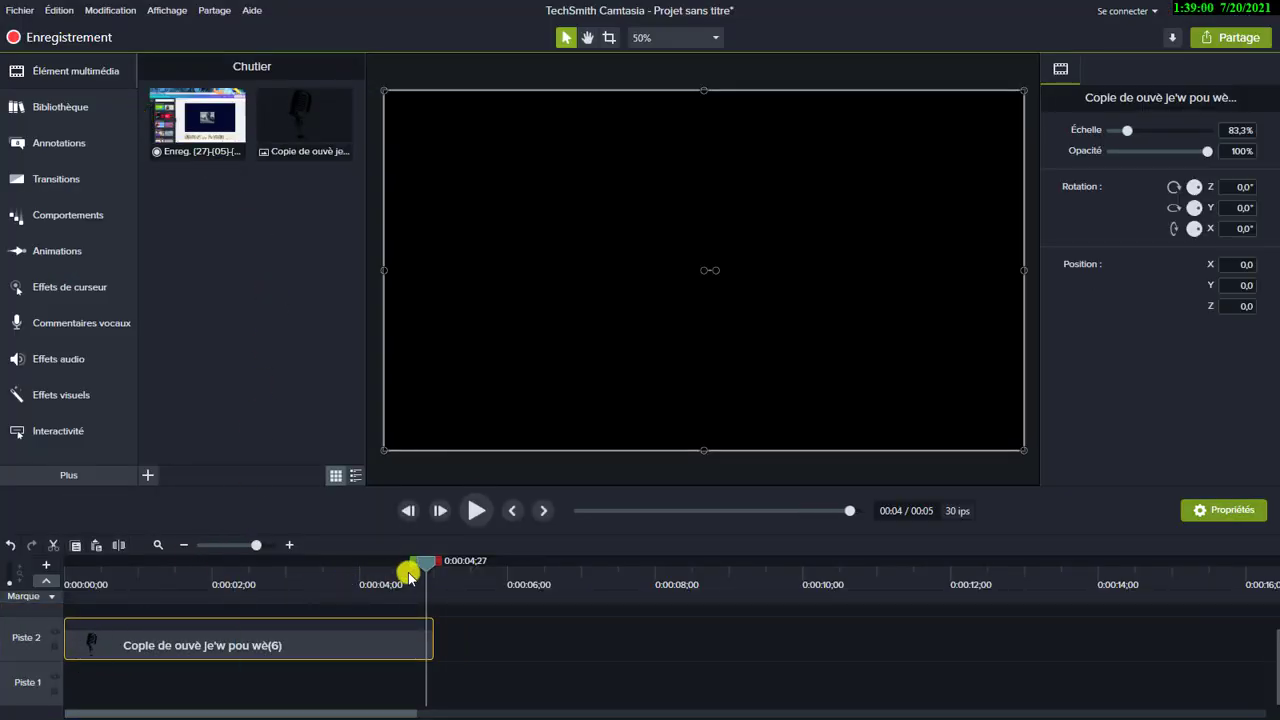
- Place the screen recording on track 1 and shift the microphone clip slightly later
{"action": "left_click_drag", "start_coordinate": [218, 584], "coordinate": [157, 593]}
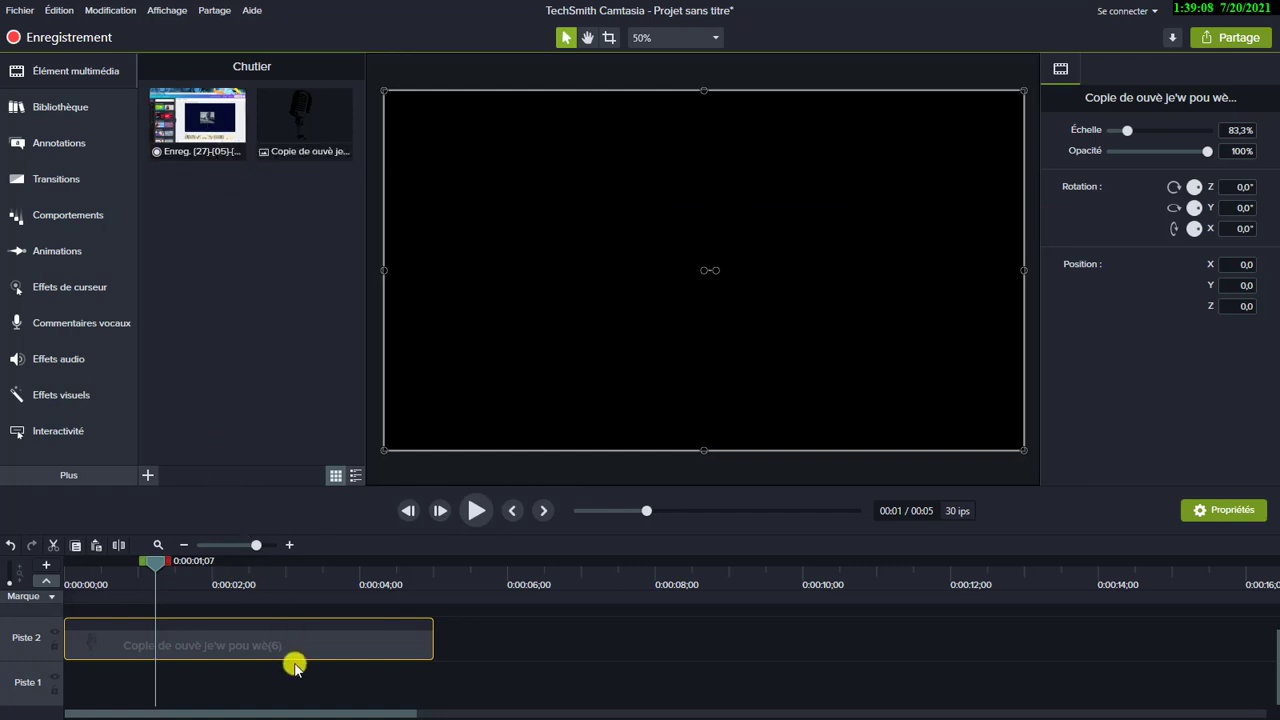
{"action": "mouse_move", "coordinate": [198, 168]}
{"action": "left_mouse_down"}
{"action": "mouse_move", "coordinate": [85, 700]}
{"action": "mouse_move", "coordinate": [14, 686]}
{"action": "left_mouse_up"}
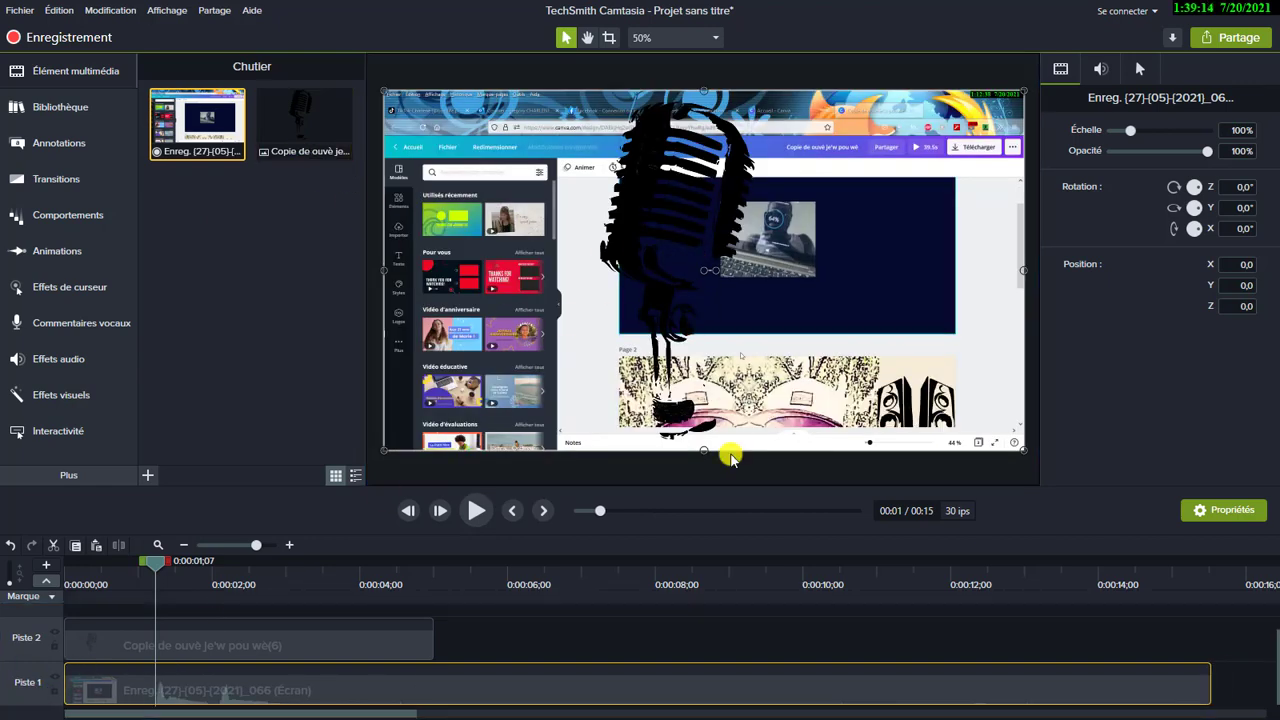
{"action": "left_click_drag", "start_coordinate": [320, 648], "coordinate": [362, 648]}
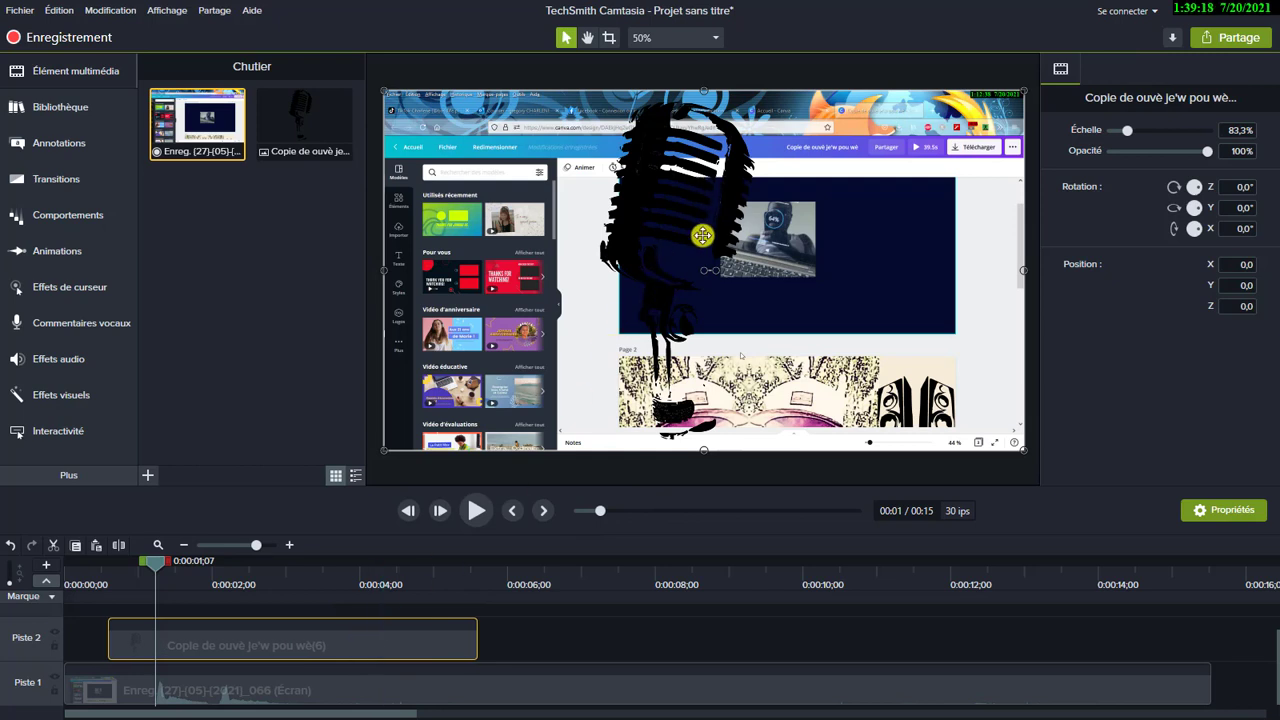
- Scale the microphone overlay to 36.3% and position it at the right edge (X 743.6, Y -130)
{"action": "mouse_move", "coordinate": [693, 190]}
{"action": "left_mouse_down"}
{"action": "mouse_move", "coordinate": [775, 226]}
{"action": "mouse_move", "coordinate": [762, 238]}
{"action": "left_mouse_up"}
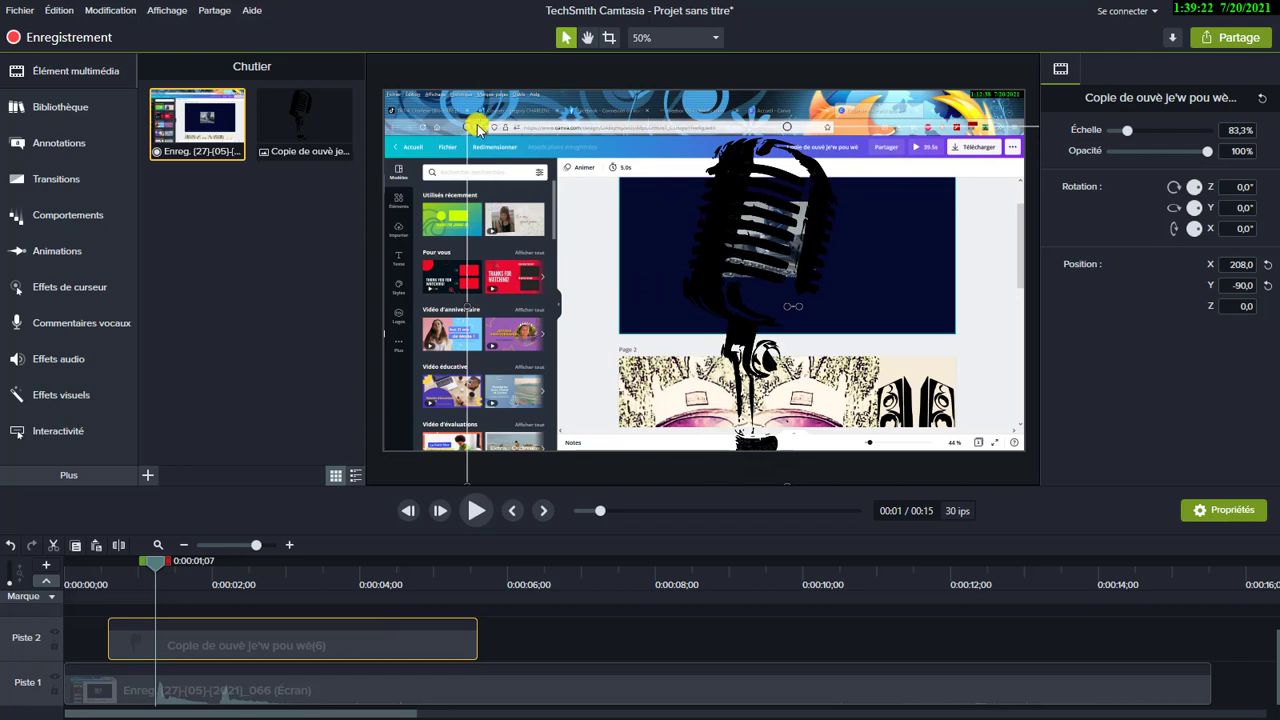
{"action": "left_click_drag", "start_coordinate": [540, 160], "coordinate": [830, 328]}
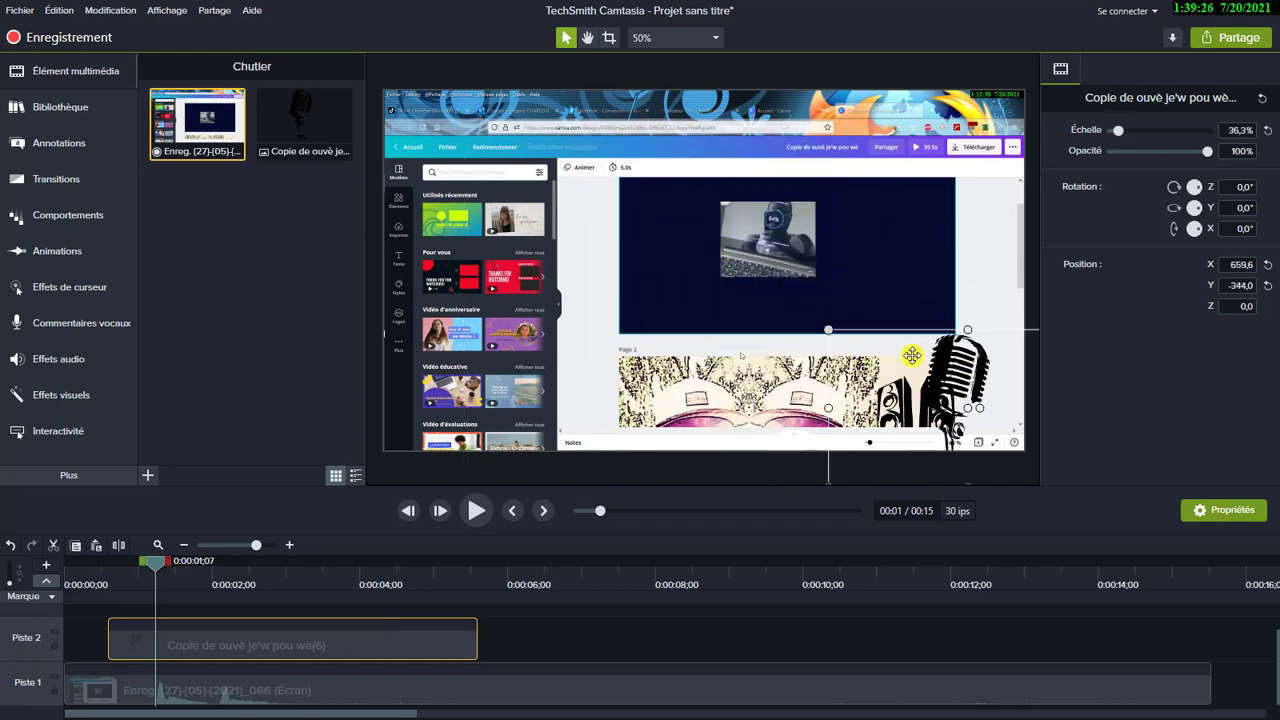
{"action": "left_click_drag", "start_coordinate": [969, 293], "coordinate": [978, 210]}
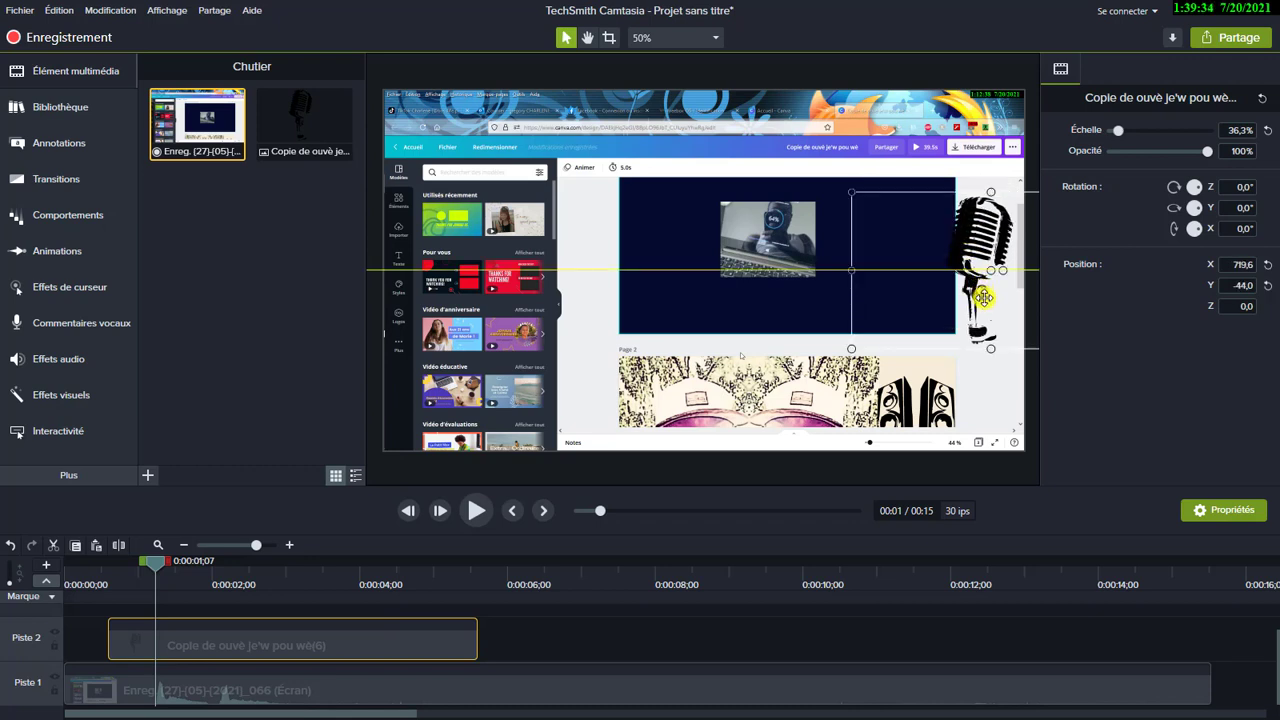
{"action": "left_click_drag", "start_coordinate": [975, 255], "coordinate": [975, 328]}
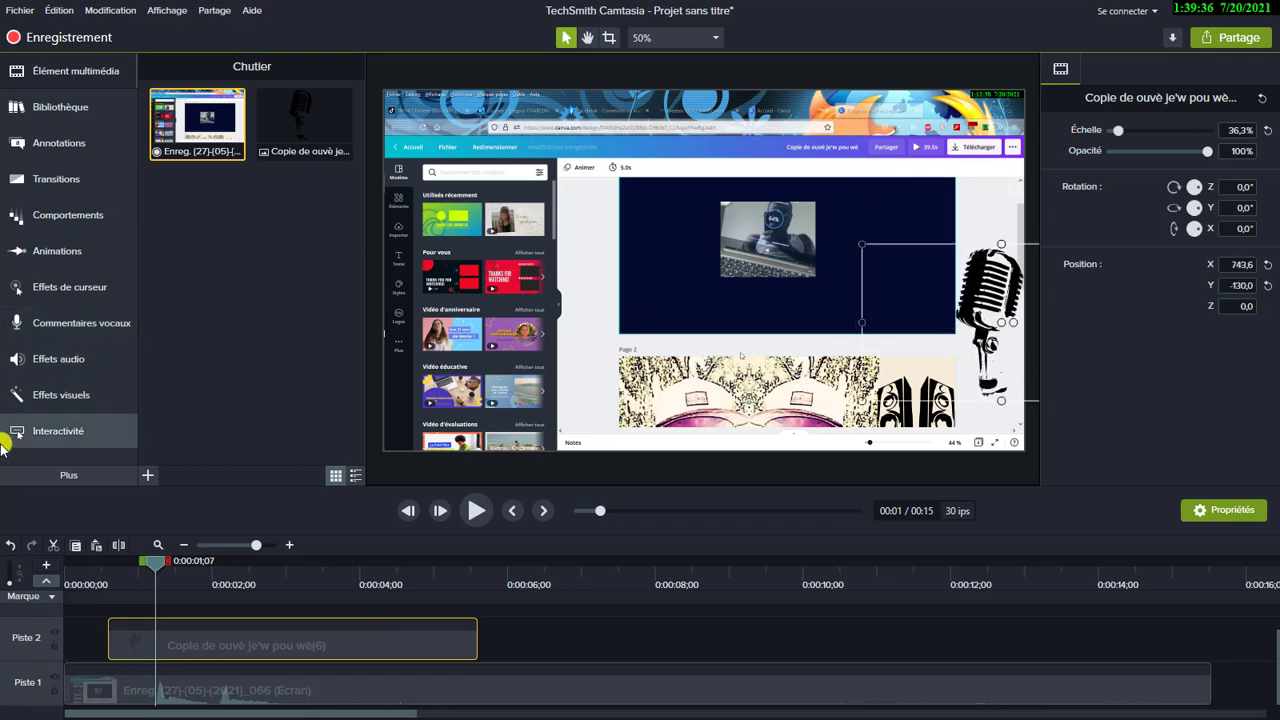
- Minimize Camtasia to look over the Canva design, then return to the Camtasia editor
{"action": "left_click", "coordinate": [1183, 10]}
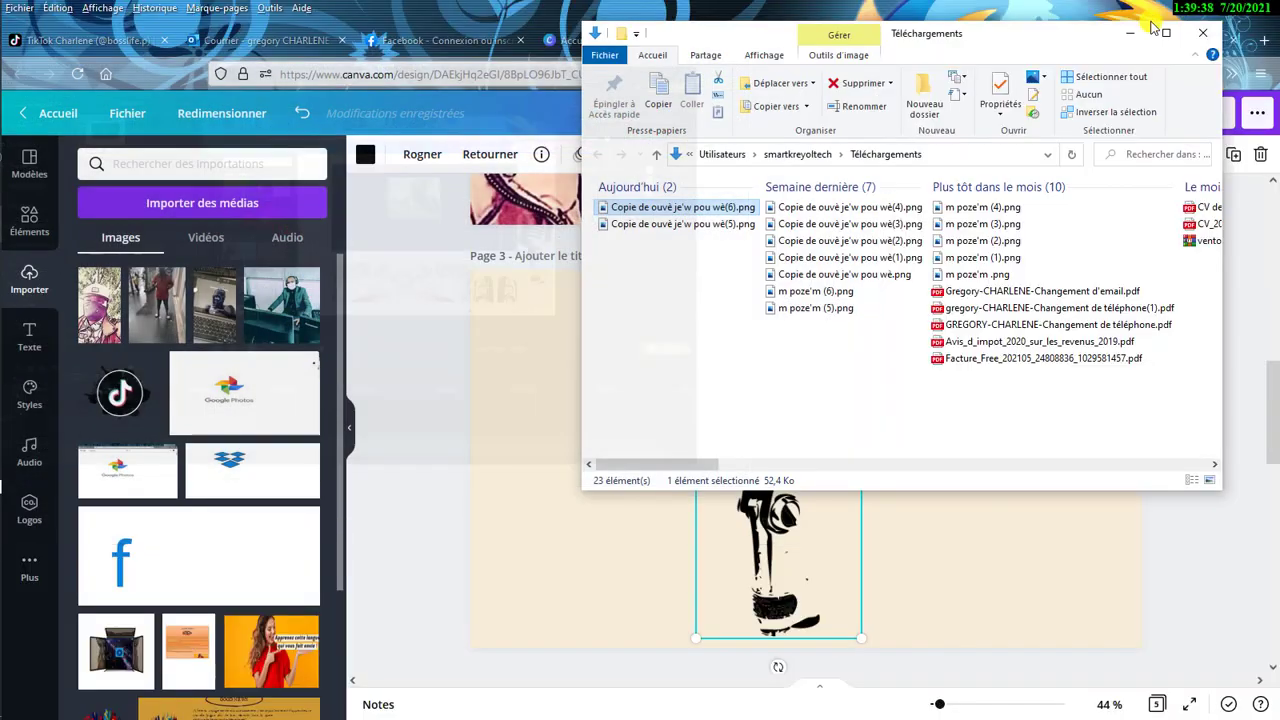
{"action": "left_click", "coordinate": [440, 330]}
{"action": "left_click", "coordinate": [674, 386]}
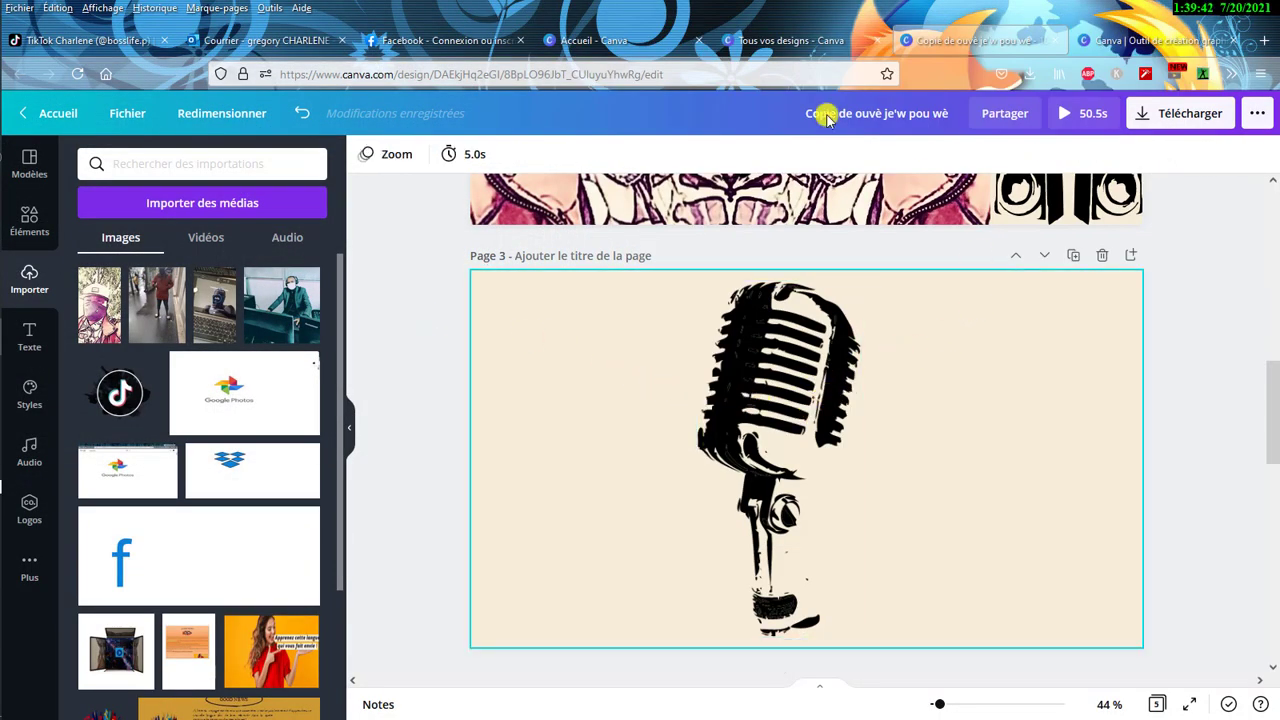
{"action": "mouse_move", "coordinate": [12, 400]}
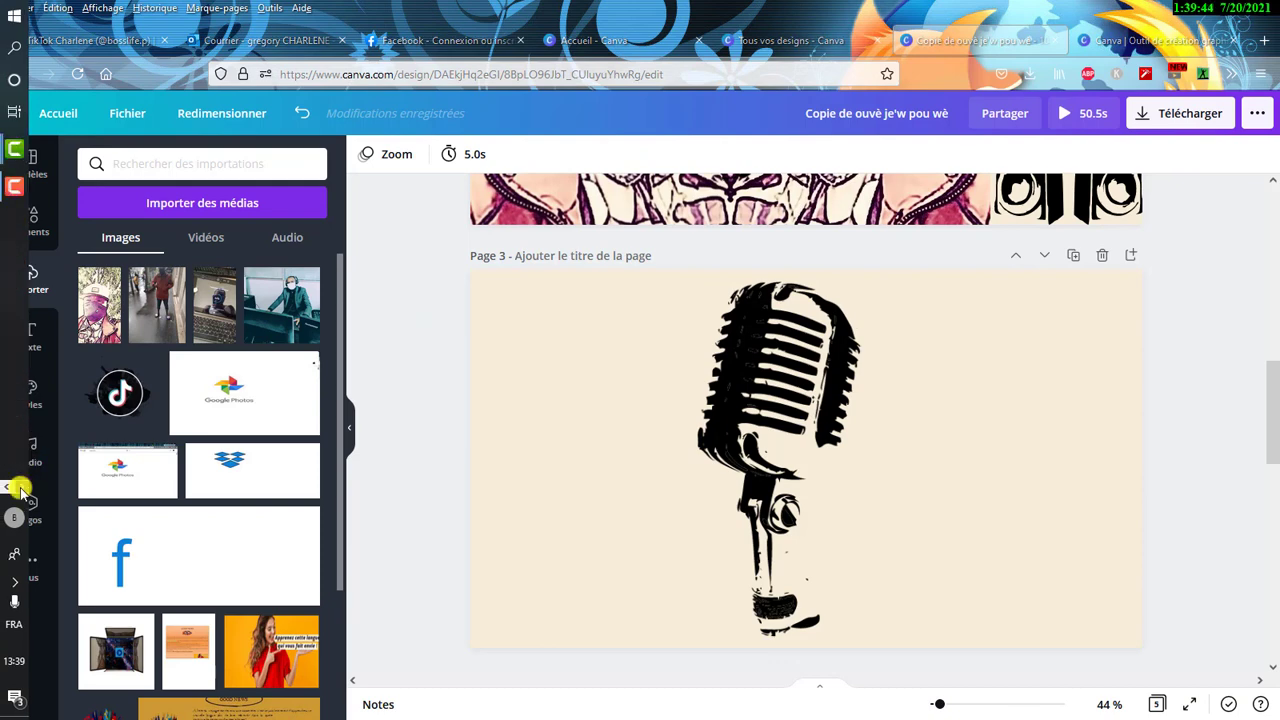
{"action": "mouse_move", "coordinate": [13, 149]}
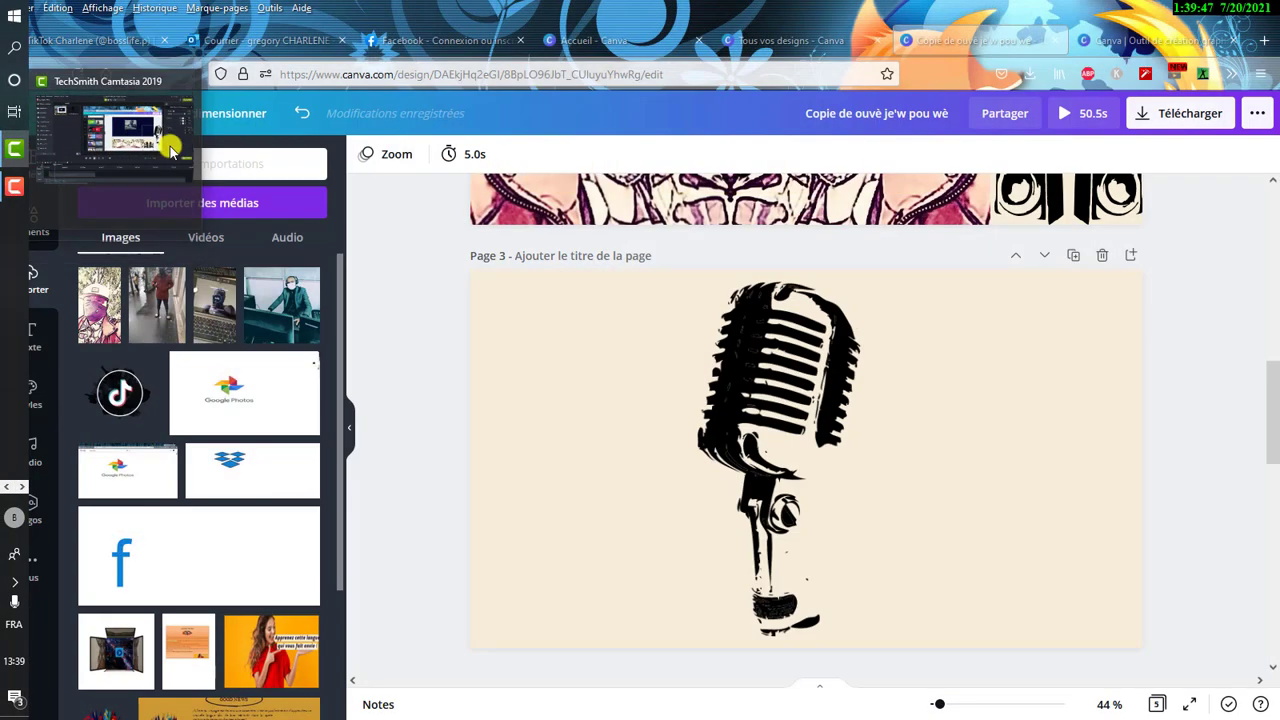
{"action": "left_click", "coordinate": [165, 140]}
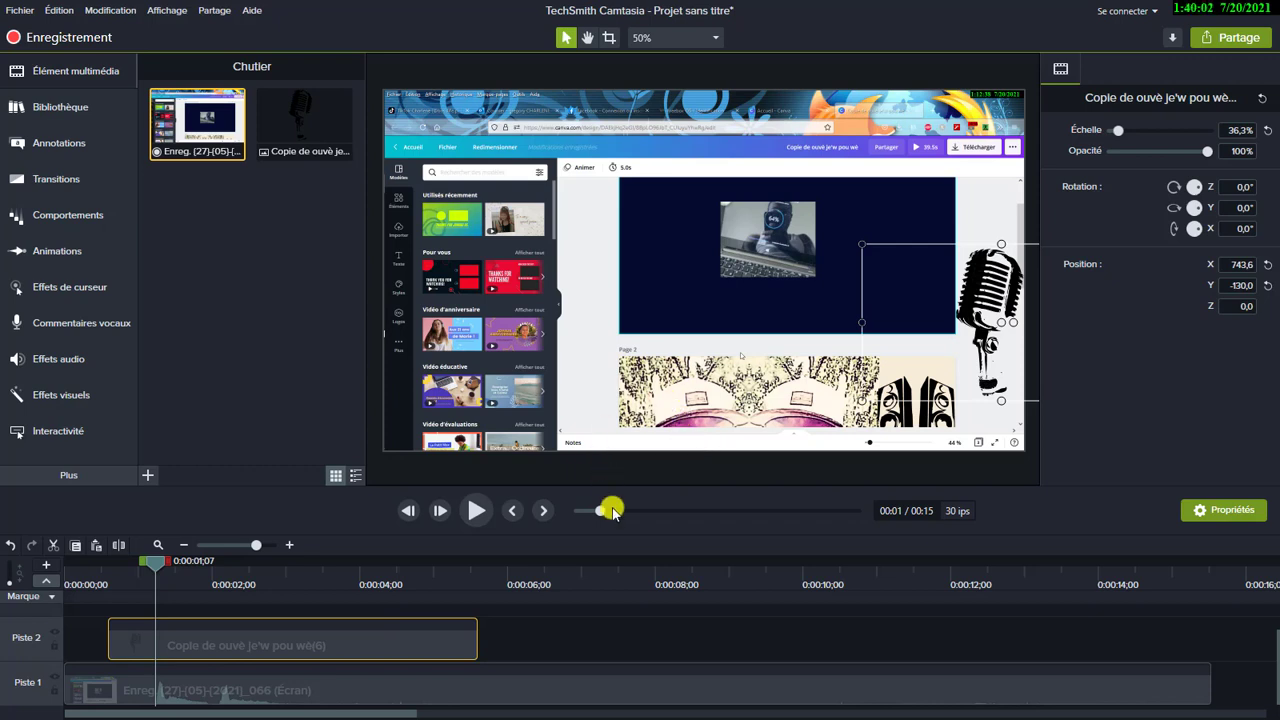
- Delete the screen recording clip from track 1
{"action": "left_click", "coordinate": [563, 693]}
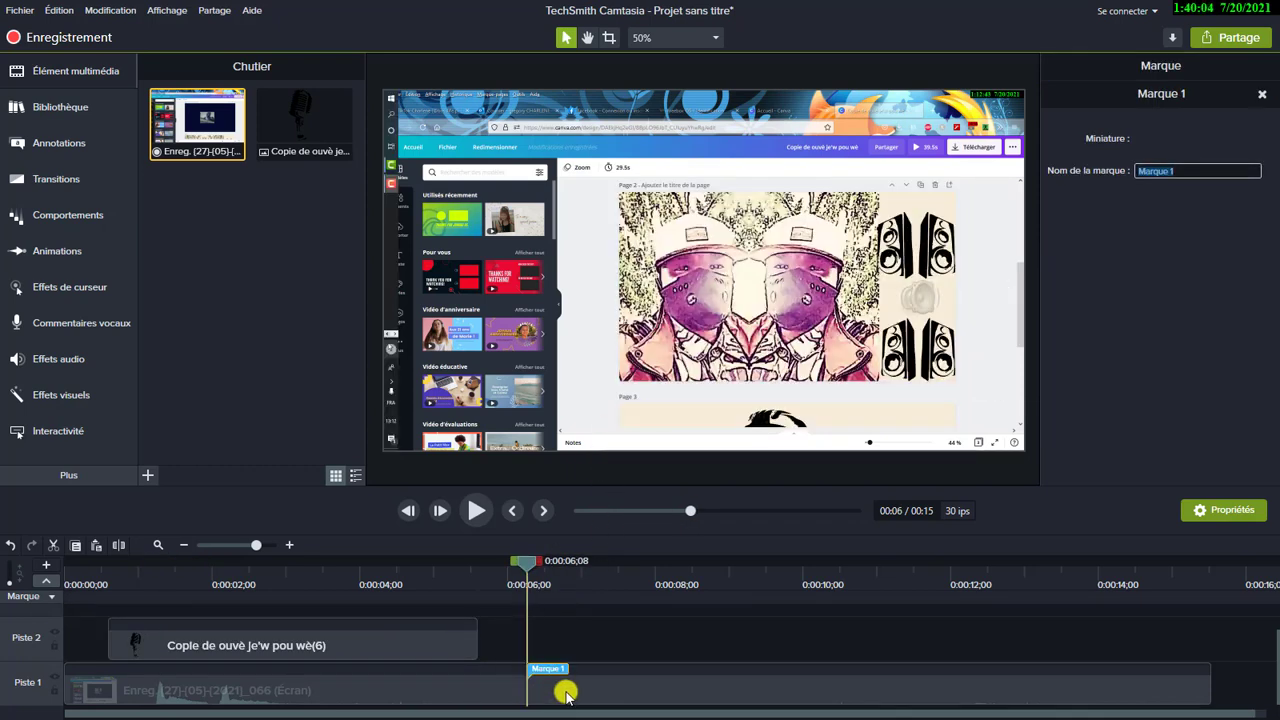
{"action": "left_click", "coordinate": [564, 692]}
{"action": "key", "text": "Delete"}
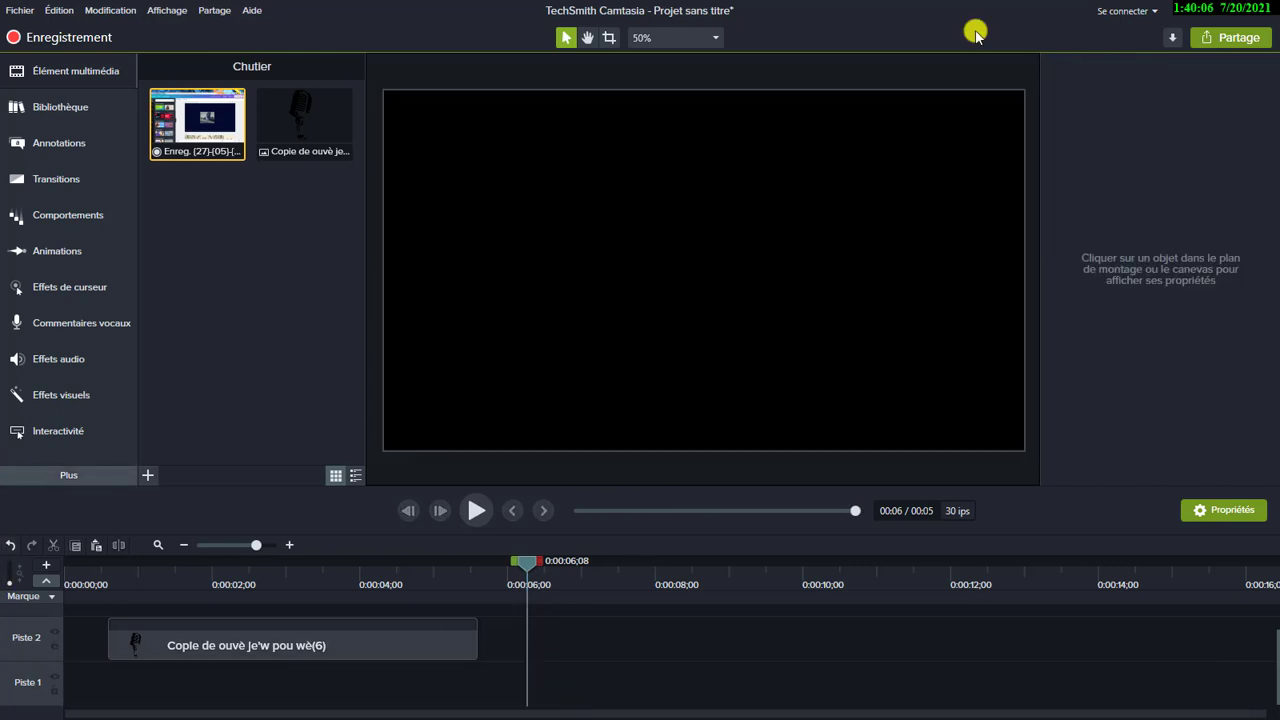
- Browse in File Explorer to the bosslife folder on the Desktop
{"action": "left_click", "coordinate": [1195, 12]}
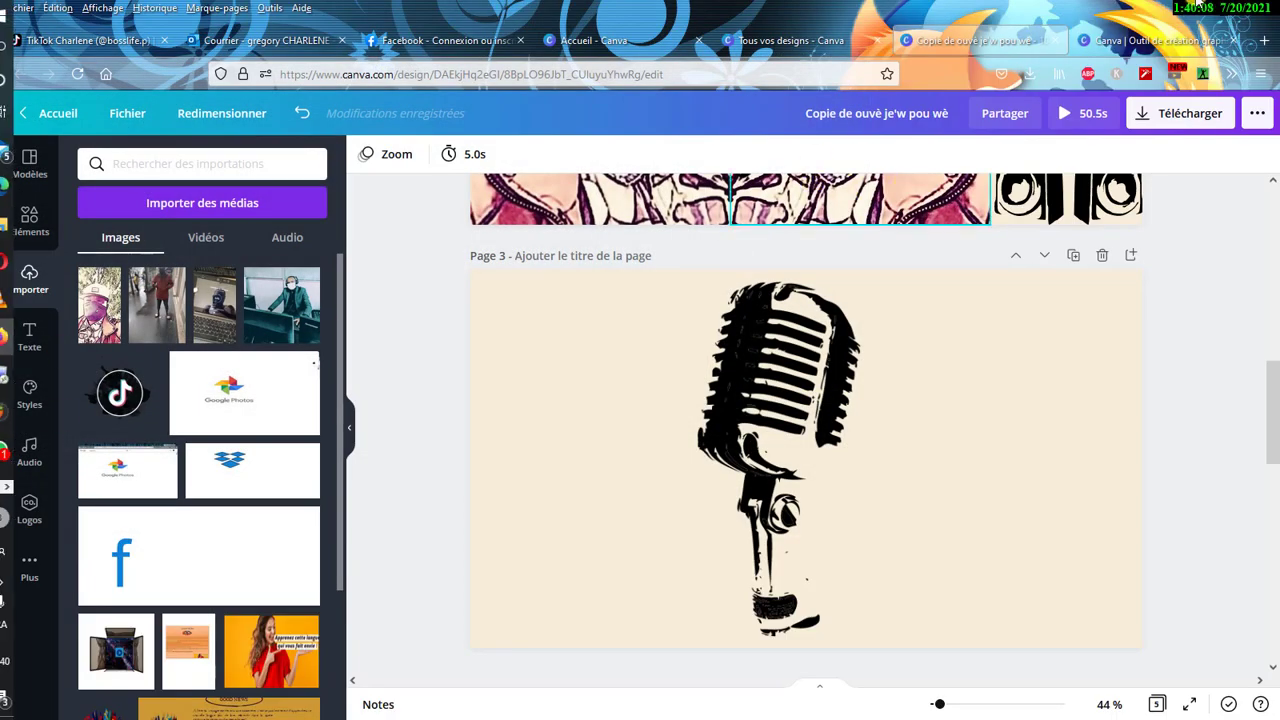
{"action": "left_click", "coordinate": [1192, 8]}
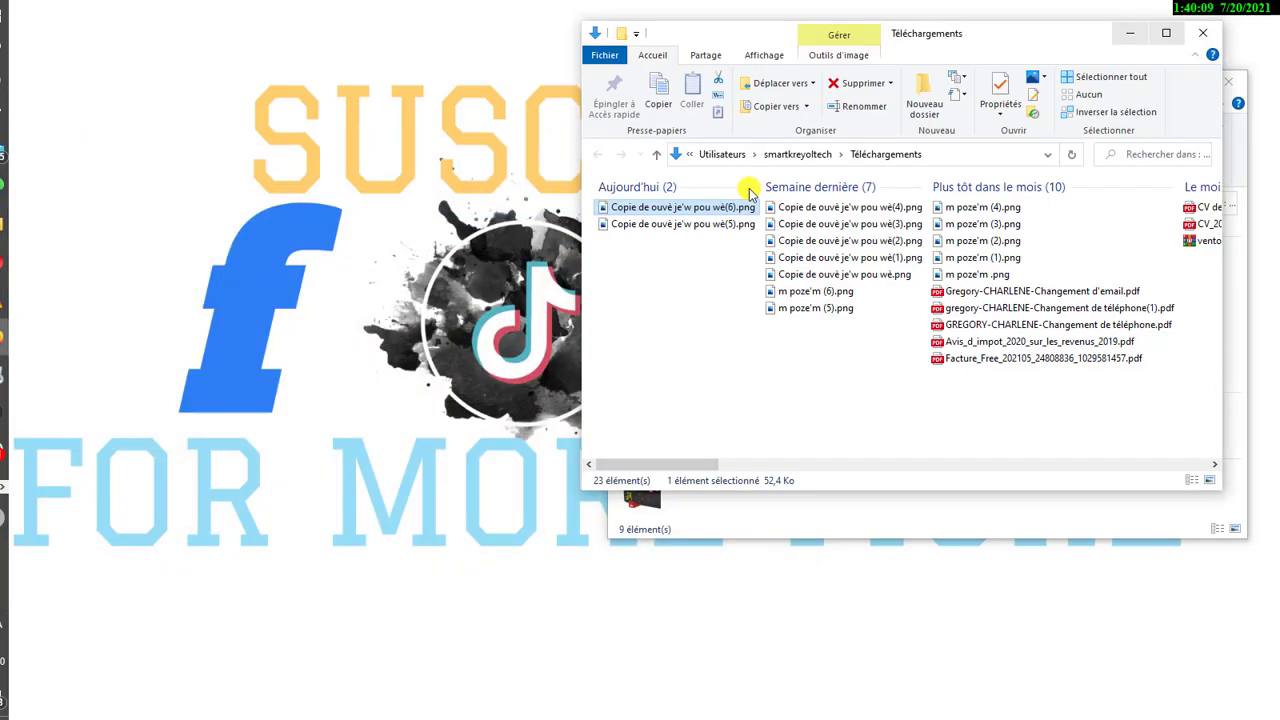
{"action": "left_click", "coordinate": [656, 154]}
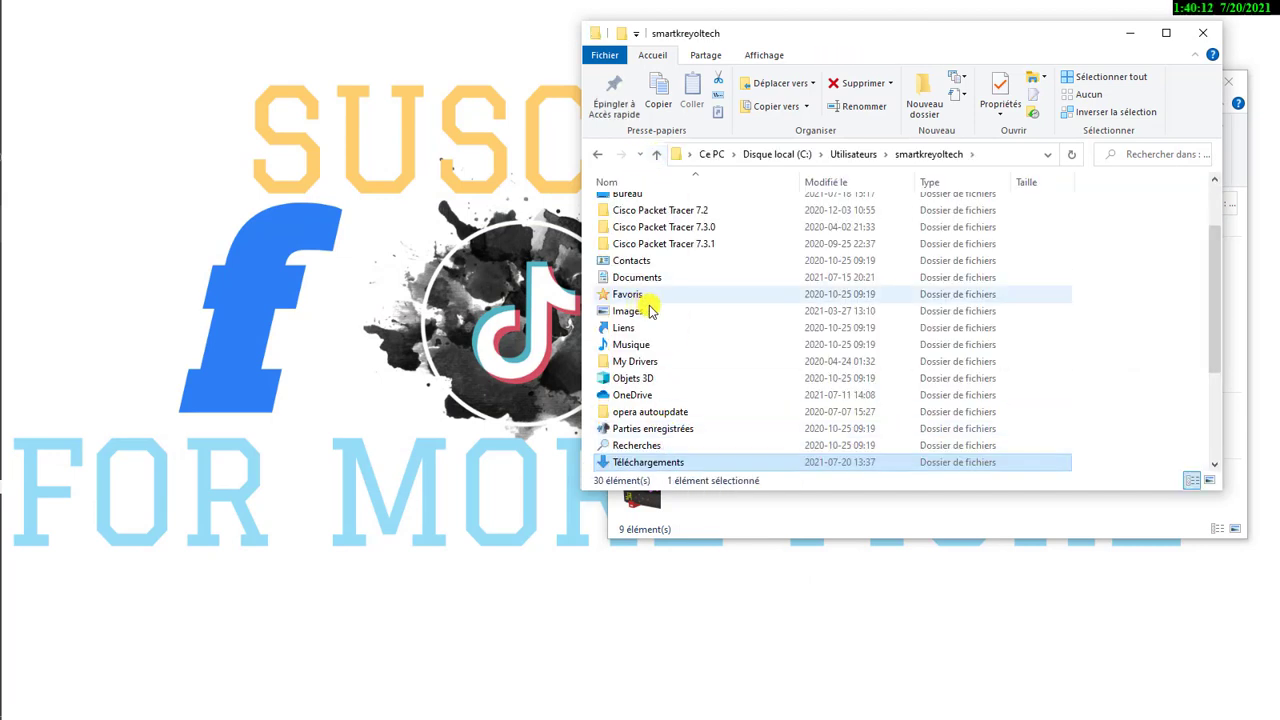
{"action": "key", "text": "alt+Up"}
{"action": "key", "text": "alt+Up"}
{"action": "key", "text": "alt+Up"}
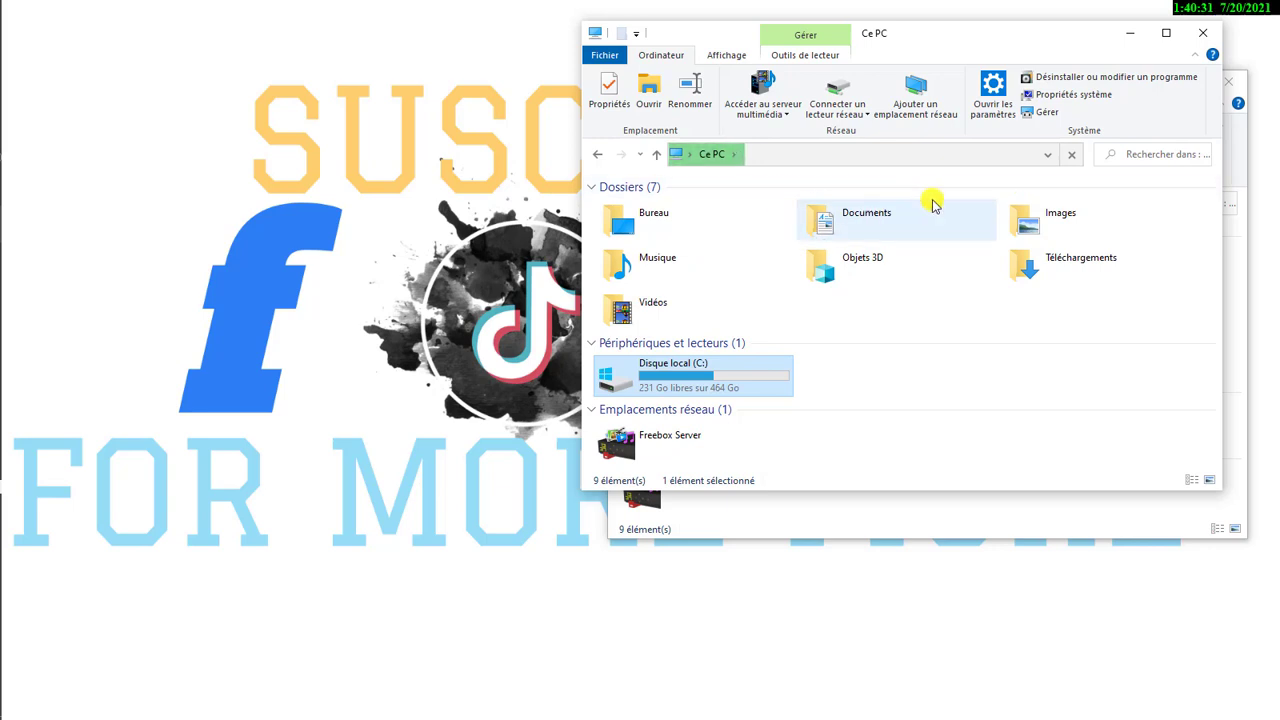
{"action": "double_click", "coordinate": [698, 222]}
{"action": "scroll", "coordinate": [766, 277], "scroll_direction": "down", "scroll_amount": 2}
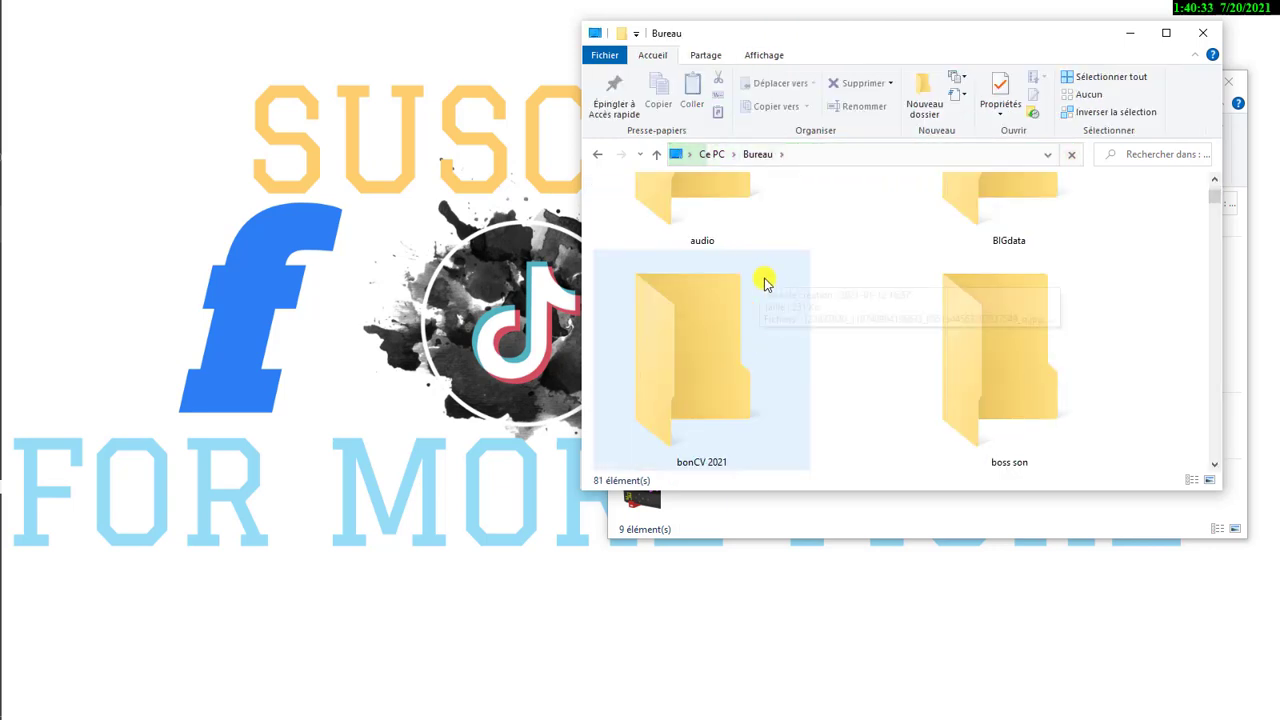
{"action": "scroll", "coordinate": [800, 414], "scroll_direction": "down", "scroll_amount": 3}
{"action": "scroll", "coordinate": [797, 420], "scroll_direction": "down", "scroll_amount": 2}
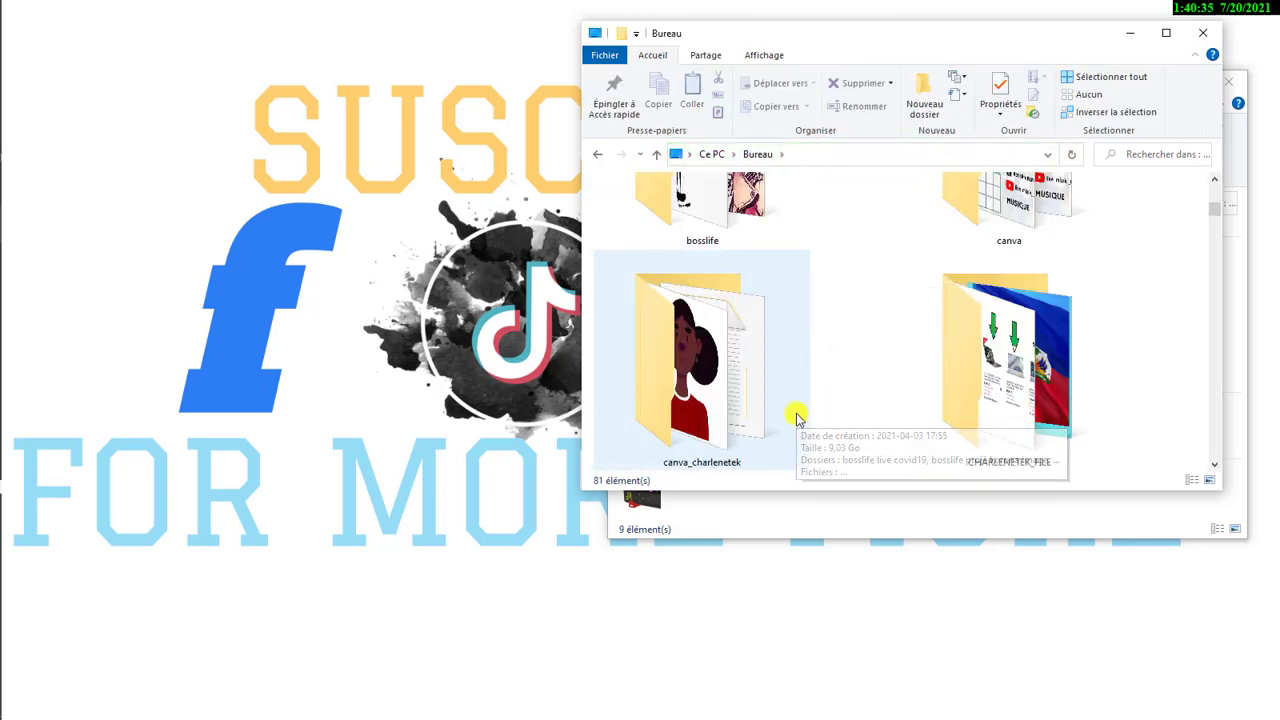
{"action": "double_click", "coordinate": [758, 238]}
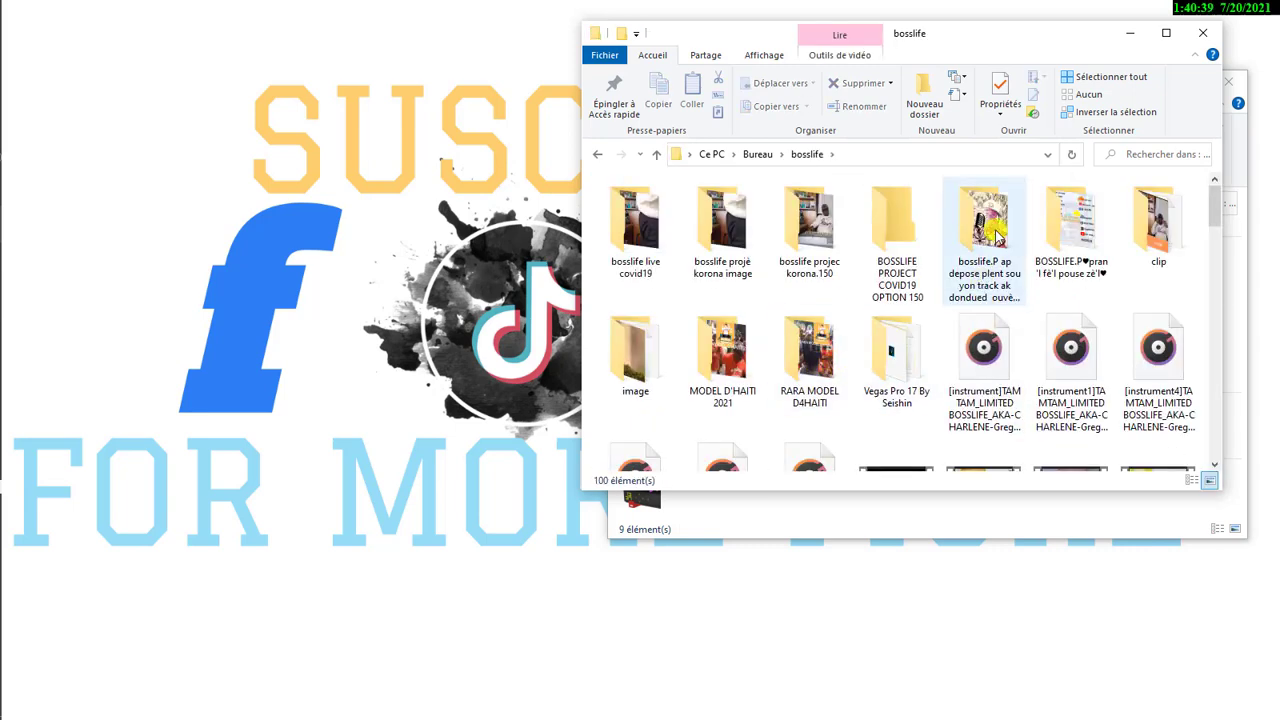
- Drag the background image Copie de ouvè je'w pou wè(4).png into Camtasia
{"action": "scroll", "coordinate": [997, 235], "scroll_direction": "down", "scroll_amount": 2}
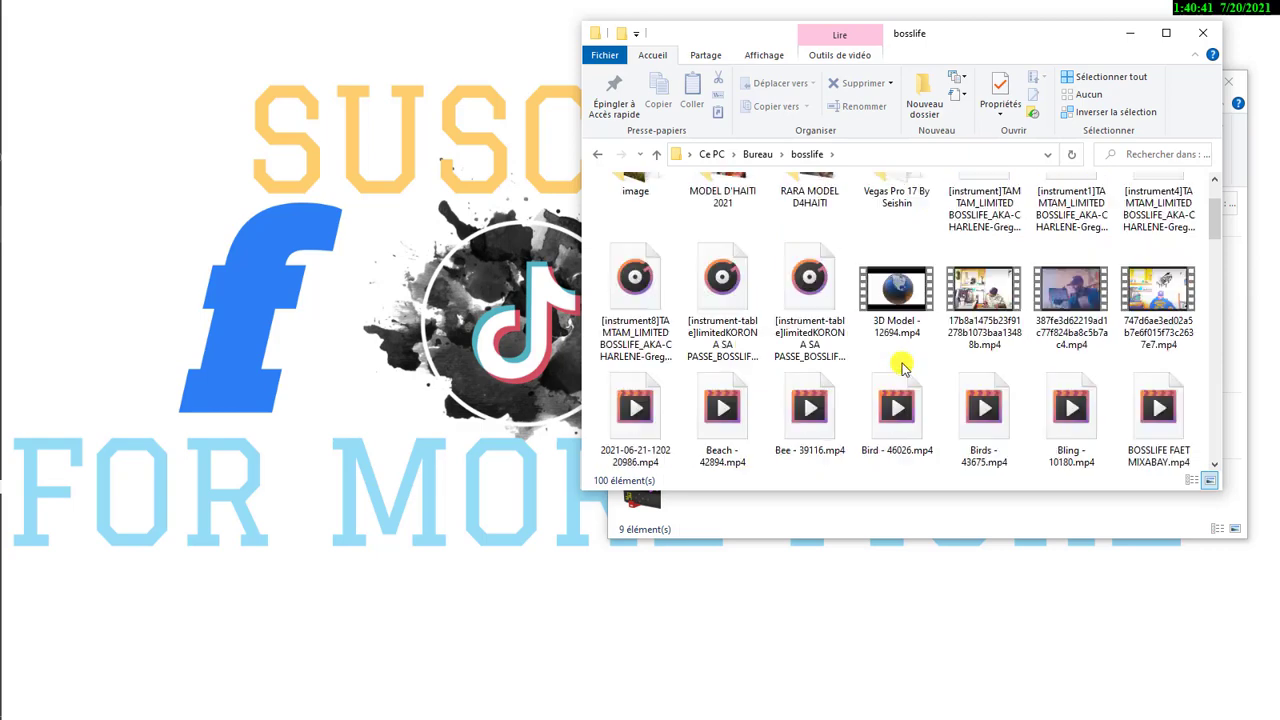
{"action": "scroll", "coordinate": [900, 368], "scroll_direction": "down", "scroll_amount": 1}
{"action": "scroll", "coordinate": [895, 365], "scroll_direction": "down", "scroll_amount": 1}
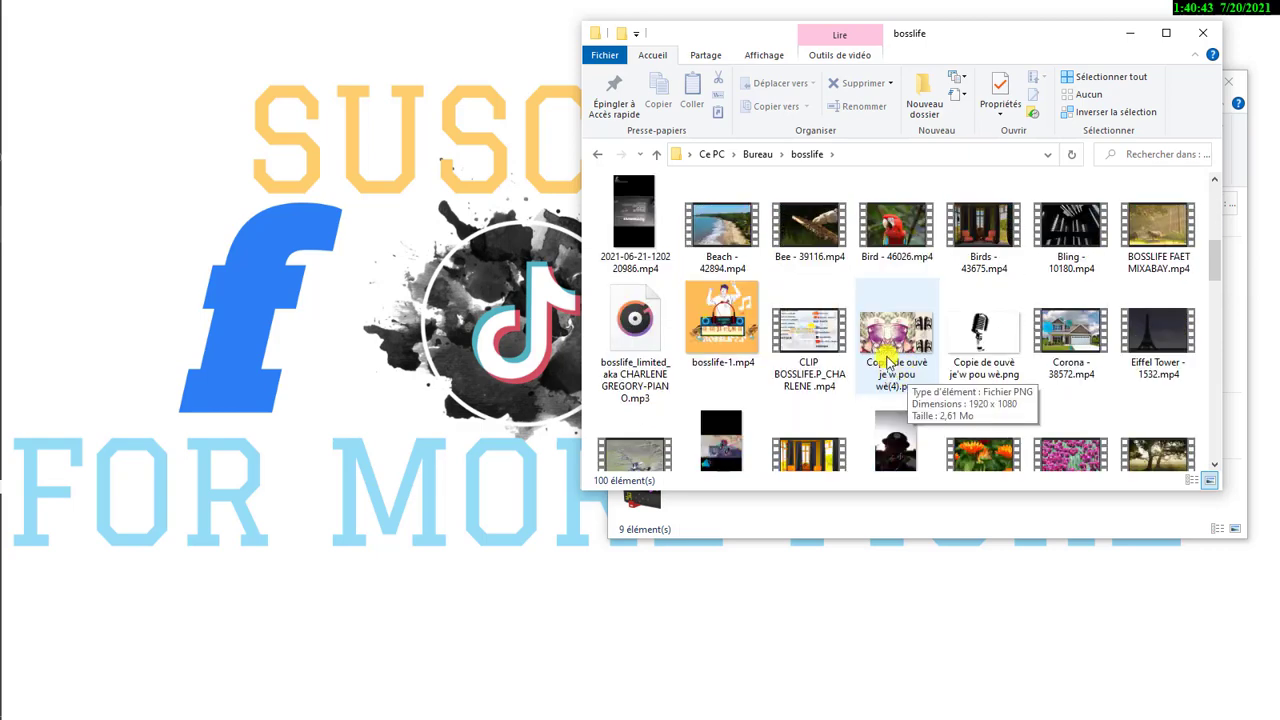
{"action": "mouse_move", "coordinate": [2, 400]}
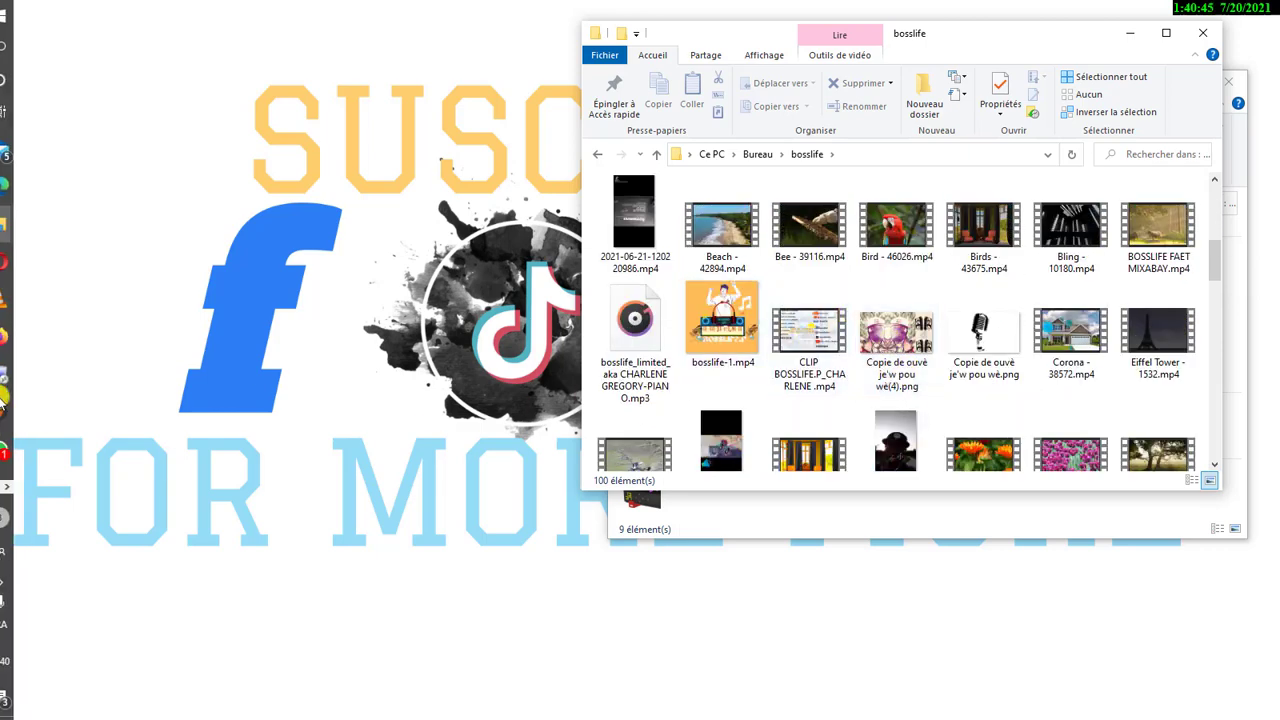
{"action": "left_click", "coordinate": [14, 478]}
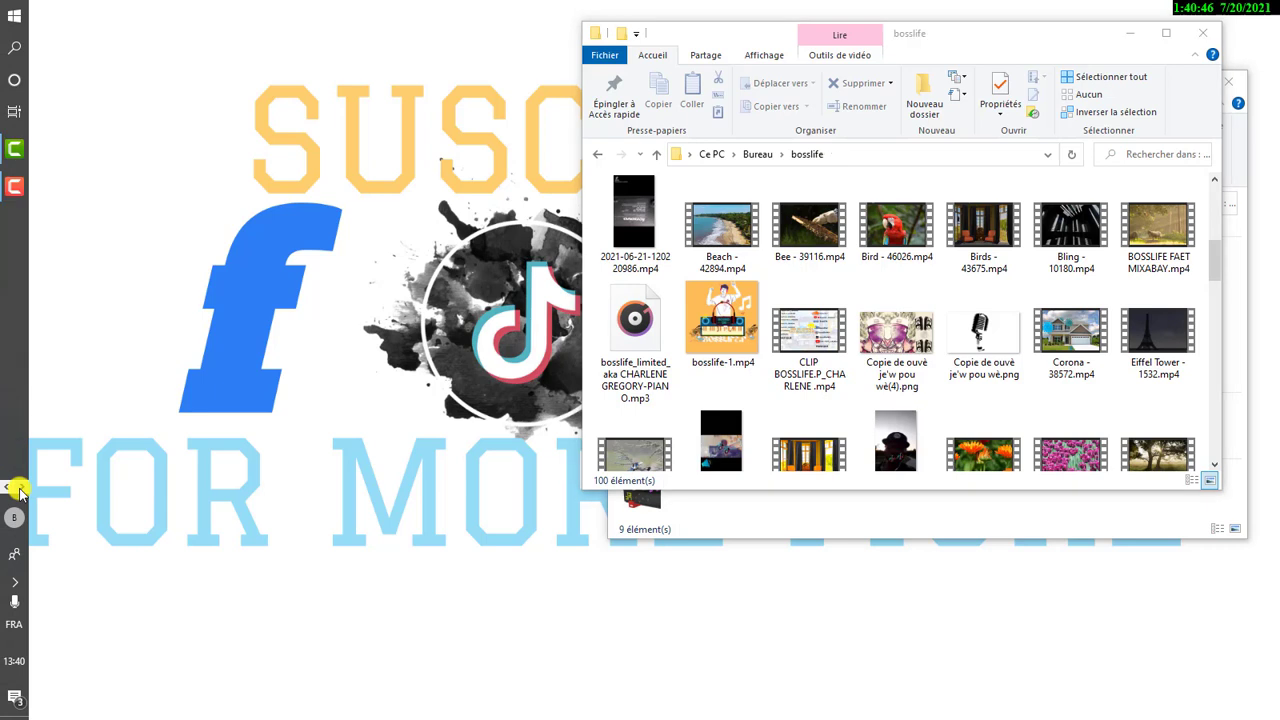
{"action": "left_click", "coordinate": [815, 343]}
{"action": "left_click", "coordinate": [895, 335]}
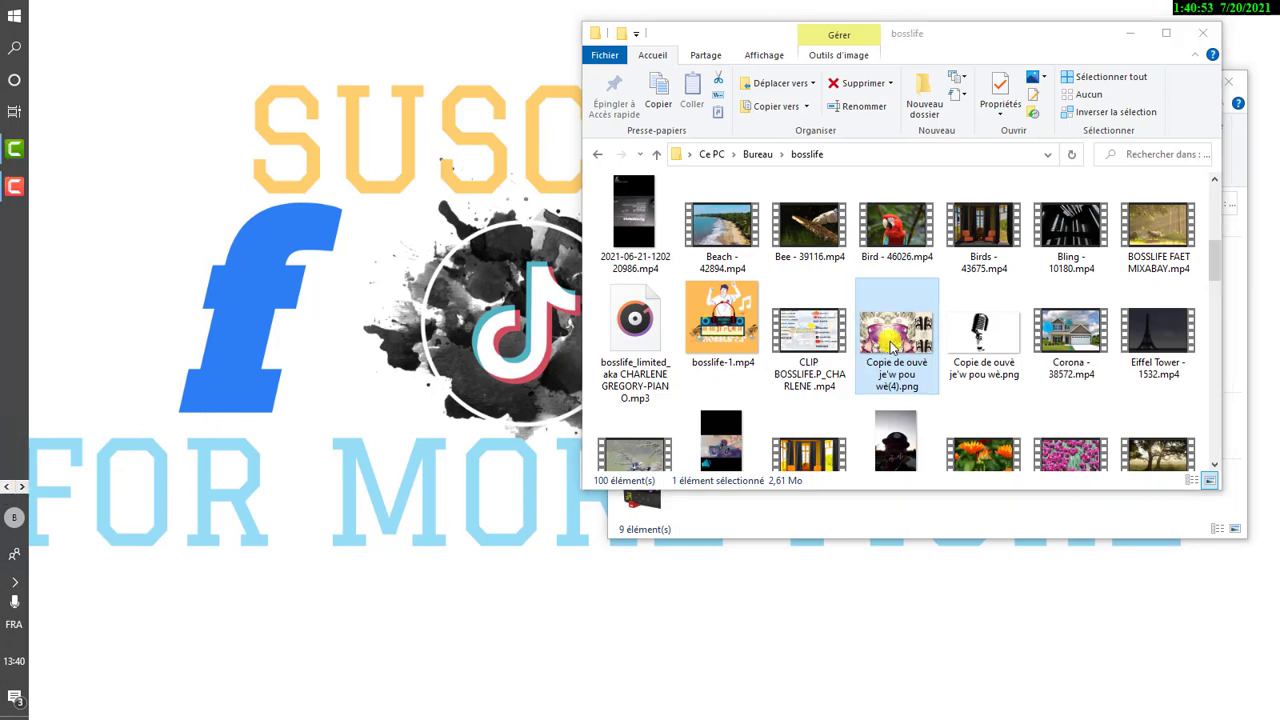
{"action": "mouse_move", "coordinate": [905, 342]}
{"action": "left_mouse_down"}
{"action": "mouse_move", "coordinate": [297, 442]}
{"action": "mouse_move", "coordinate": [354, 610]}
{"action": "mouse_move", "coordinate": [129, 683]}
{"action": "mouse_move", "coordinate": [20, 680]}
{"action": "left_mouse_up"}
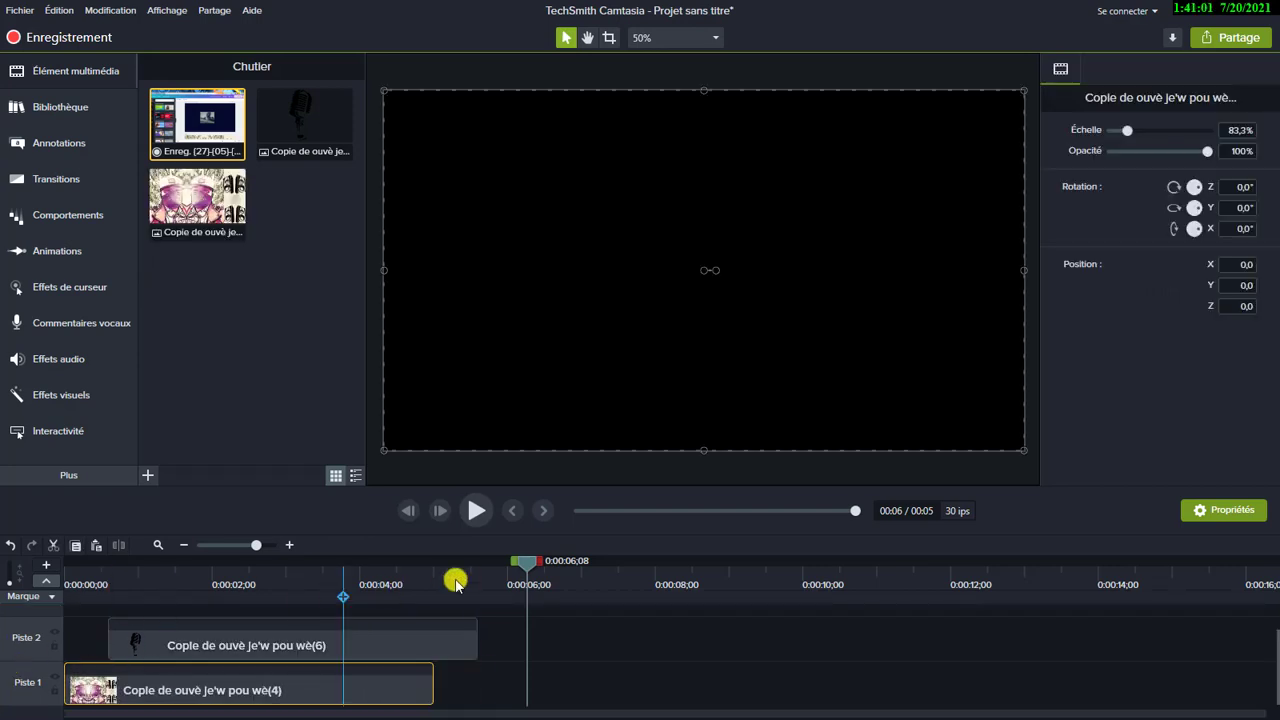
- Stretch the background clip to about 14 seconds and centre the microphone between the faces
{"action": "left_click", "coordinate": [312, 586]}
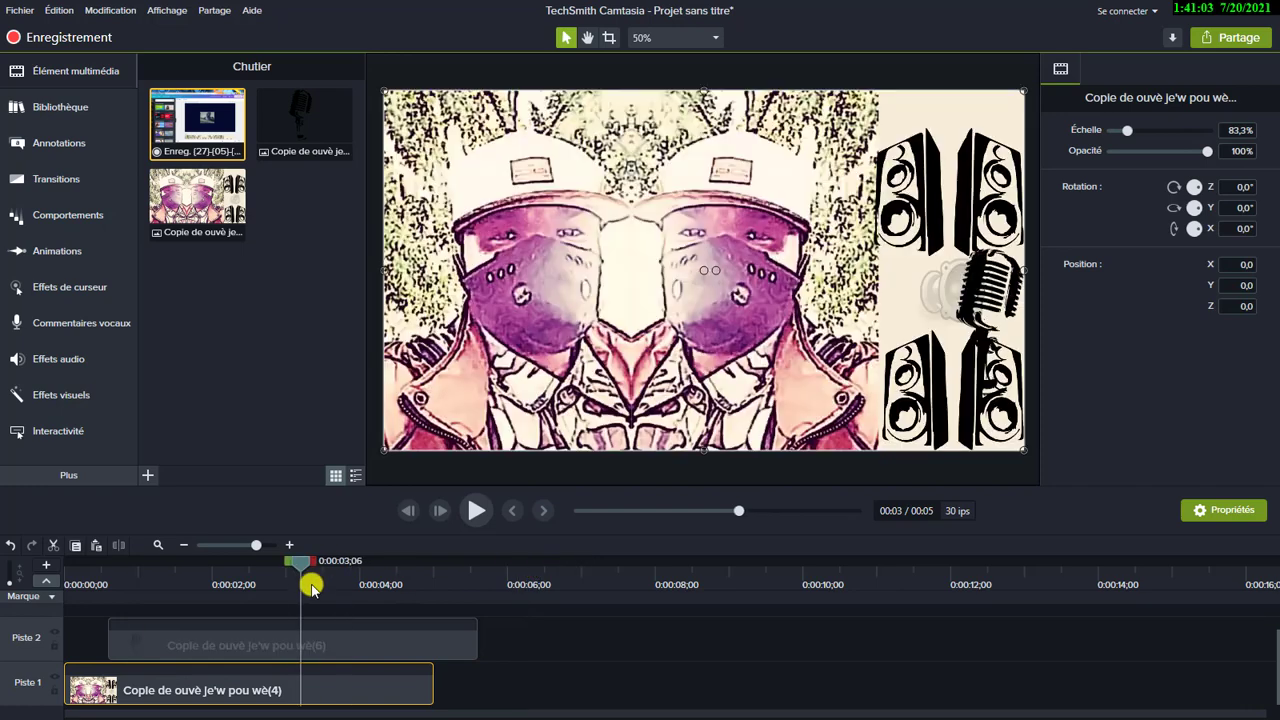
{"action": "left_click_drag", "start_coordinate": [431, 683], "coordinate": [1100, 662]}
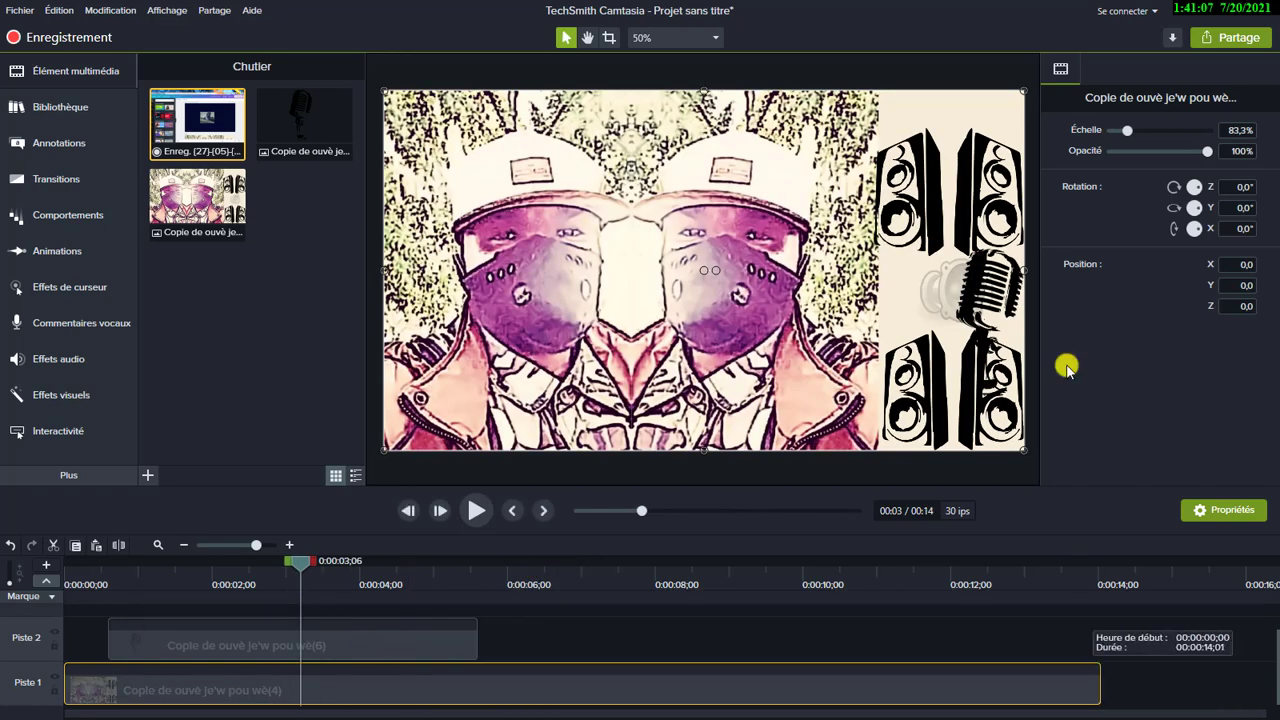
{"action": "mouse_move", "coordinate": [1066, 368]}
{"action": "left_mouse_down"}
{"action": "mouse_move", "coordinate": [1012, 320]}
{"action": "mouse_move", "coordinate": [771, 314]}
{"action": "mouse_move", "coordinate": [632, 270]}
{"action": "left_mouse_up"}
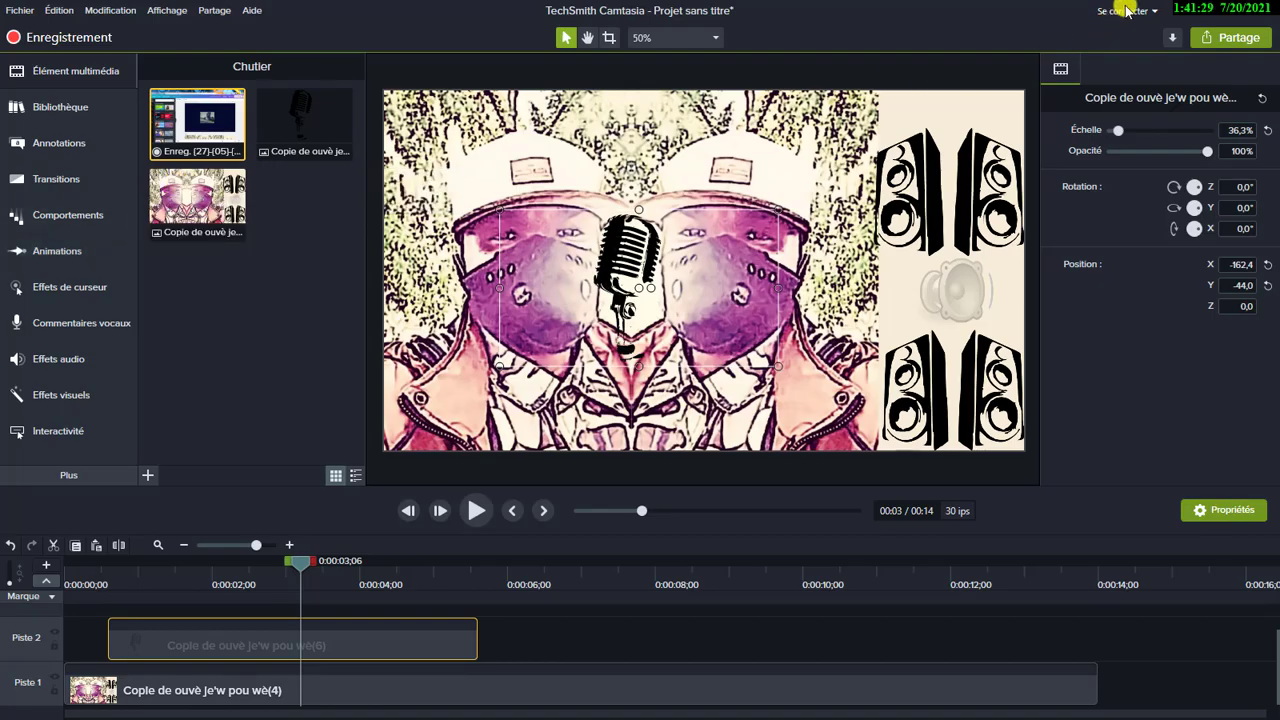
{"action": "left_click", "coordinate": [1181, 10]}
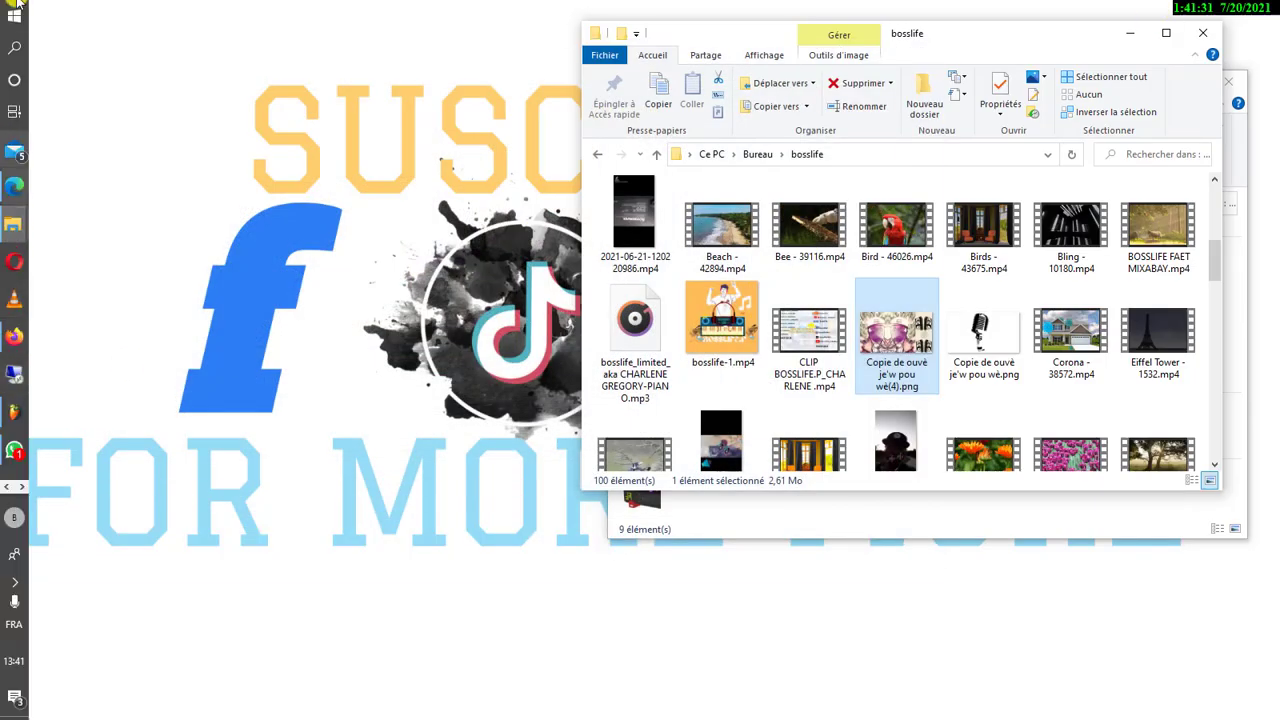
- Add the song 'Dondued baby feat boss life - Ouvè jew pouwè' at 0:00, then preview it
{"action": "left_click", "coordinate": [14, 52]}
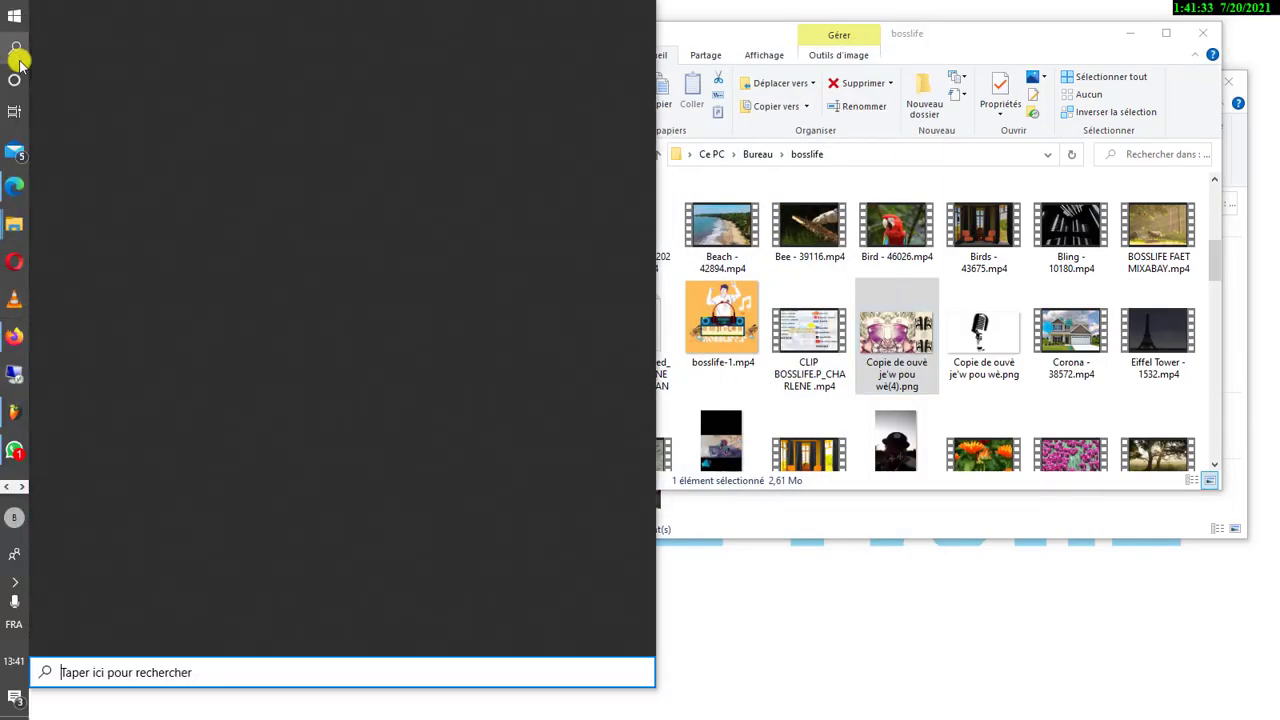
{"action": "type", "text": "B"}
{"action": "left_click", "coordinate": [14, 198]}
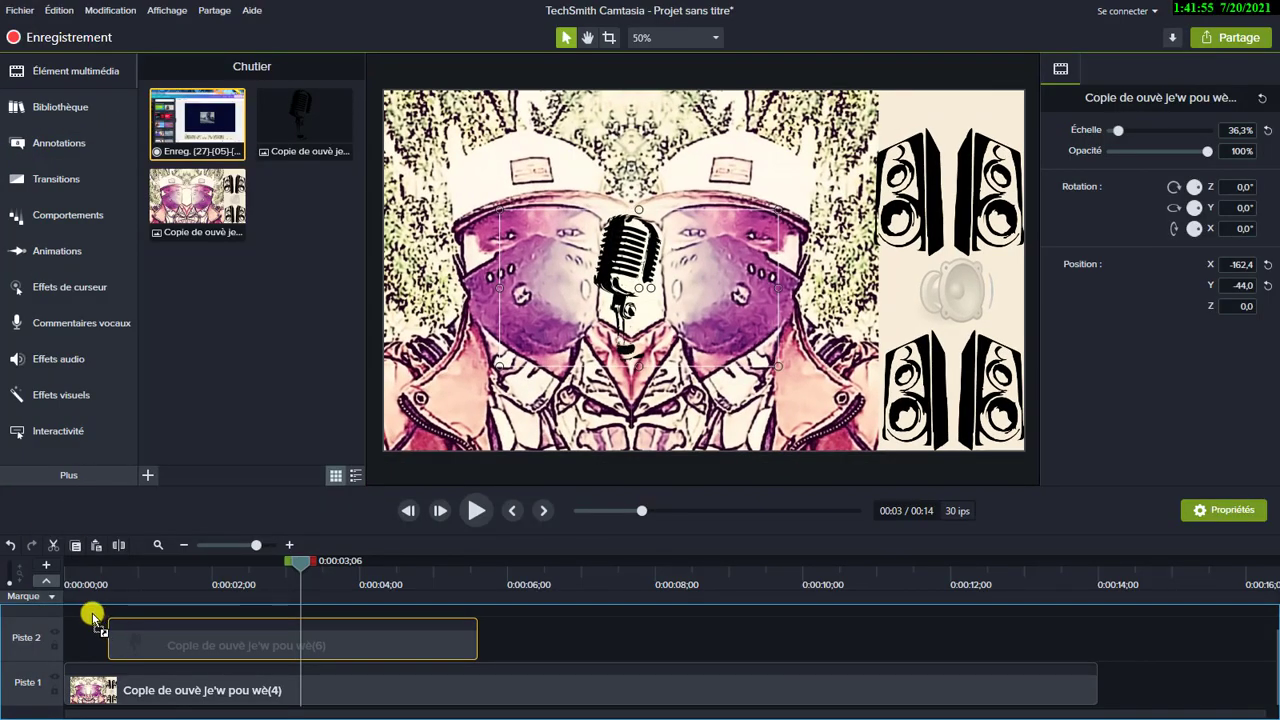
{"action": "left_click_drag", "start_coordinate": [95, 620], "coordinate": [96, 622]}
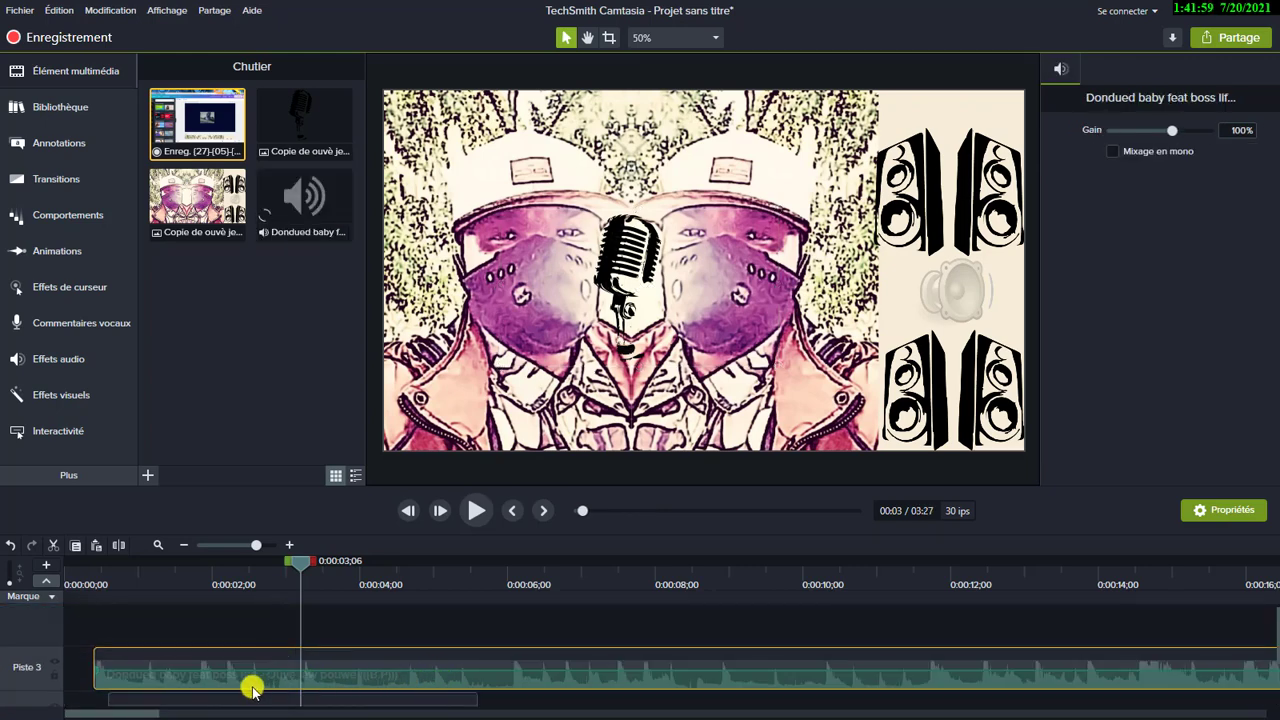
{"action": "left_click_drag", "start_coordinate": [148, 688], "coordinate": [130, 682]}
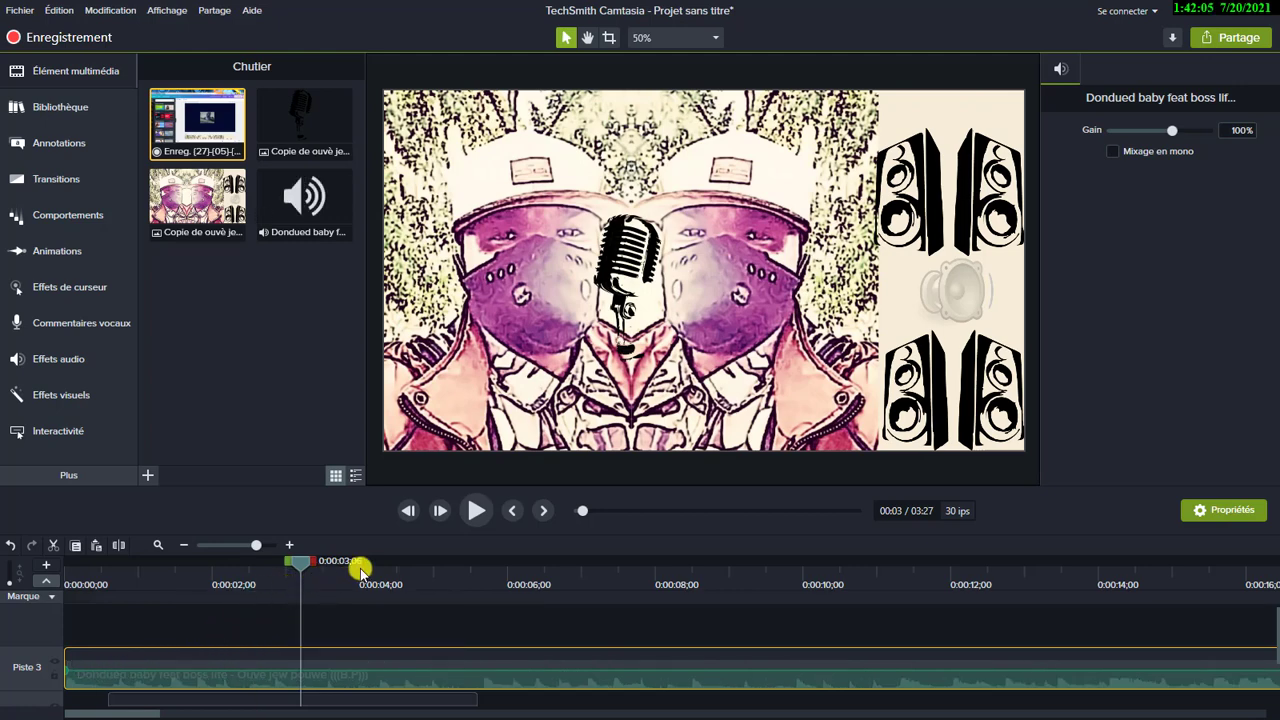
{"action": "left_click", "coordinate": [474, 512]}
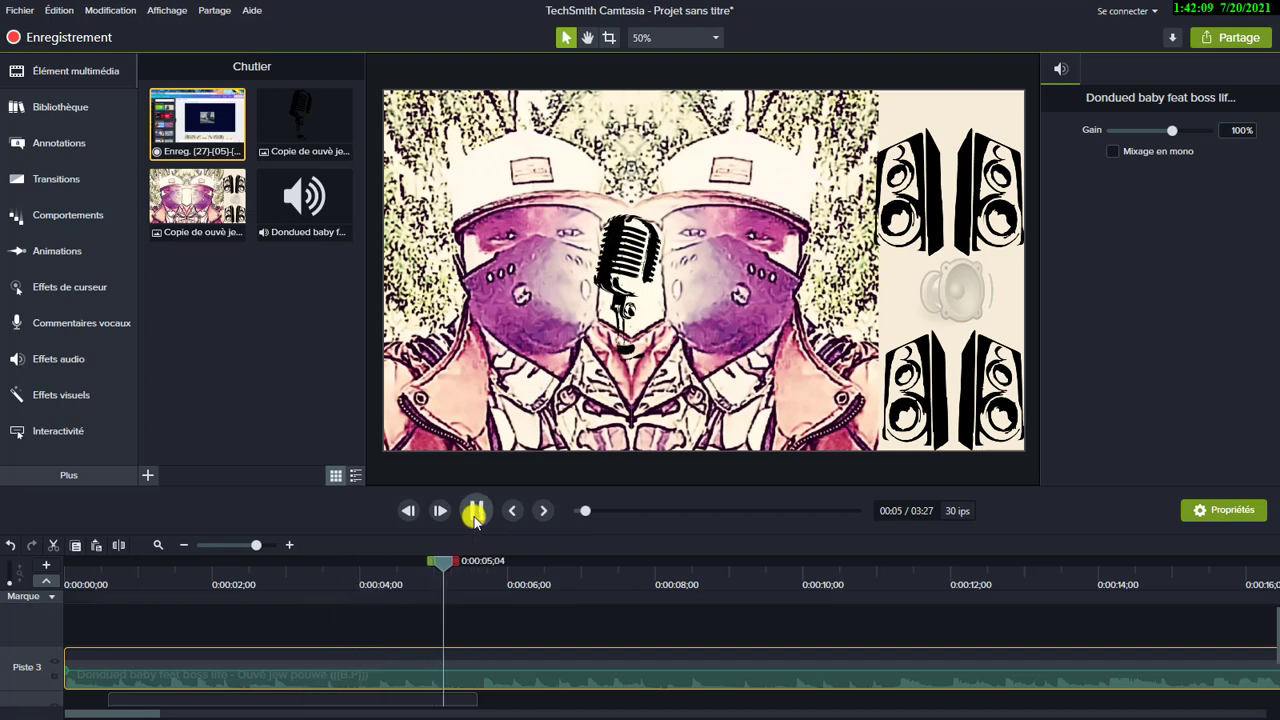
{"action": "left_click", "coordinate": [474, 512]}
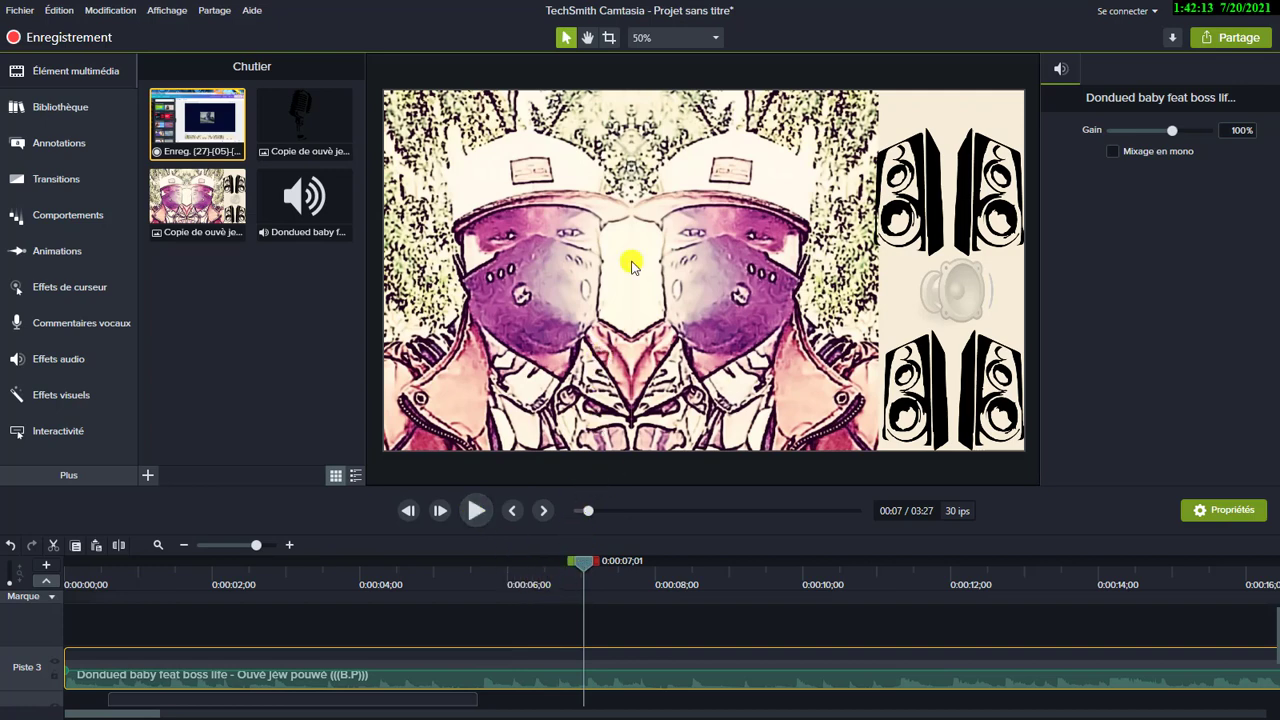
- Extend the microphone image clip on track 2 to the end of the song
{"action": "left_click_drag", "start_coordinate": [244, 545], "coordinate": [238, 543]}
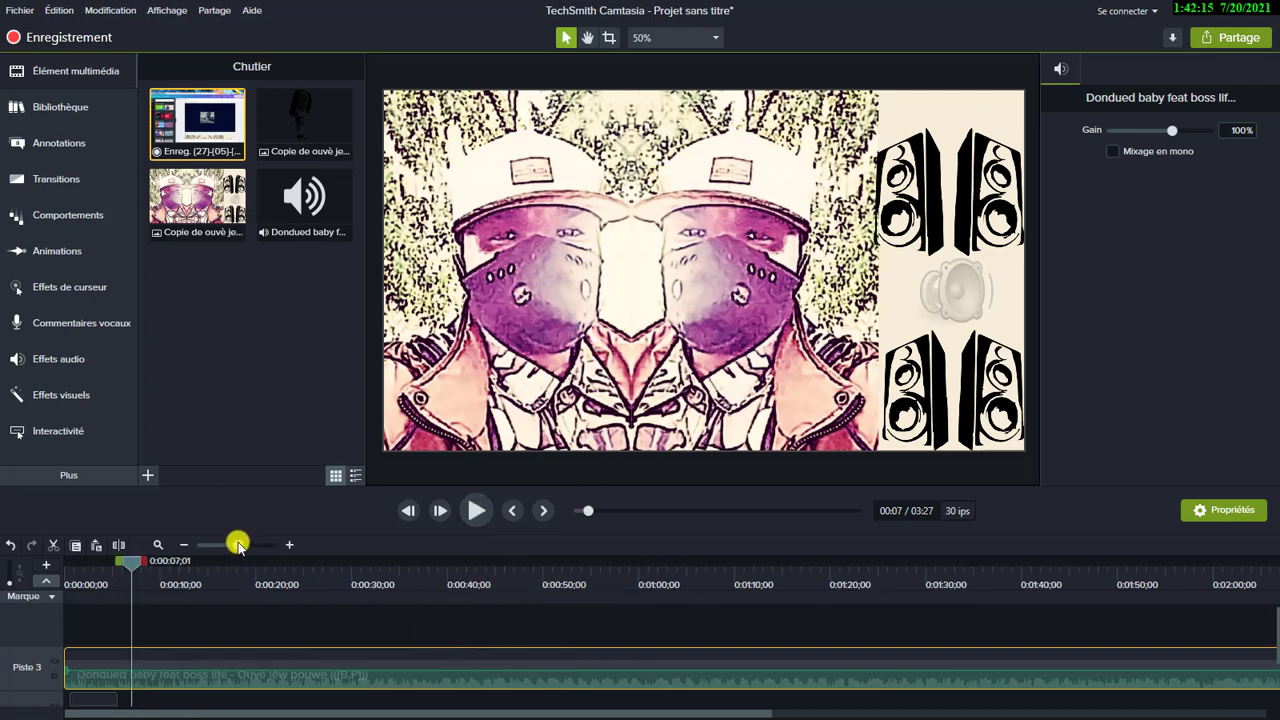
{"action": "scroll", "coordinate": [296, 616], "scroll_direction": "down", "scroll_amount": 1}
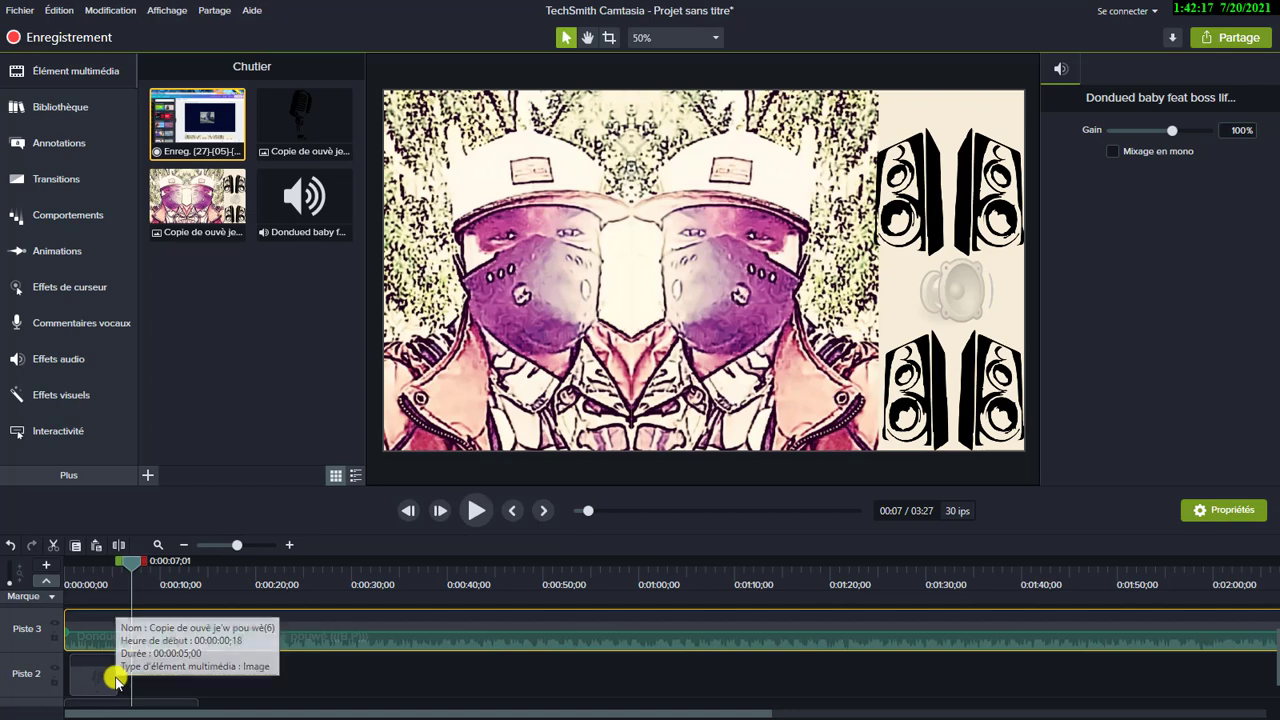
{"action": "mouse_move", "coordinate": [117, 677]}
{"action": "left_mouse_down"}
{"action": "mouse_move", "coordinate": [977, 642]}
{"action": "mouse_move", "coordinate": [1272, 612]}
{"action": "left_mouse_up"}
{"action": "left_click_drag", "start_coordinate": [244, 713], "coordinate": [596, 705]}
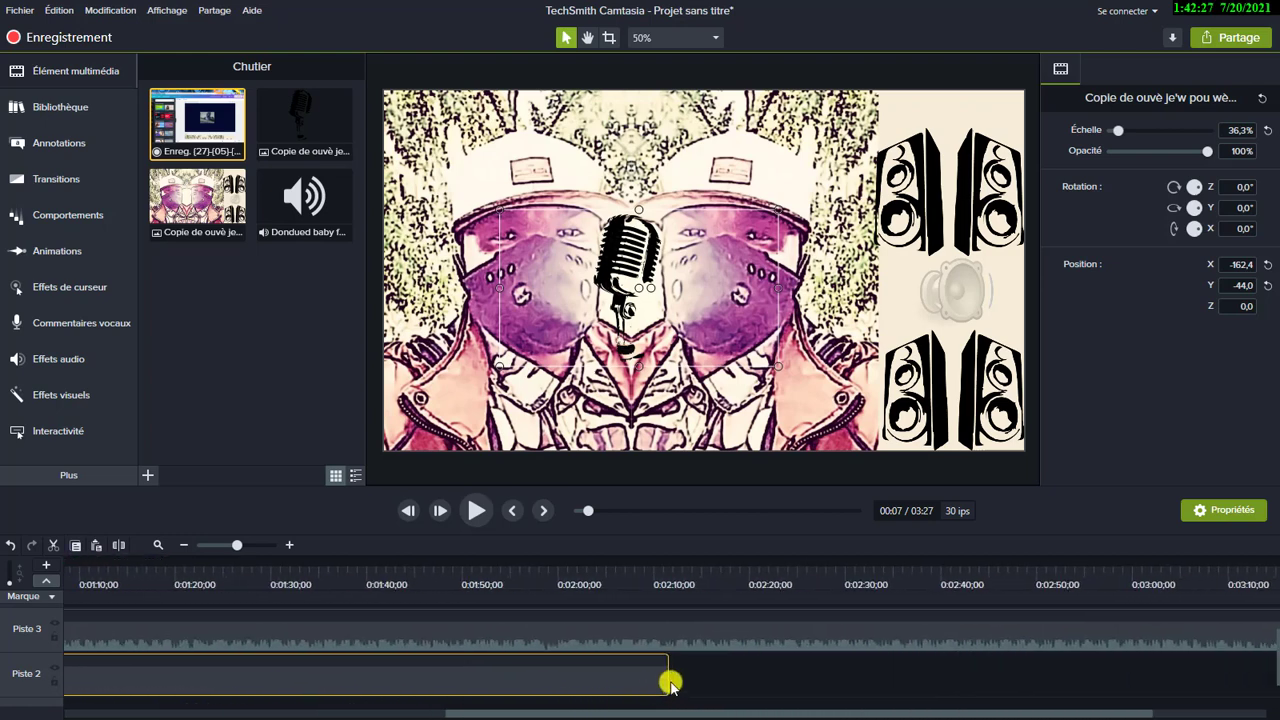
{"action": "left_click", "coordinate": [675, 678]}
{"action": "left_click", "coordinate": [222, 545]}
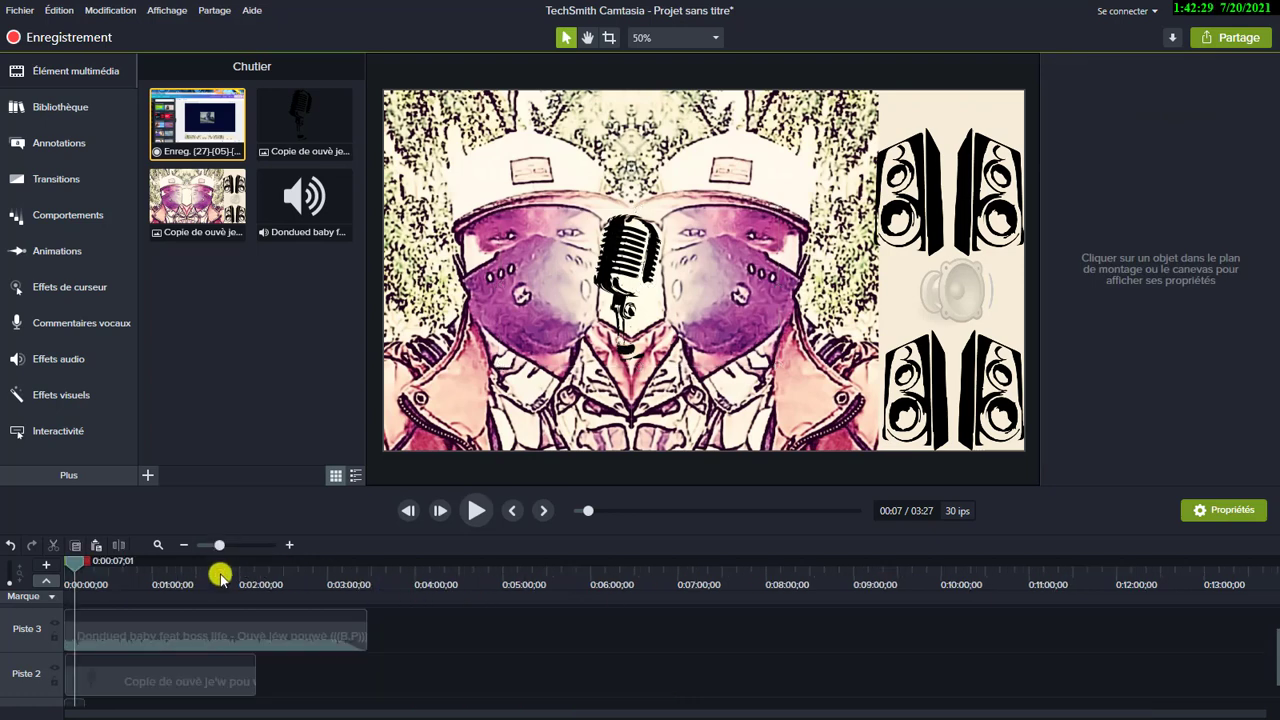
{"action": "left_click", "coordinate": [367, 665]}
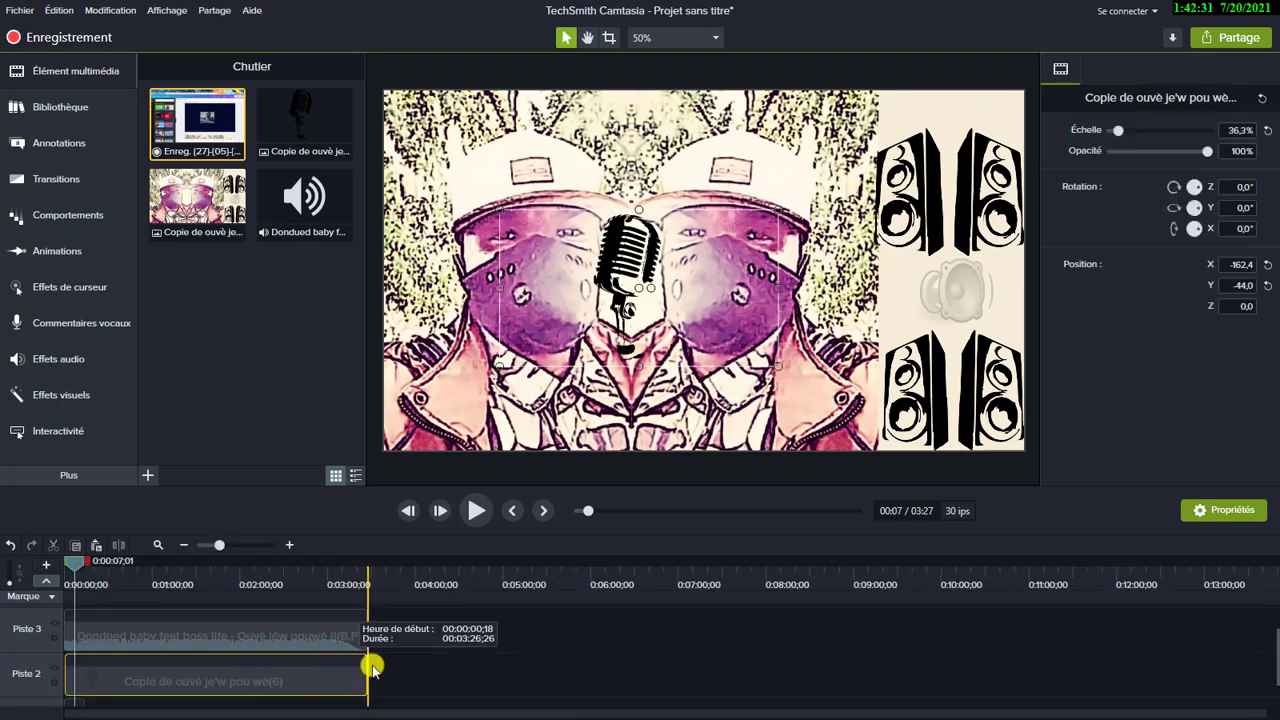
{"action": "scroll", "coordinate": [1035, 707], "scroll_direction": "down", "scroll_amount": 1}
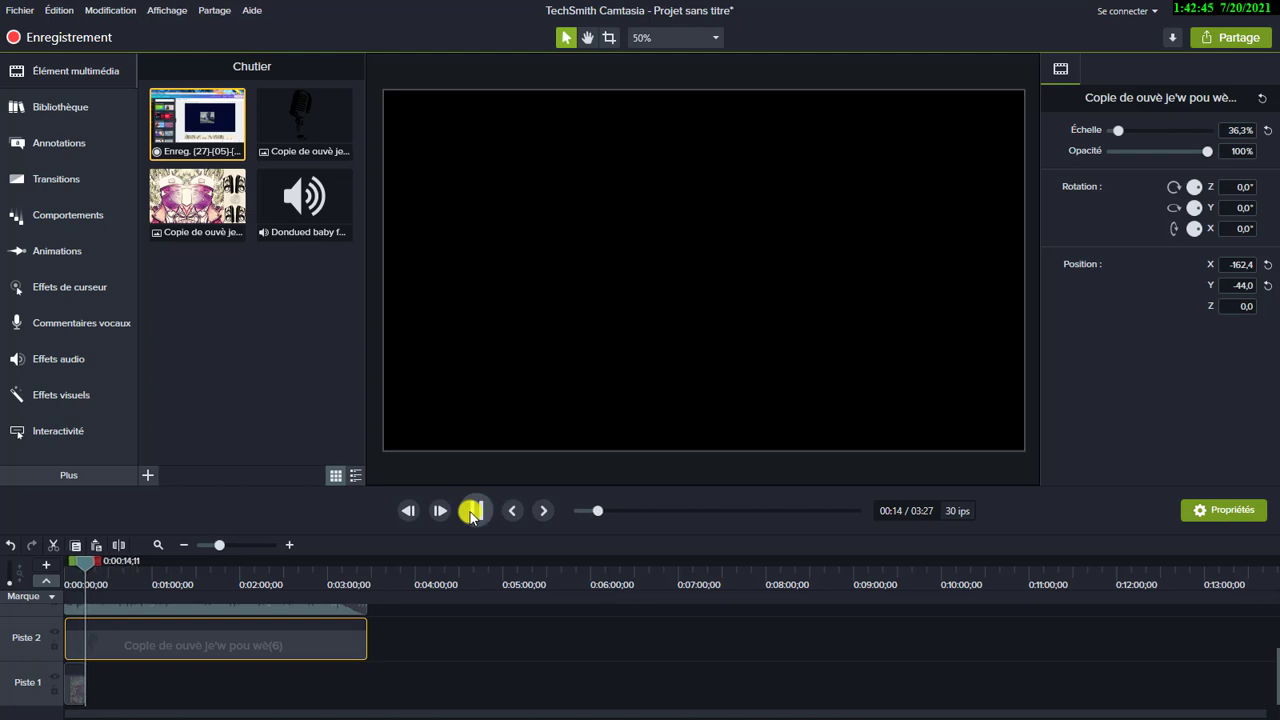
{"action": "left_click", "coordinate": [472, 514]}
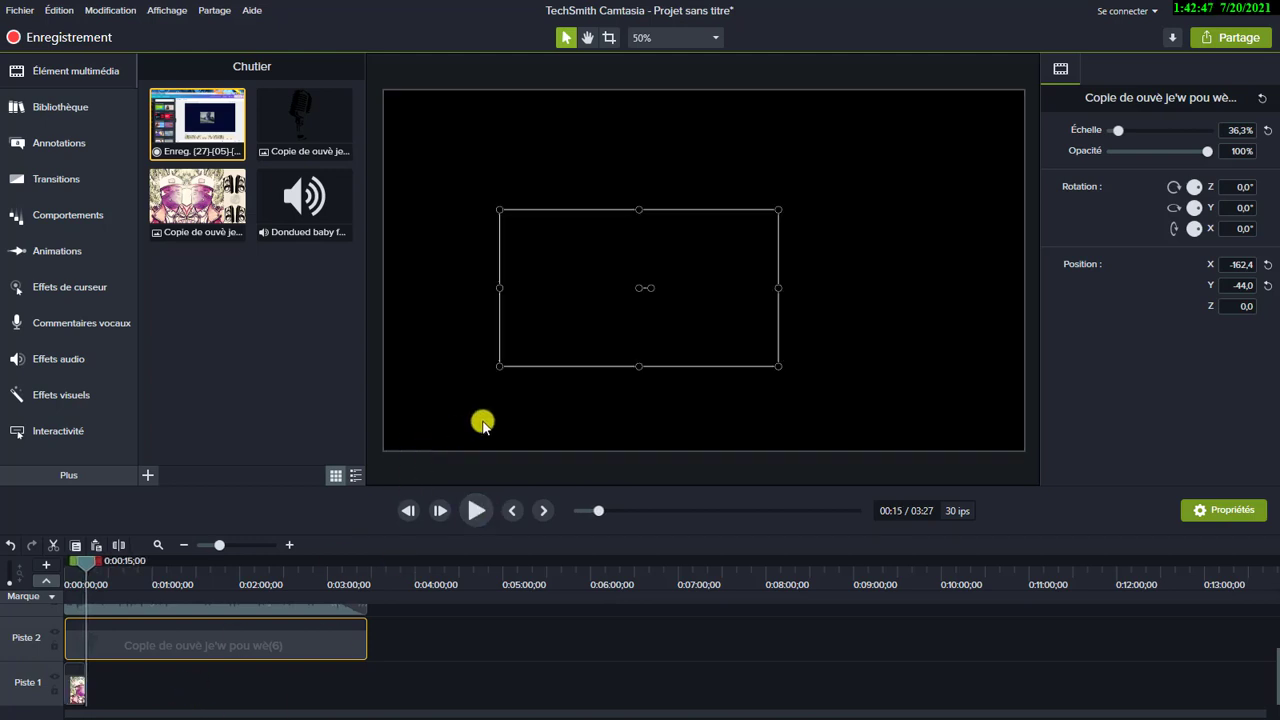
- Stretch the background image clip on track 1 to the song's 3:27 length
{"action": "left_click", "coordinate": [77, 688]}
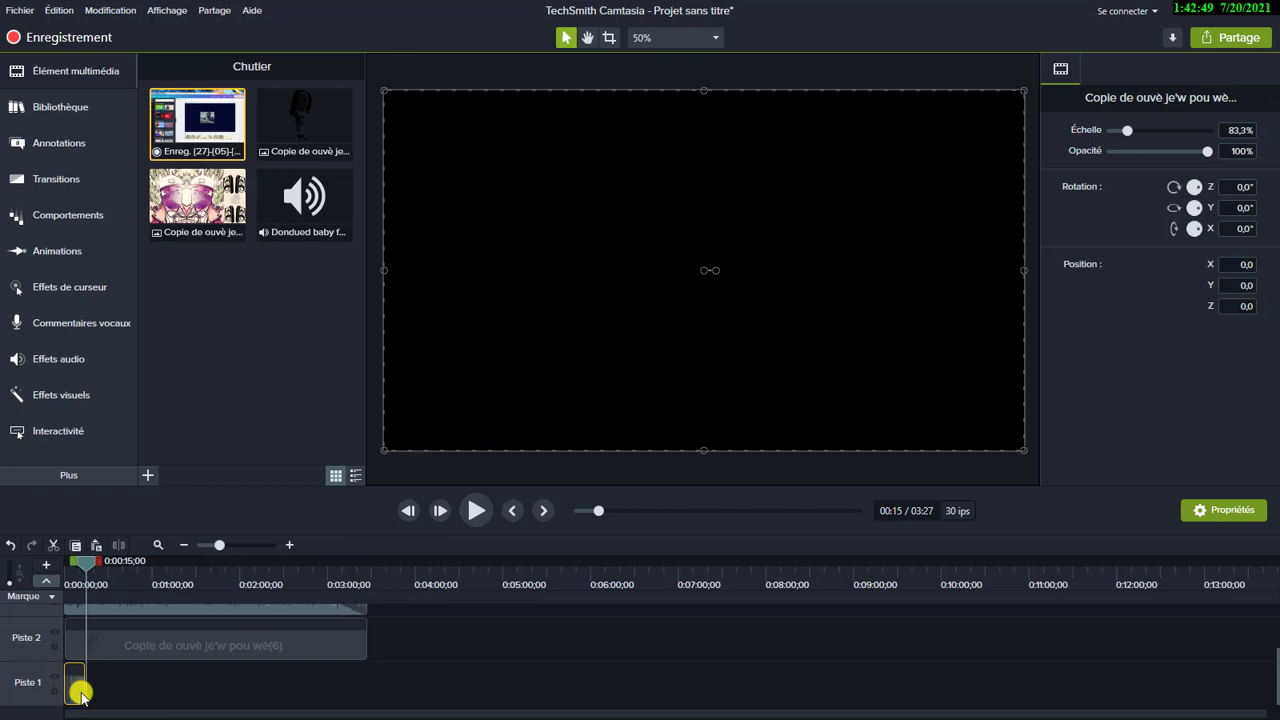
{"action": "left_click_drag", "start_coordinate": [84, 691], "coordinate": [364, 679]}
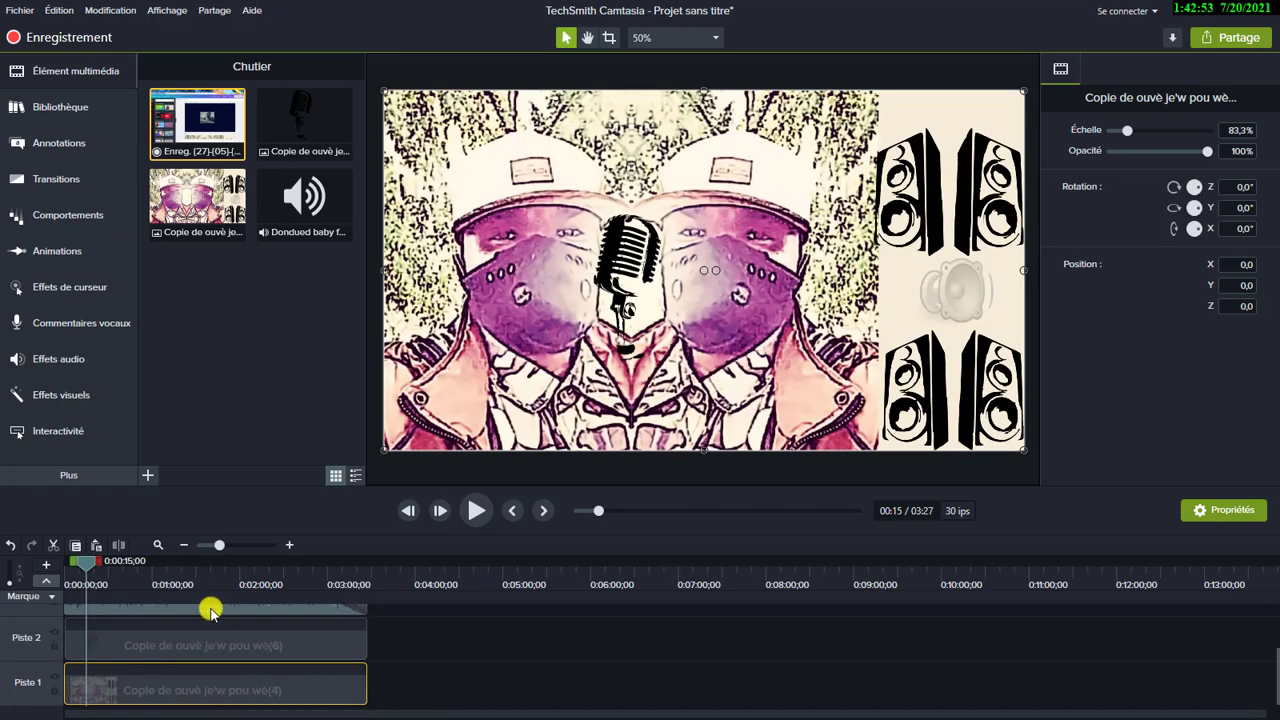
{"action": "left_click_drag", "start_coordinate": [84, 563], "coordinate": [307, 566]}
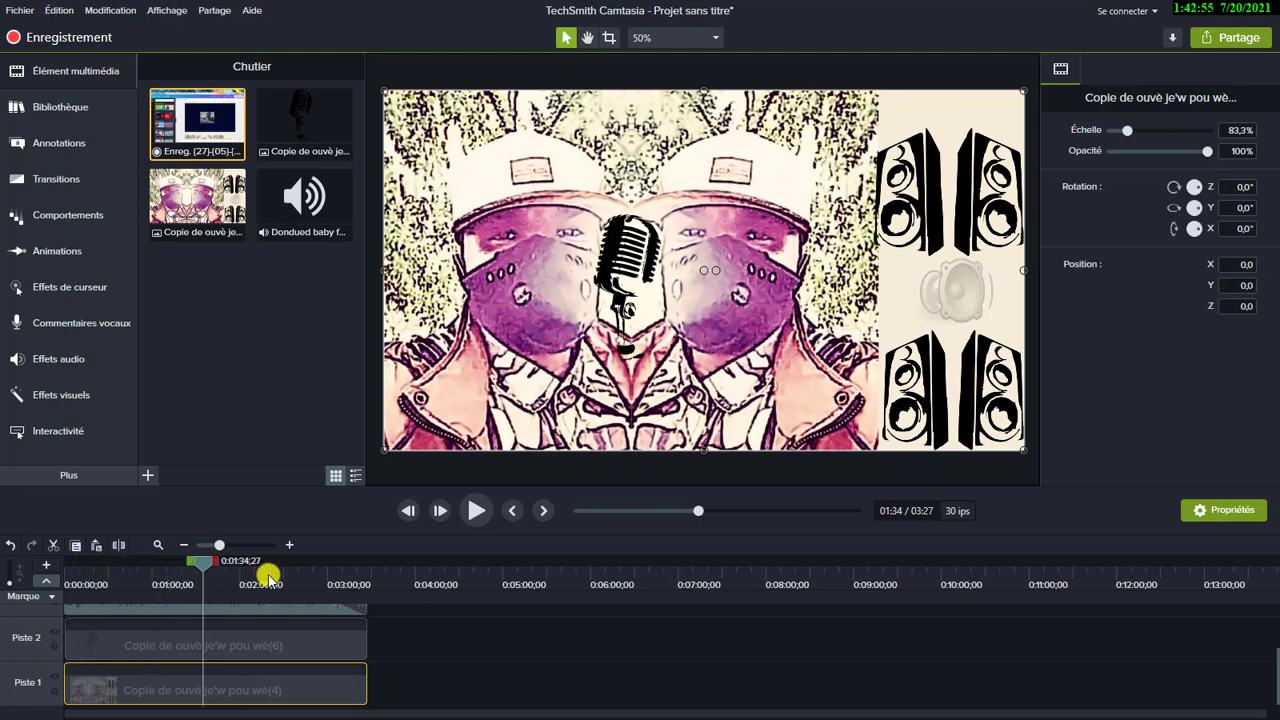
{"action": "left_click", "coordinate": [201, 585]}
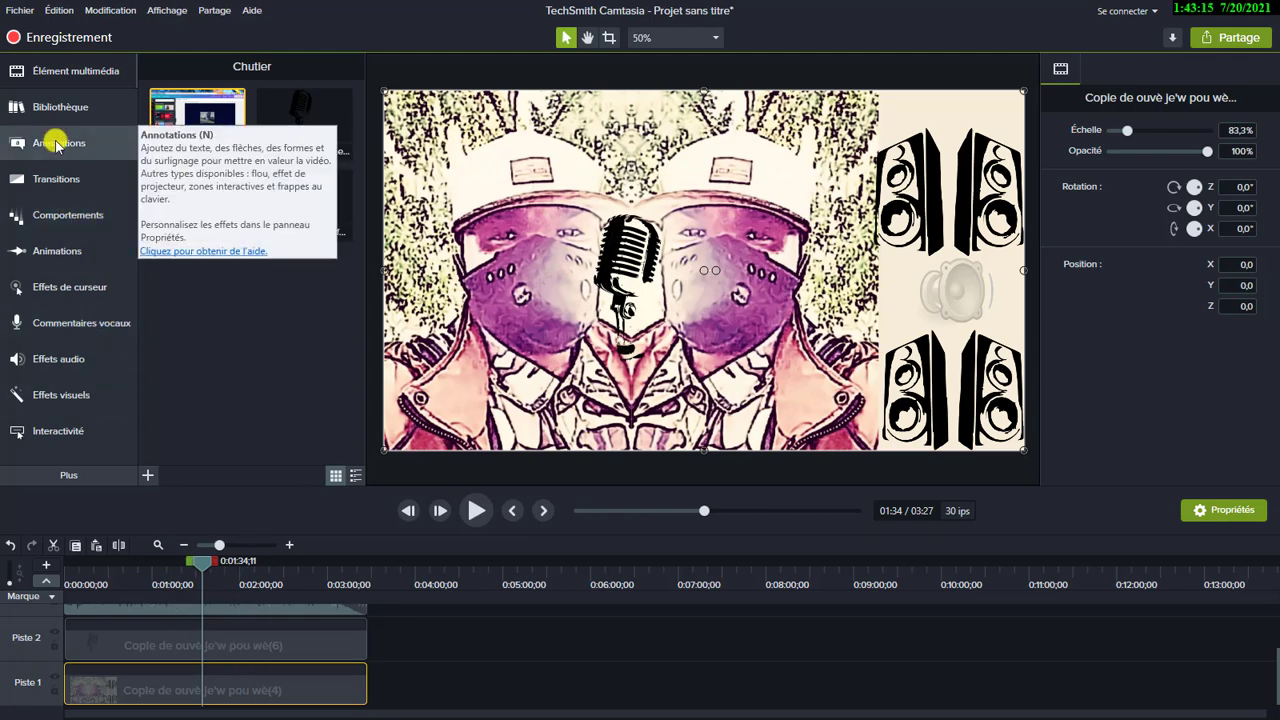
- Apply the Saut et chute behaviour to the microphone clip and preview the bounce
{"action": "left_click", "coordinate": [57, 146]}
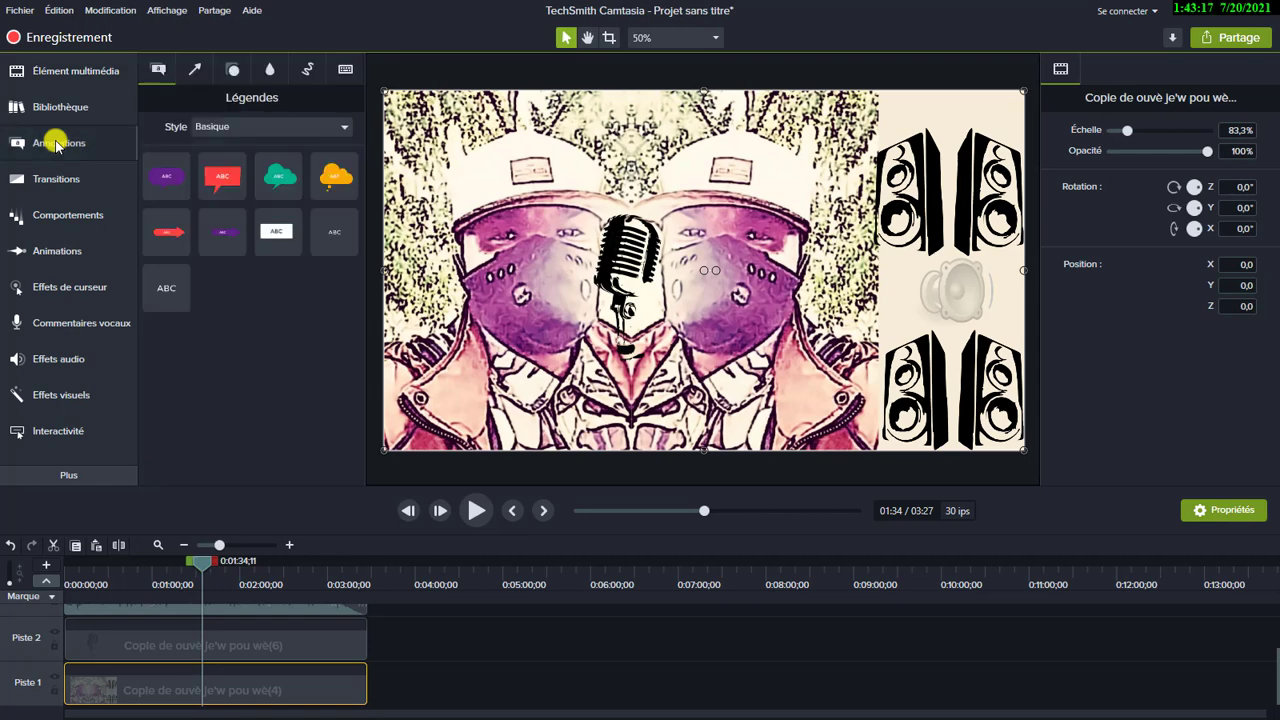
{"action": "left_click", "coordinate": [75, 225]}
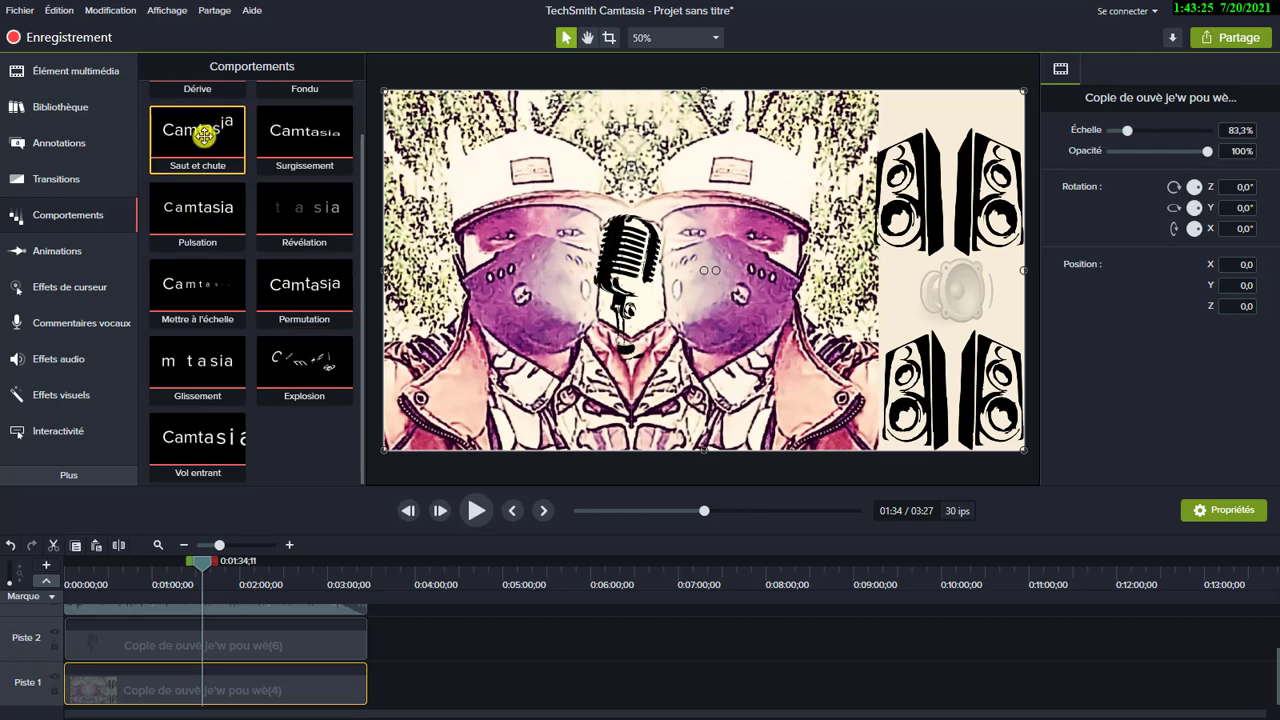
{"action": "left_click_drag", "start_coordinate": [205, 137], "coordinate": [175, 647]}
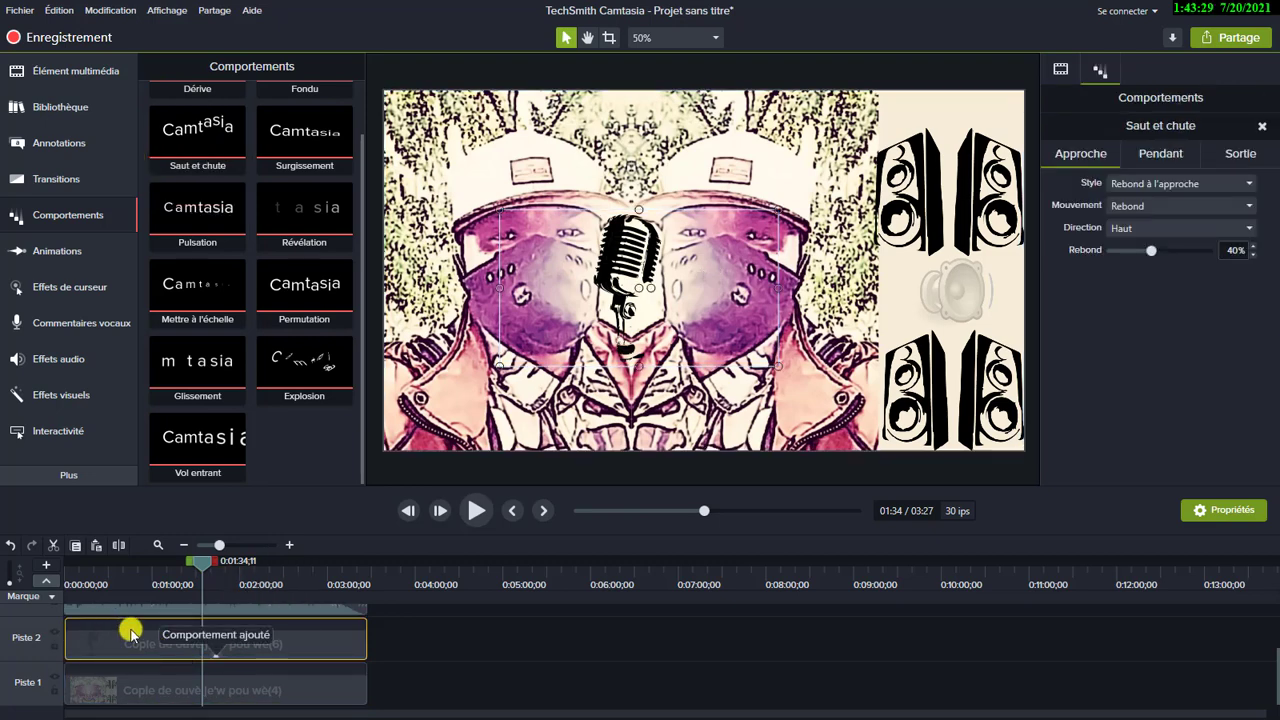
{"action": "left_click", "coordinate": [476, 512]}
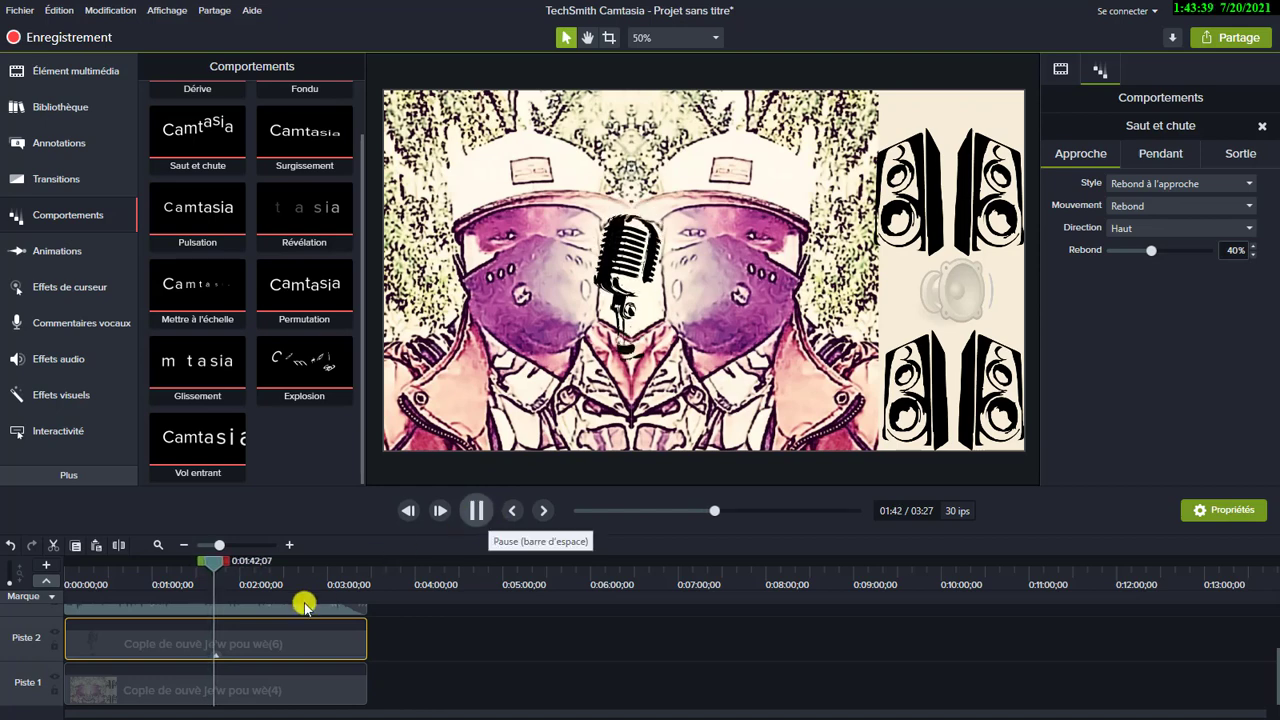
{"action": "key", "text": "space"}
{"action": "scroll", "coordinate": [157, 632], "scroll_direction": "up", "scroll_amount": 2}
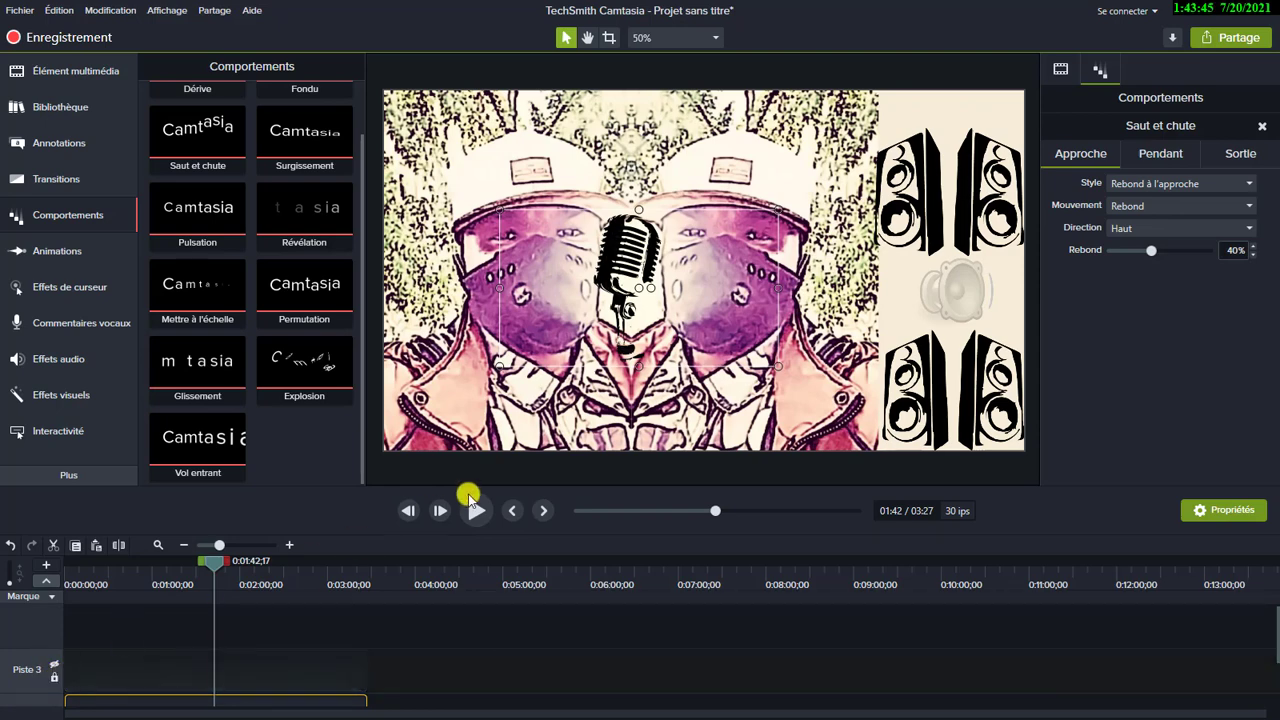
{"action": "left_click", "coordinate": [474, 511]}
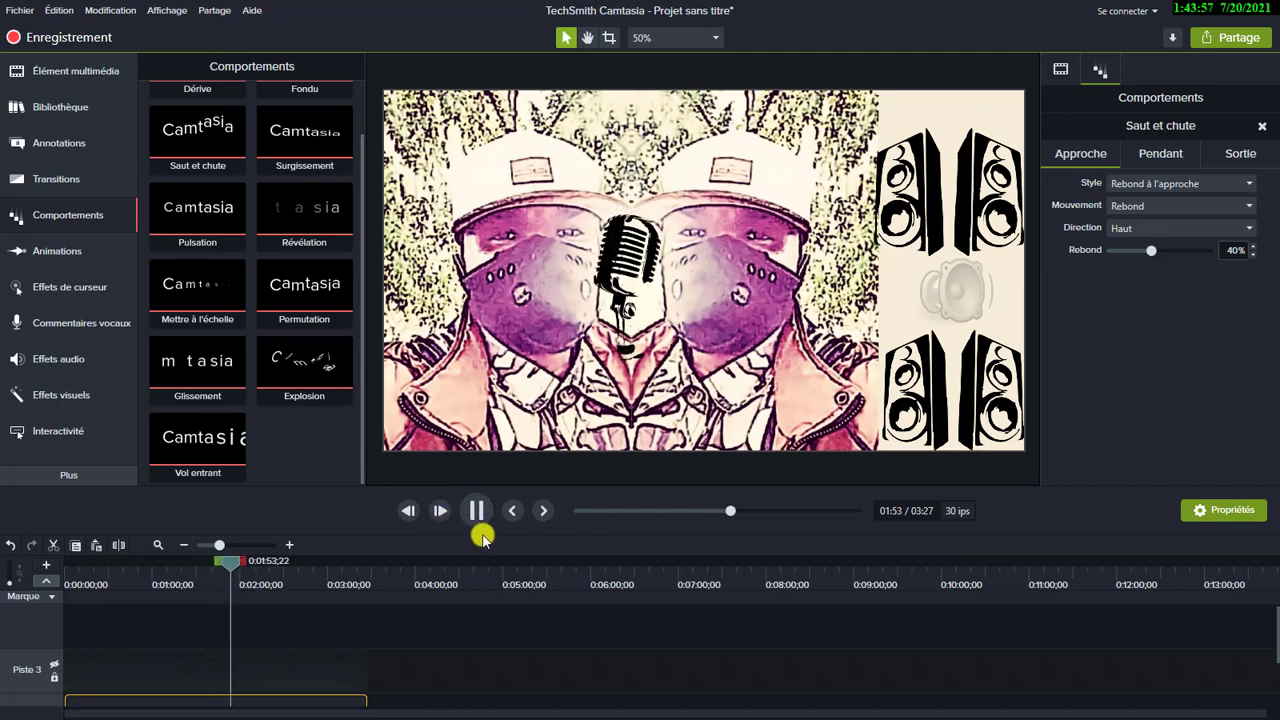
{"action": "left_click", "coordinate": [476, 511]}
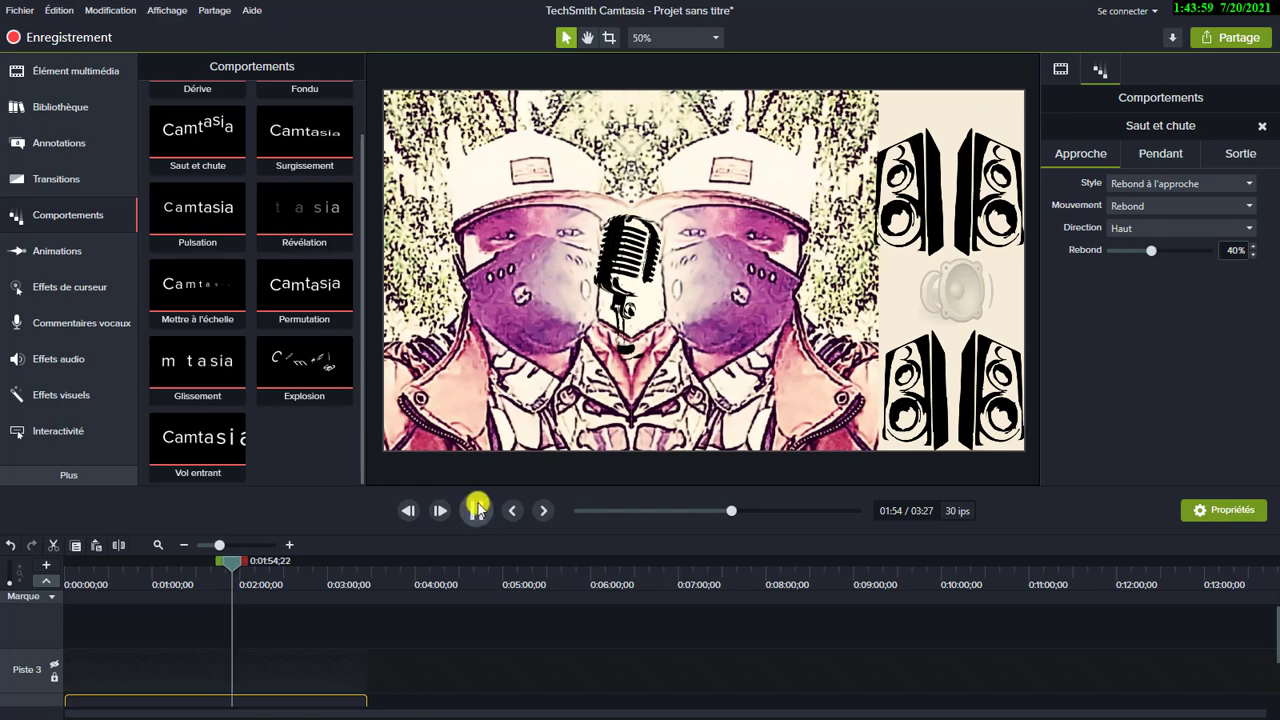